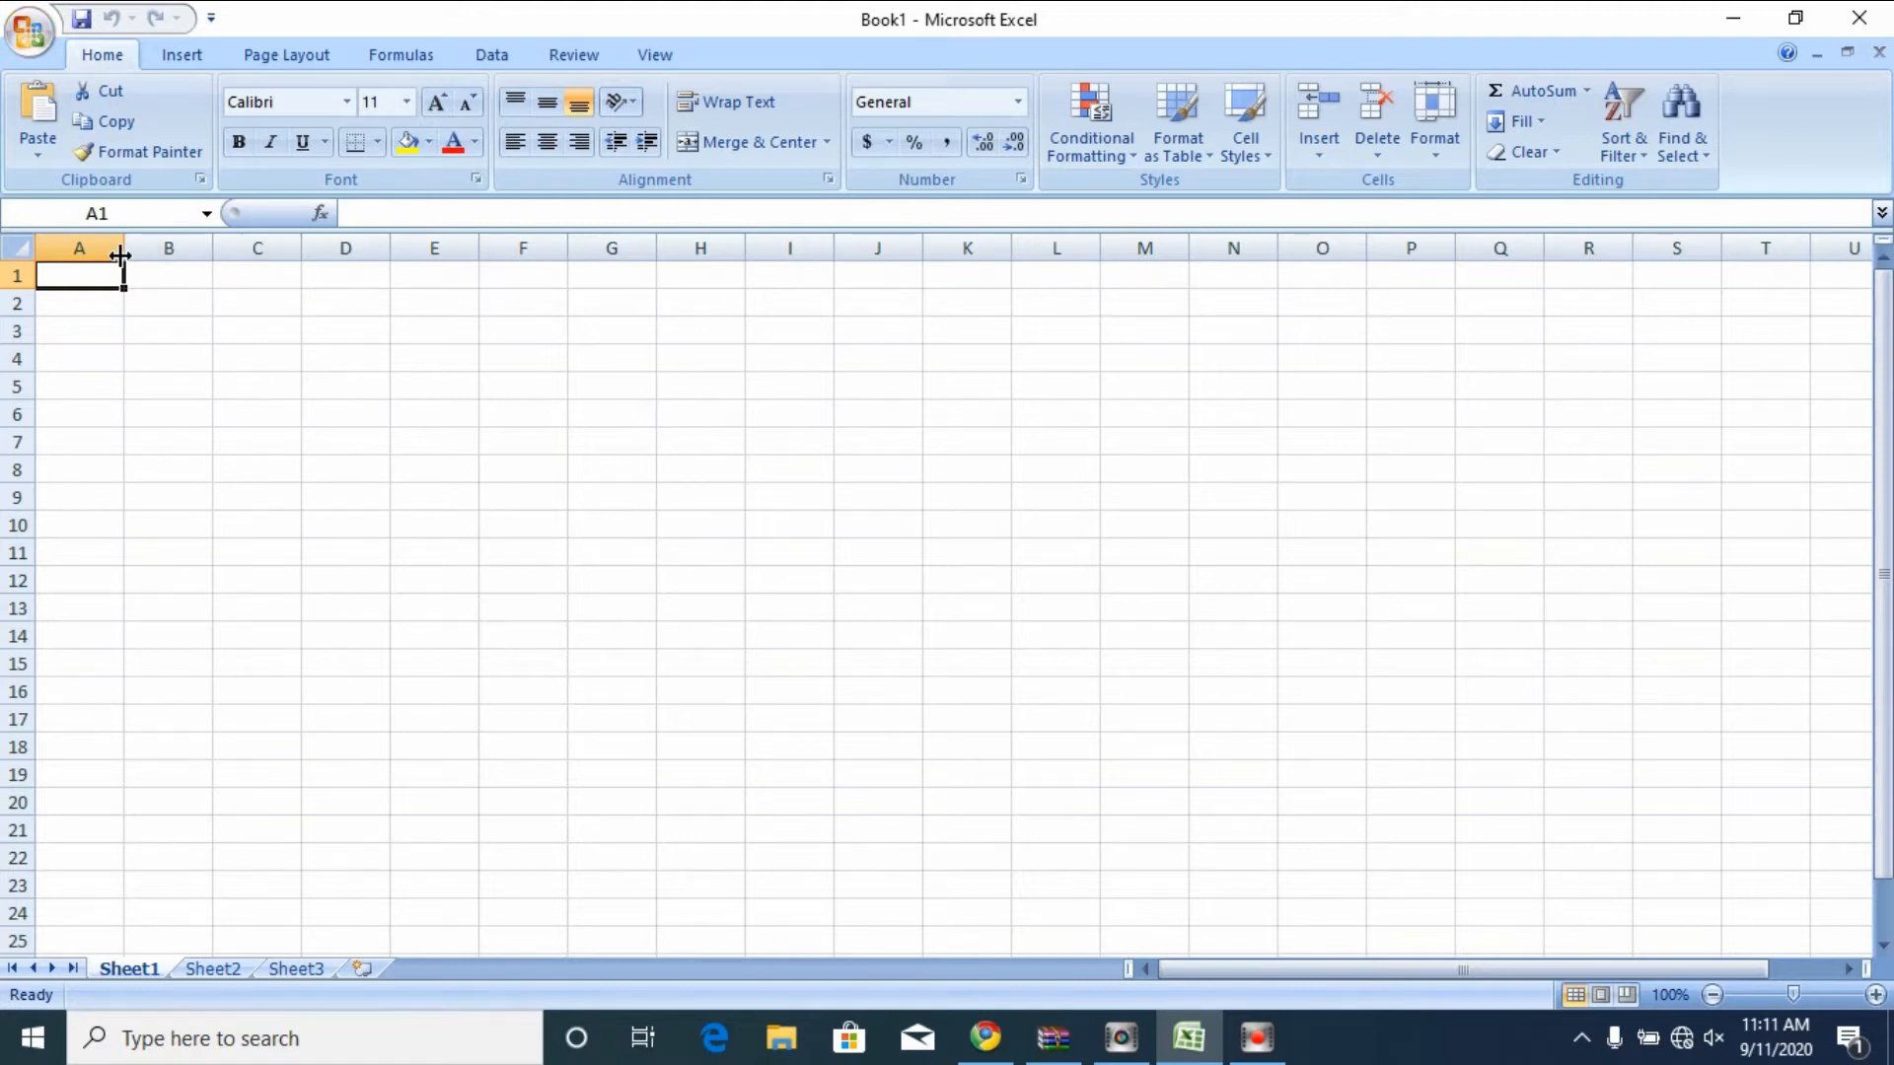
- Narrow column A to slightly below its default width and widen columns B through E, making B the widest
left_click_drag(119, 256, 78, 264)
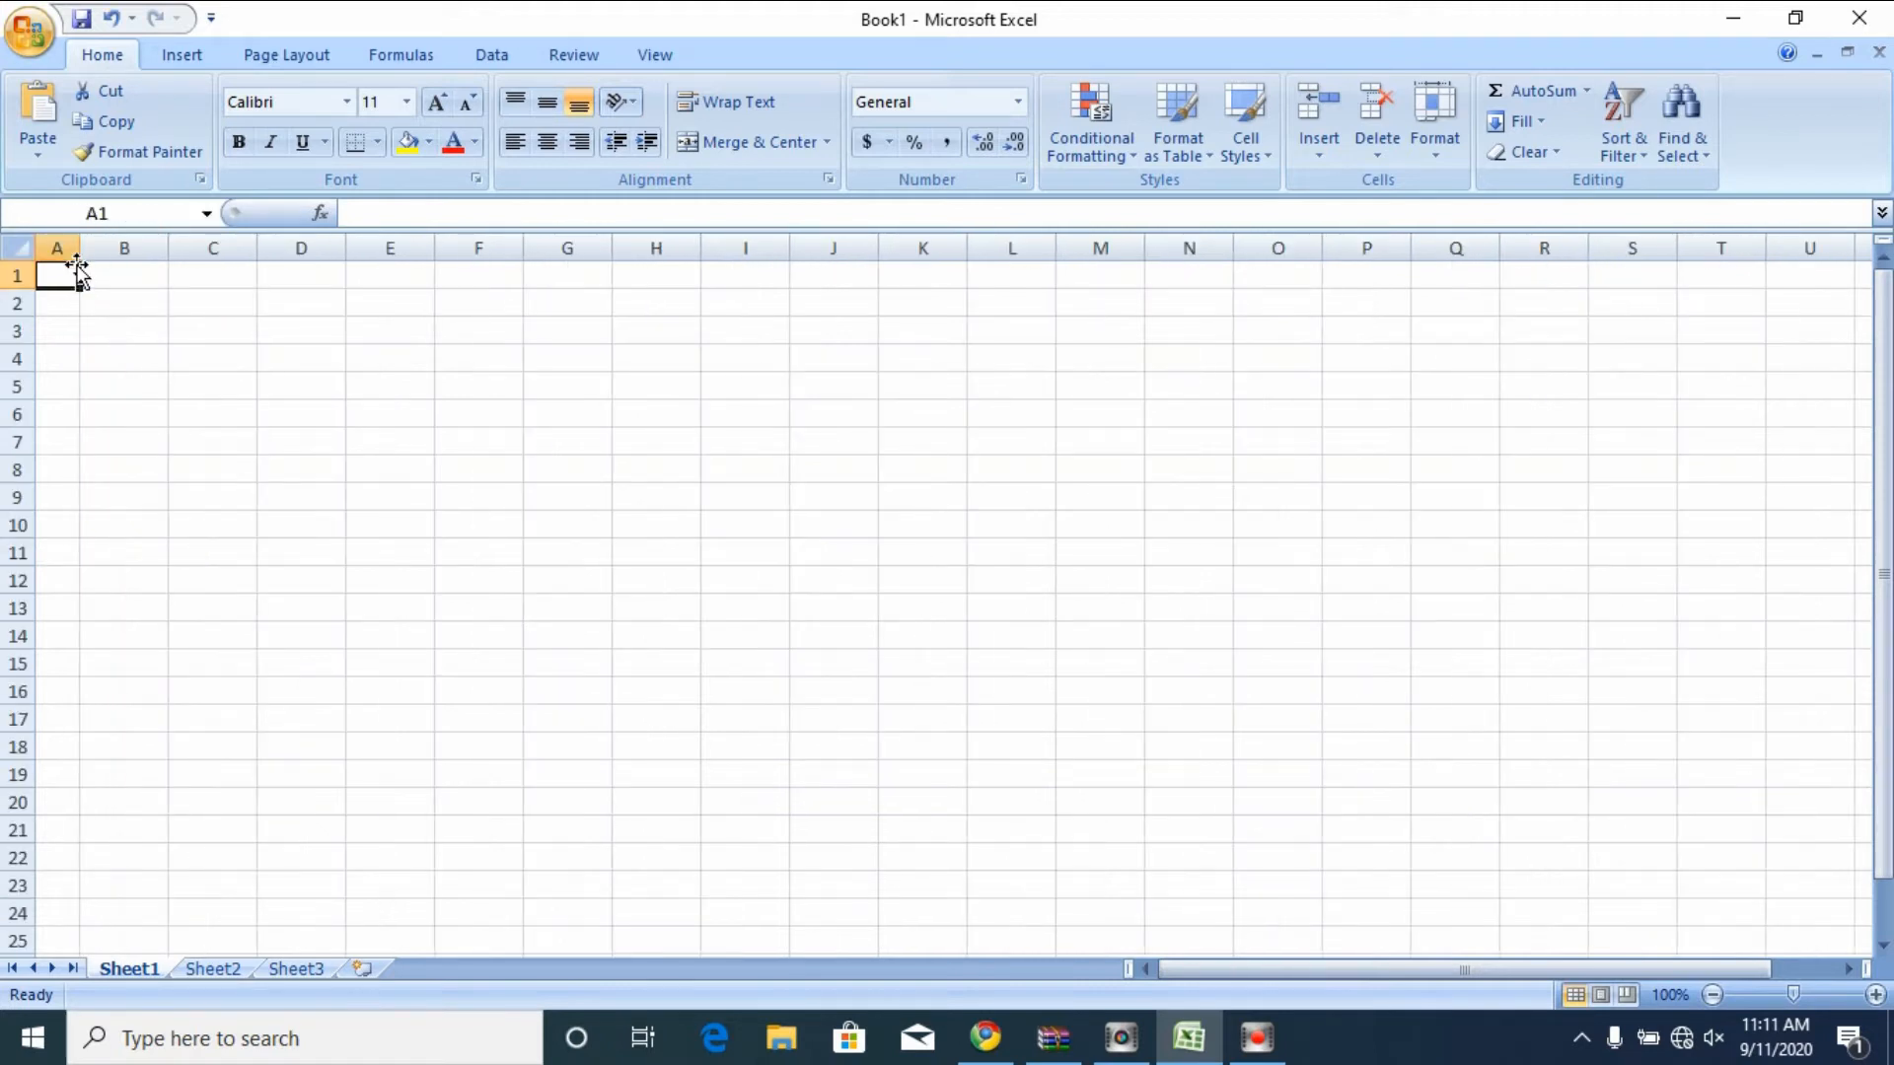
left_click(158, 304)
left_click_drag(169, 254, 768, 247)
left_click(406, 300)
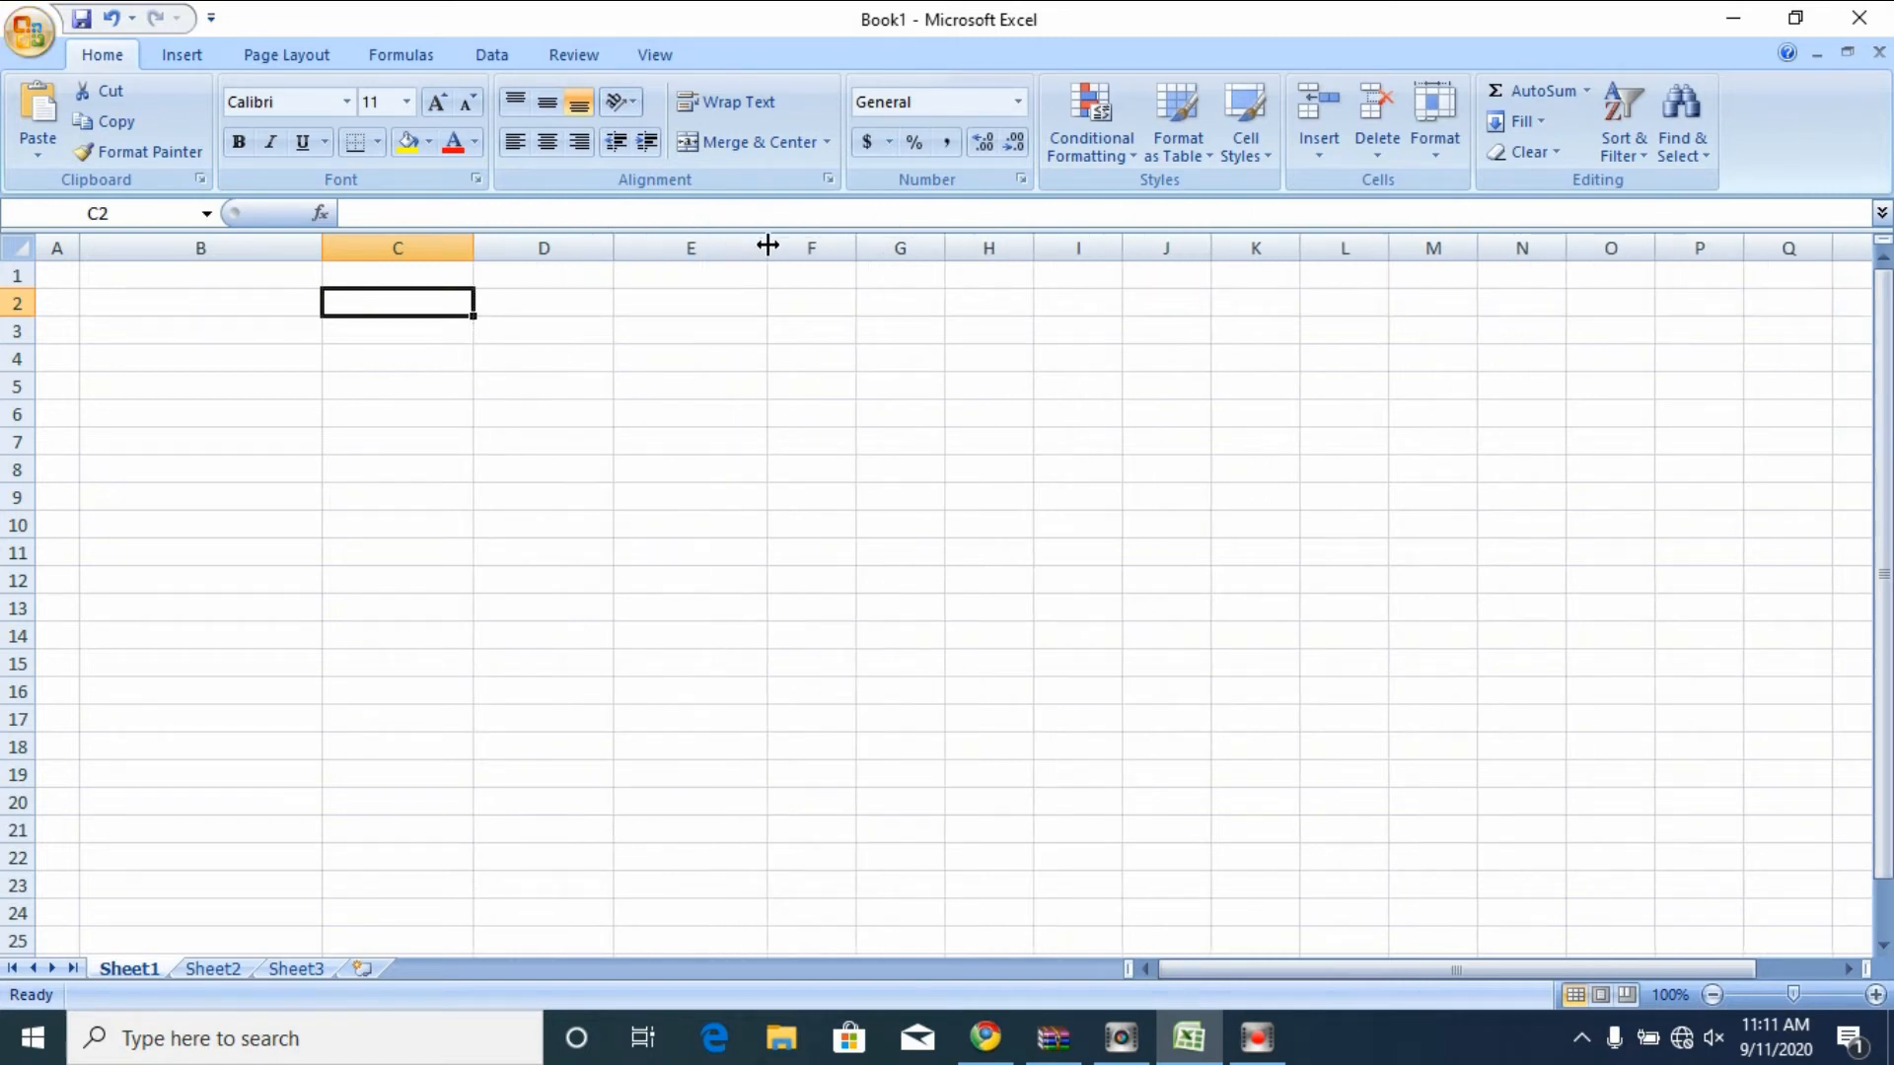
left_click(274, 393)
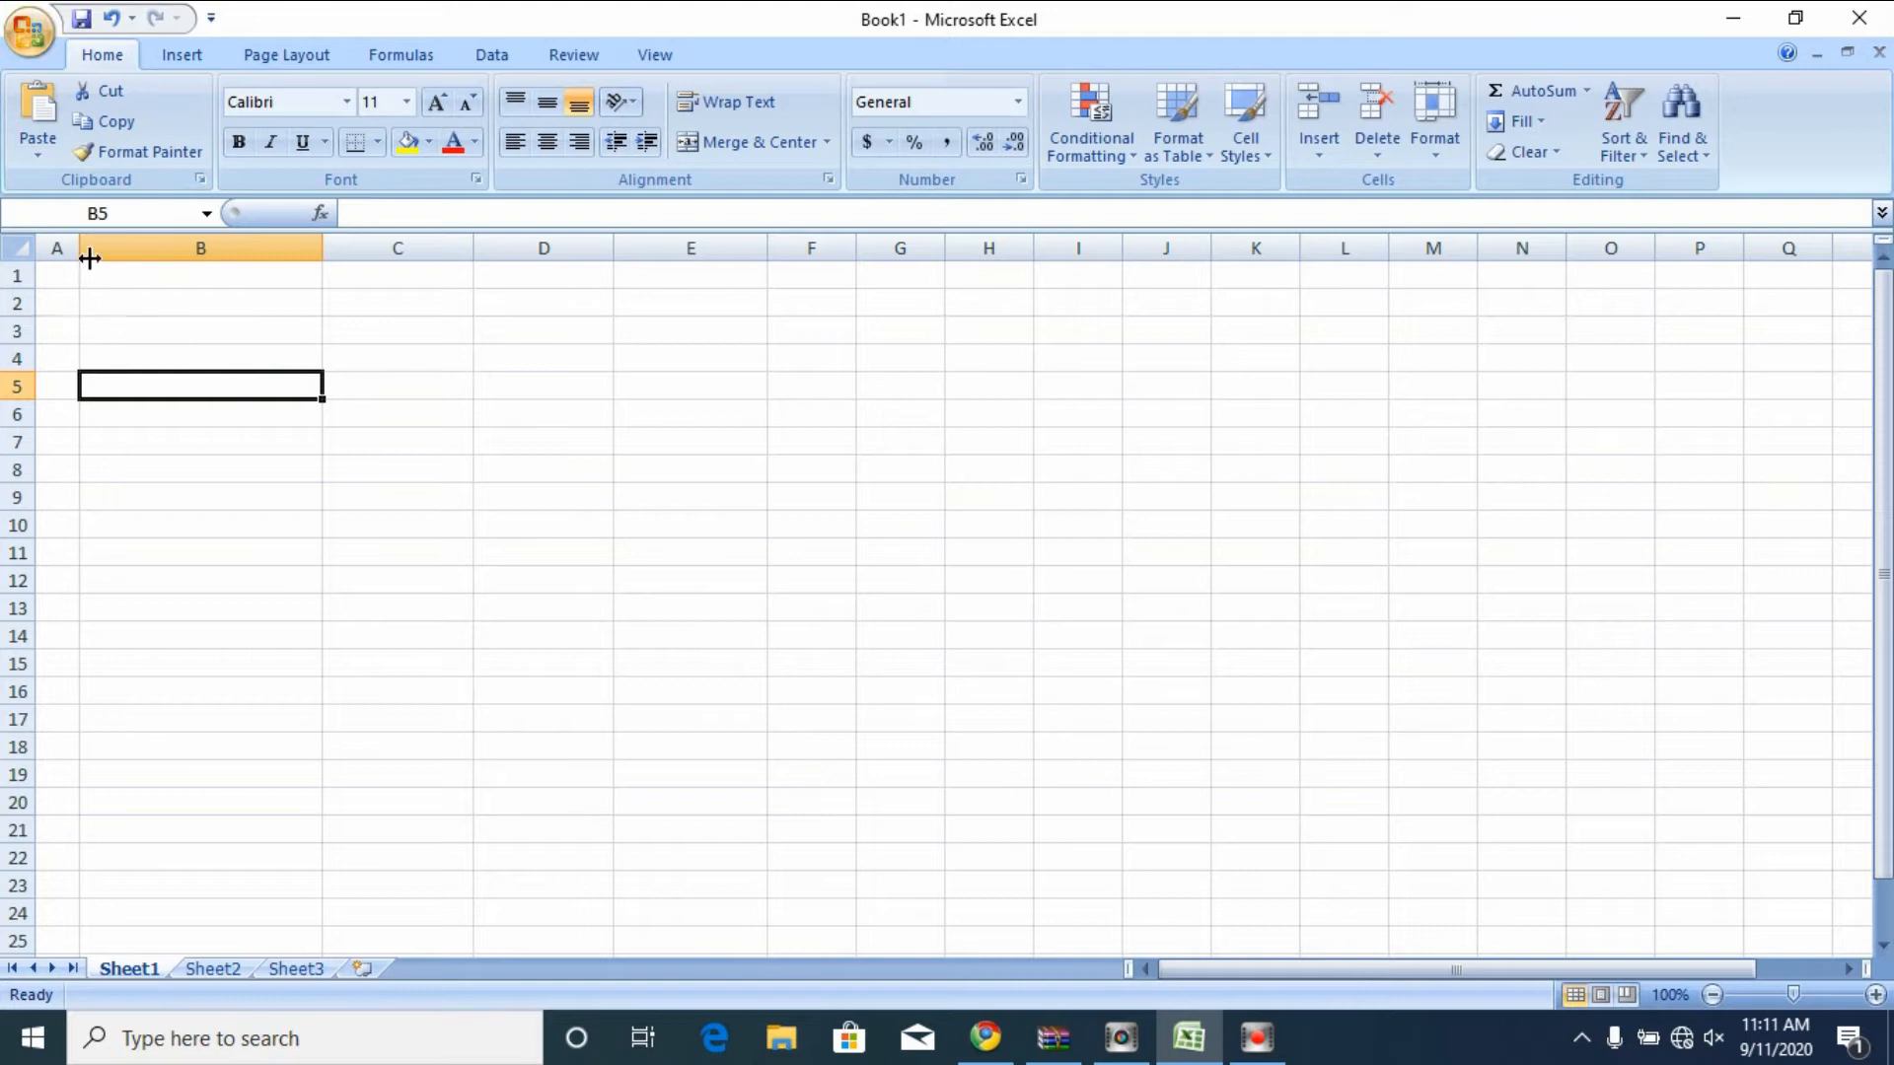
left_click_drag(85, 253, 100, 250)
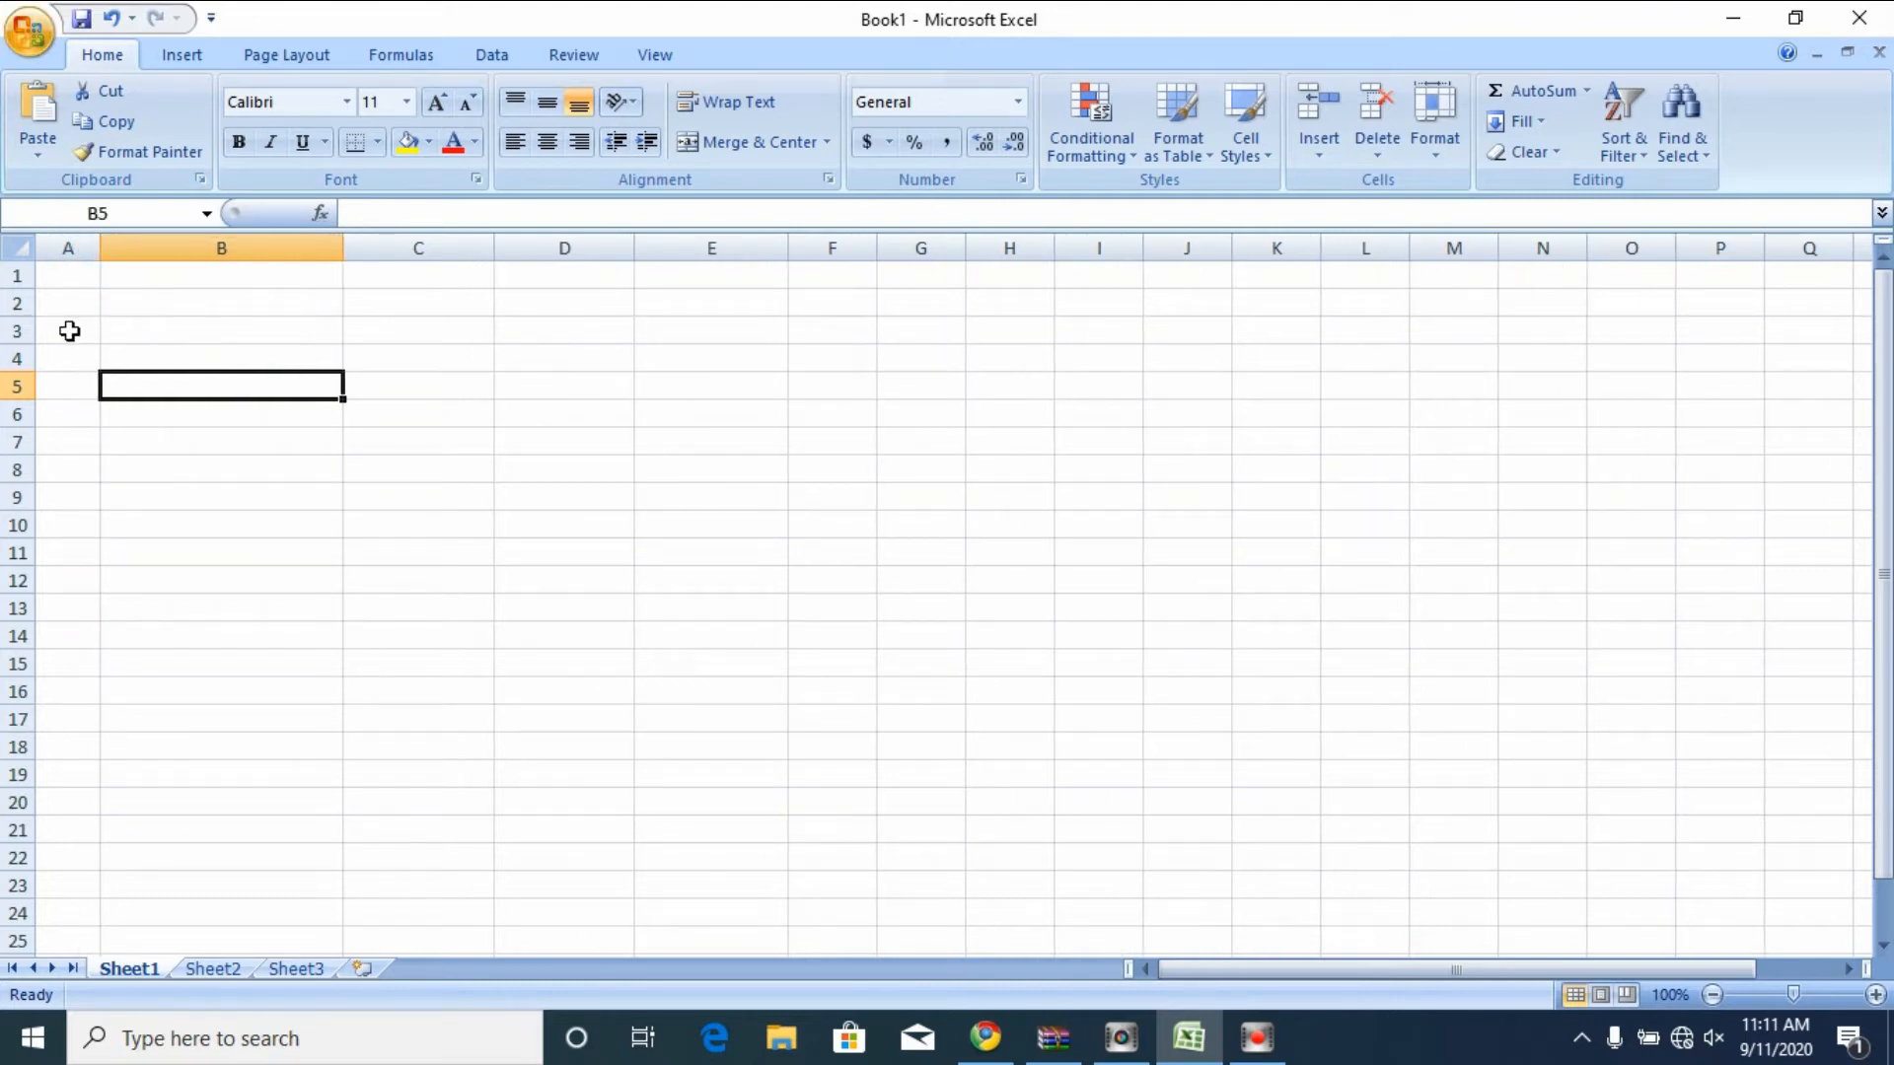
- Enter NO in cell A3 and N in cell B3 as the start of the header row
left_click(85, 333)
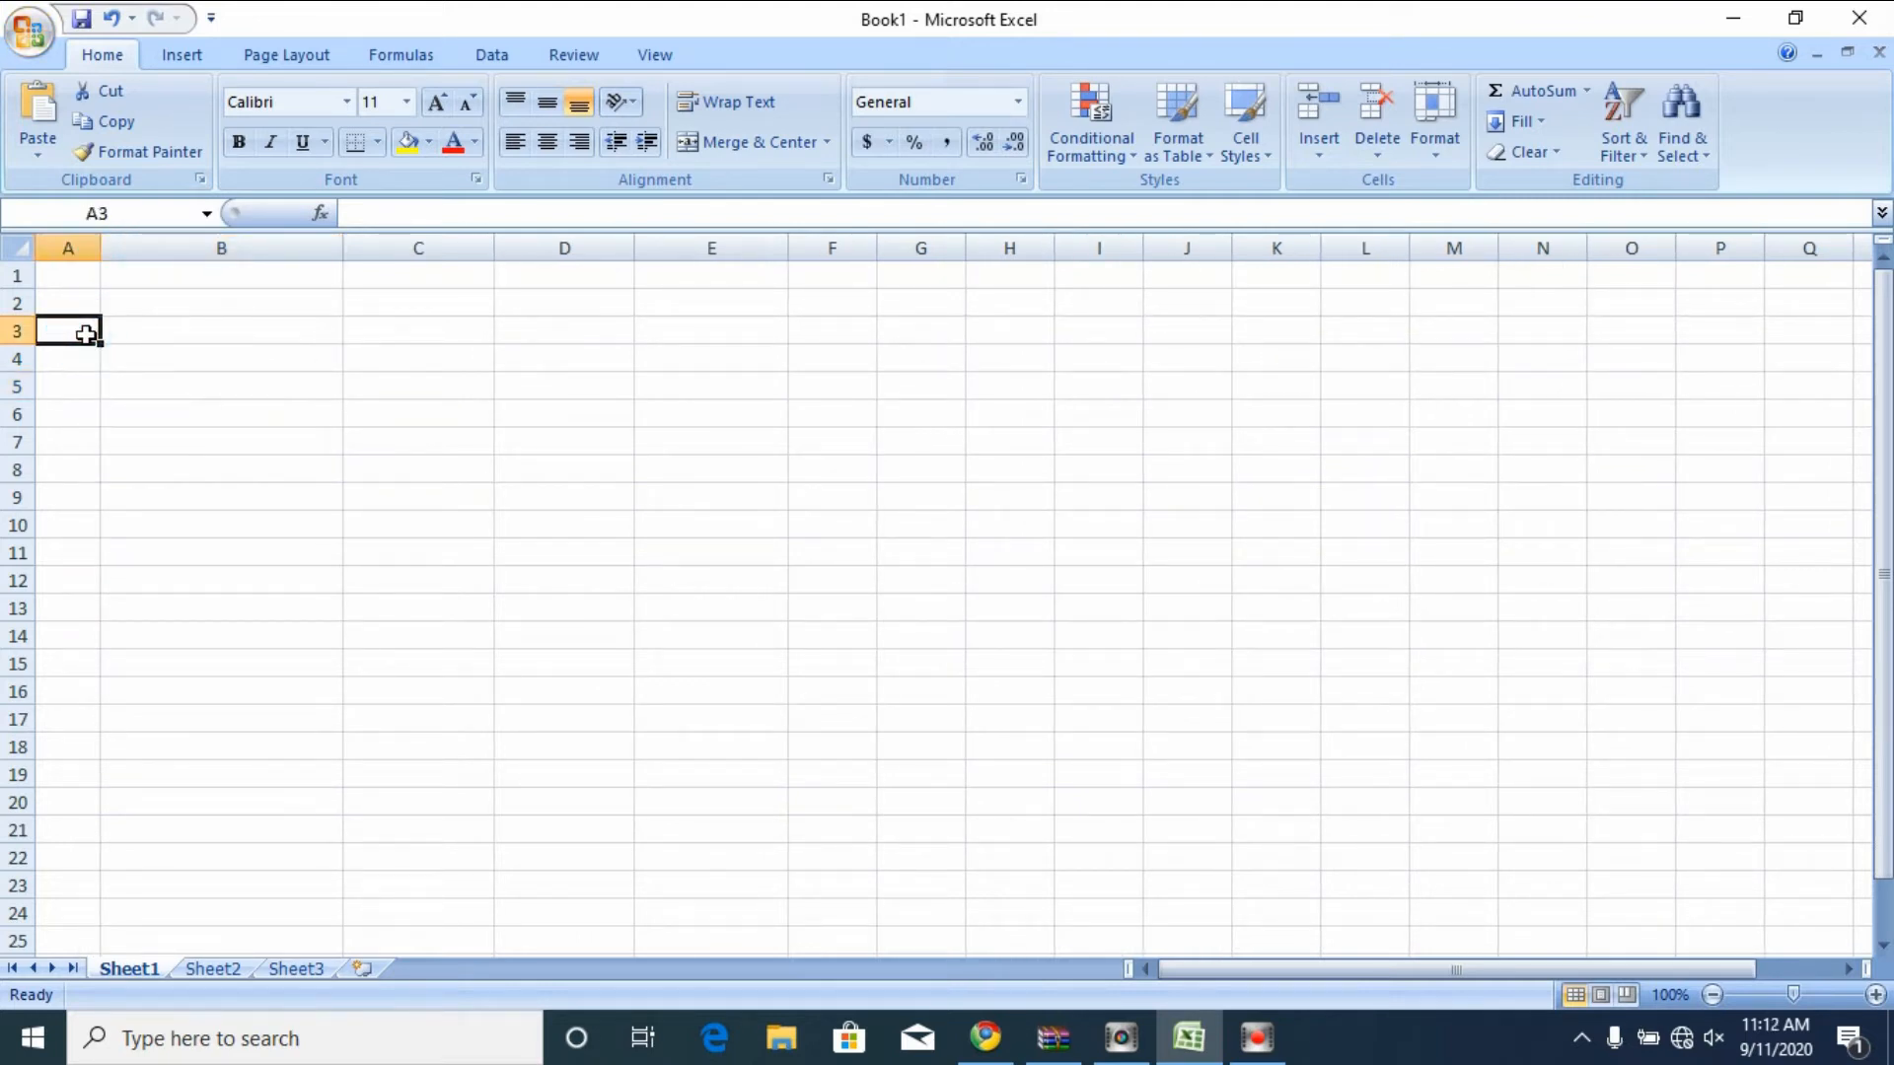
type("NO")
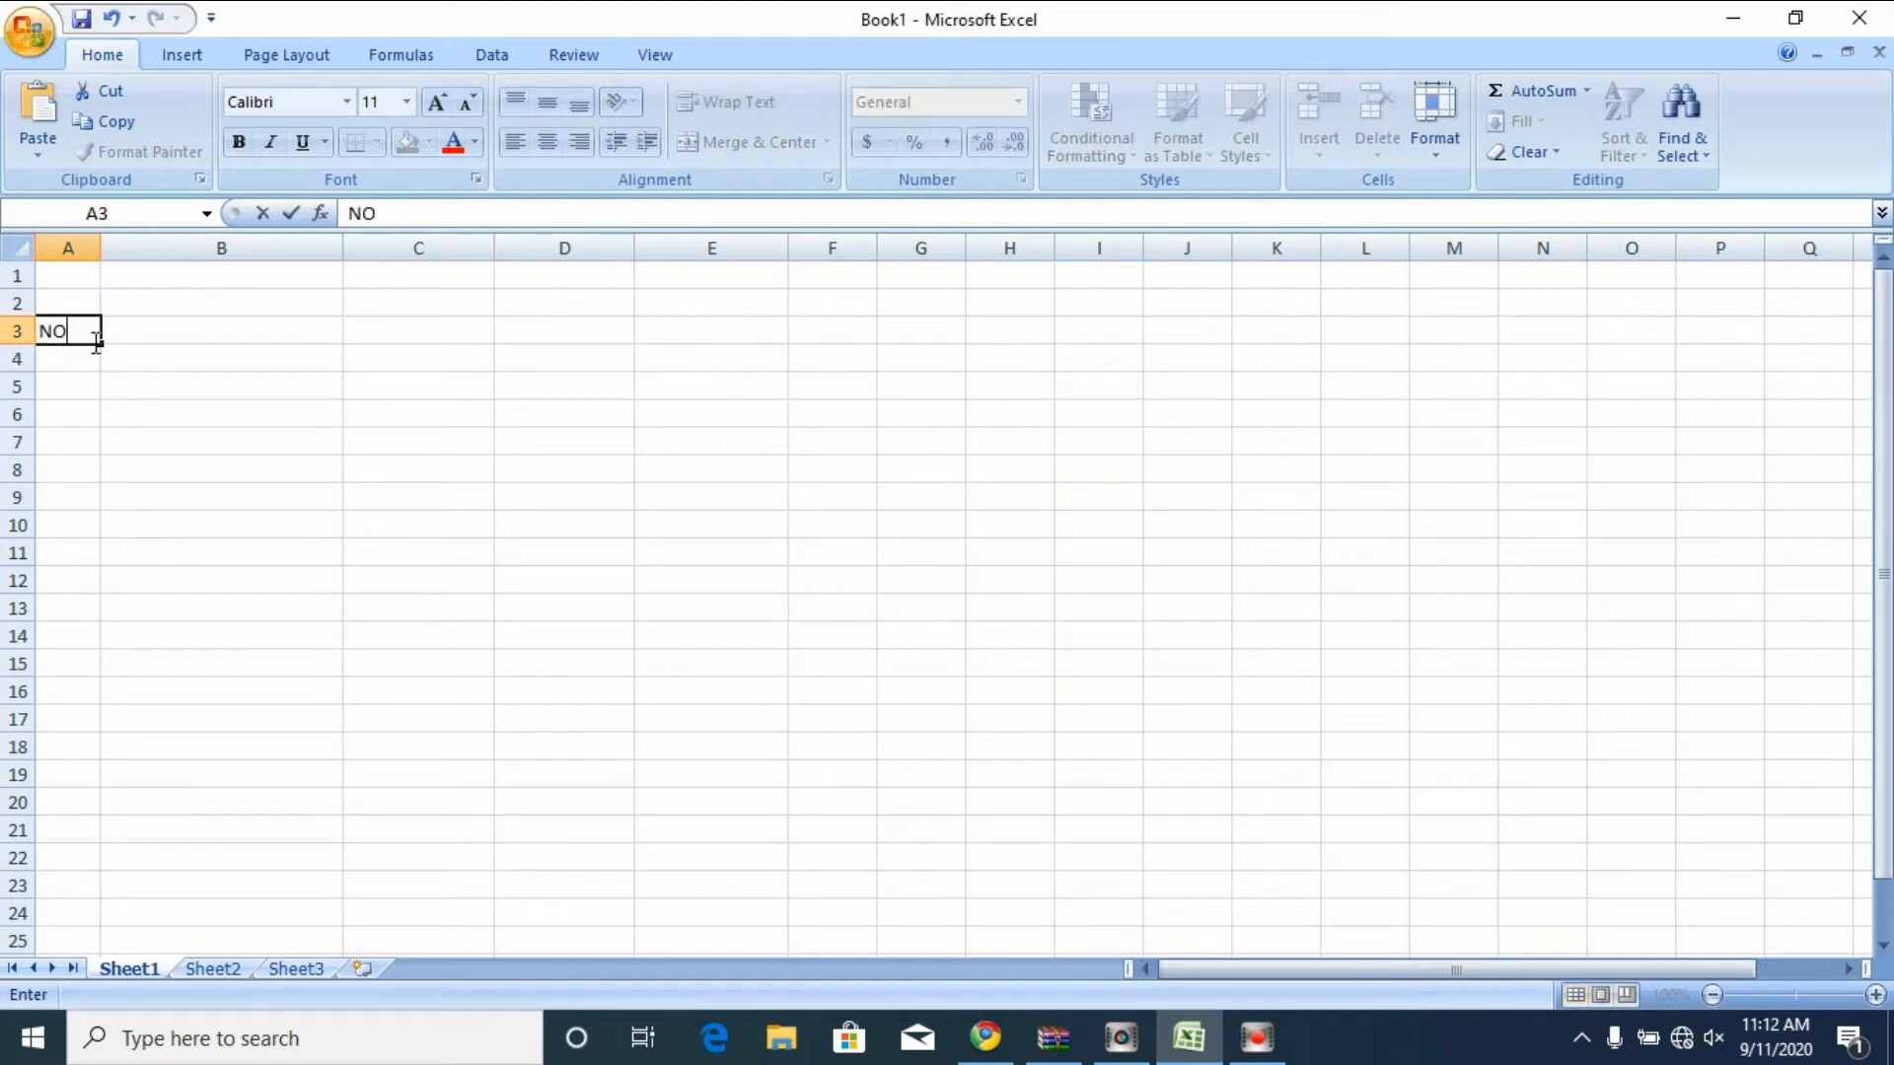
left_click(216, 333)
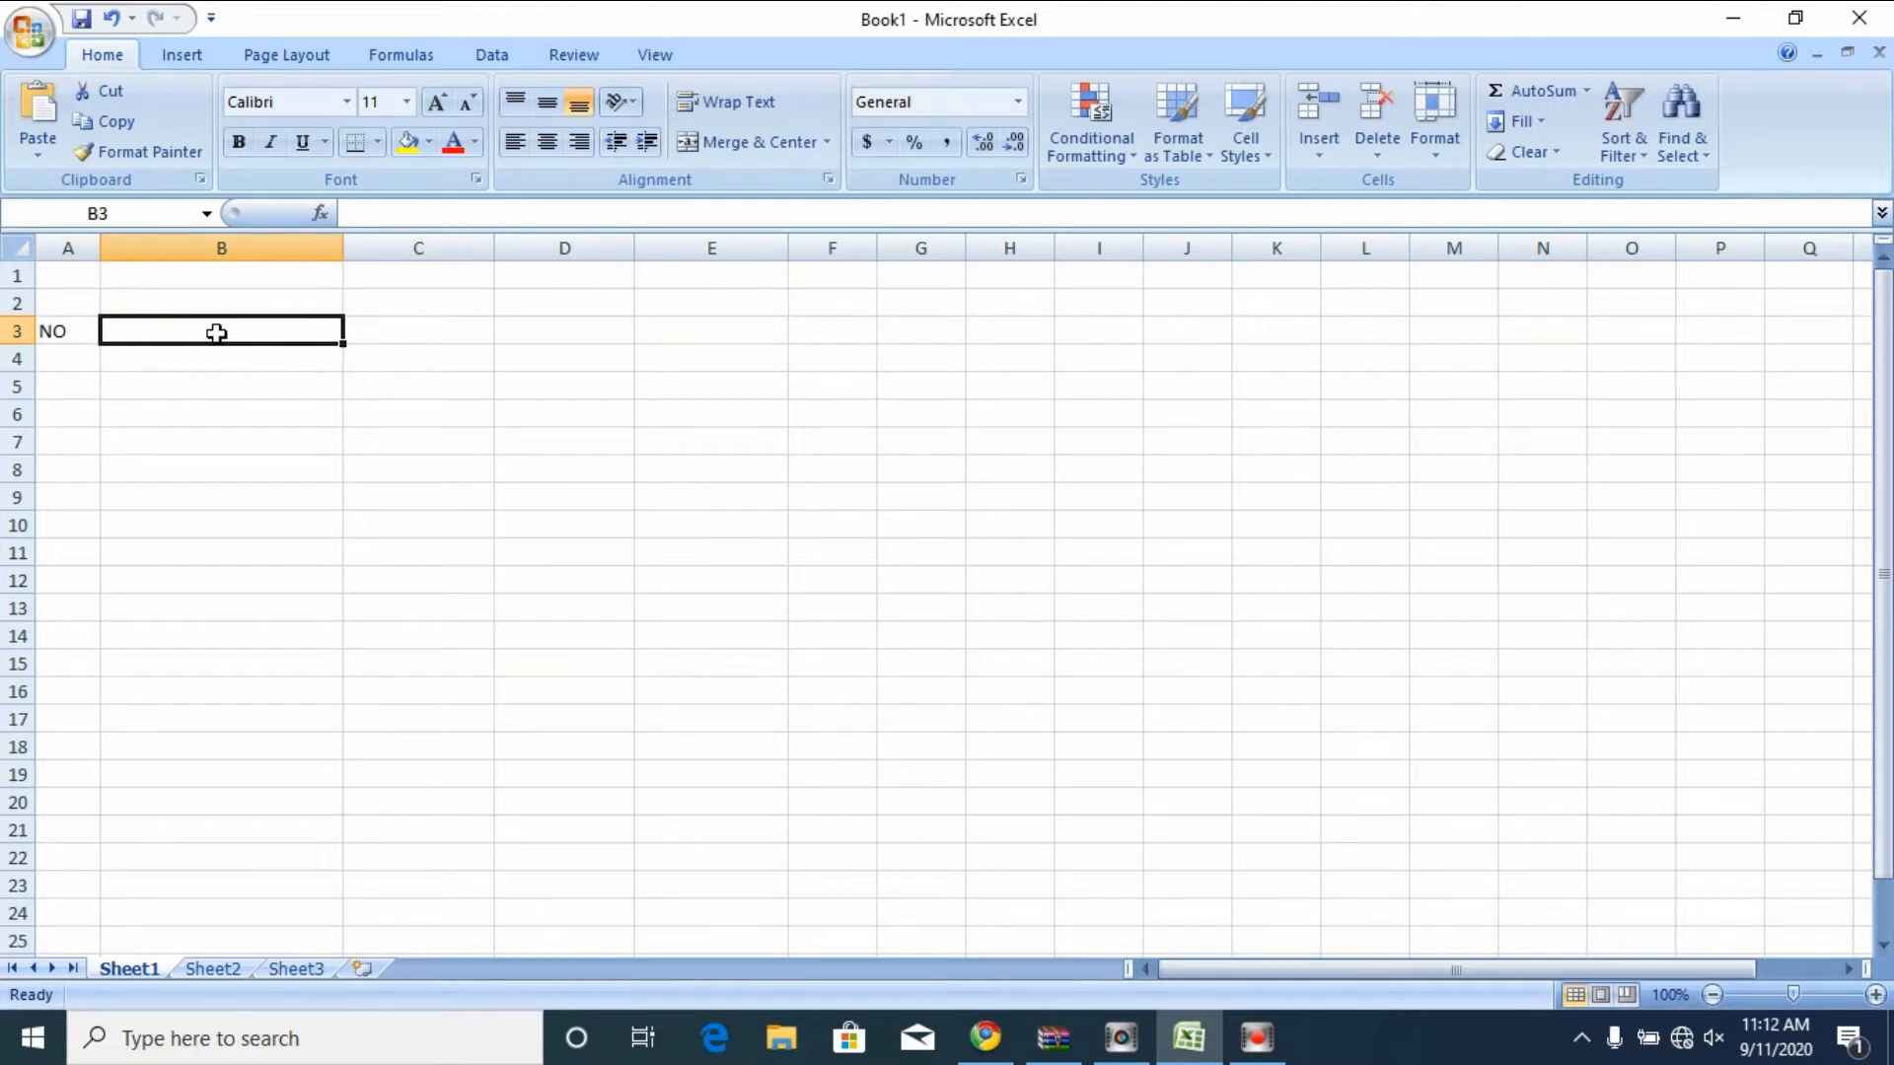
type("N")
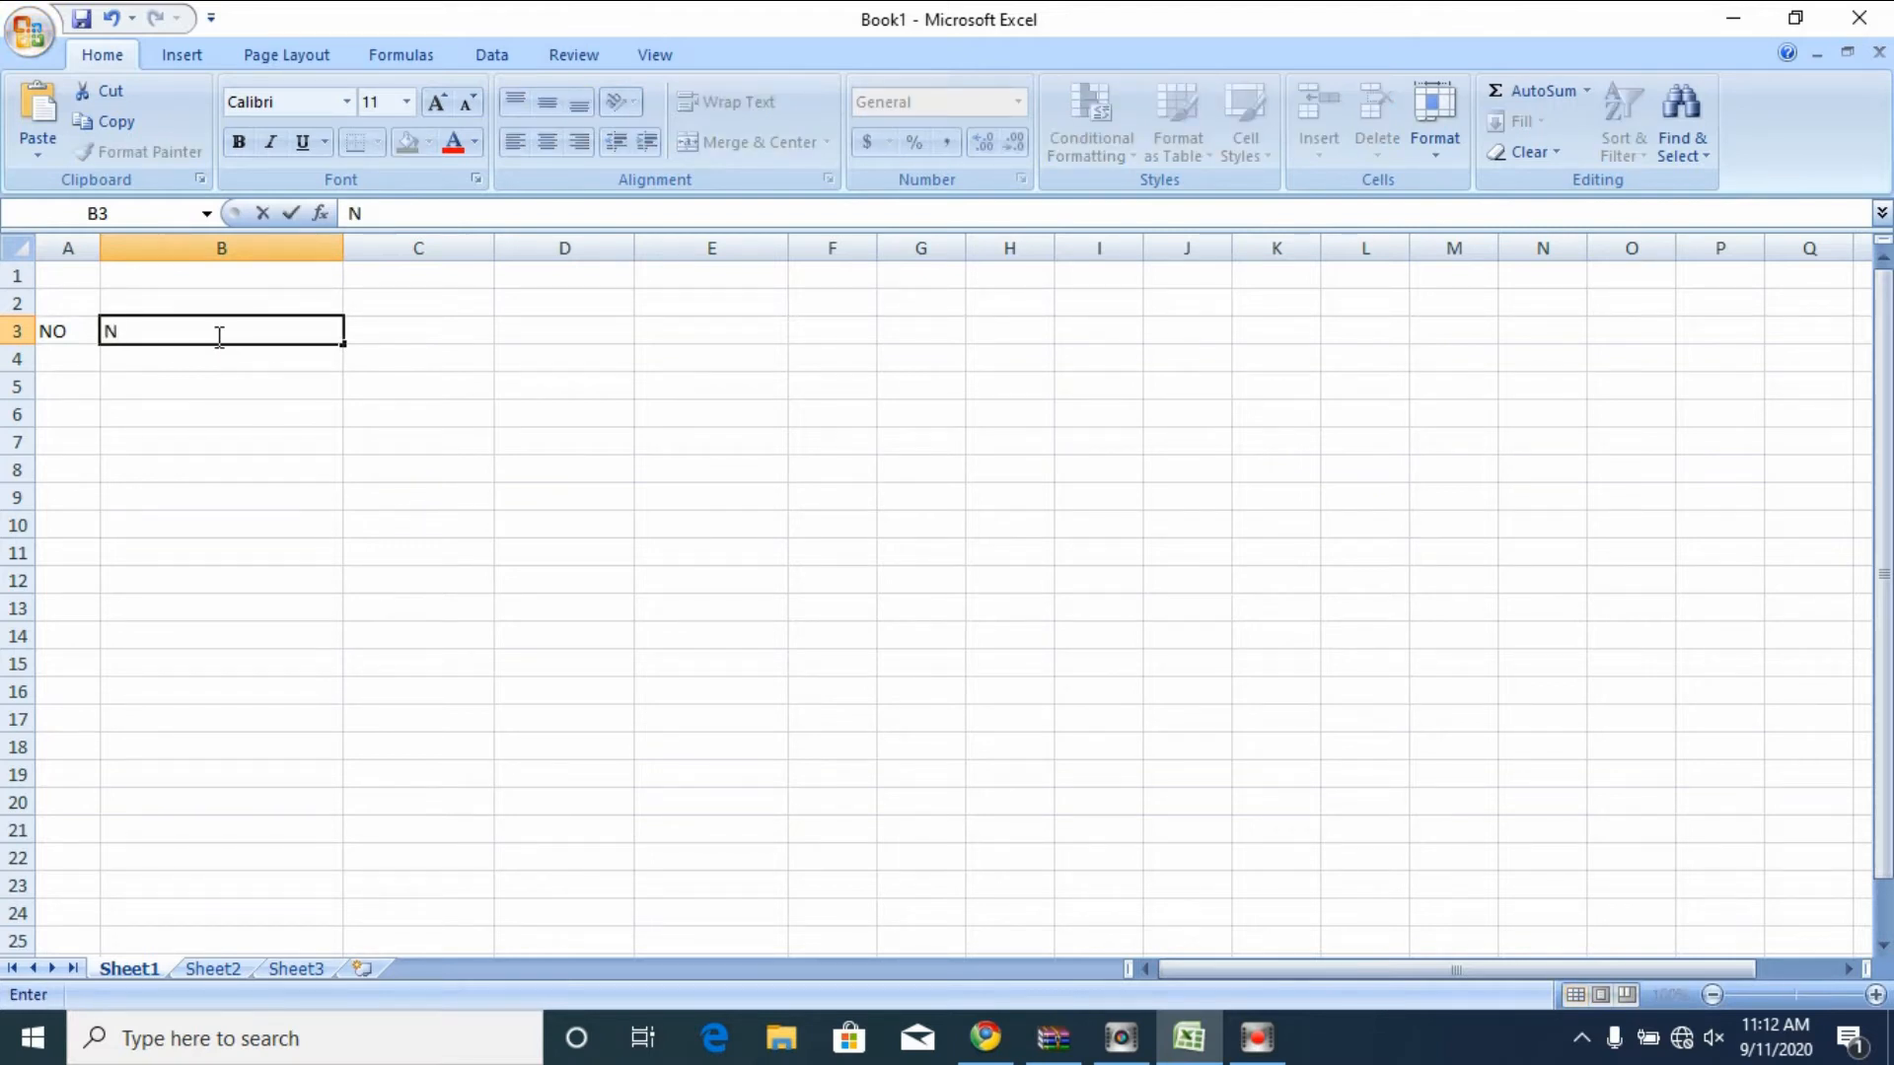
- Insert a blank cell at A2, shifting the cells below it down
left_click(69, 302)
left_click_drag(69, 302, 738, 302)
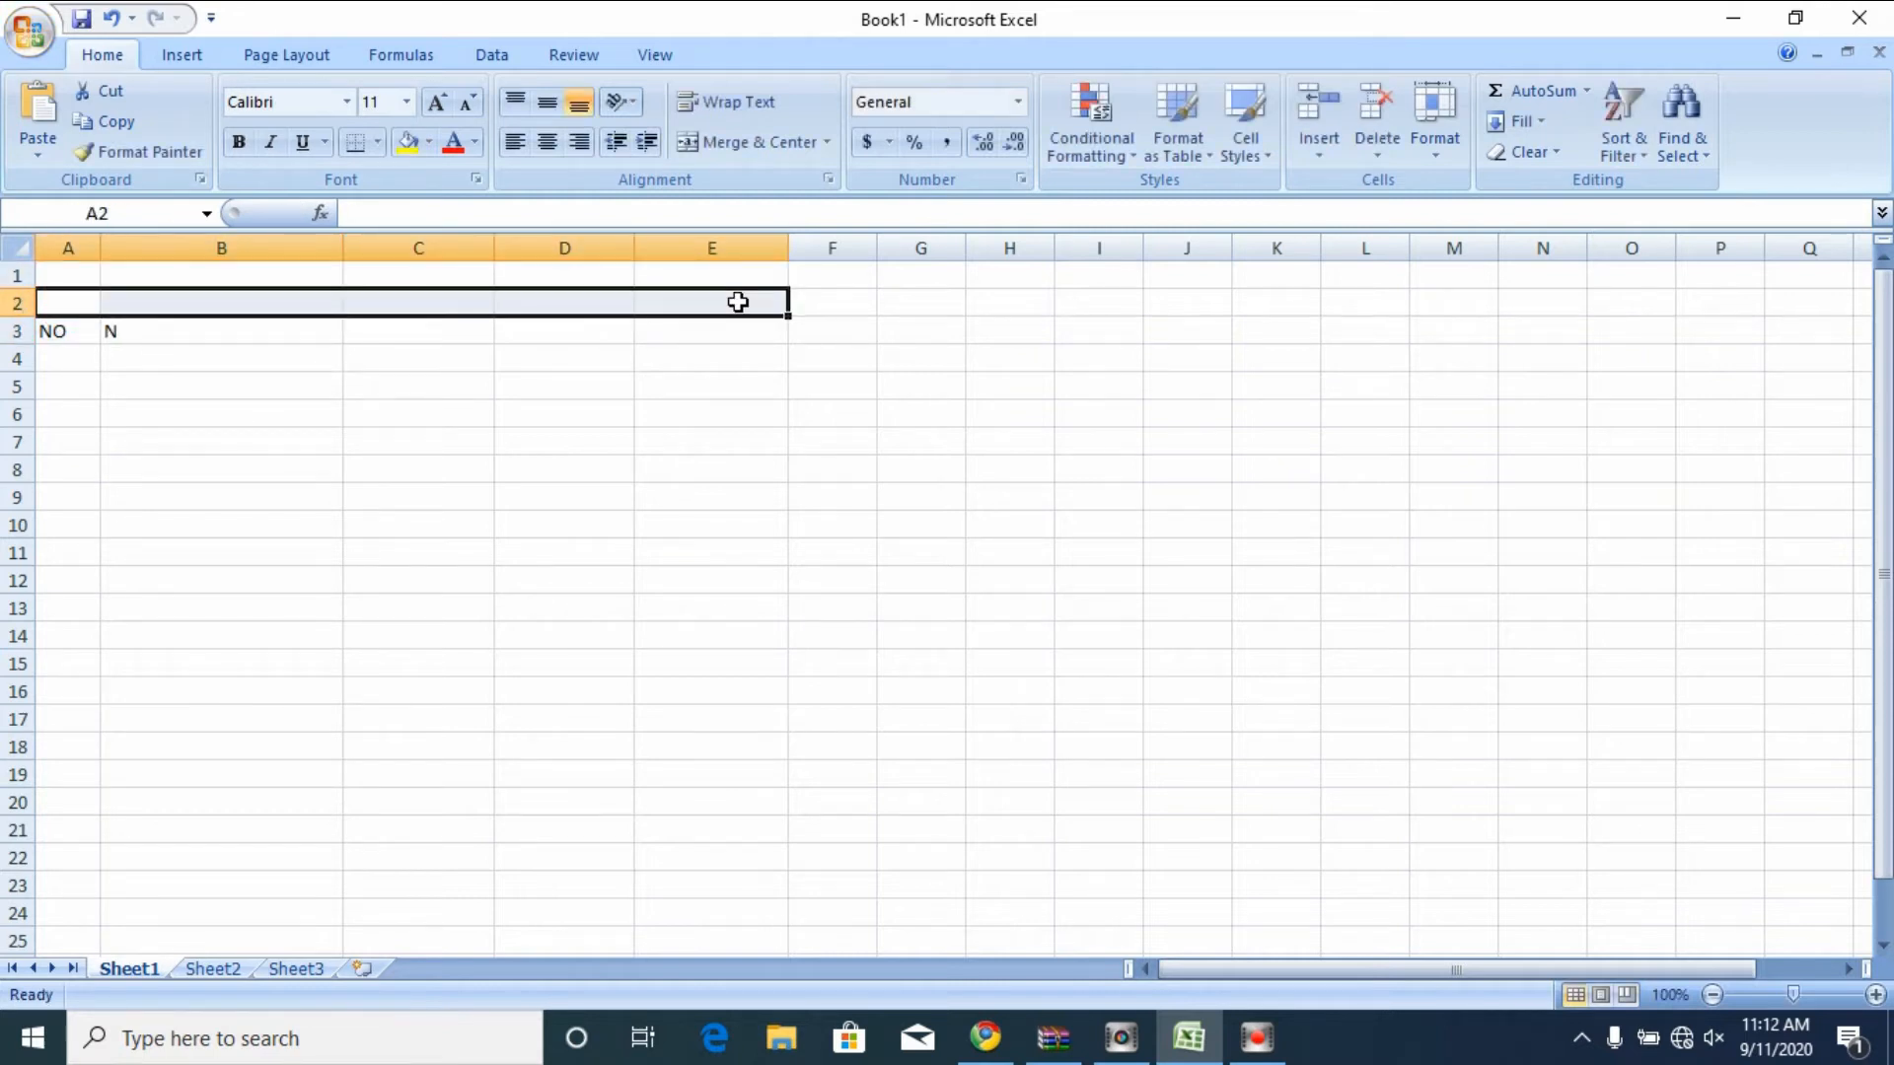
left_click(79, 302)
right_click(87, 308)
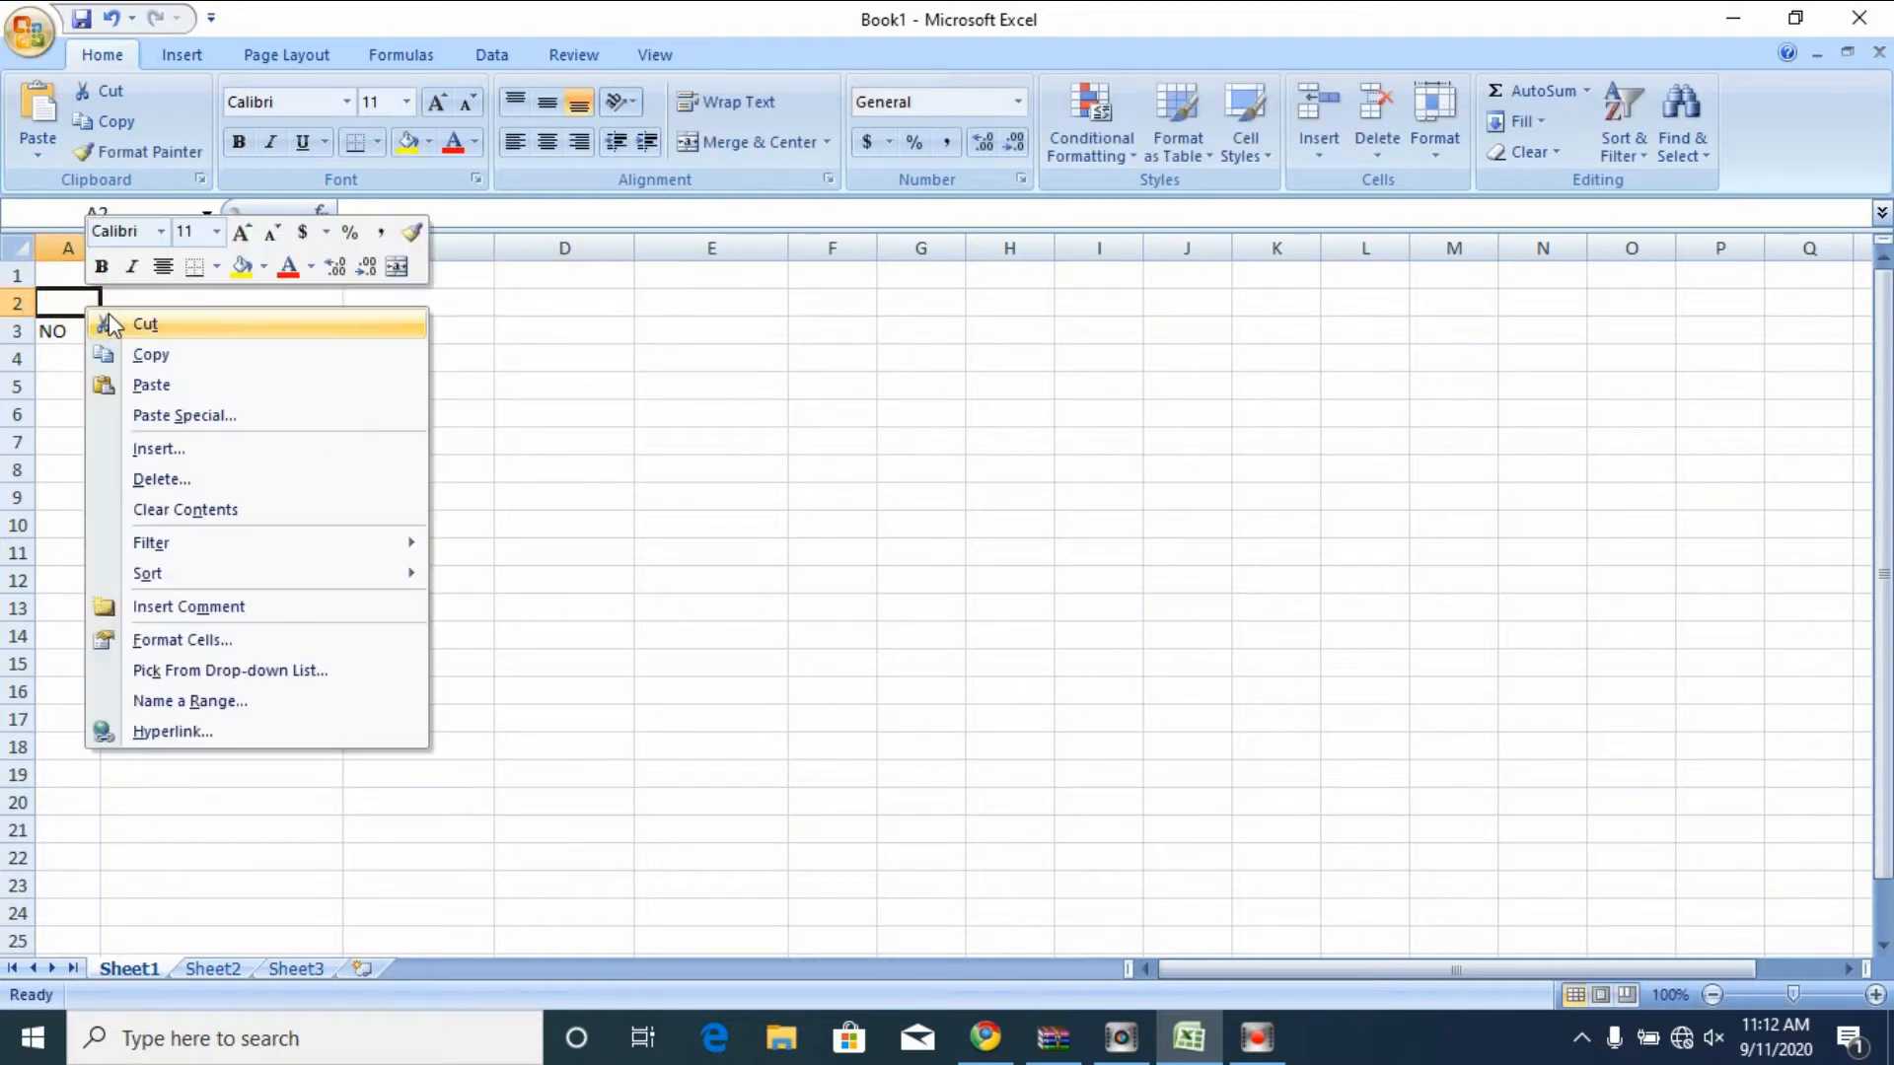
left_click(185, 446)
left_click(129, 505)
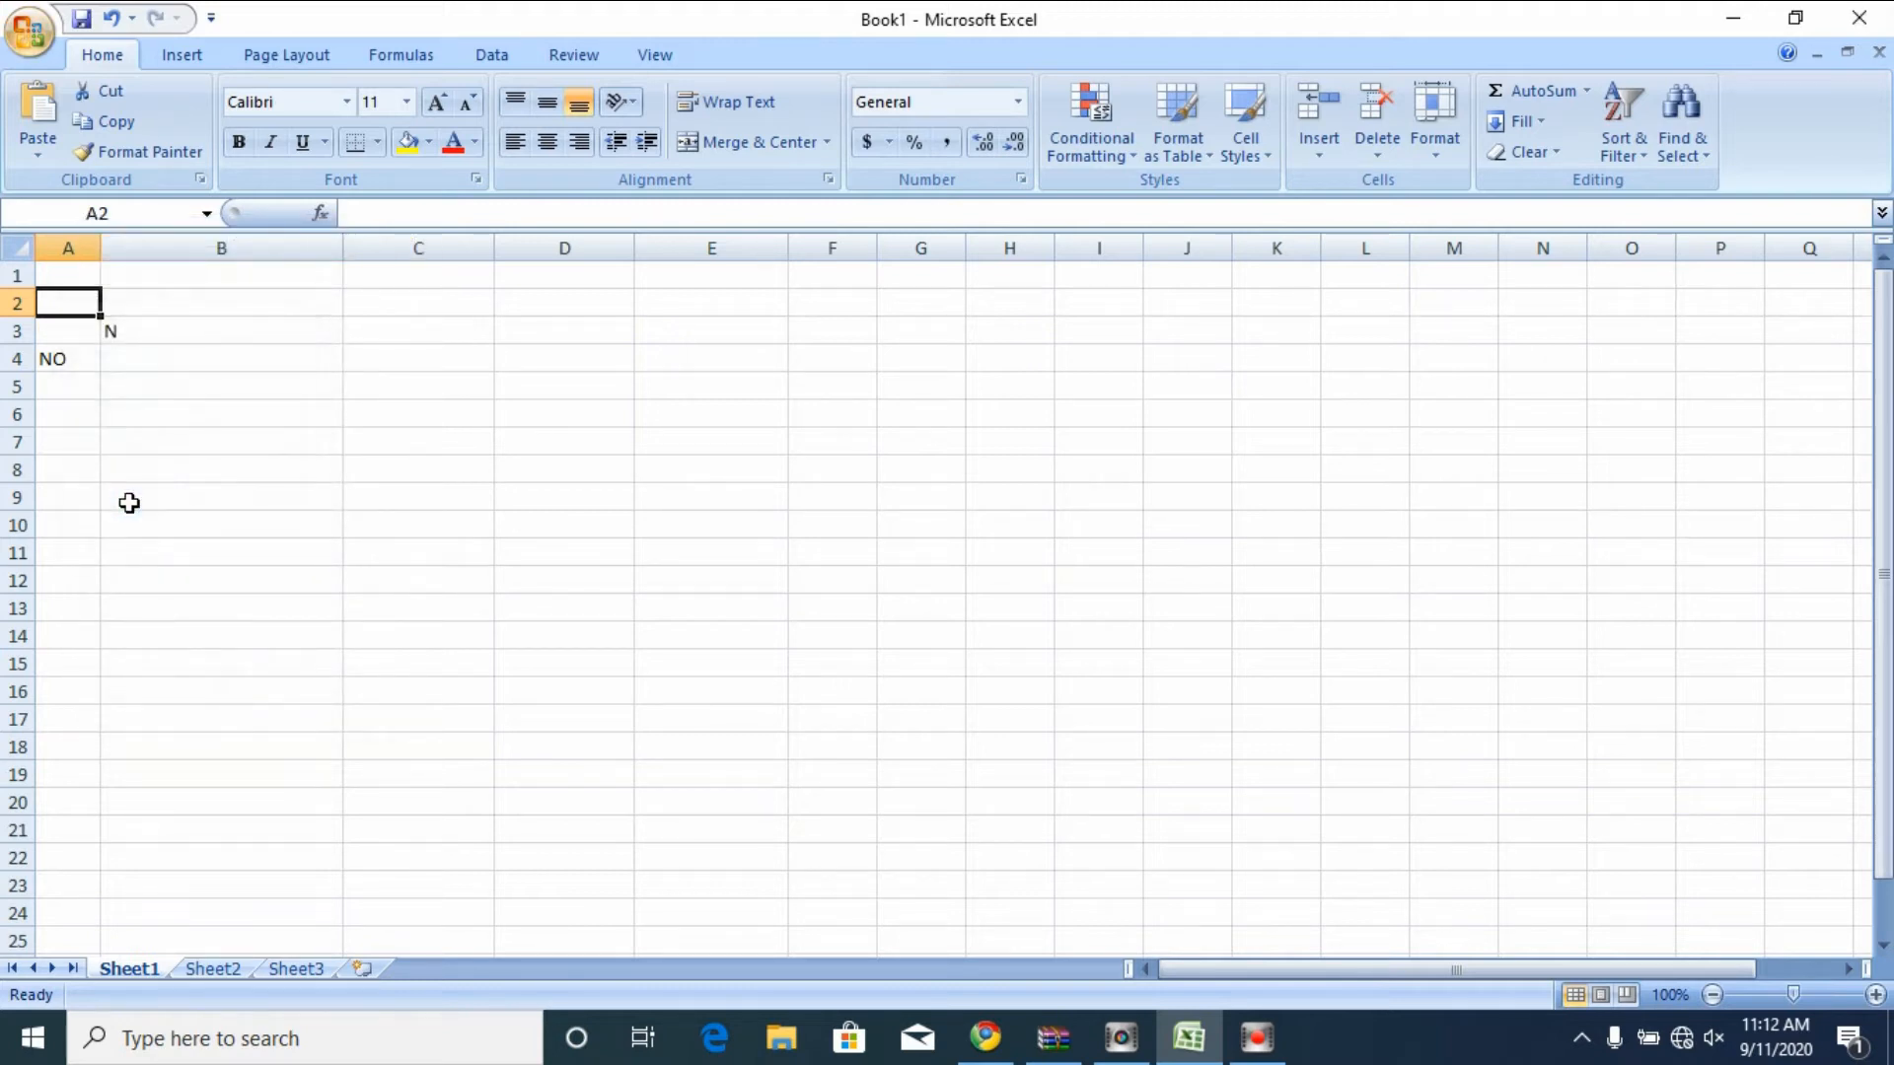
left_click_drag(85, 303, 606, 297)
right_click(564, 326)
left_click(88, 322)
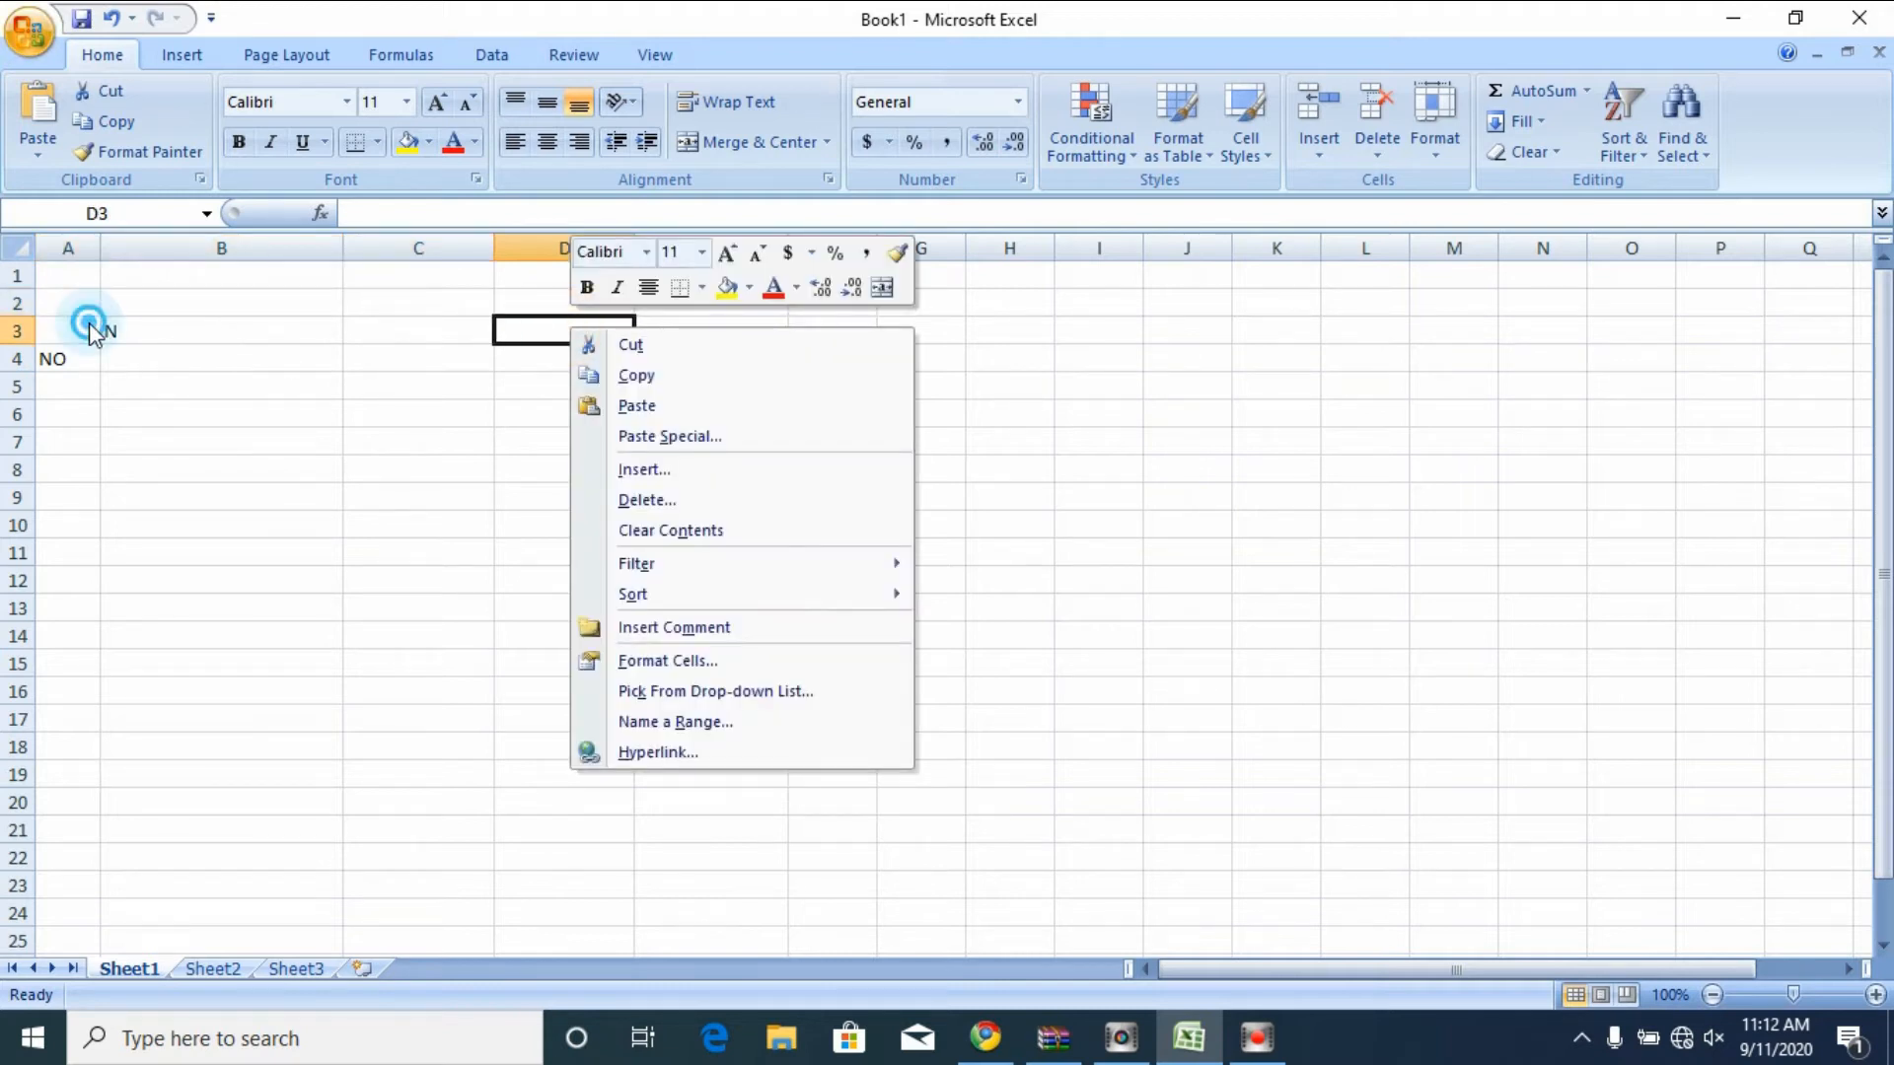
- Insert blank cells at A2:D2 with the Shift cells down option
left_click(75, 298)
left_click_drag(75, 298, 550, 305)
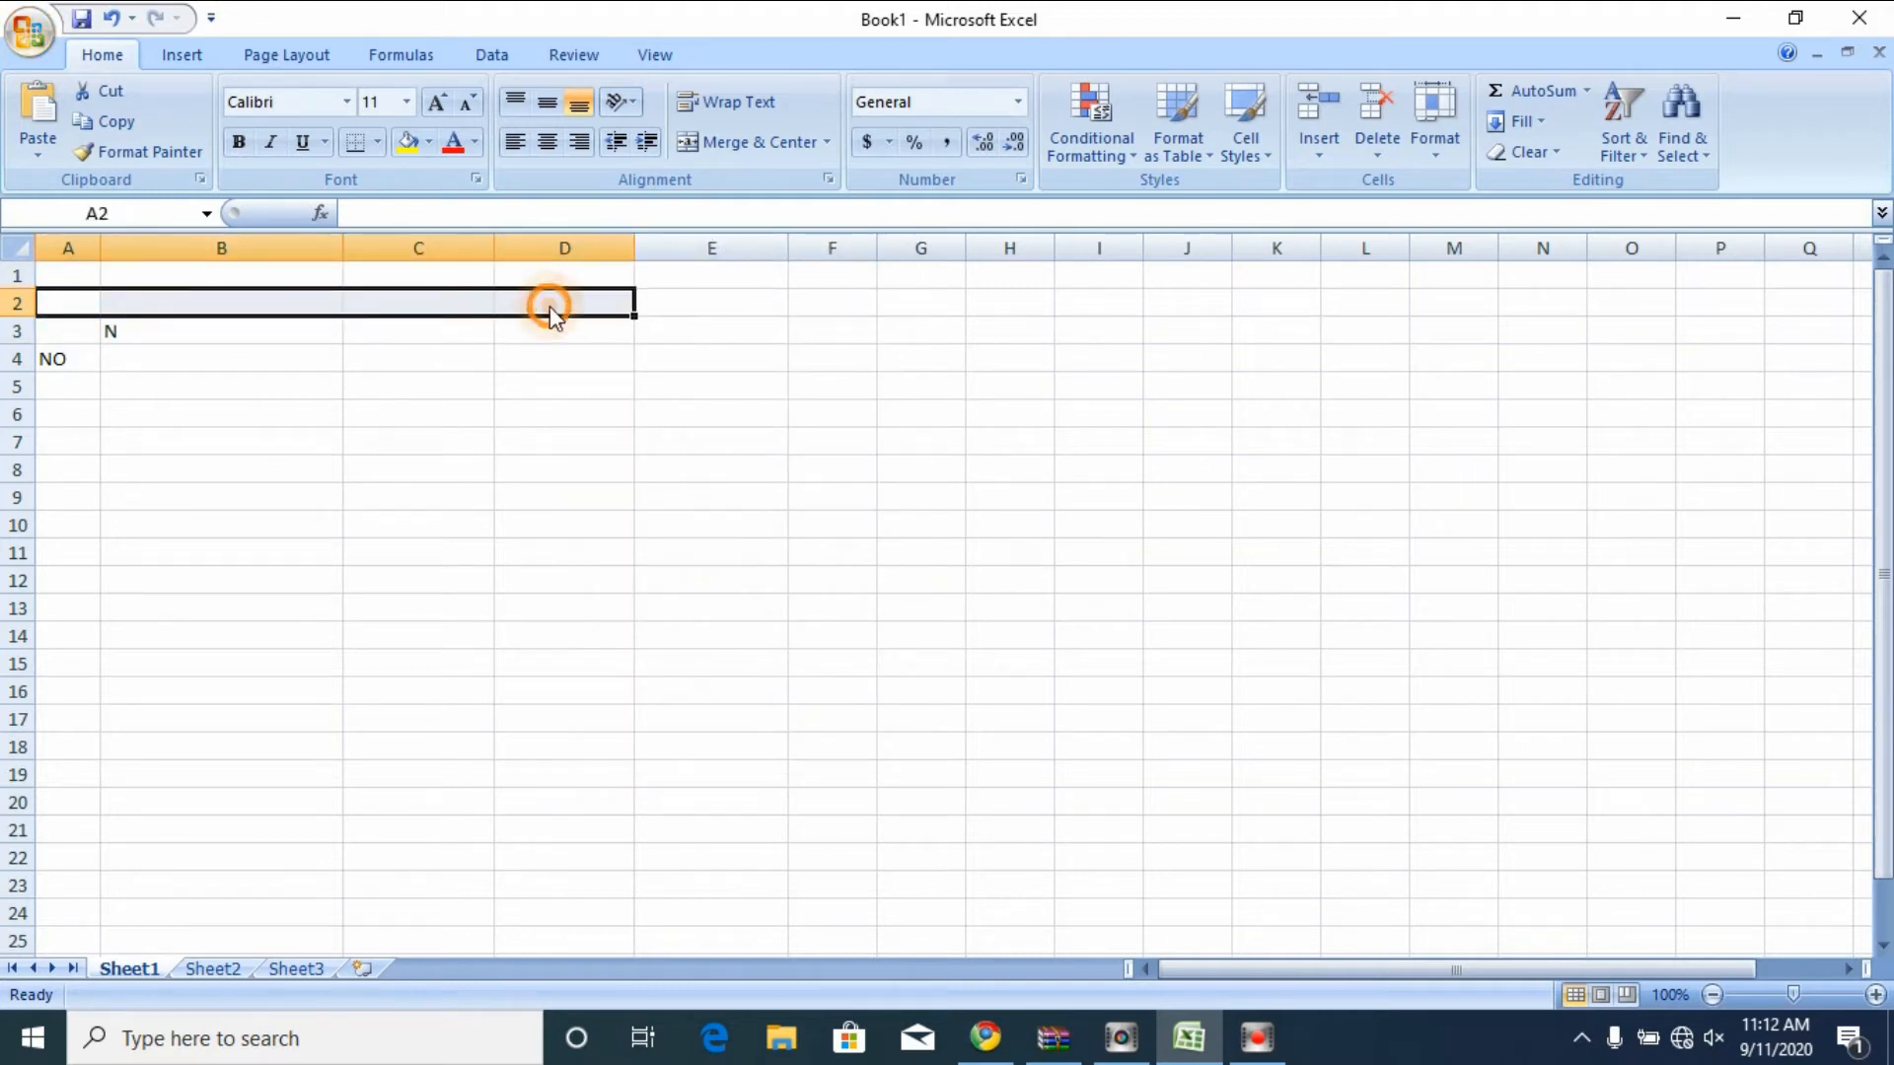
right_click(549, 305)
left_click(666, 448)
left_click(630, 520)
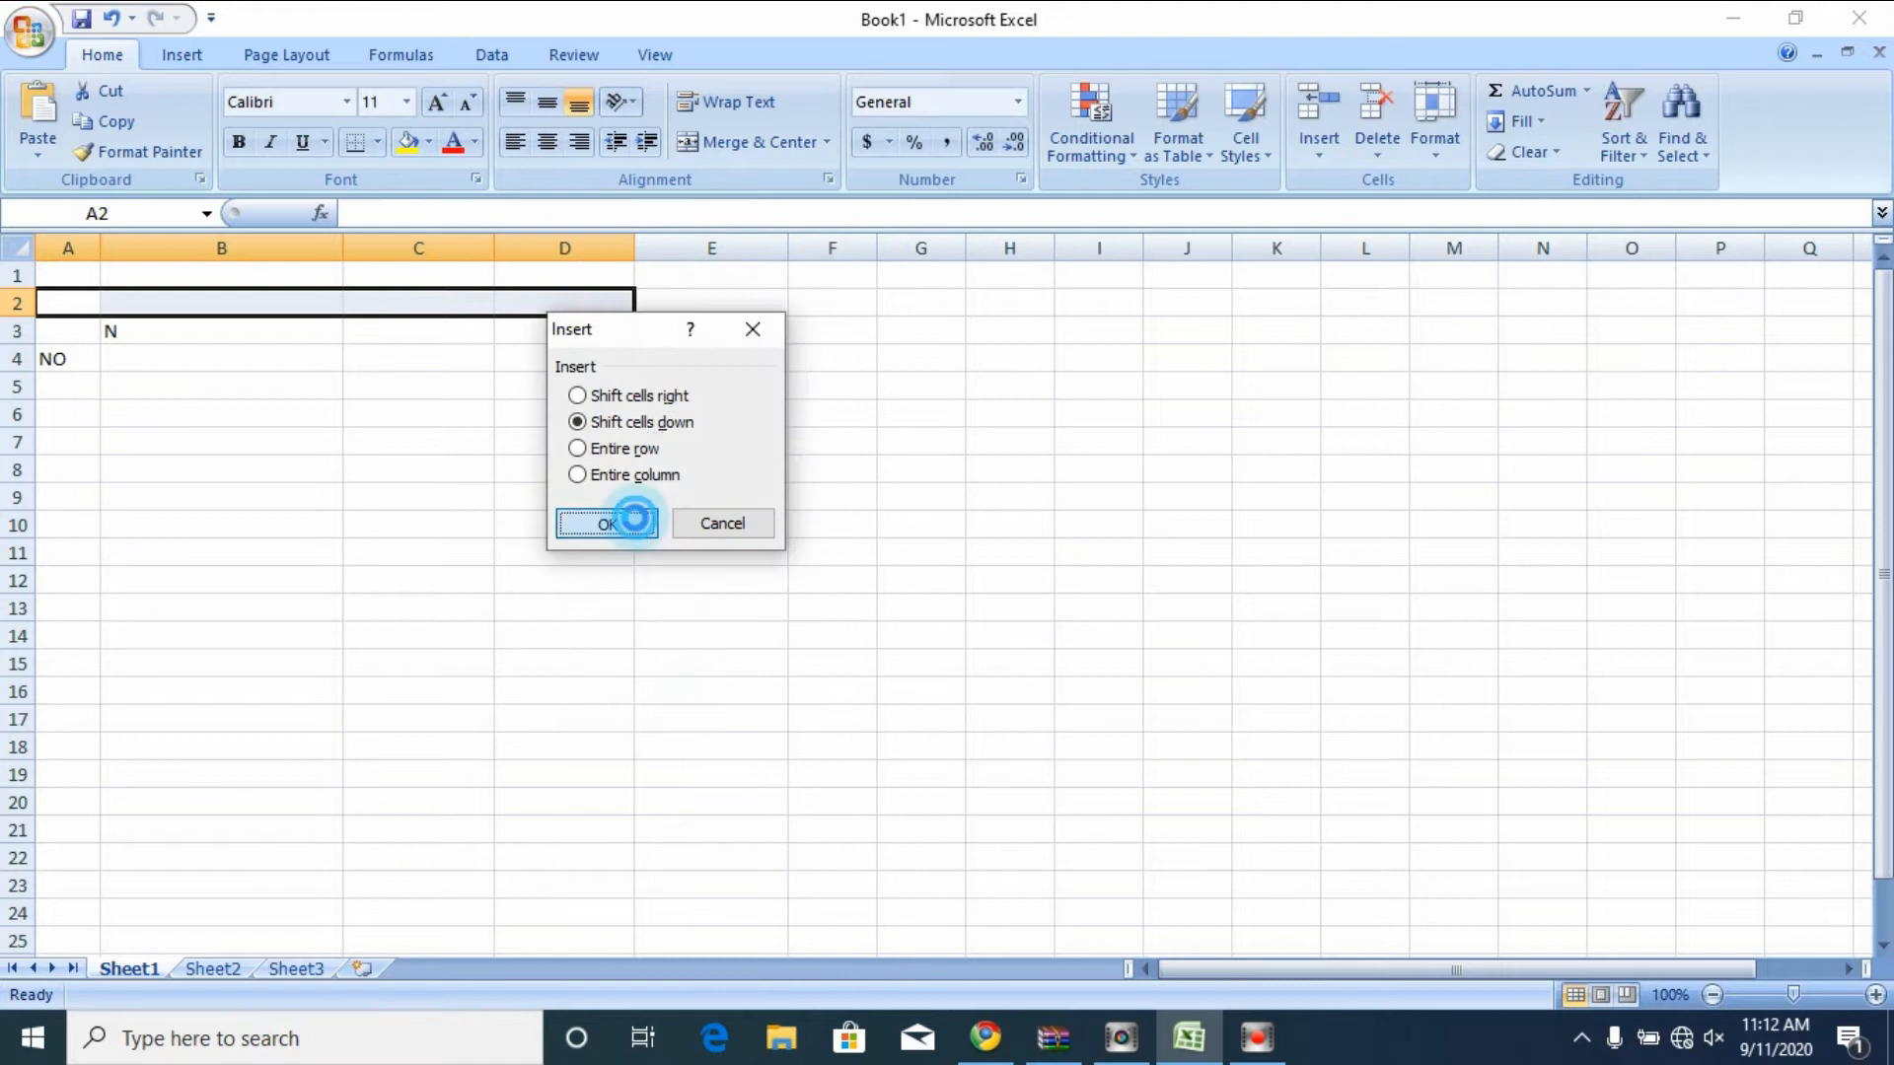
- Move the N entry from cell B4 to B5 so it lines up with NO
left_click(261, 358)
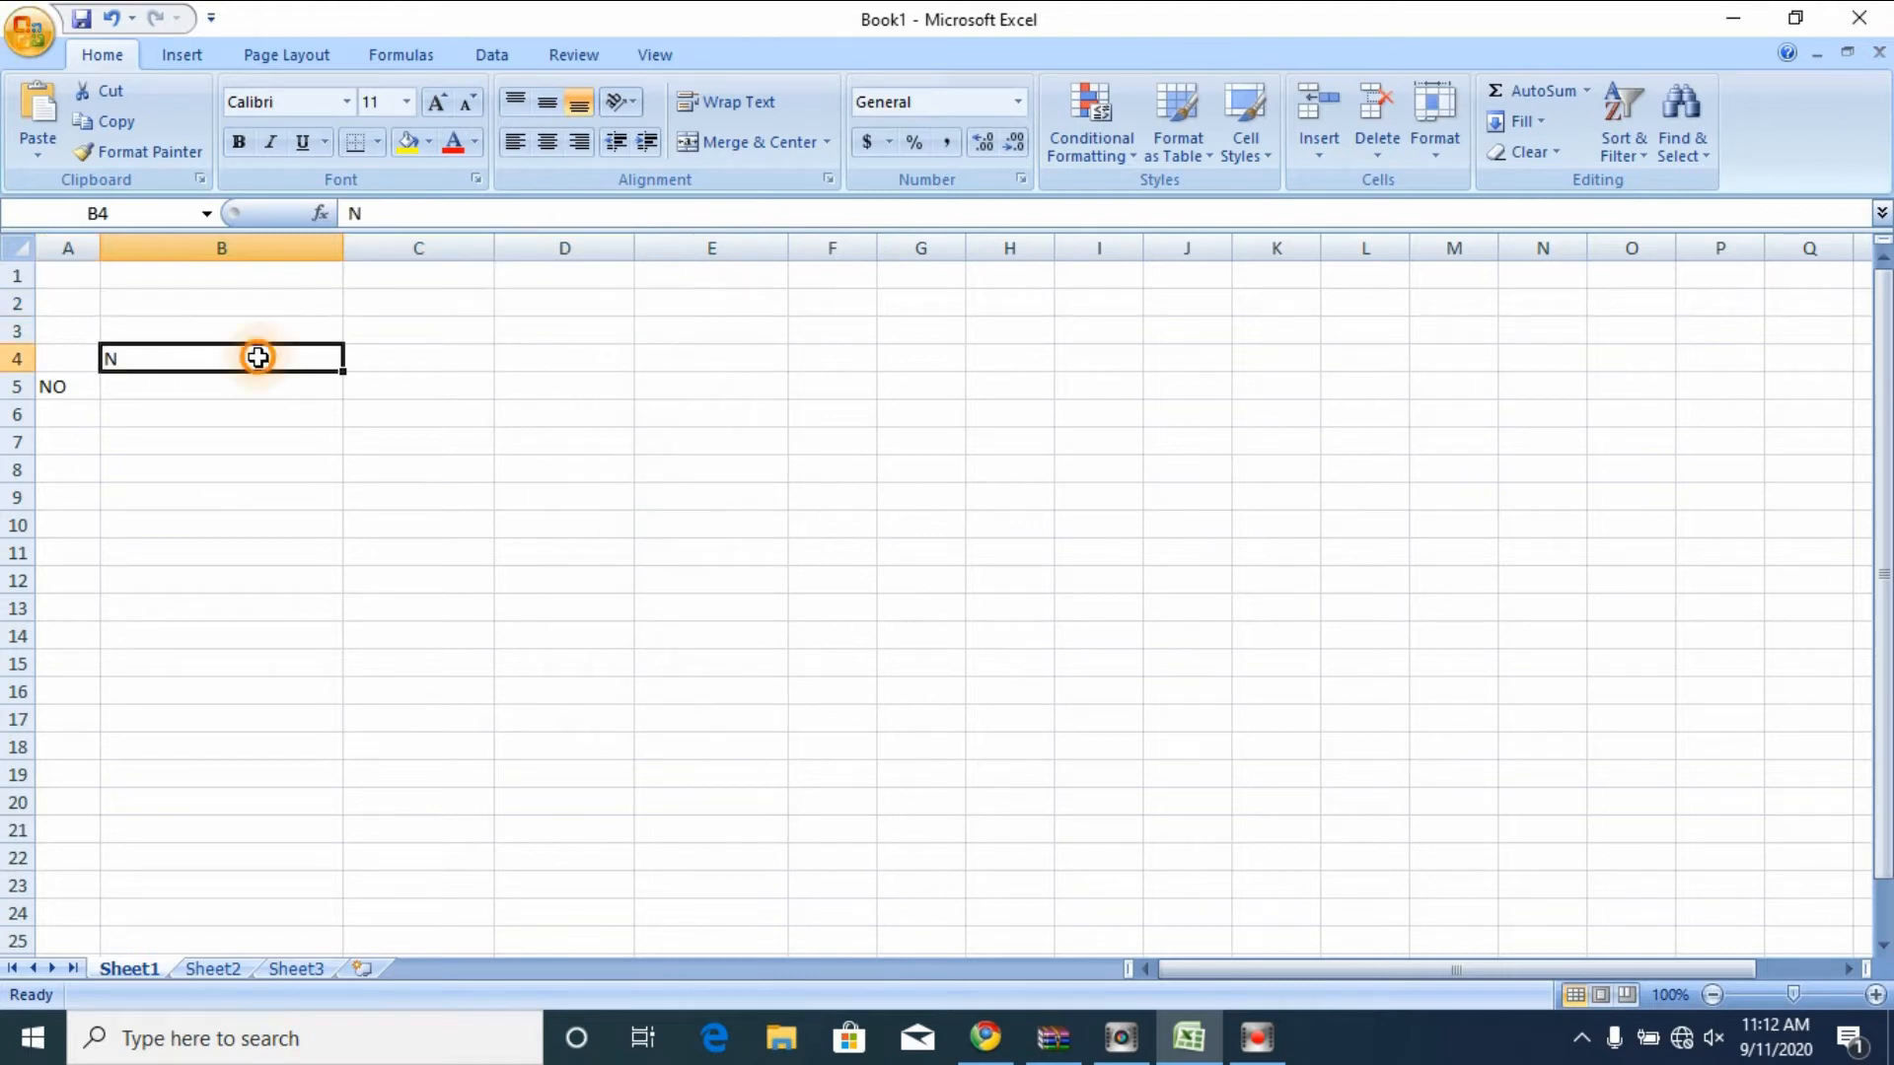
right_click(264, 359)
left_click(290, 373)
left_click(247, 385)
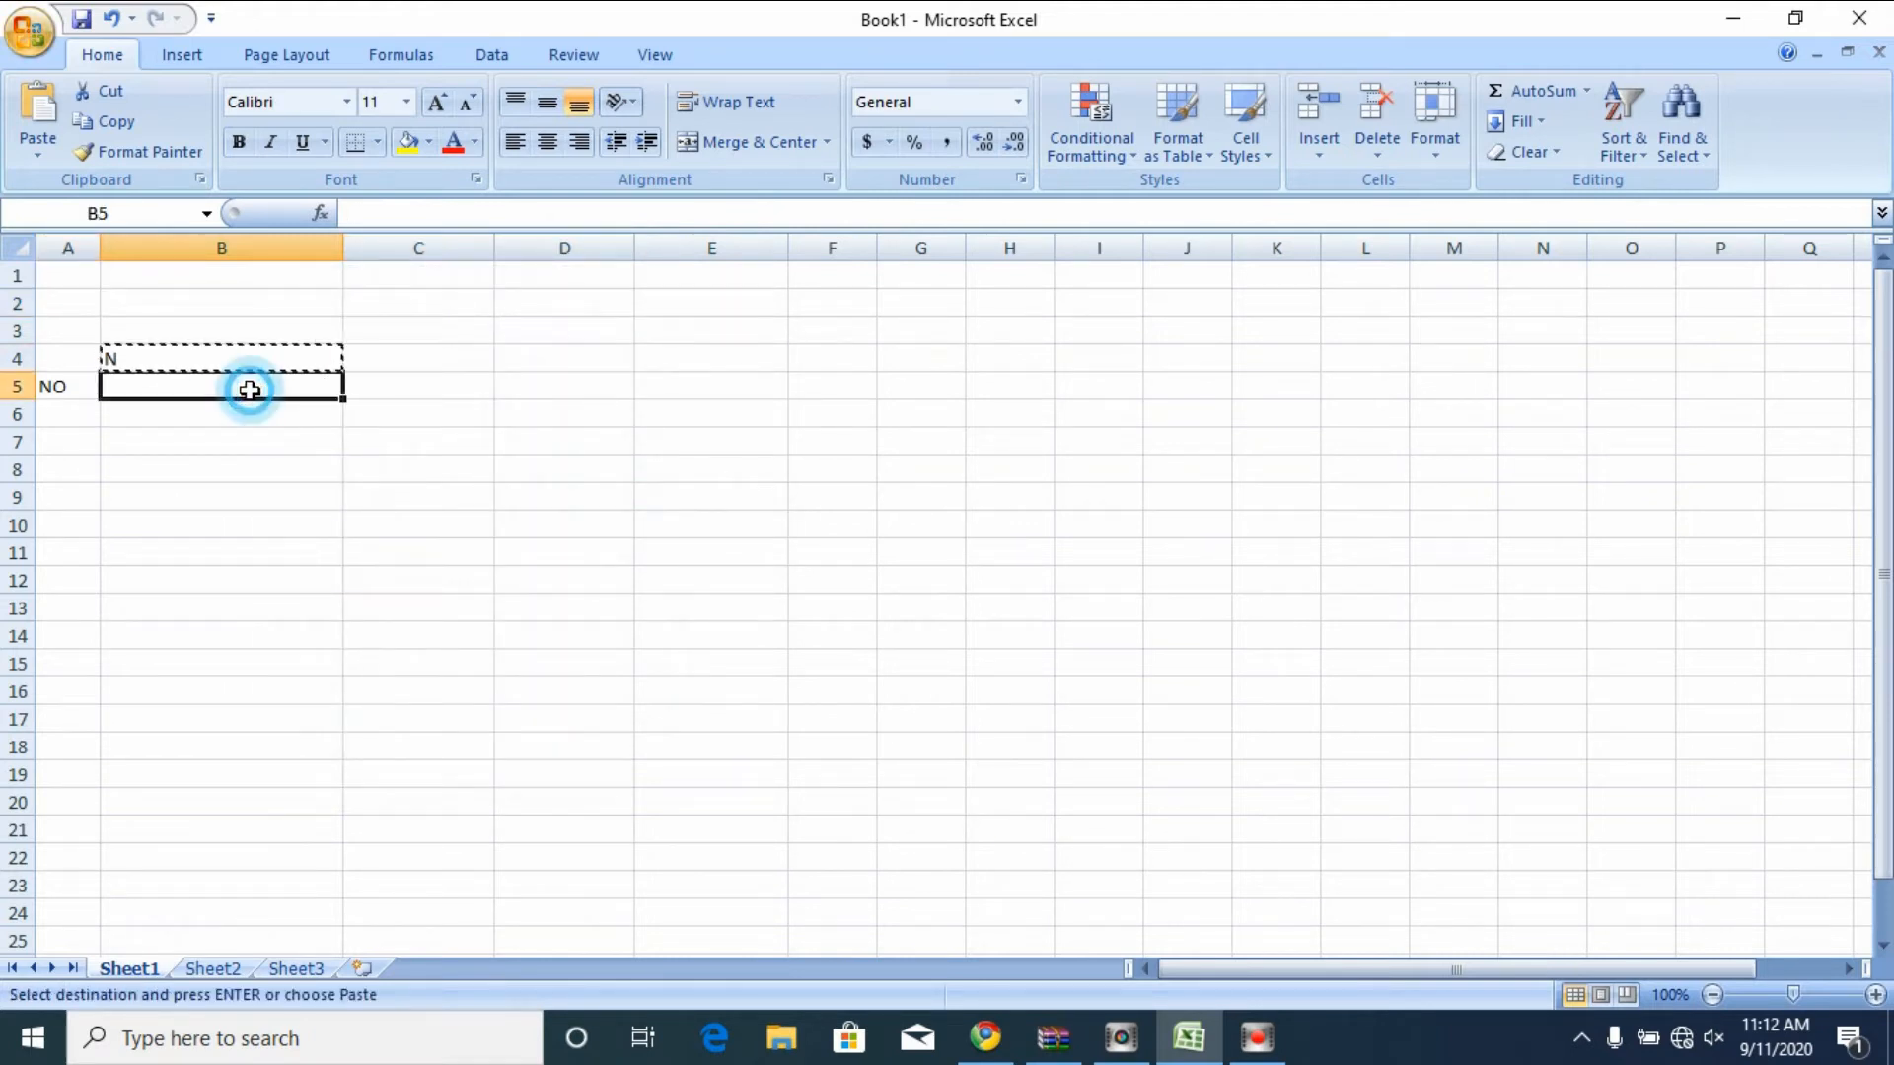
right_click(251, 391)
left_click(314, 474)
left_click(220, 435)
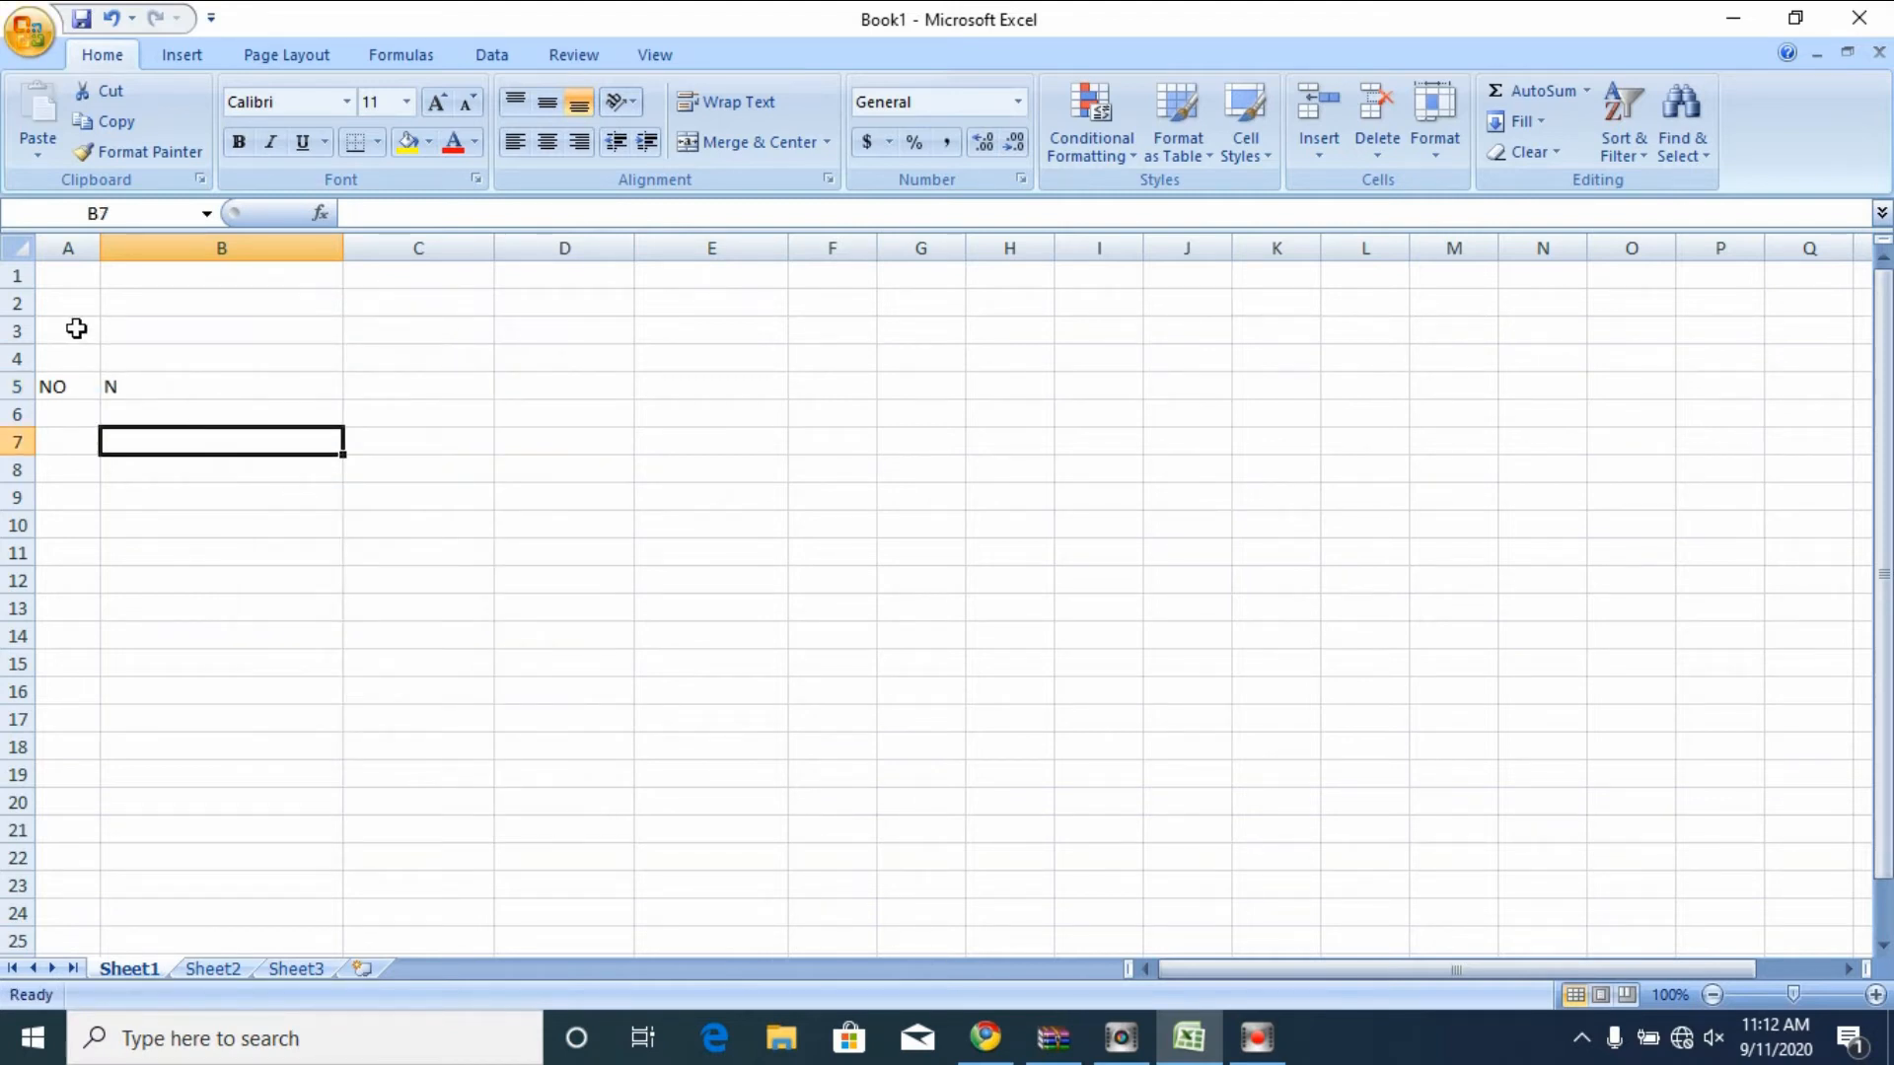
- Merge and center cells A3:F3 and enter the title RINCIAN PEMBIAYAAN BULAN SEPTEMBER 2020
left_click_drag(76, 328, 807, 330)
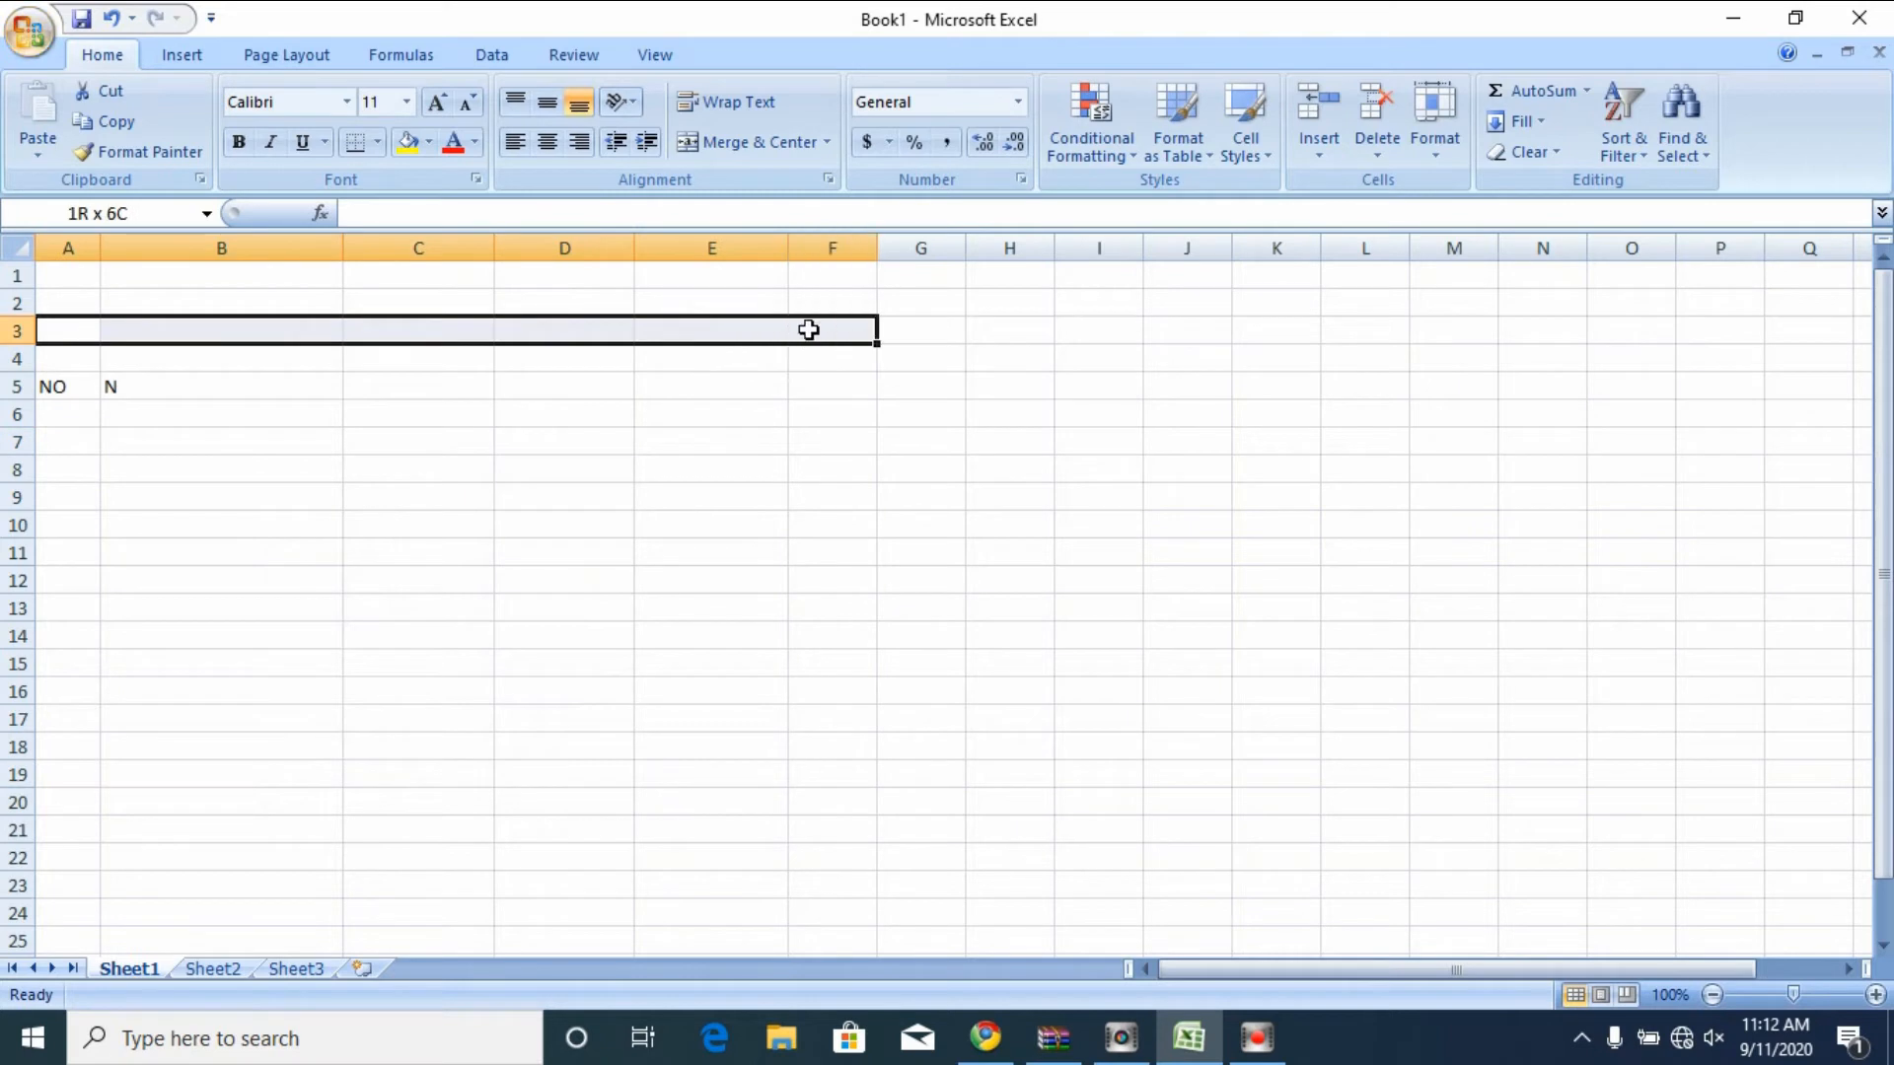
left_click(752, 142)
double_click(440, 337)
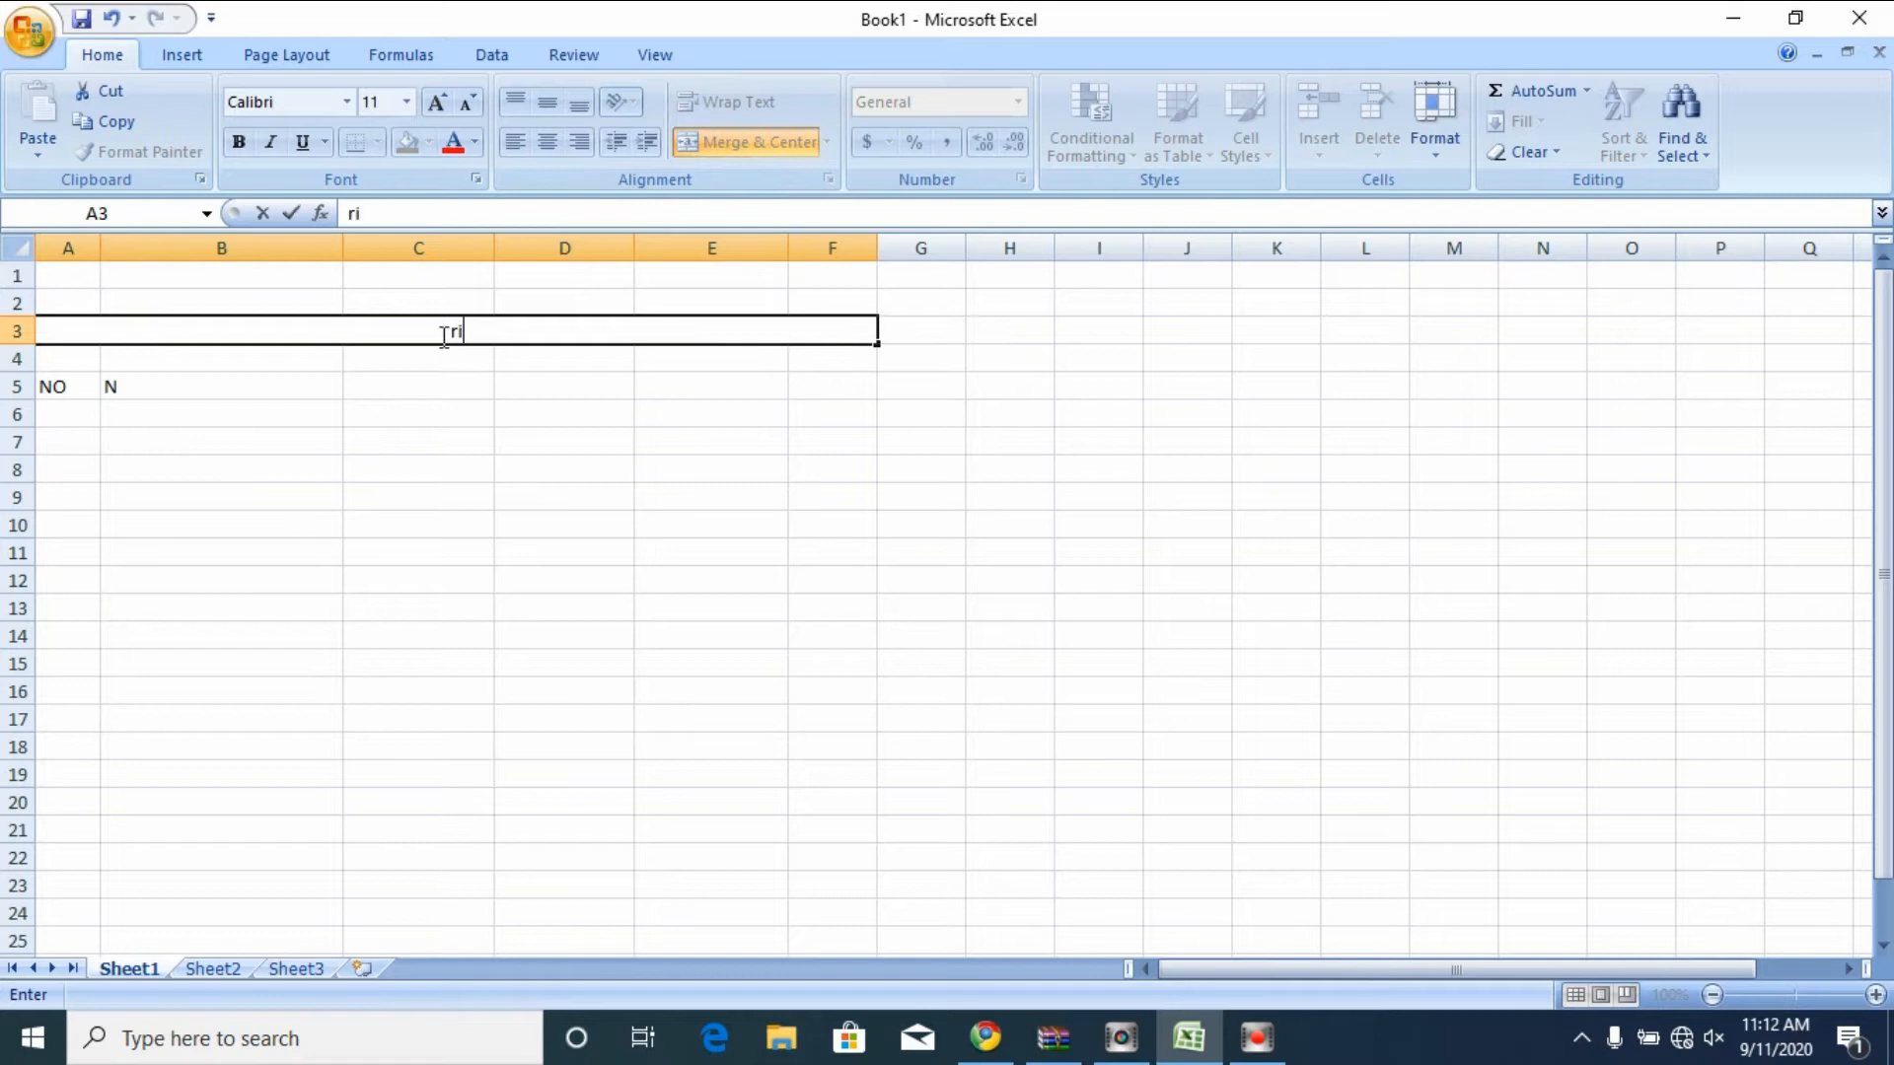
type("RINCIAN PEMB")
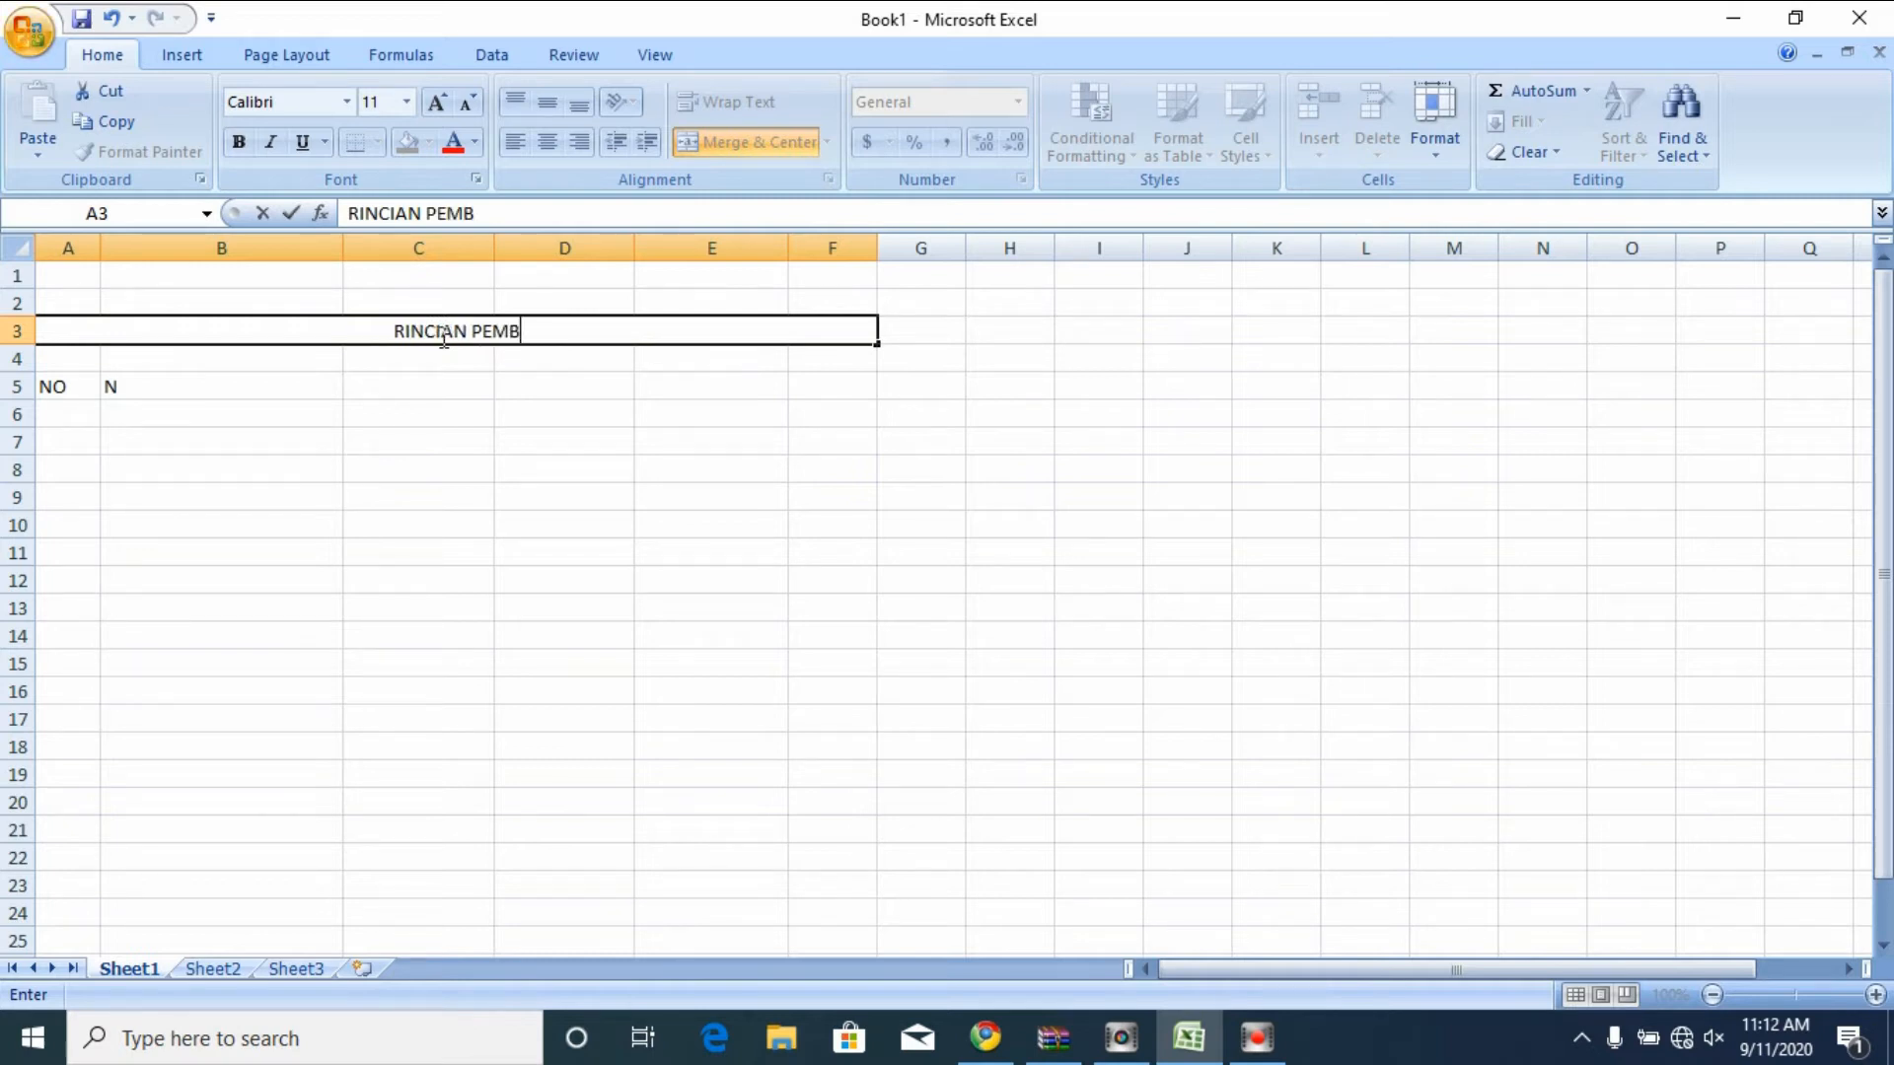
type("IAYAAN")
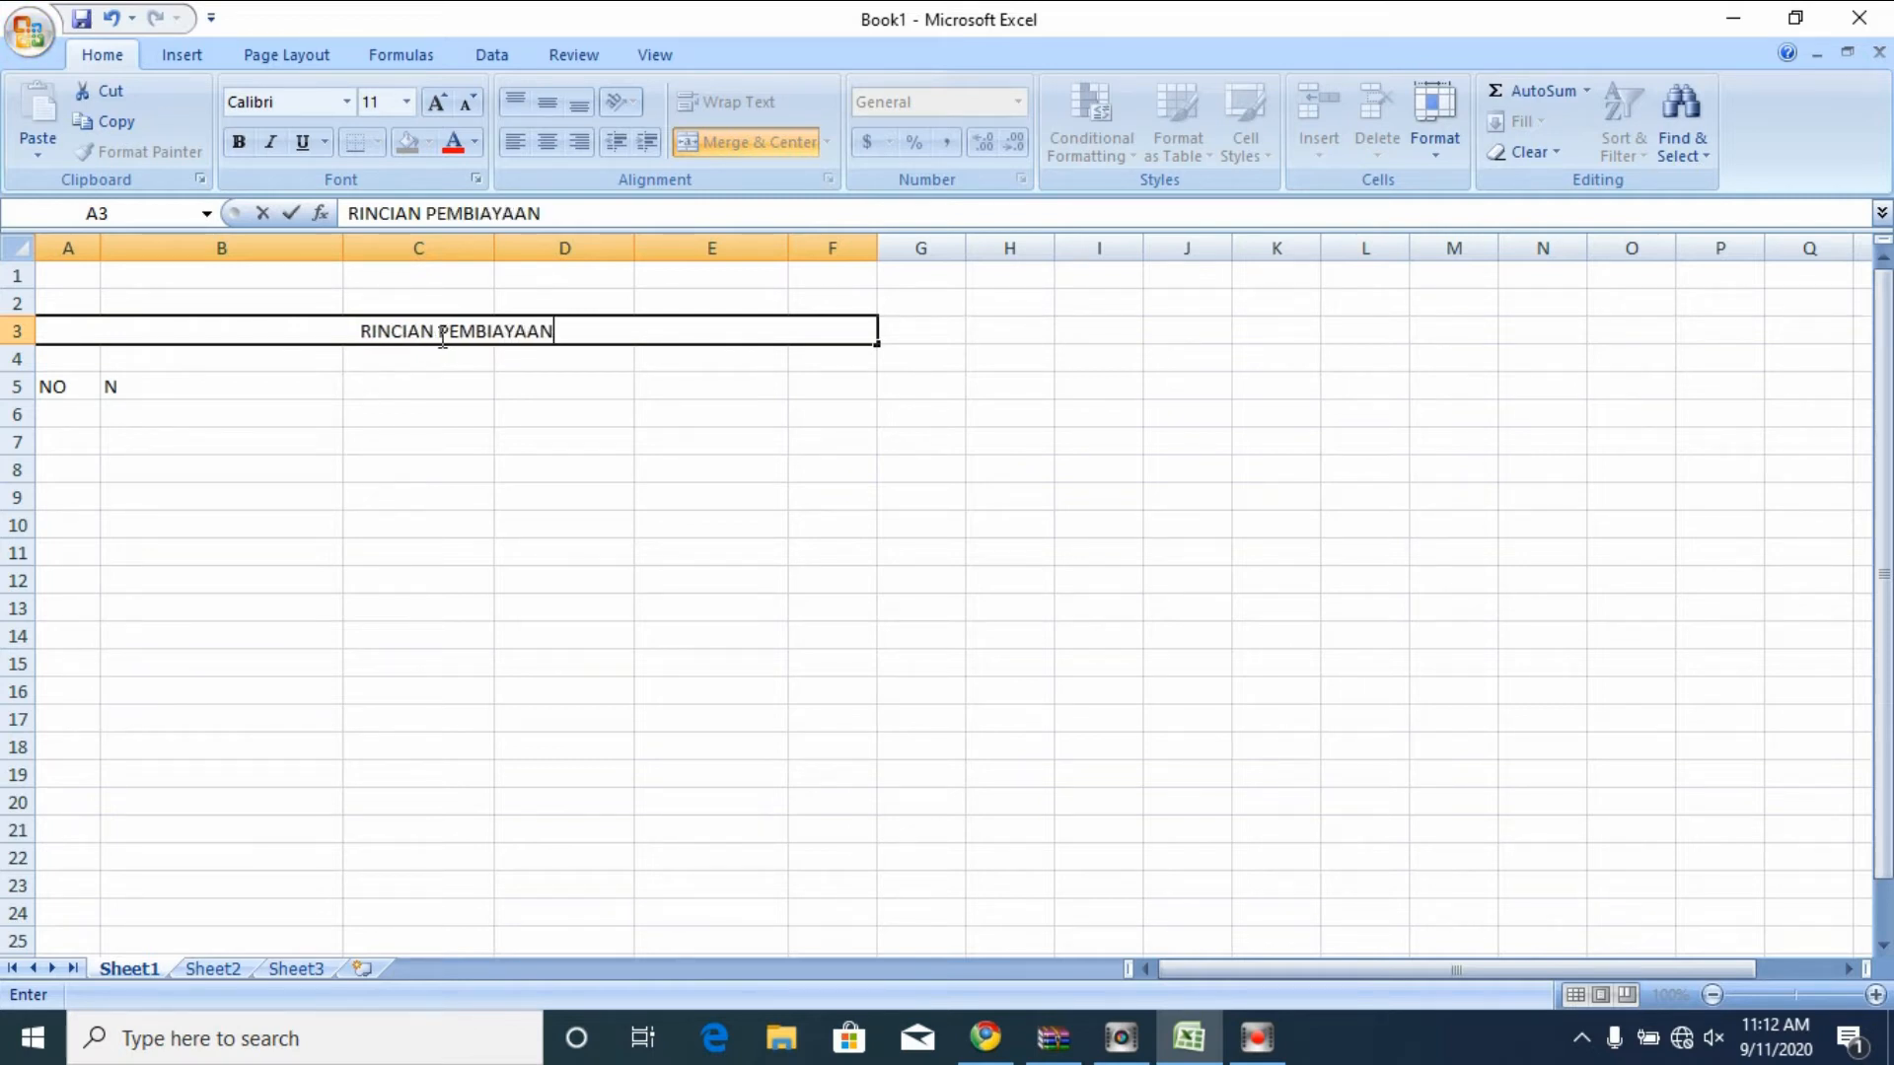
type(" BU")
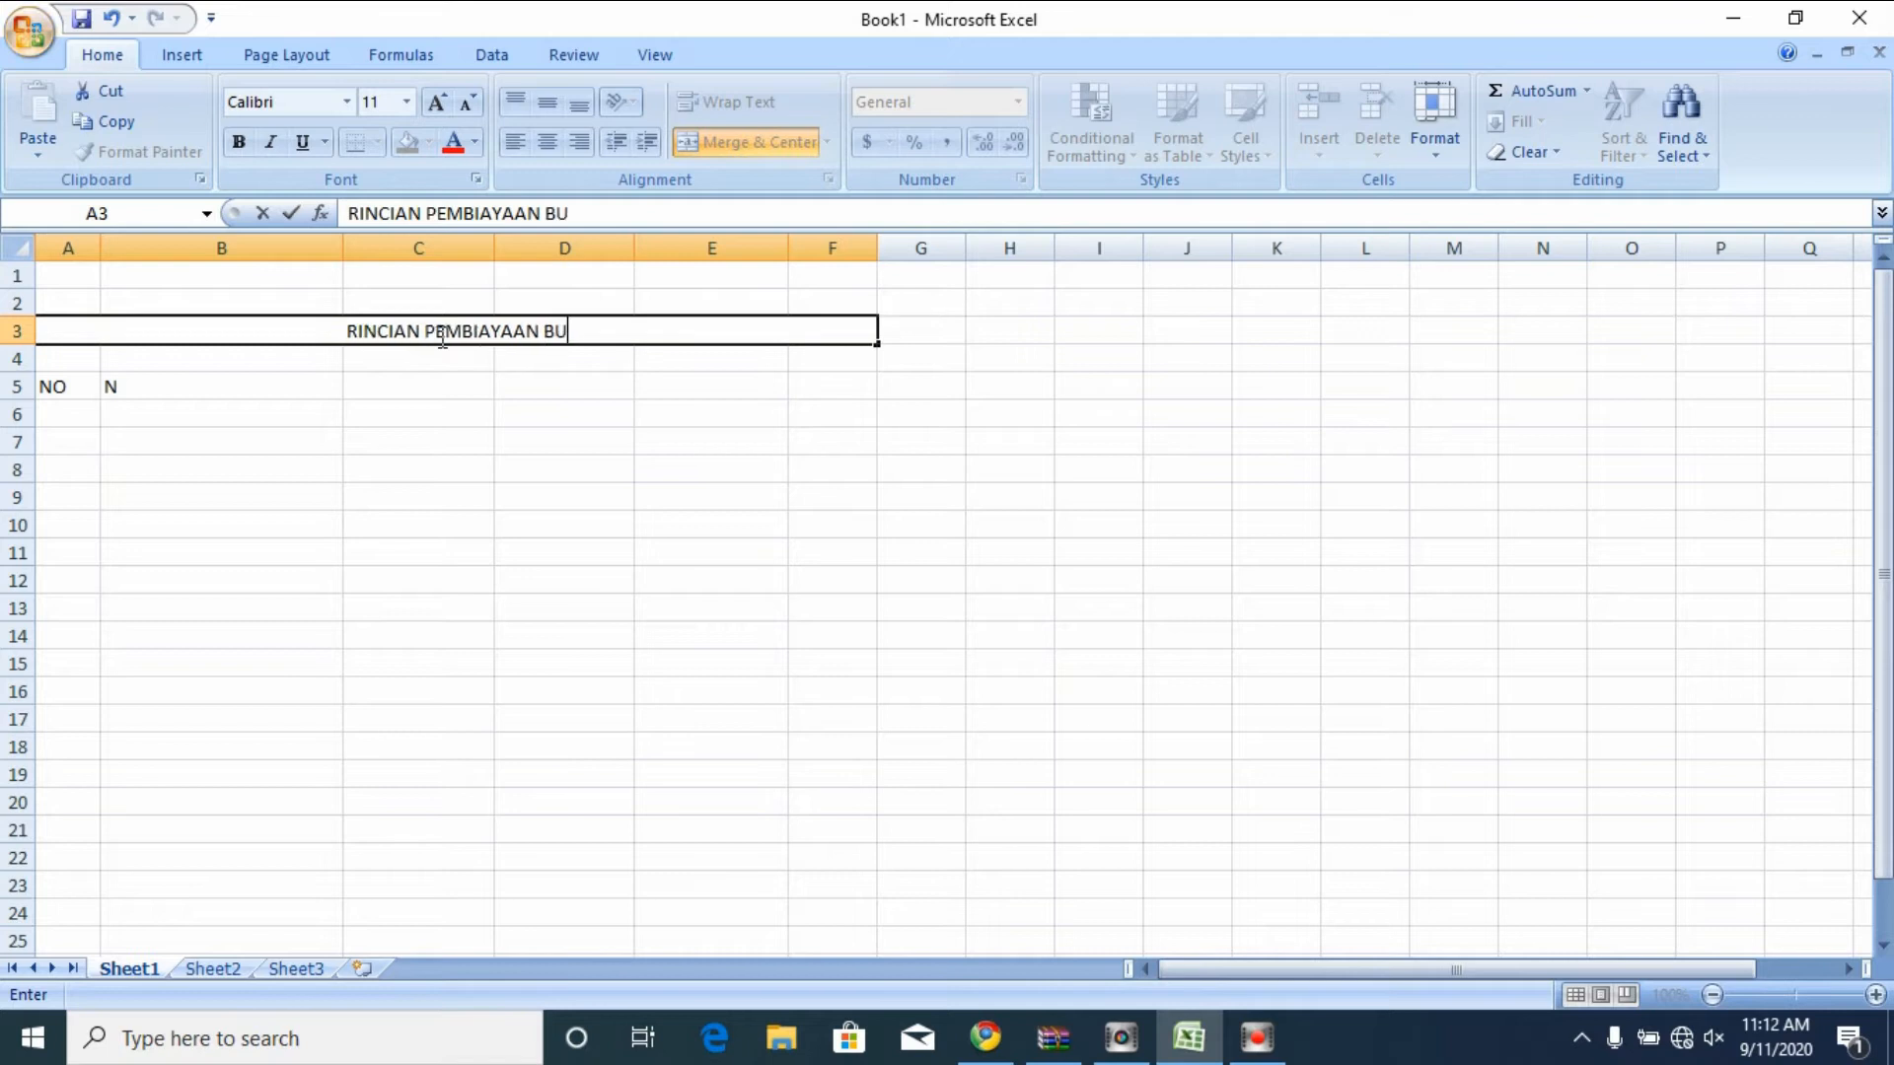
type("LAN SEPTE")
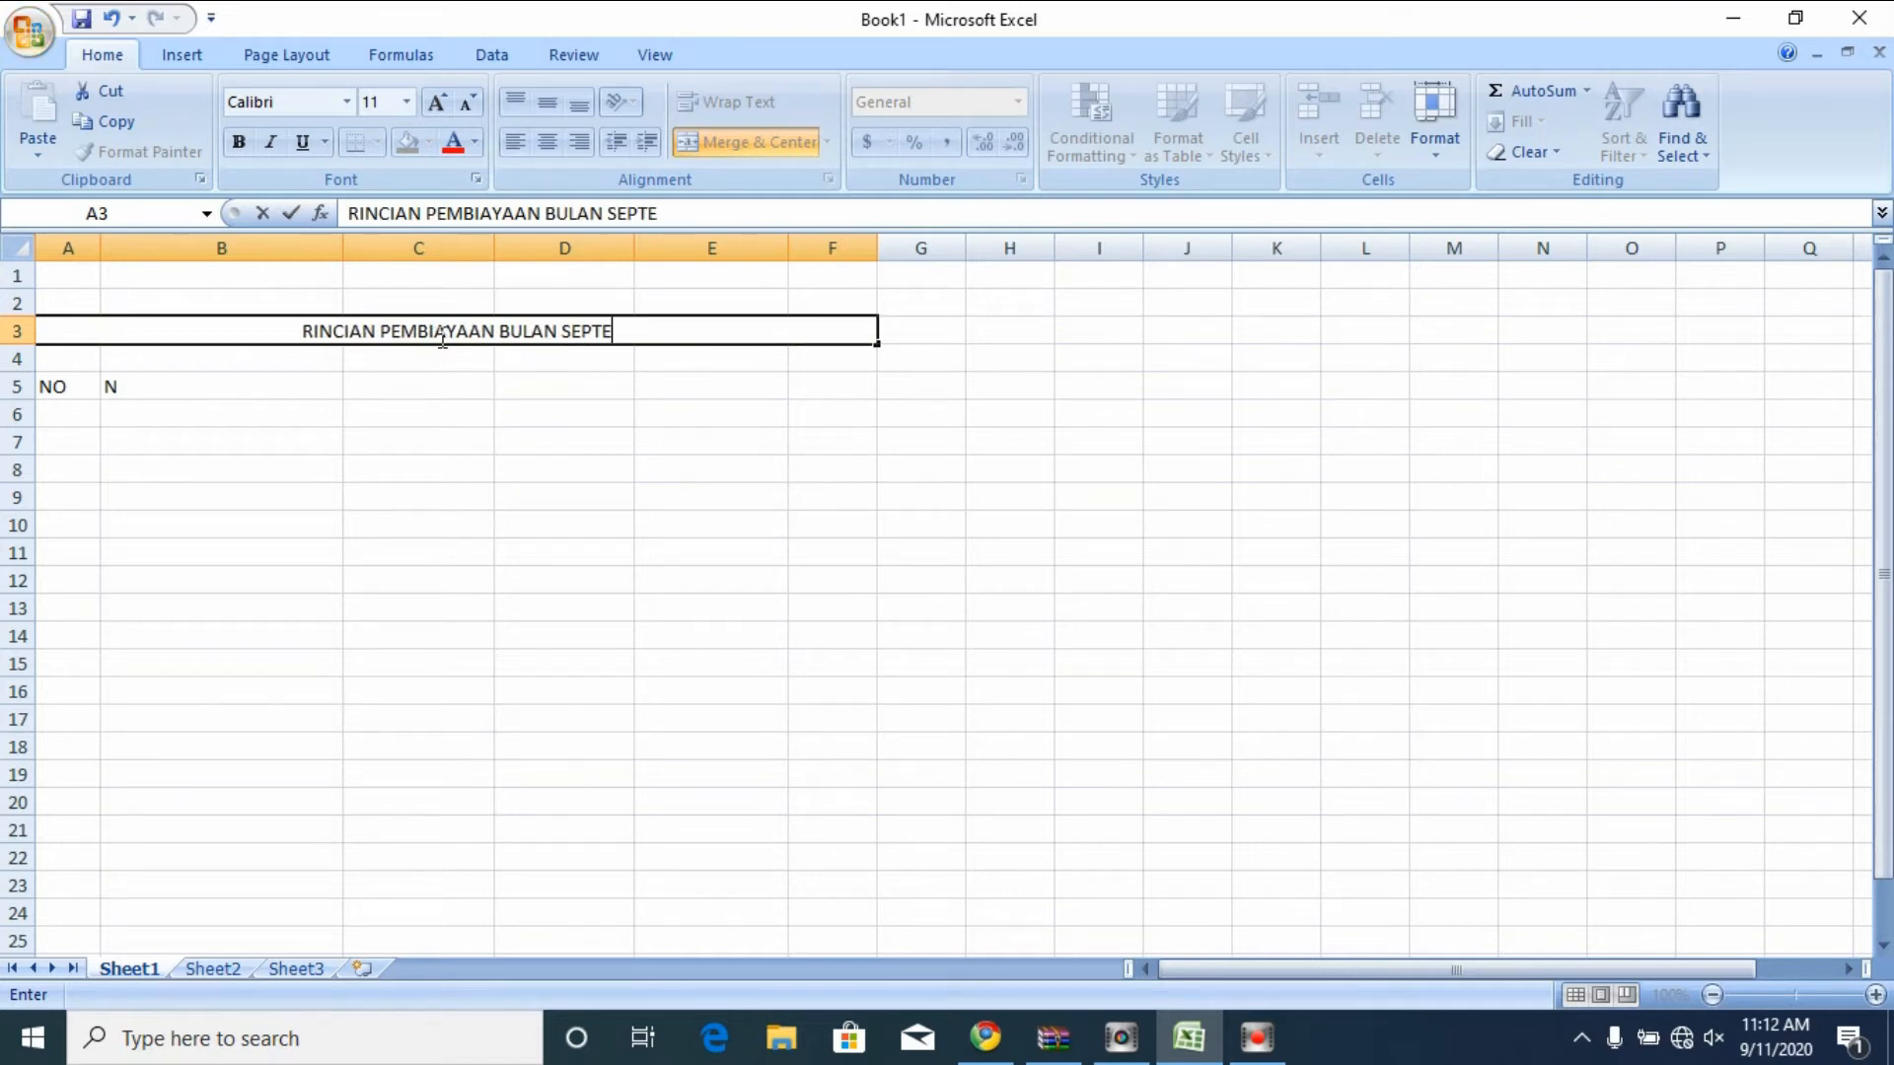
type("MBER 2020")
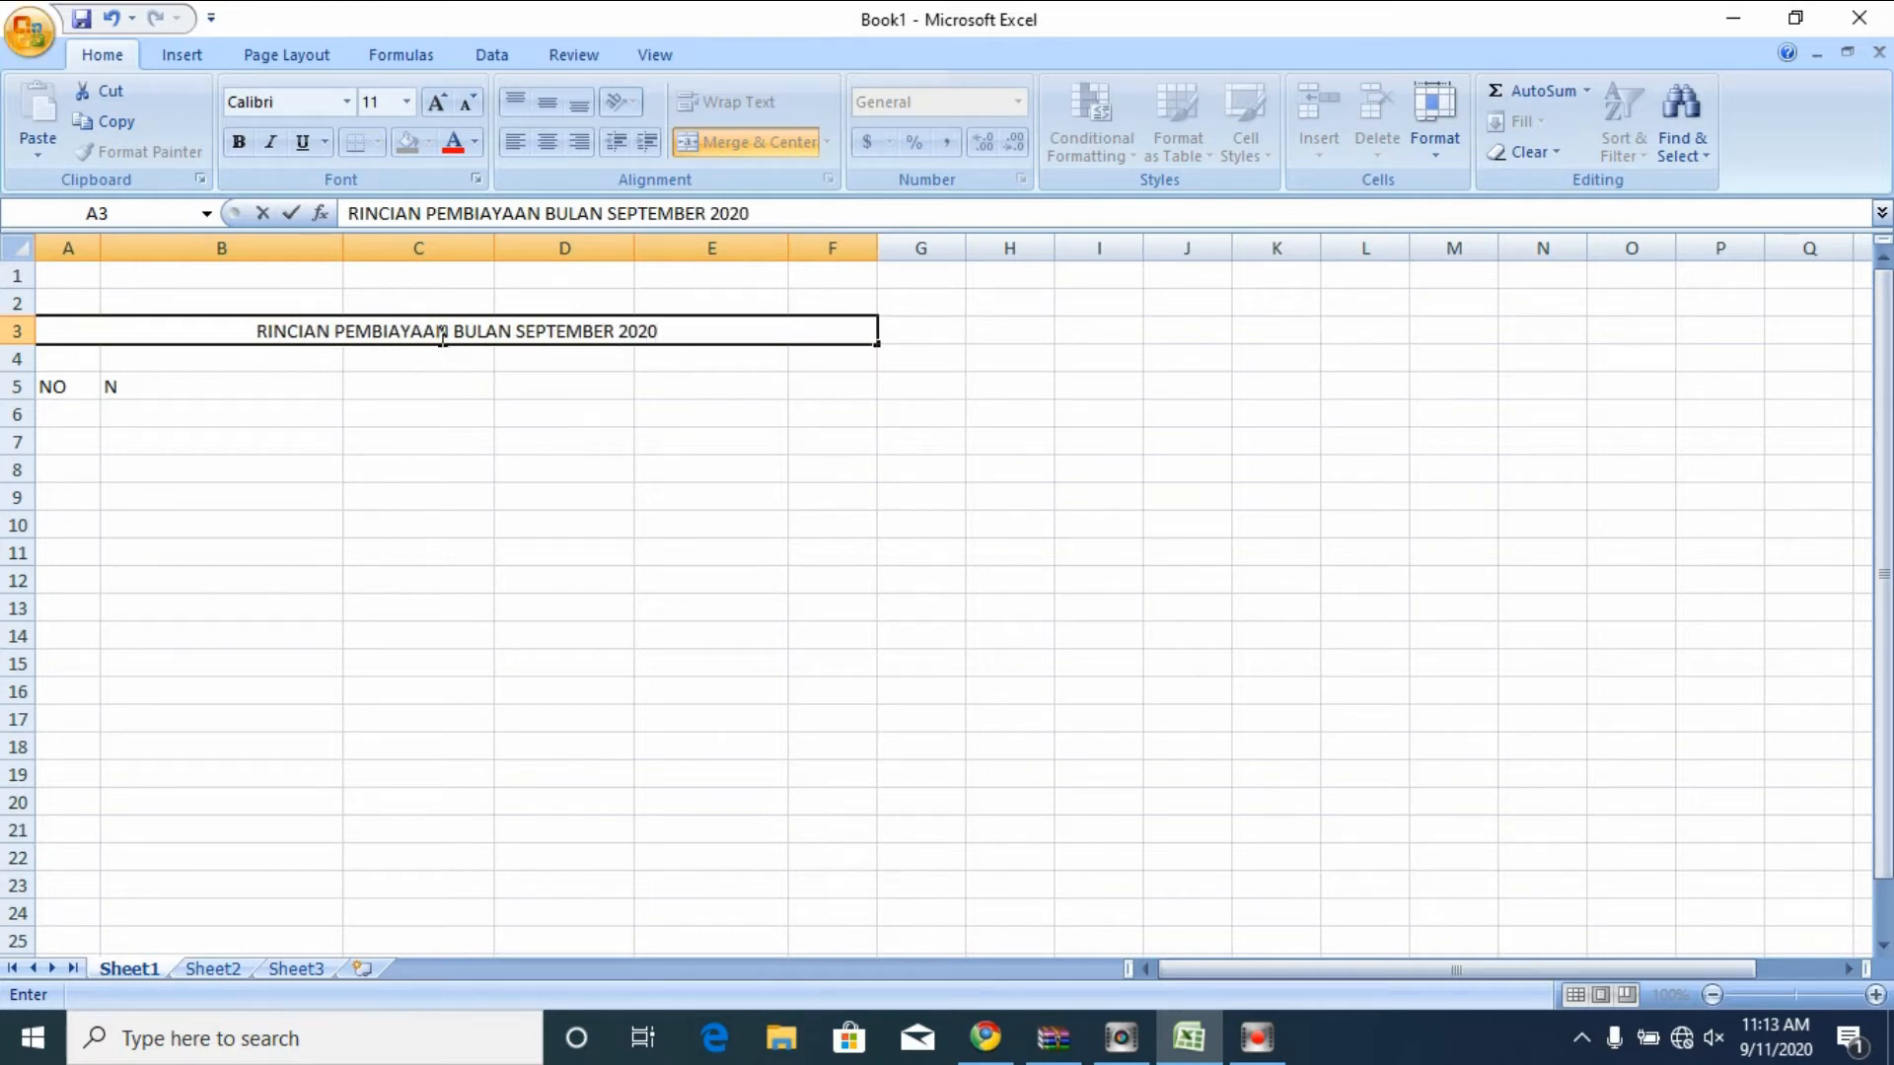
left_click(687, 373)
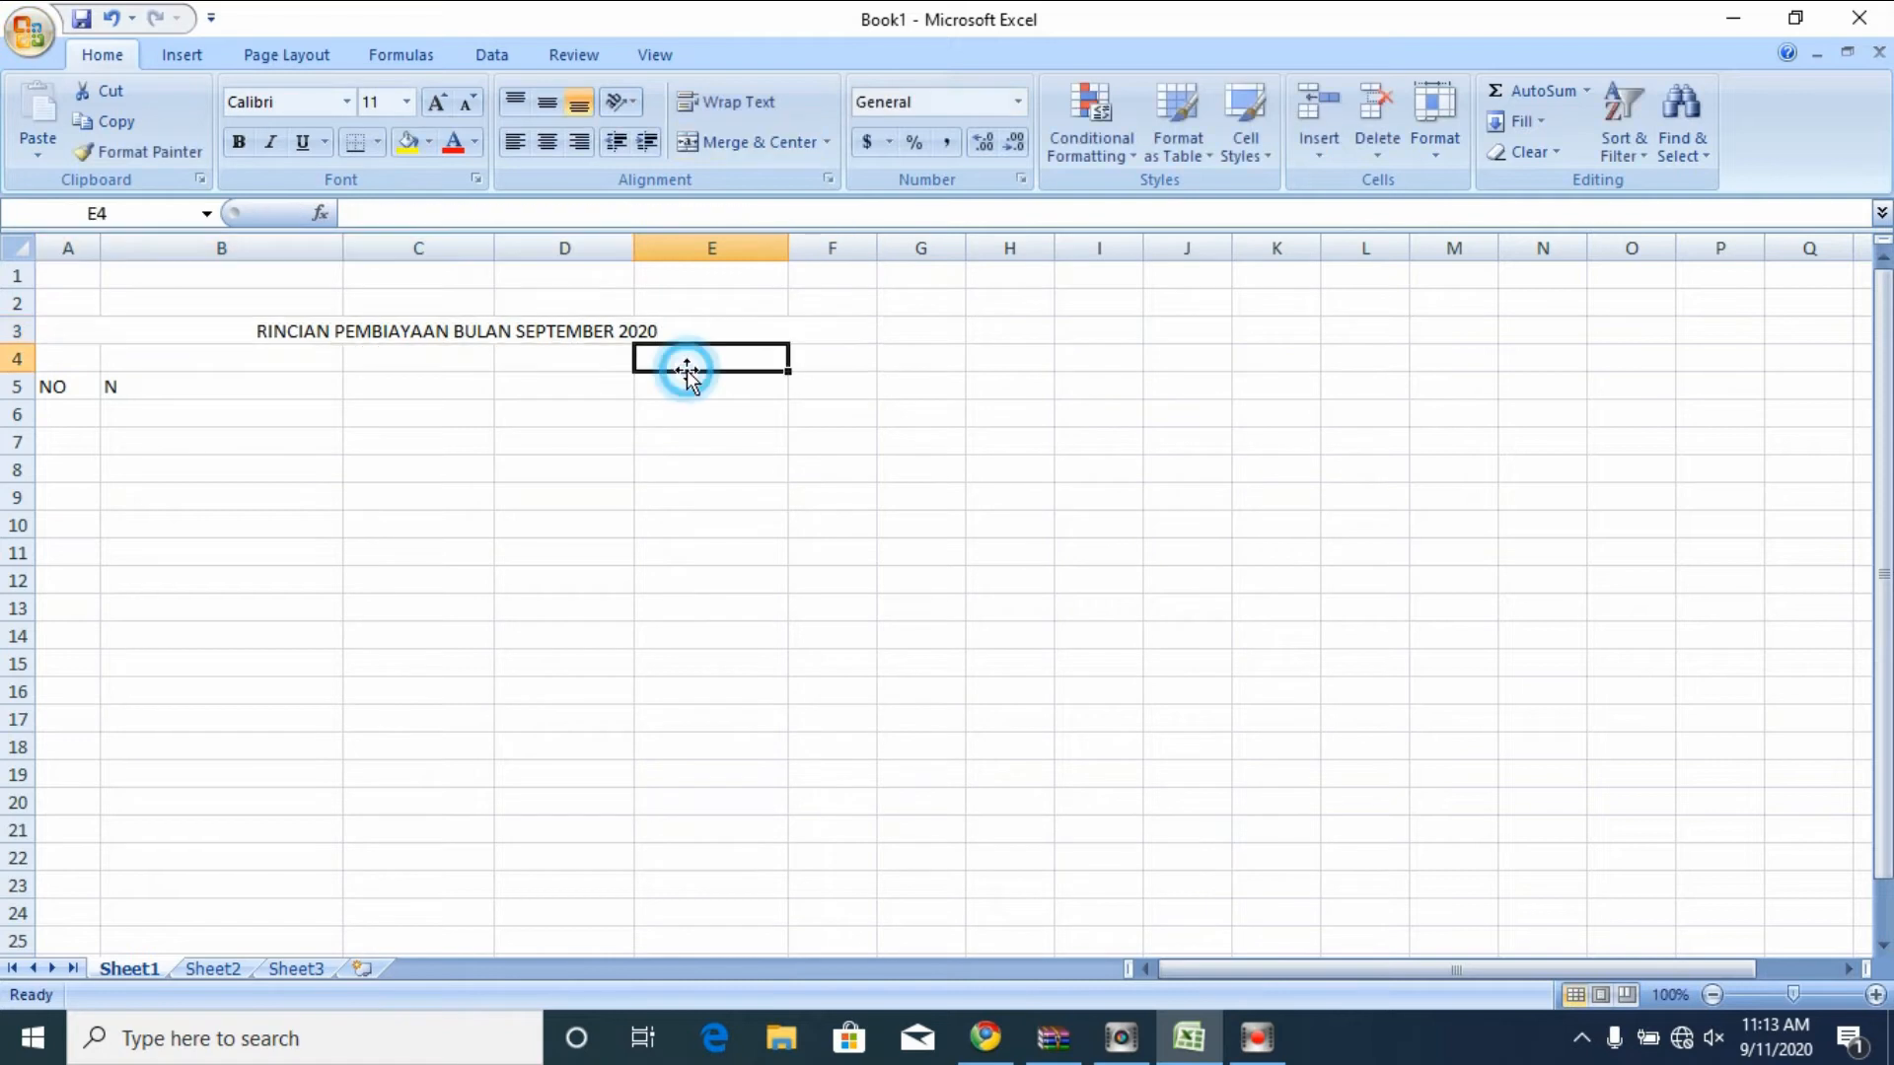
- Make the merged title in row 3 bold and align it vertically to the middle
left_click(457, 333)
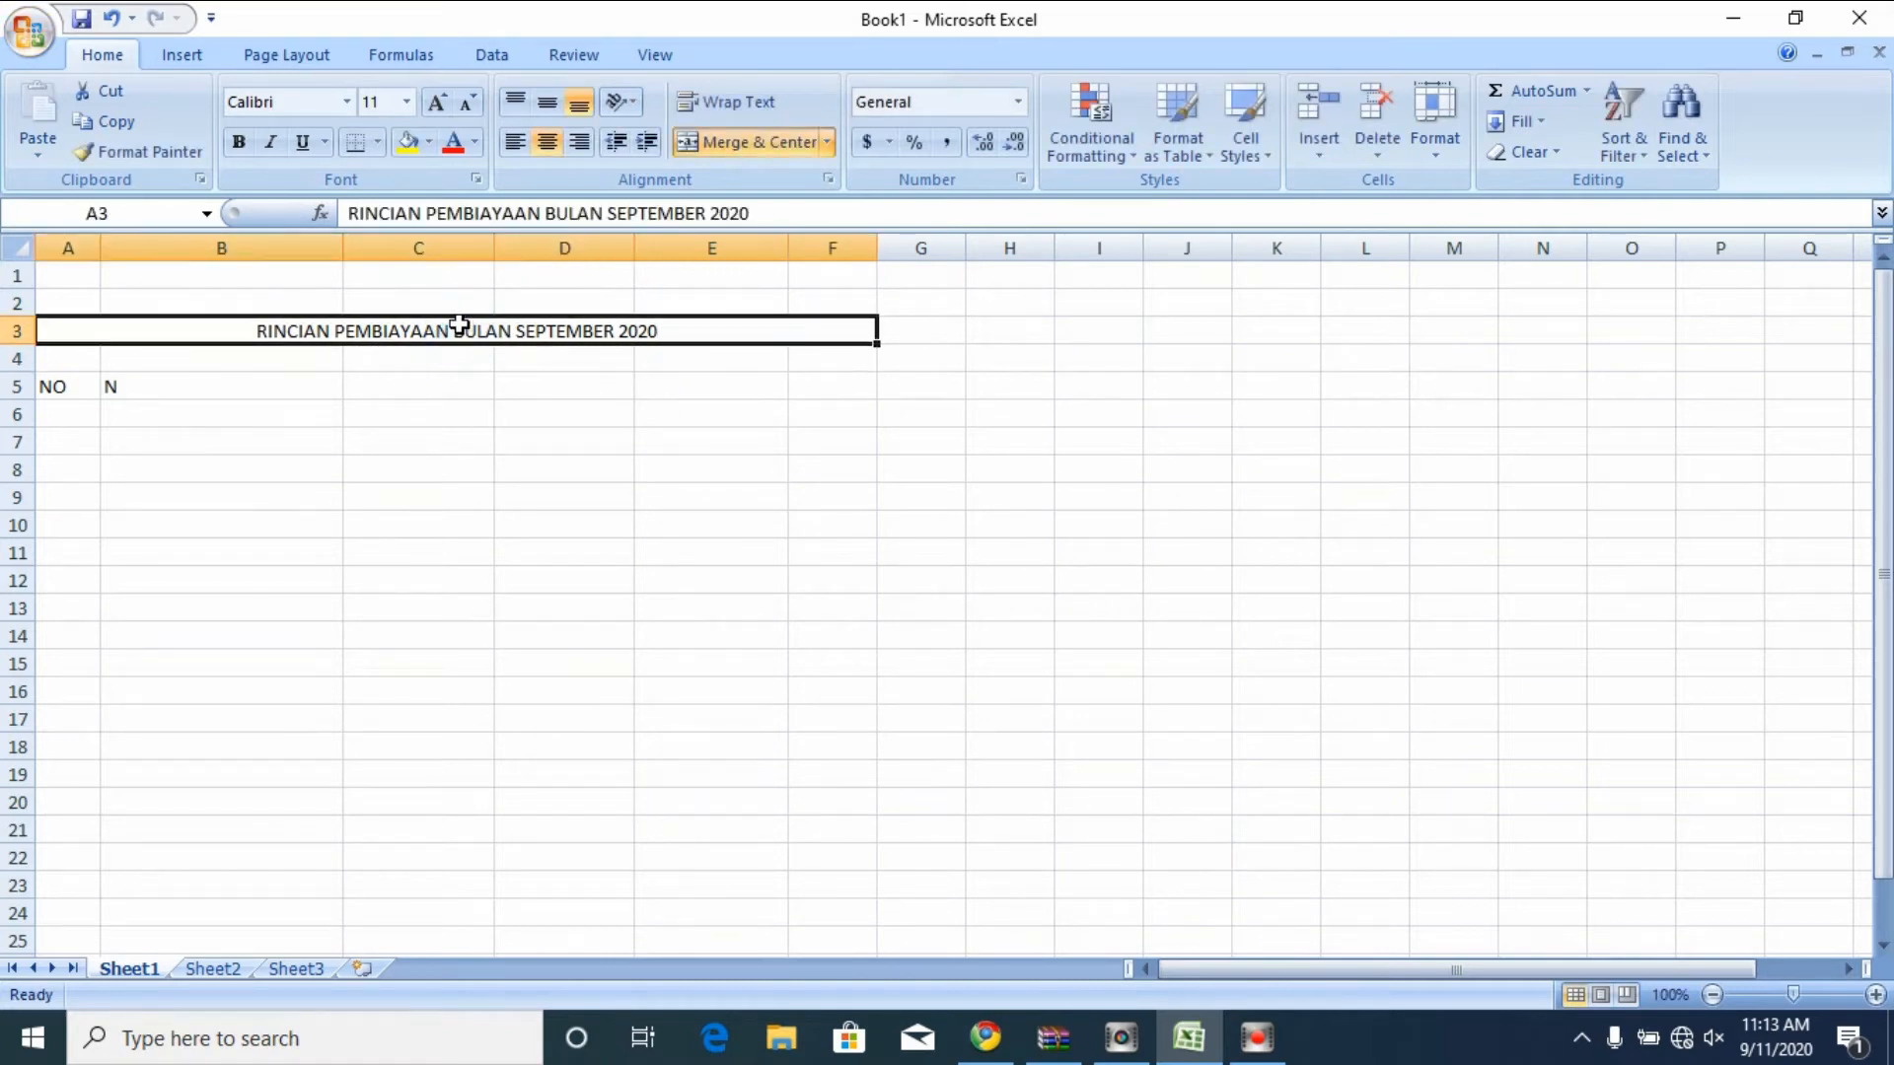
left_click(237, 144)
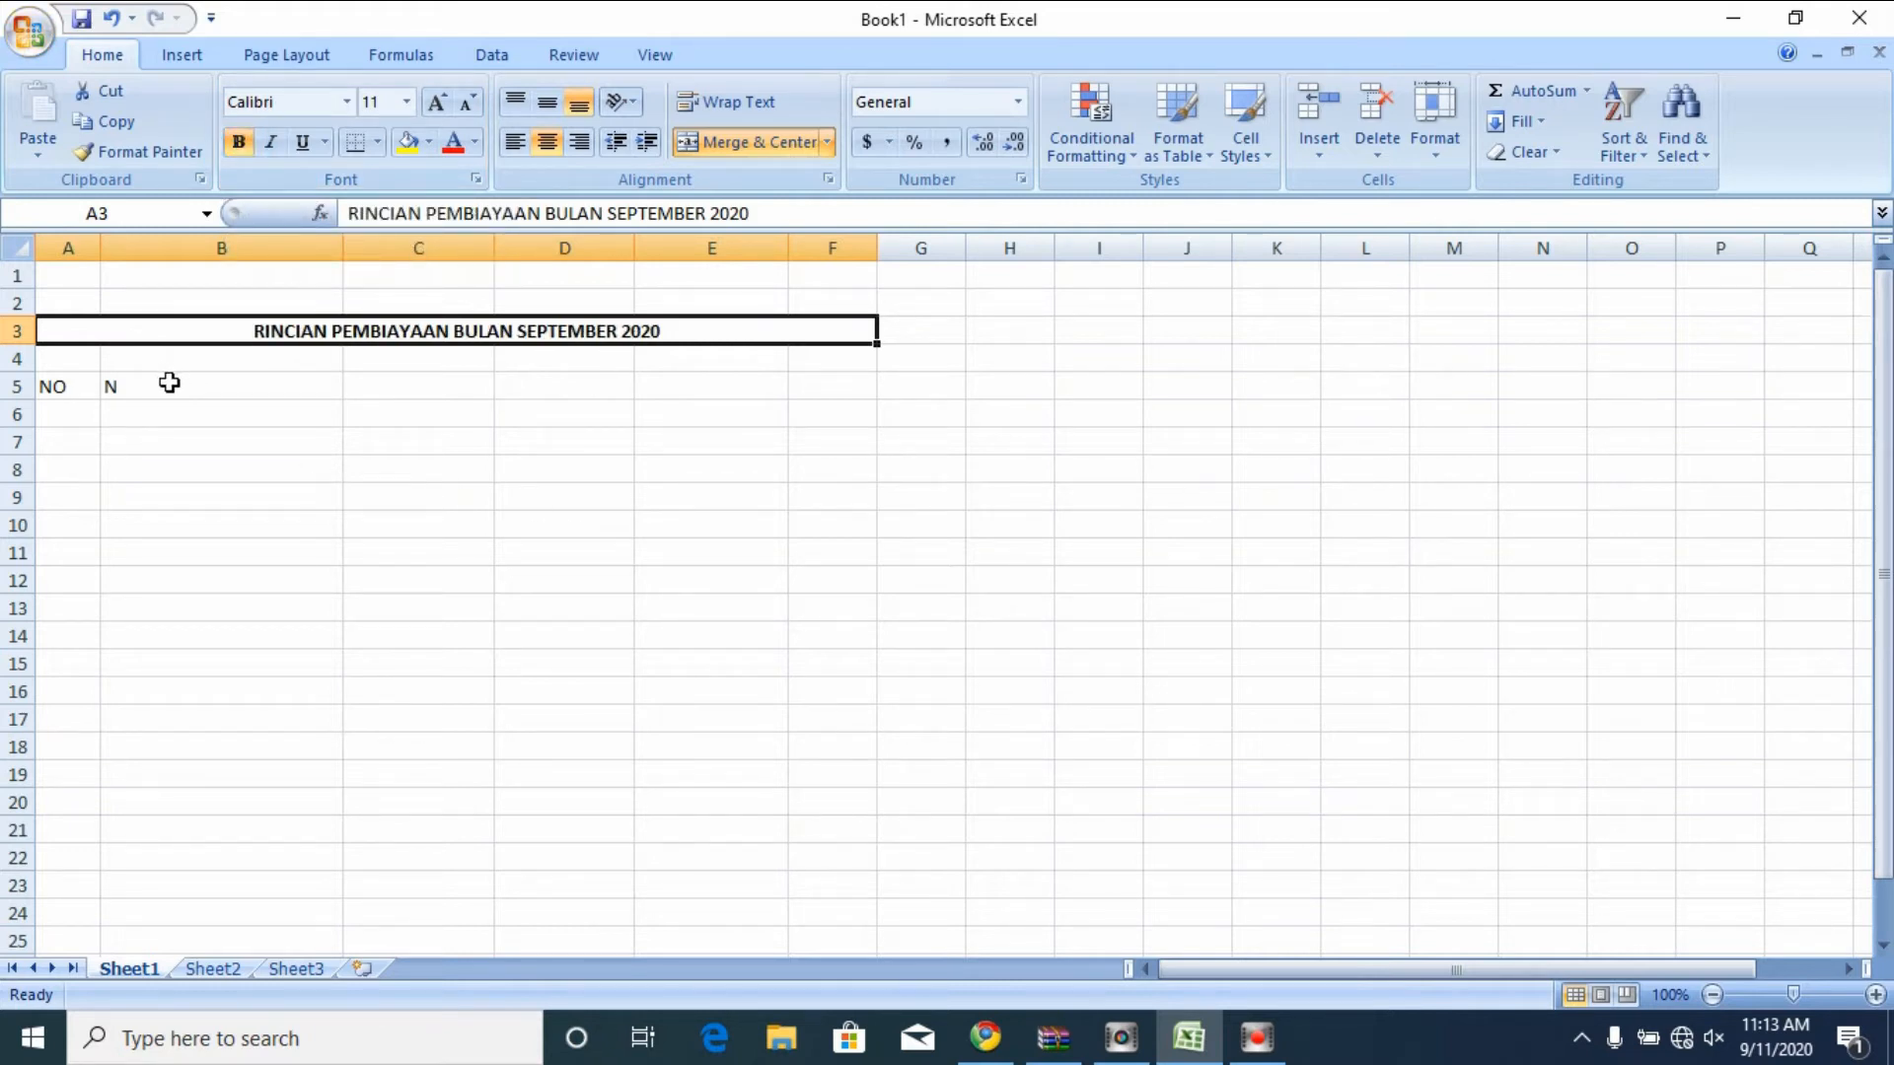
left_click(547, 102)
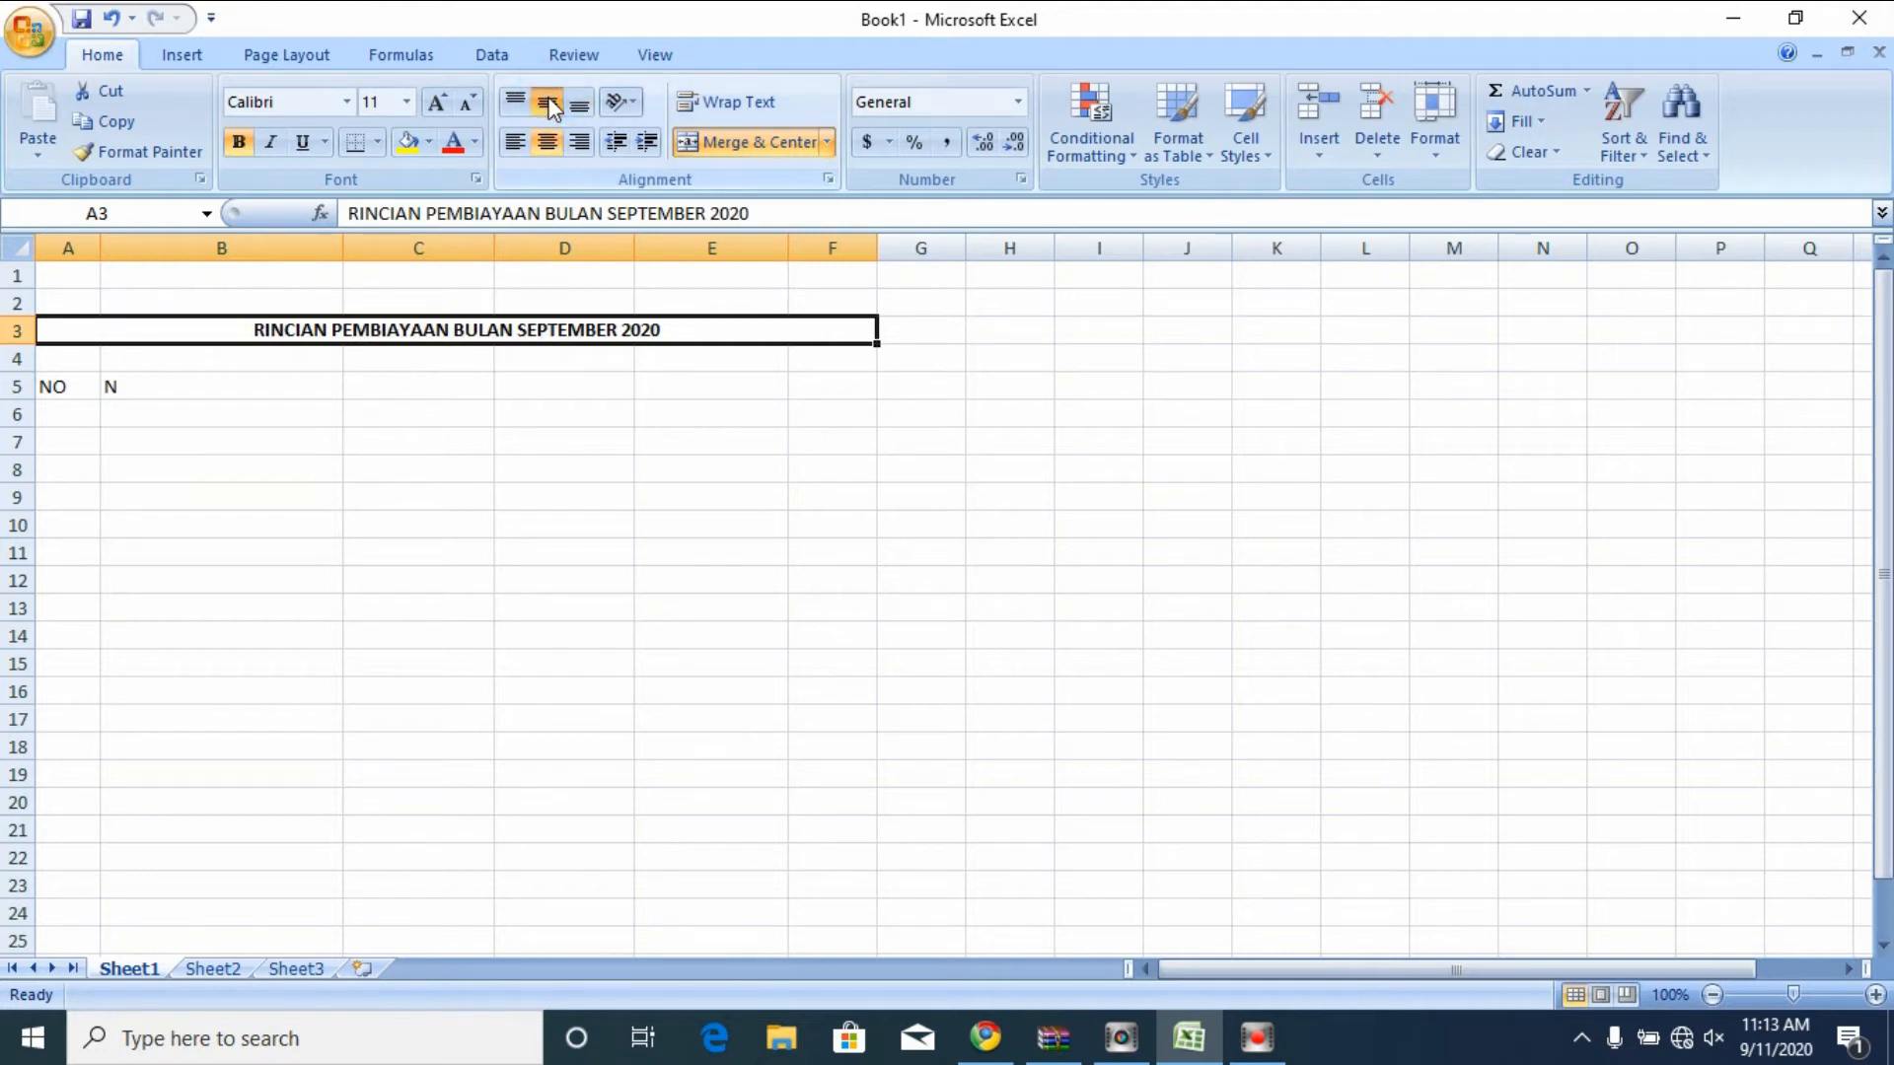
- Complete the B5 header as NAMA BARANG and enter HARGA SATUAN in C5 and JUMLAH in D5
left_click(276, 379)
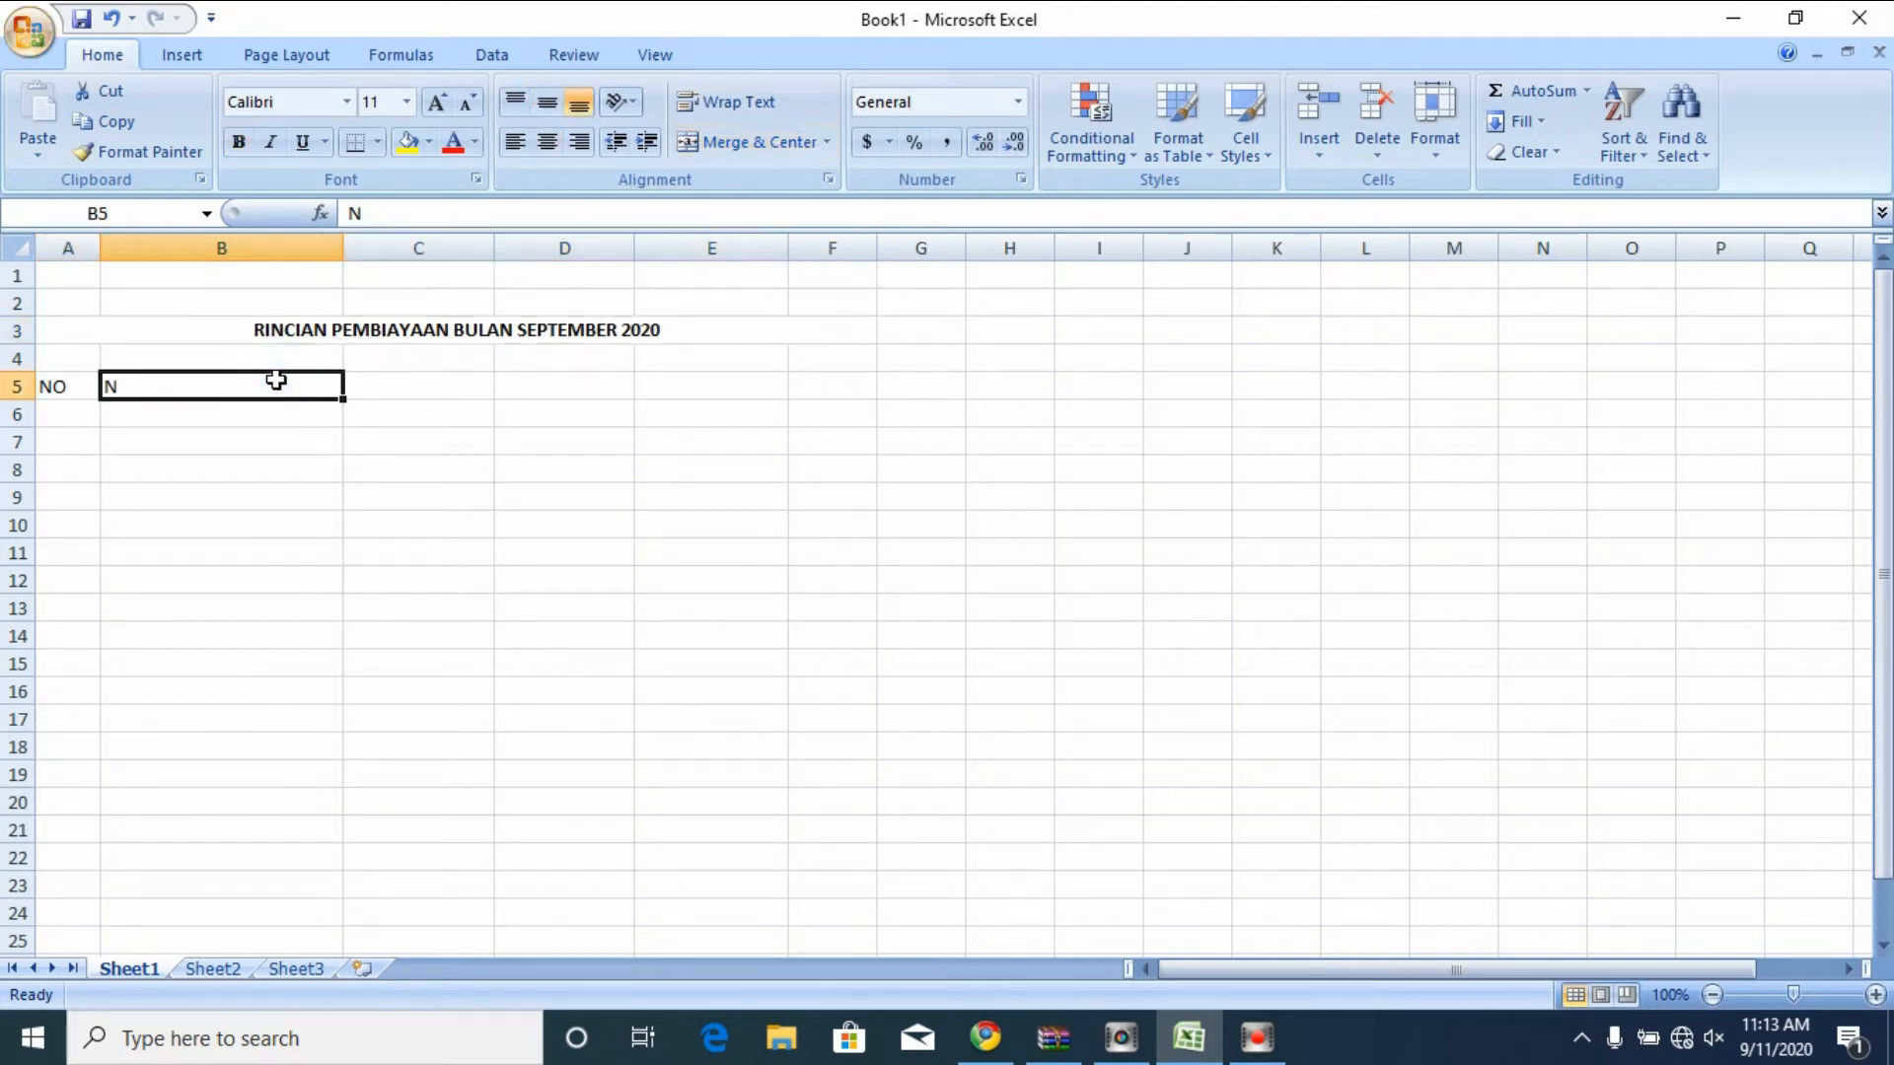
double_click(215, 380)
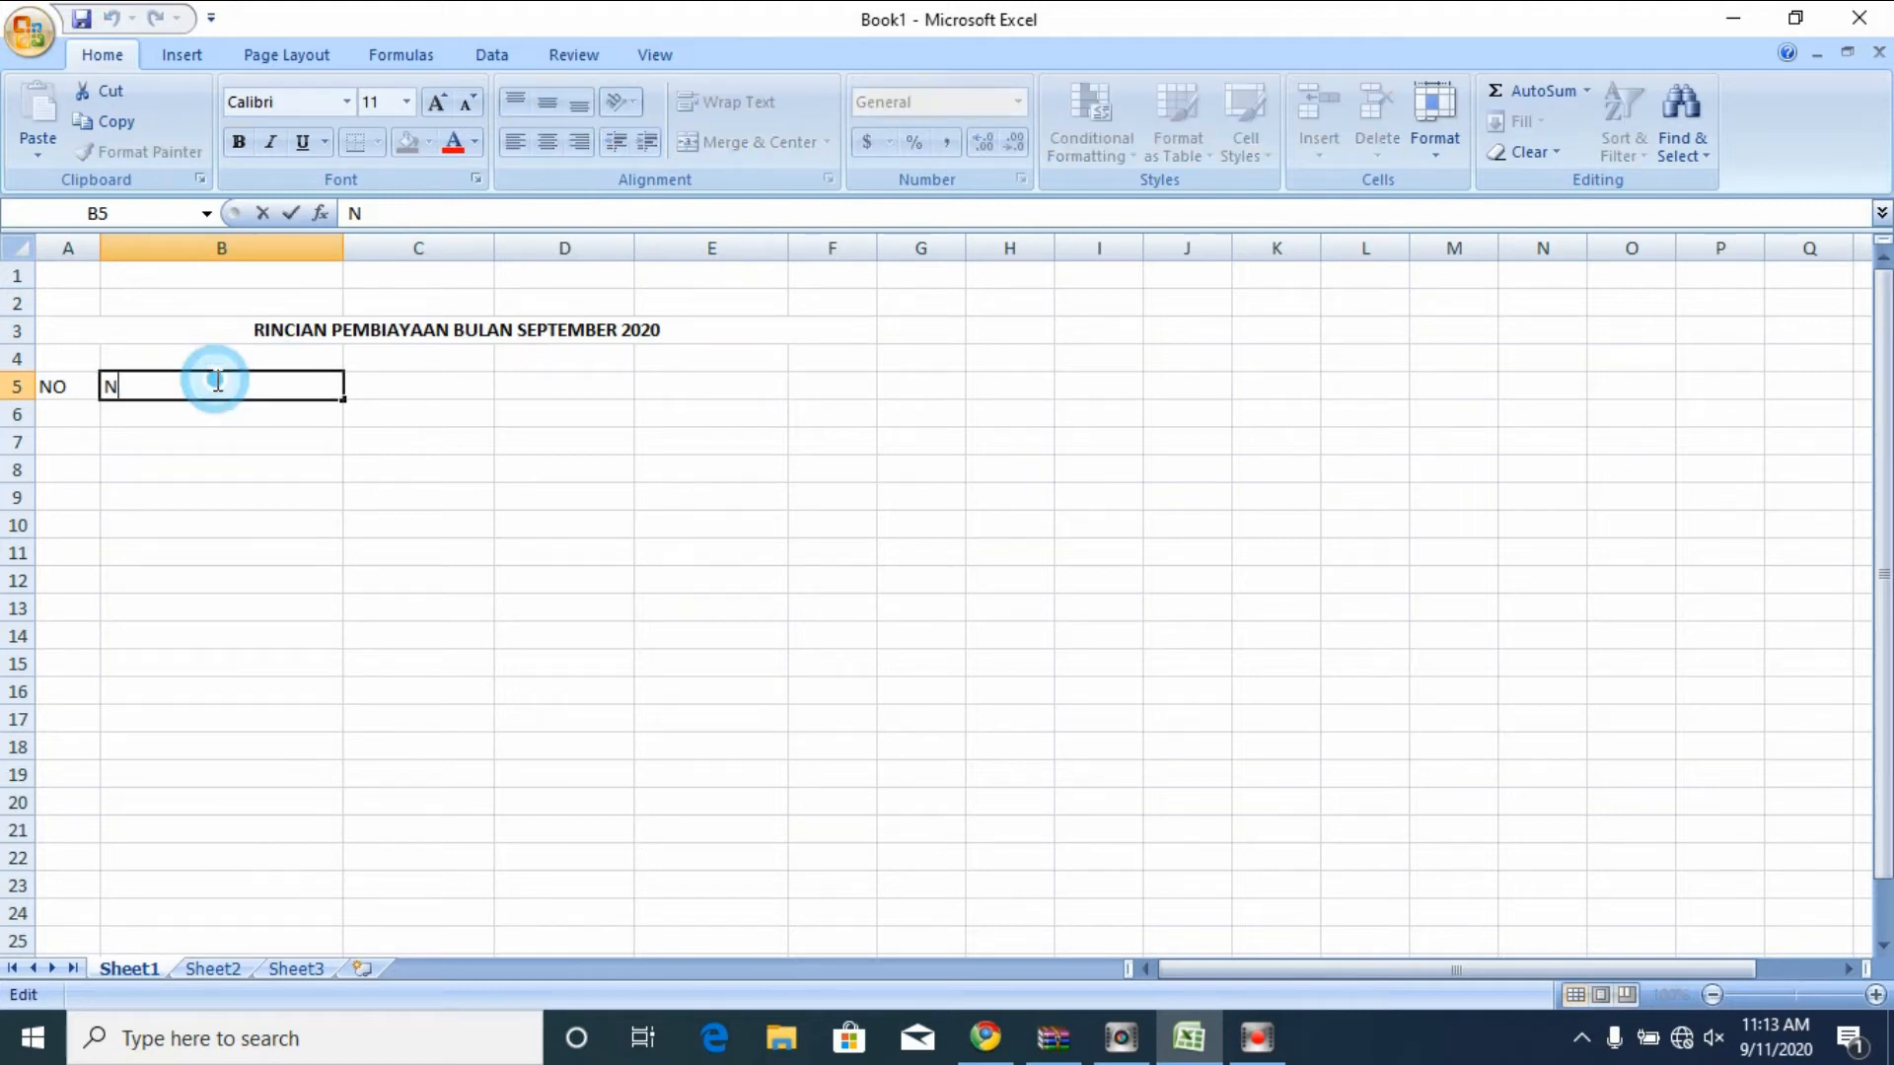
type("AMA BARANG")
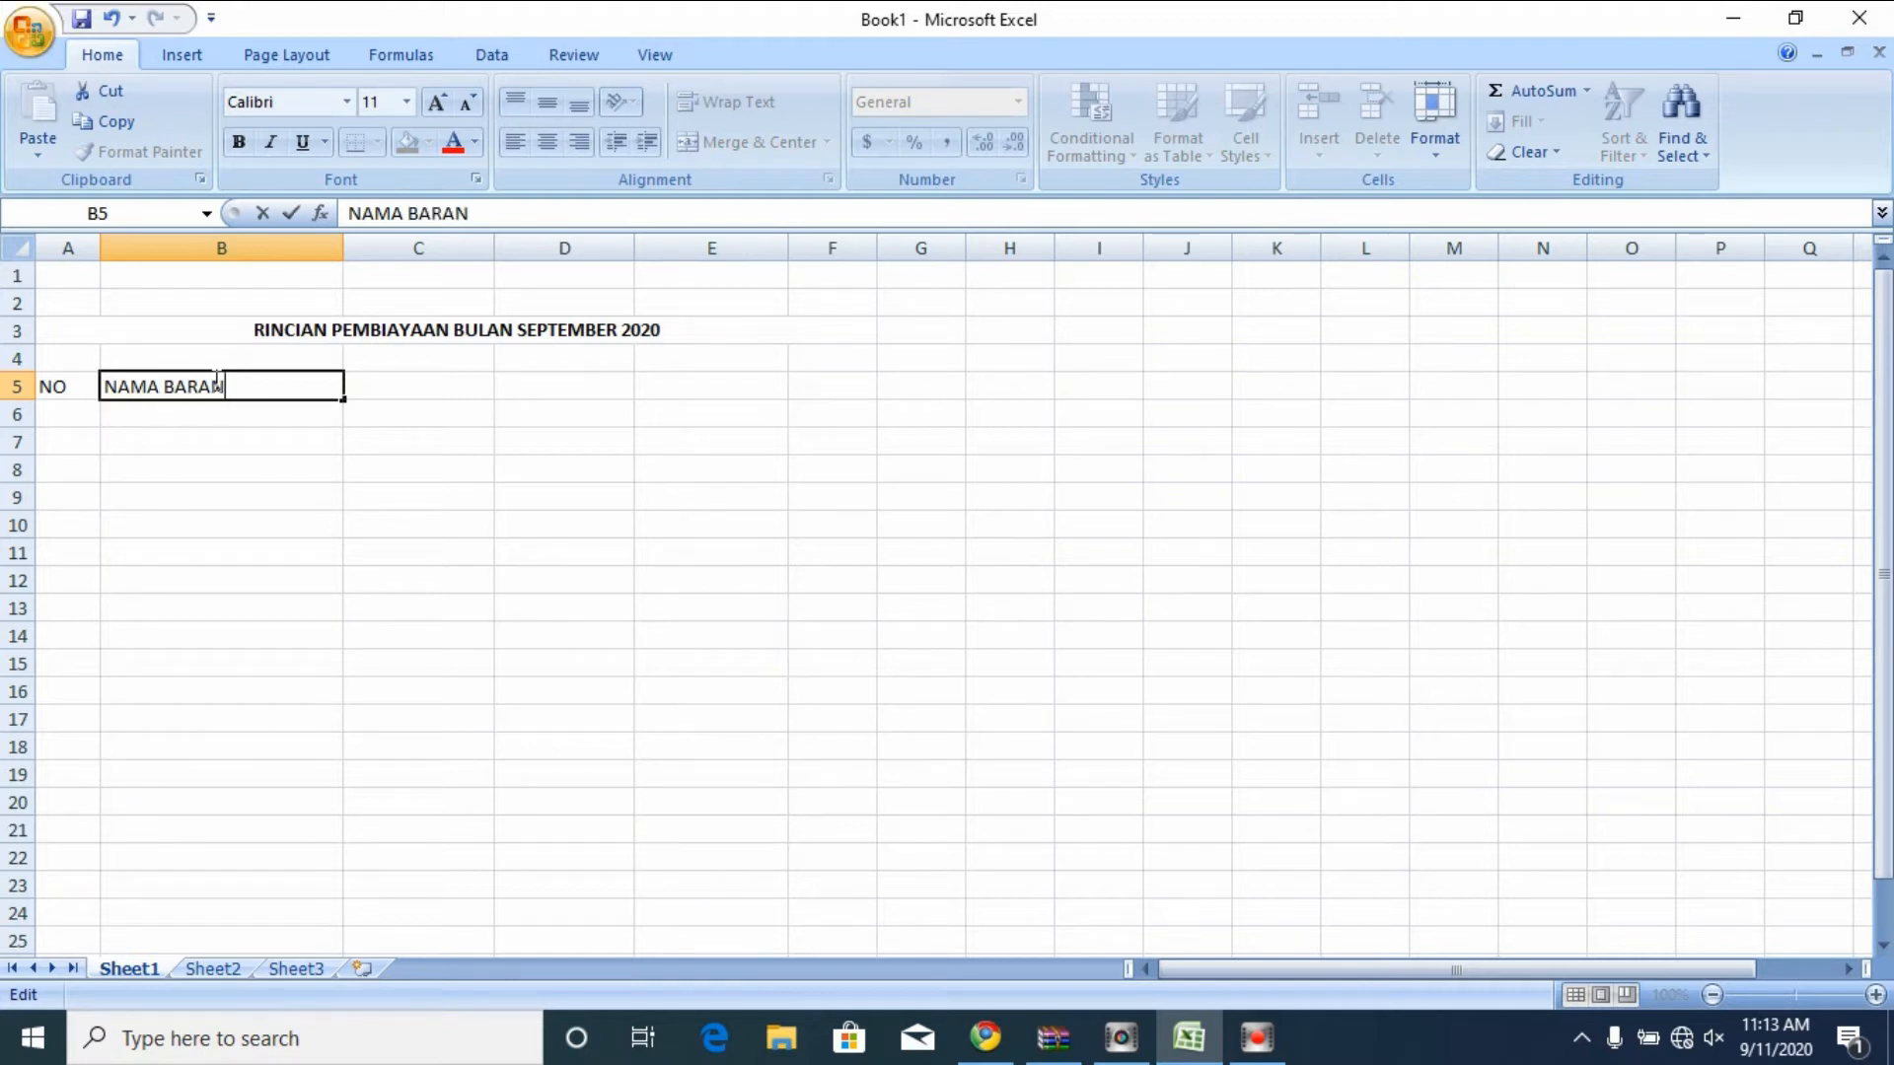
left_click(421, 385)
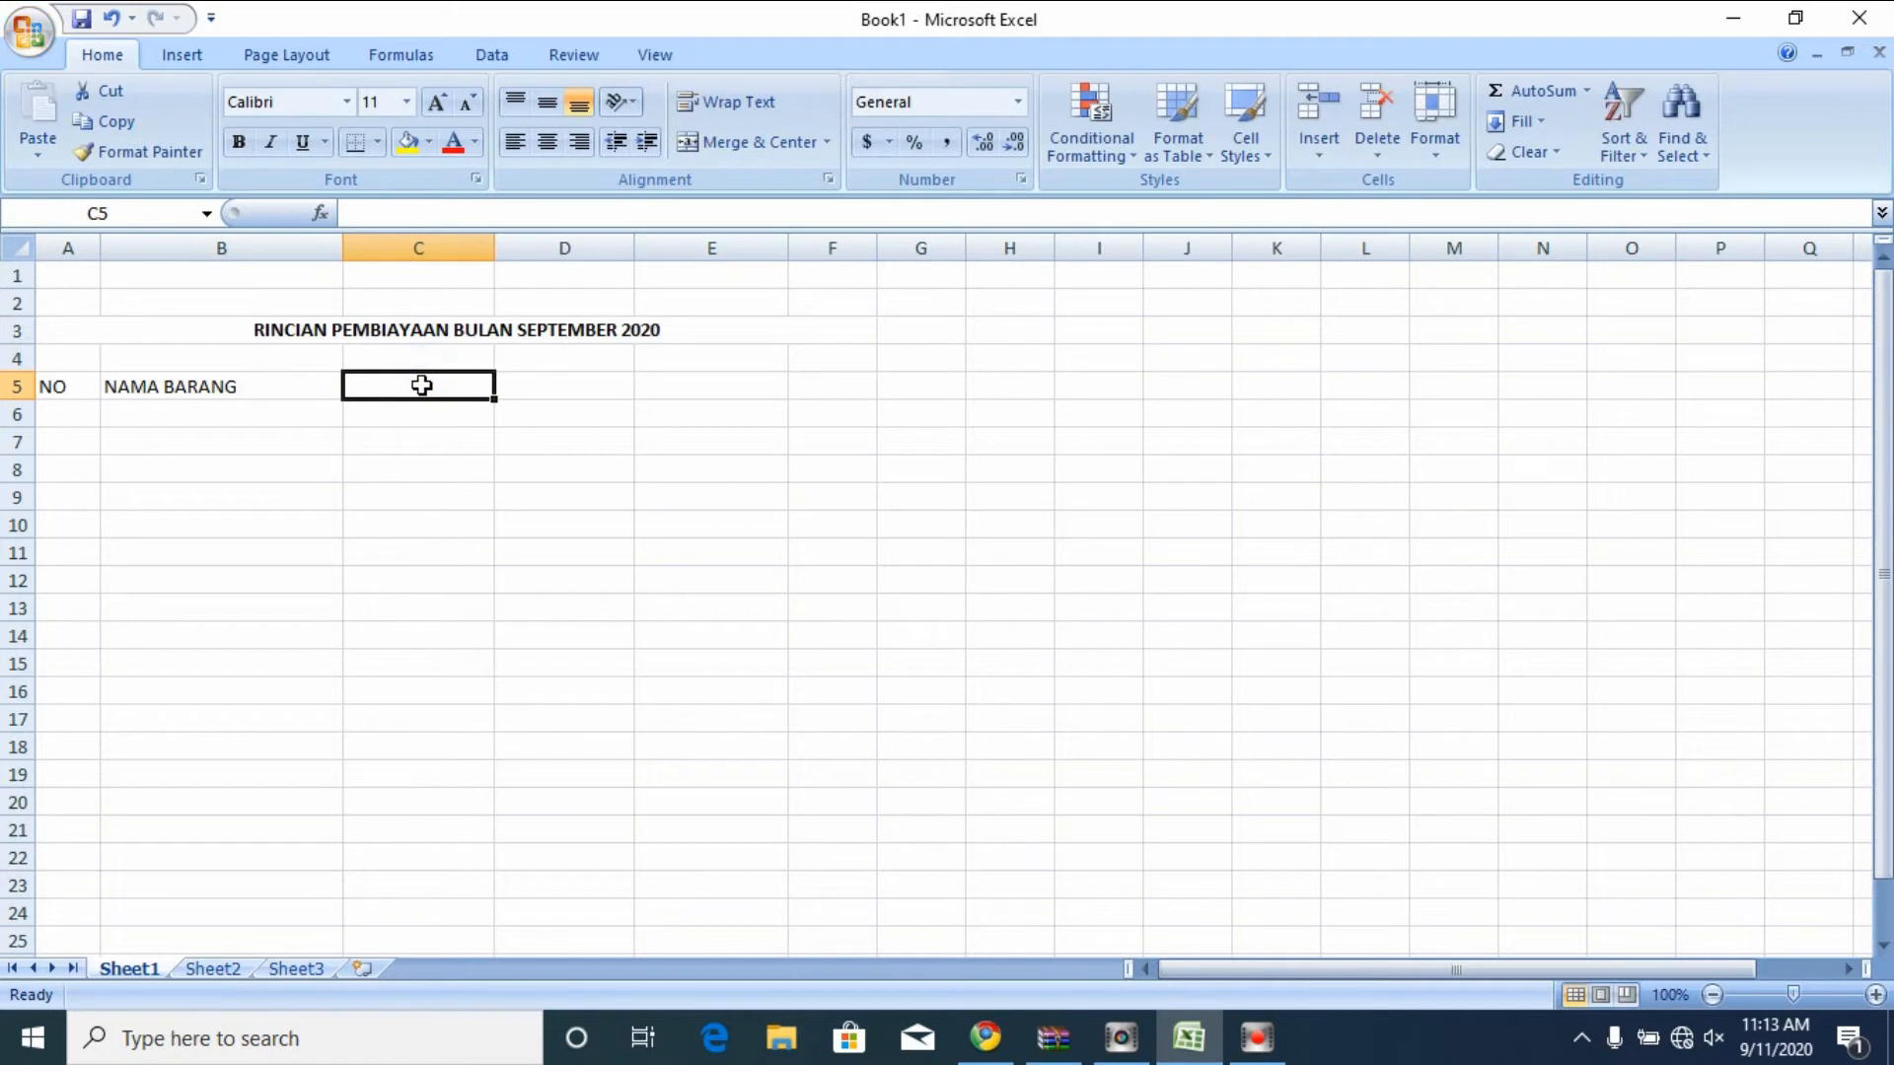
type("HARGA SATUAN")
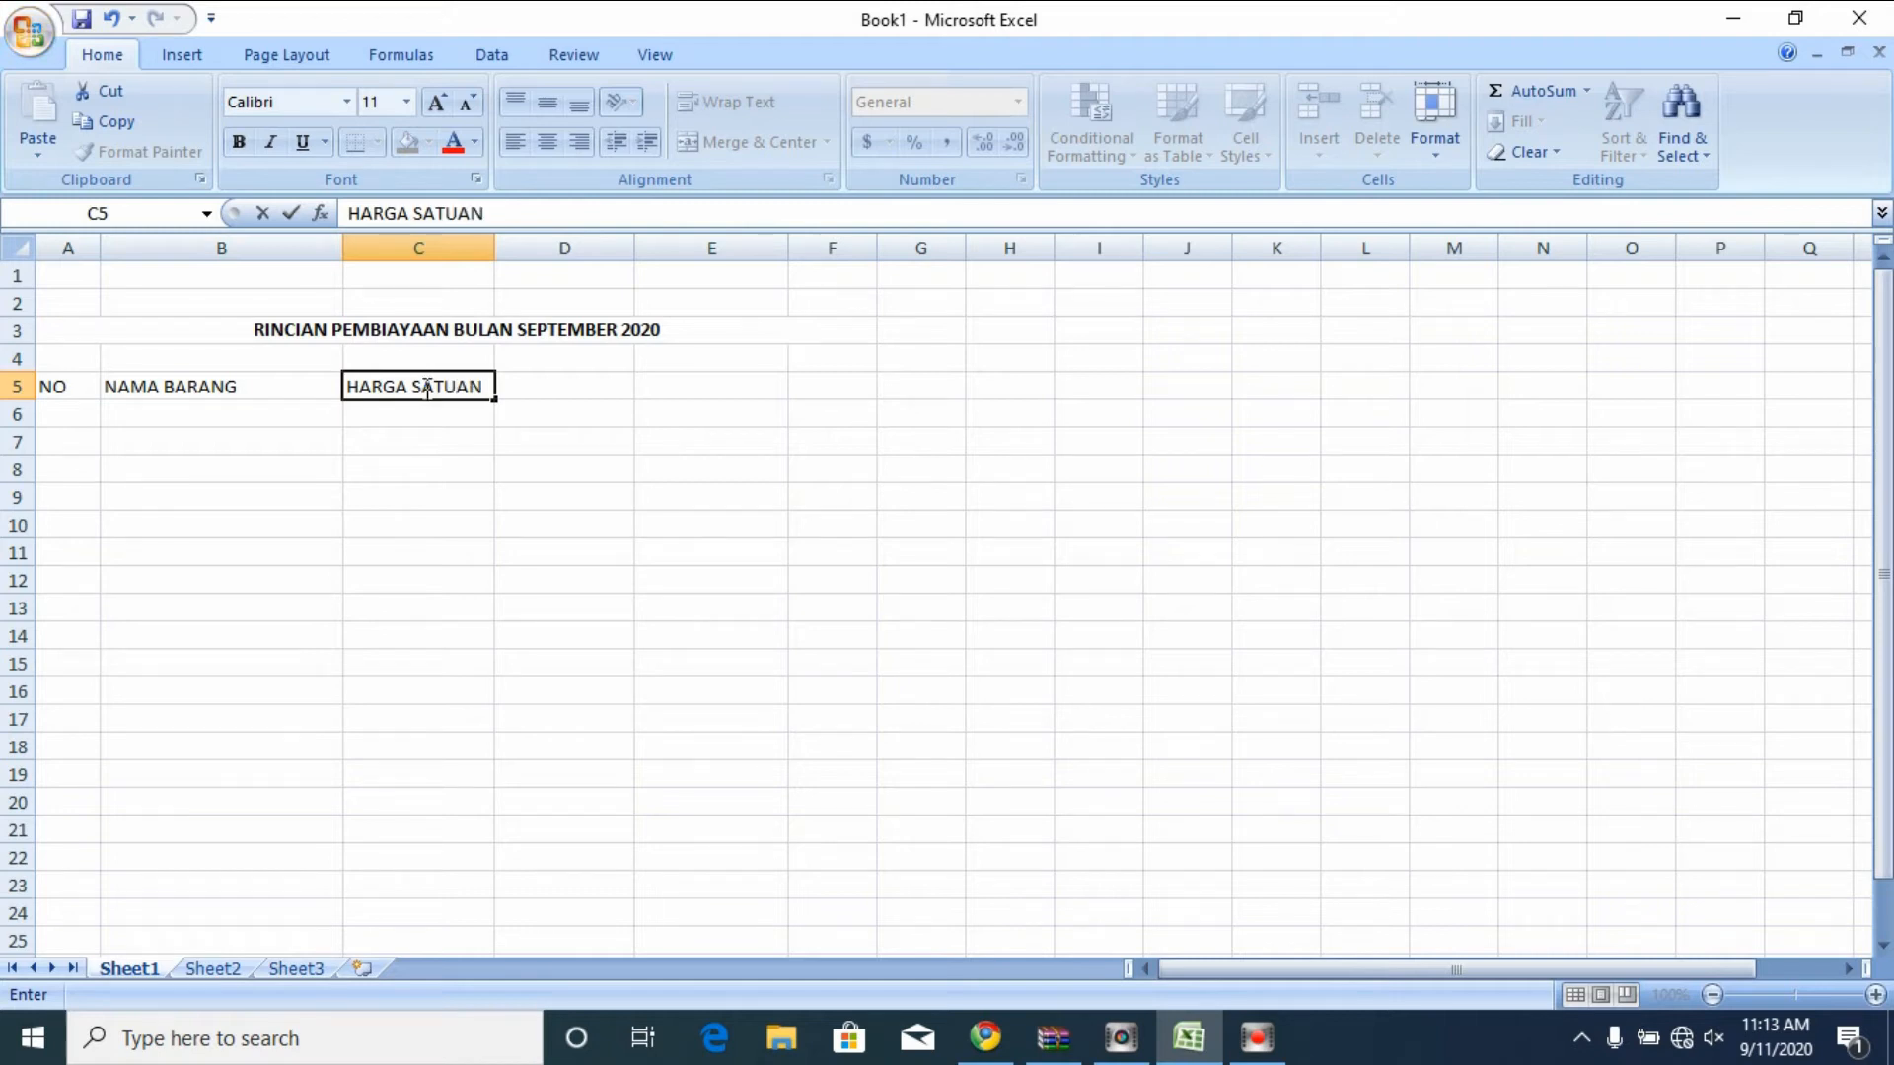
left_click(544, 385)
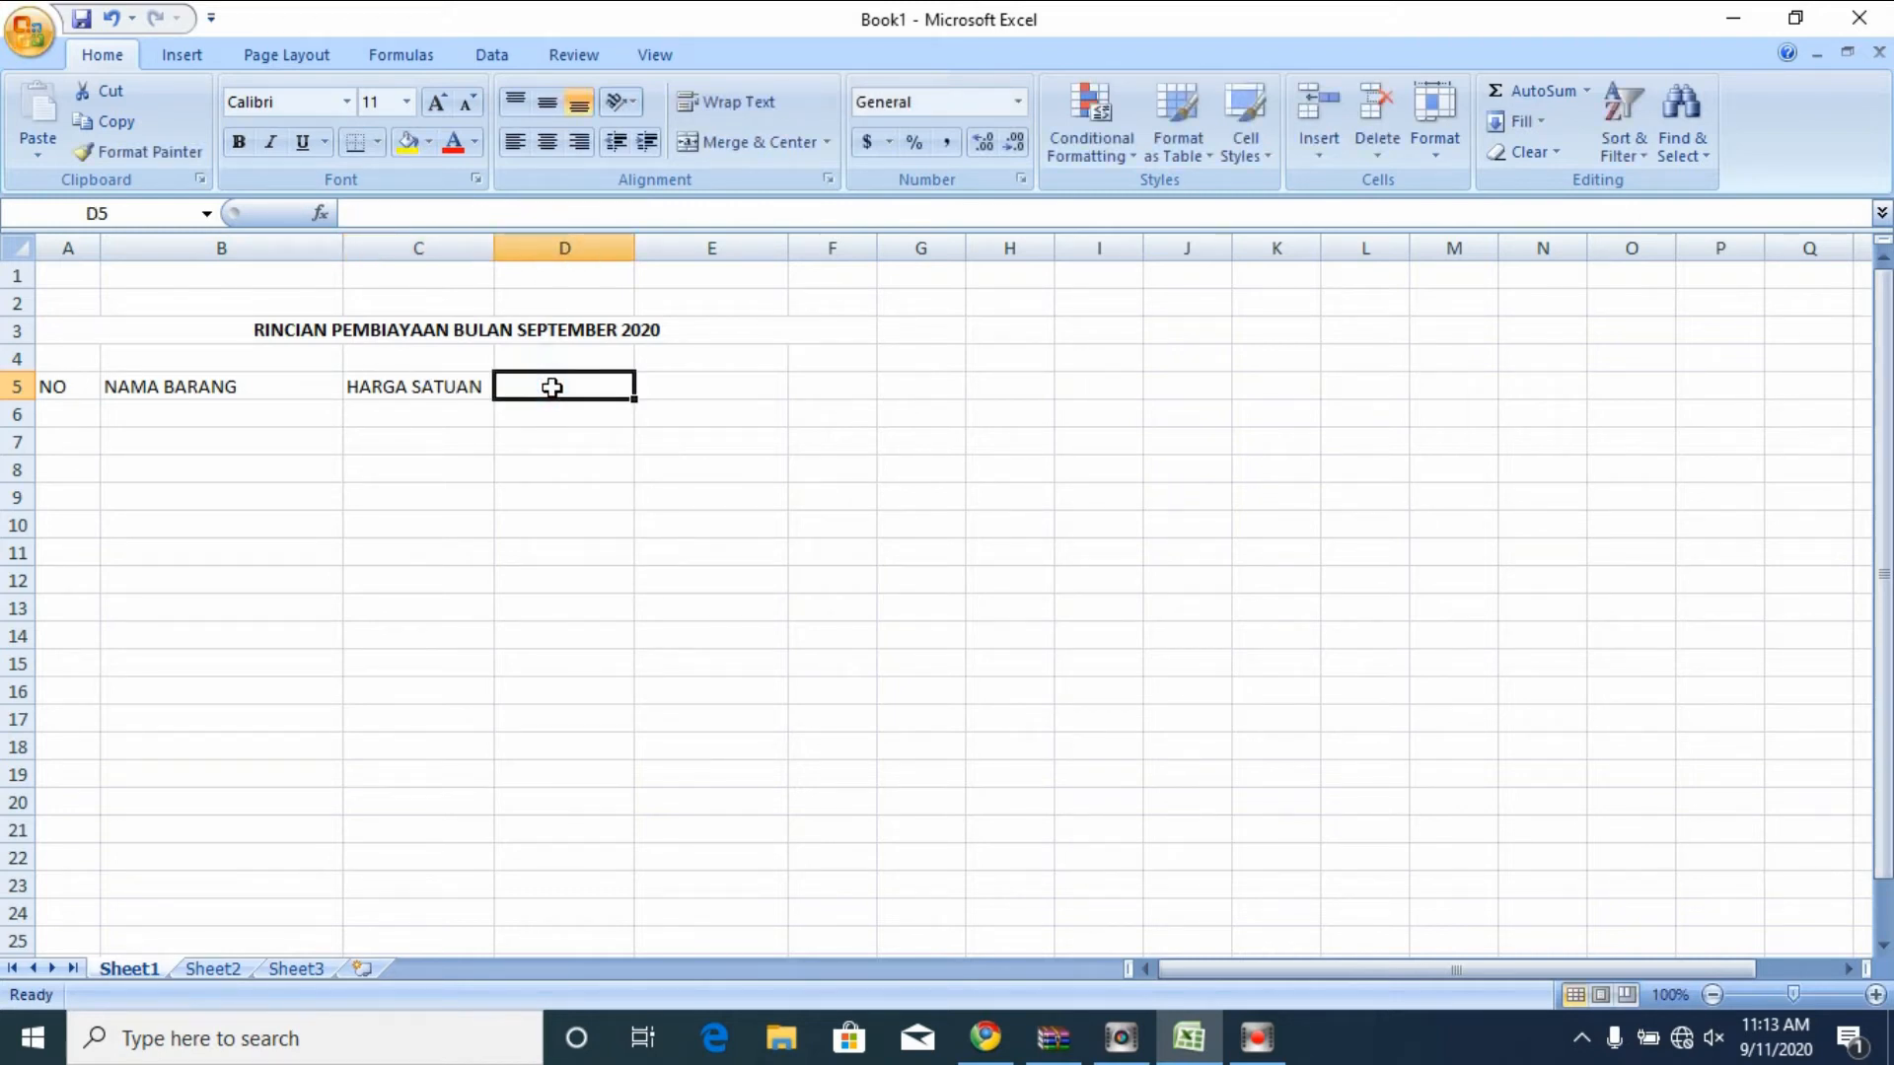
type("JUMLAH")
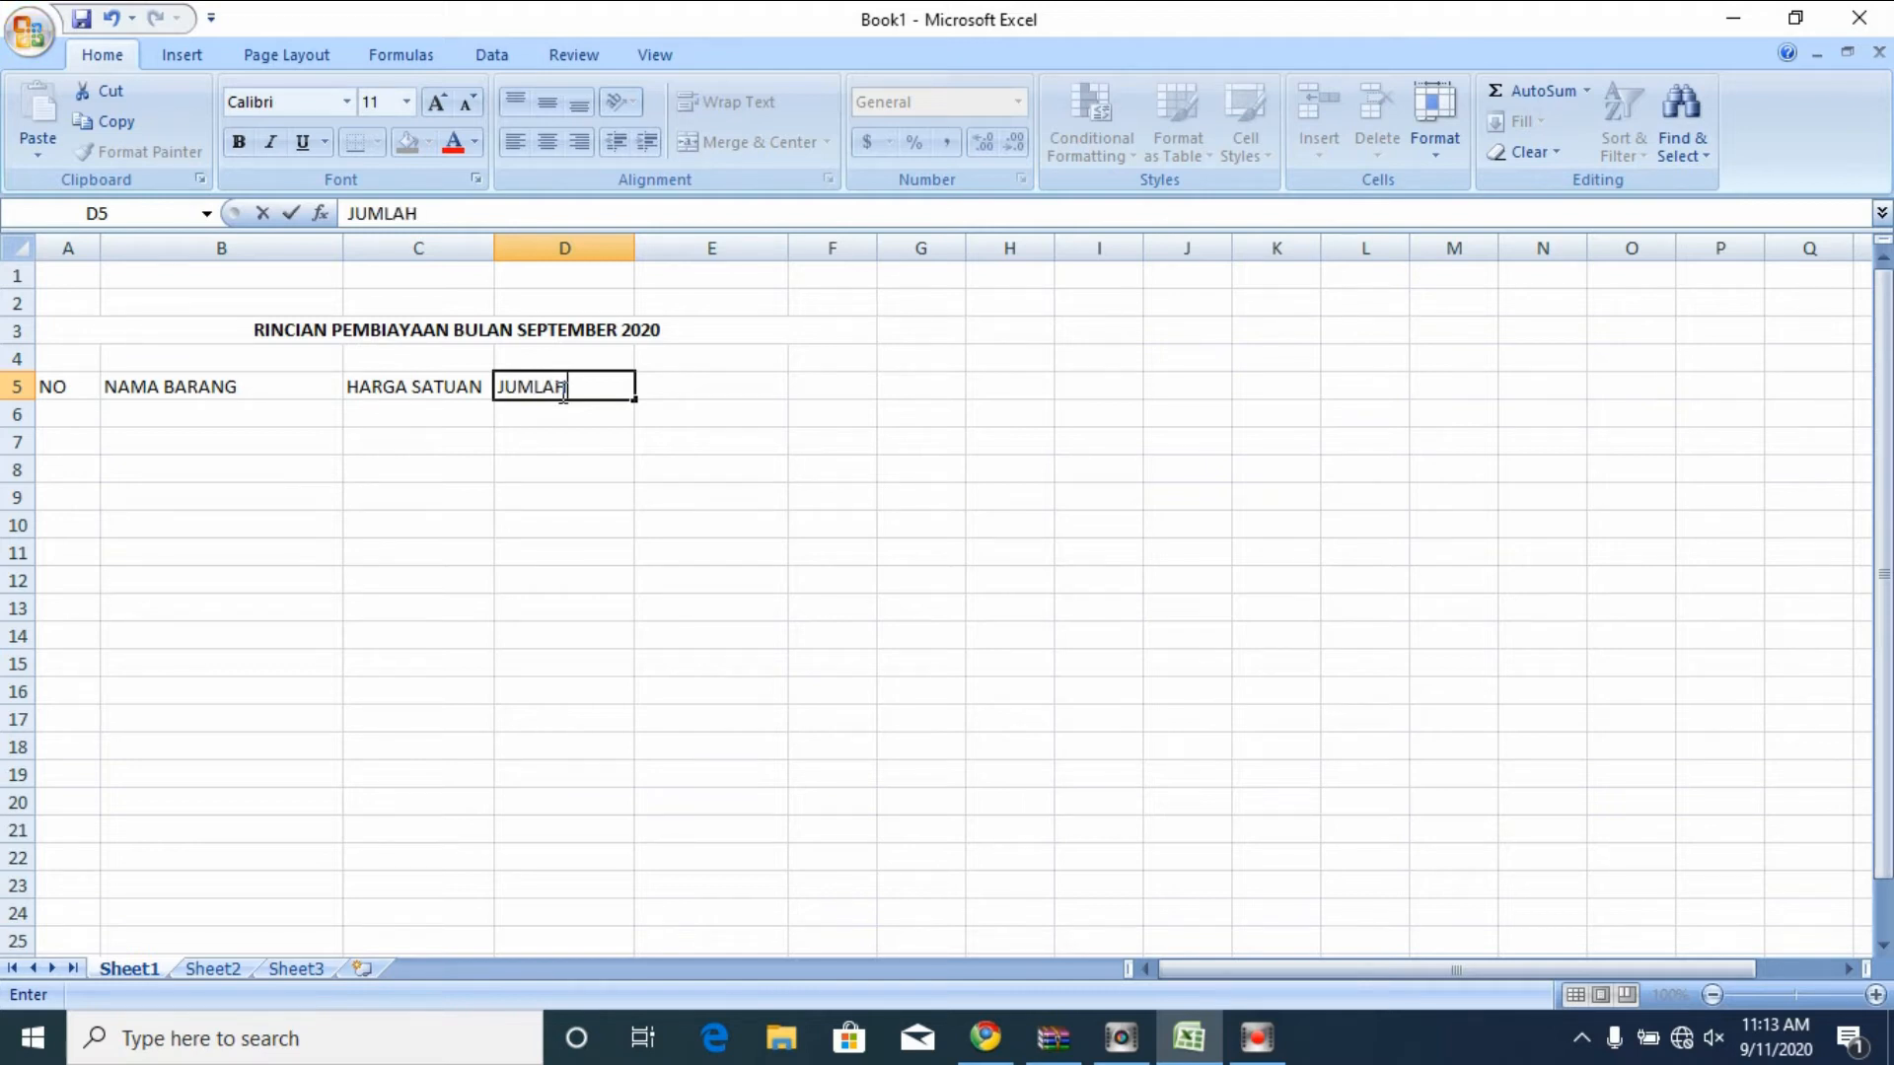
- Enter the header TOTAL in E5 and center the headers in A5:E5 horizontally and vertically
left_click(708, 385)
type("TOTAL")
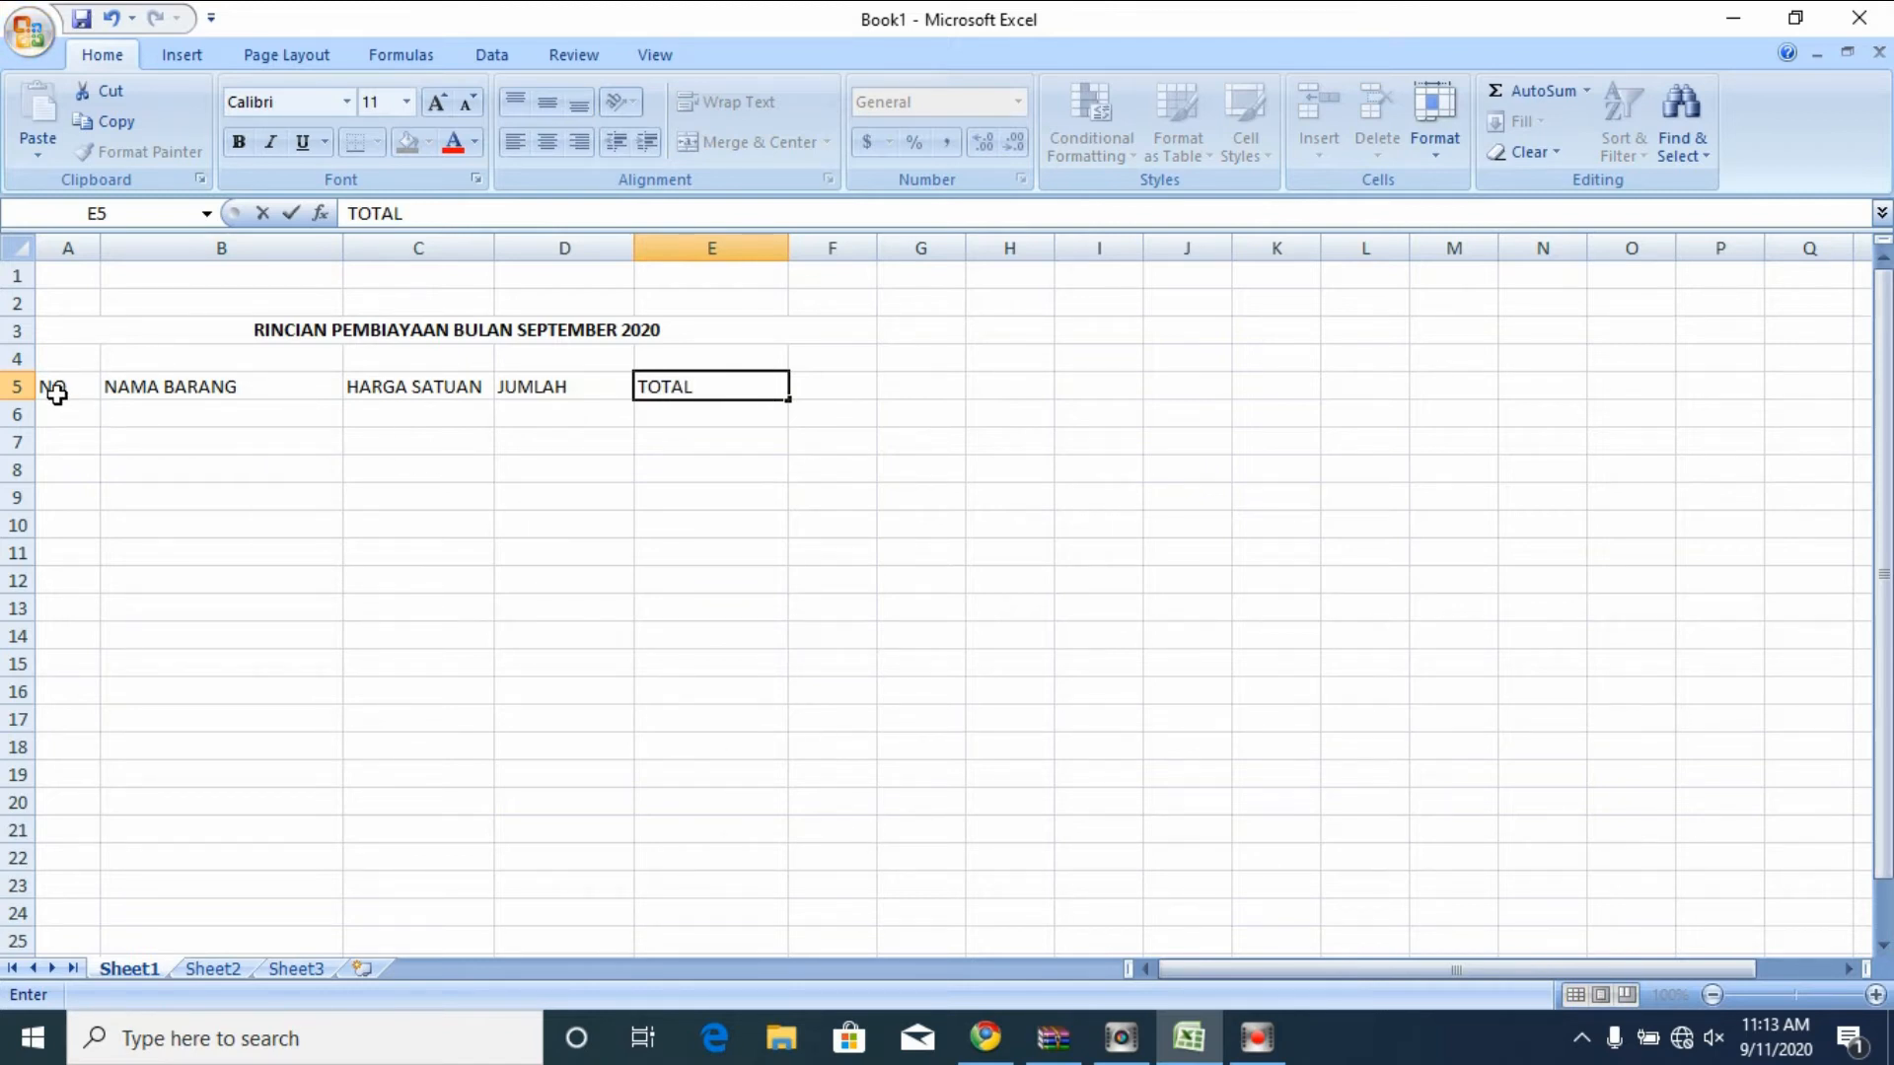
left_click_drag(56, 393, 725, 389)
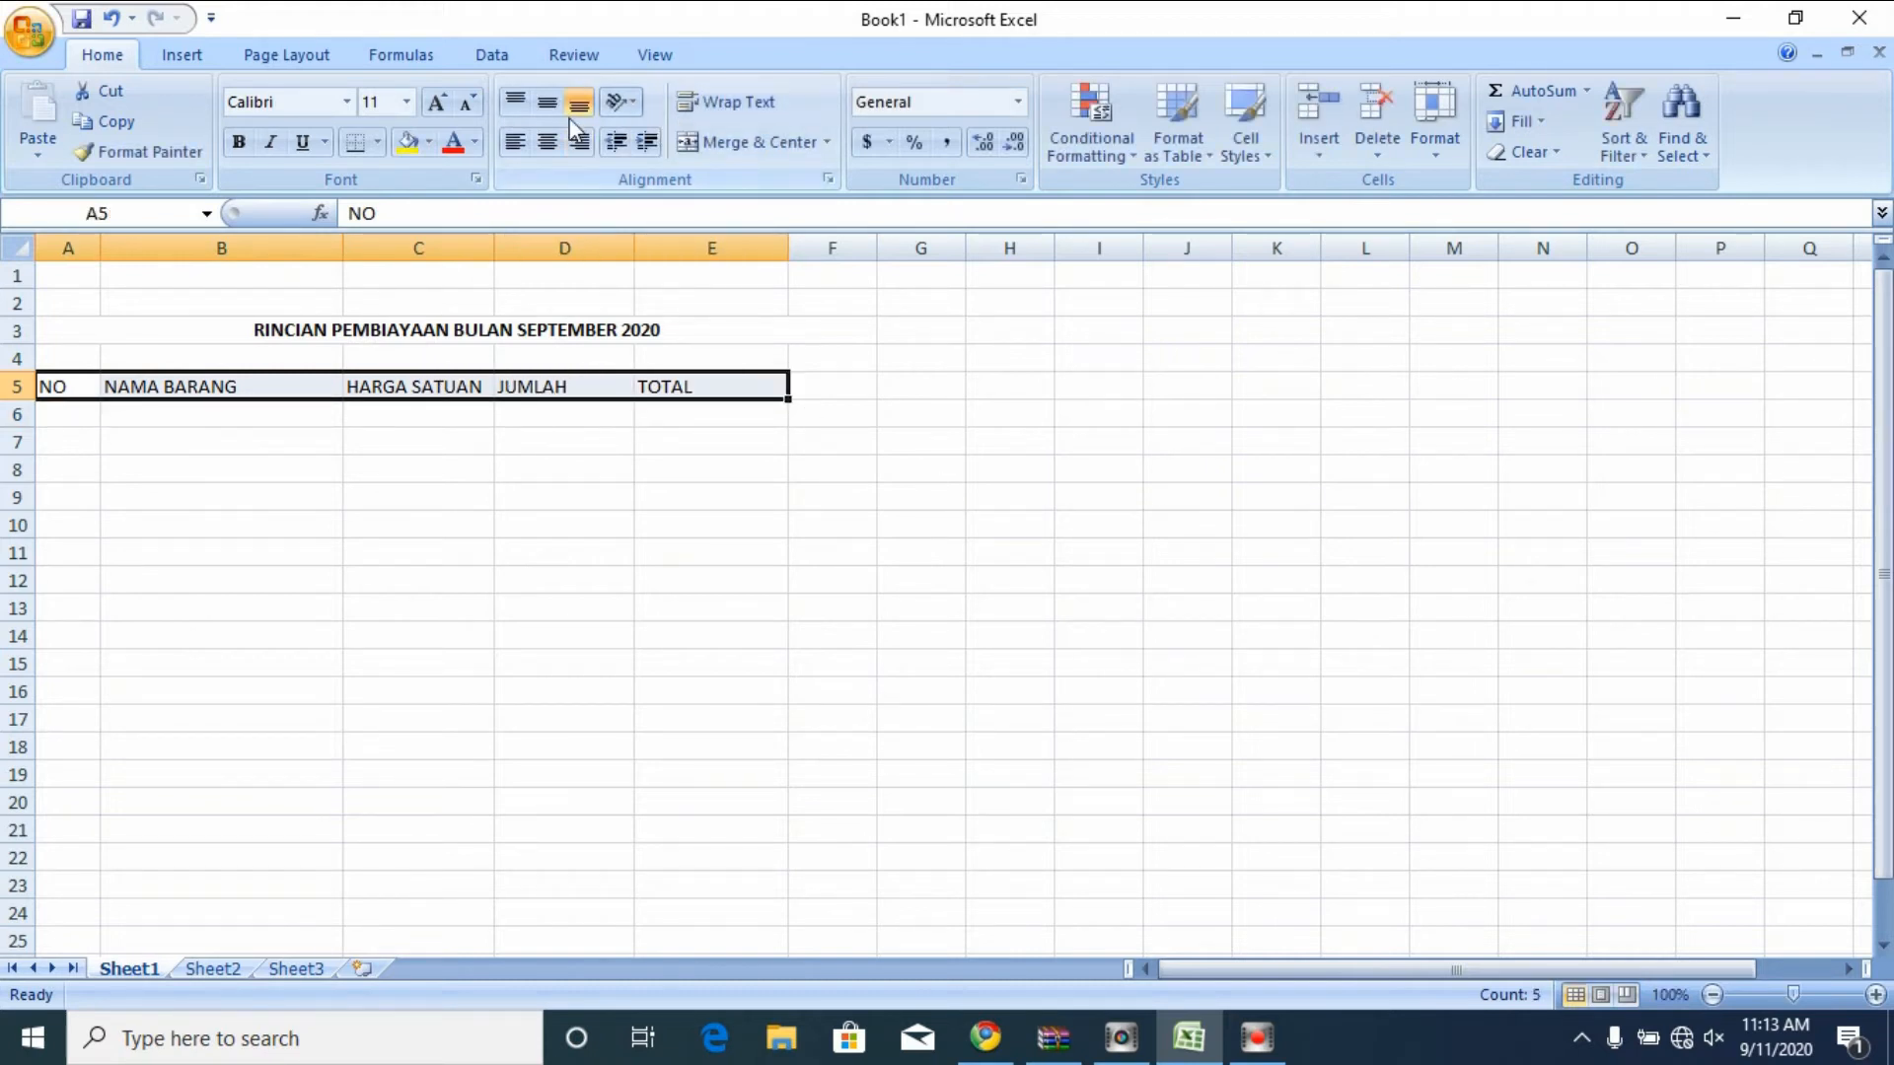
left_click(548, 101)
left_click(547, 141)
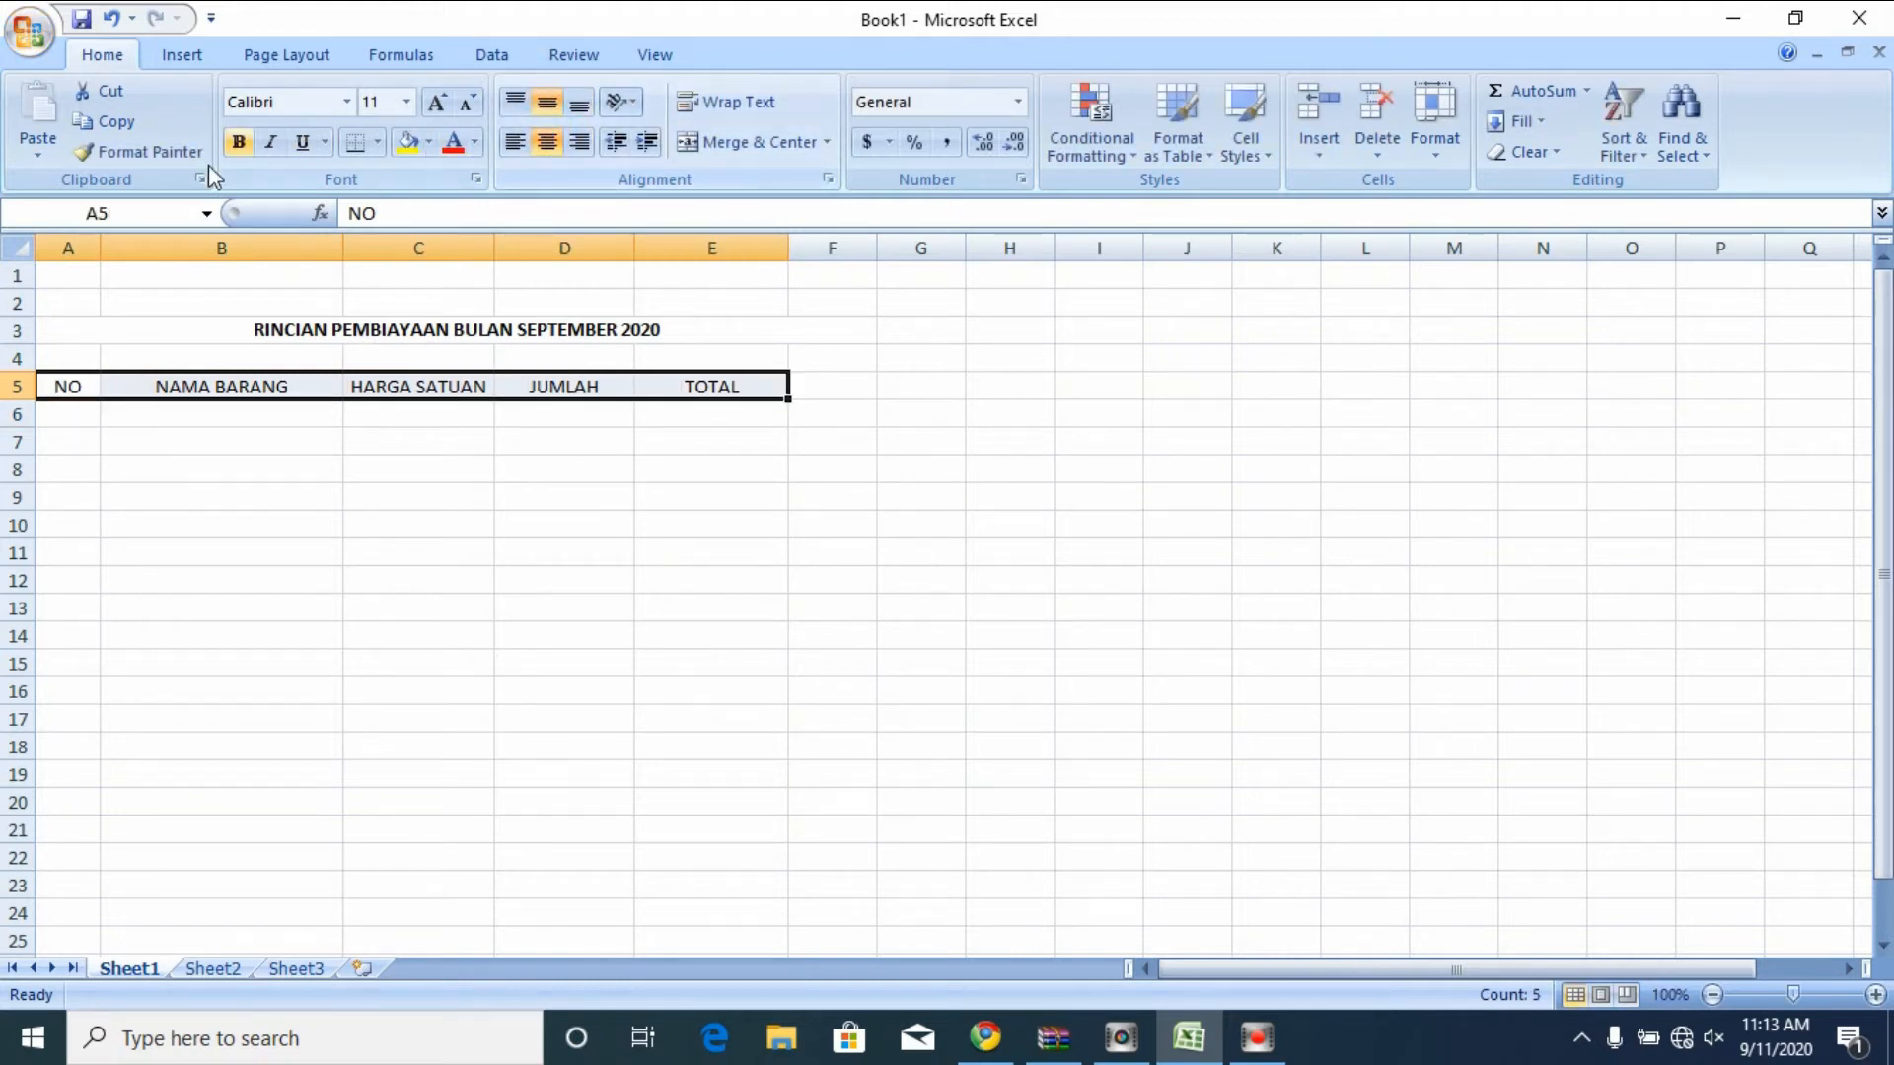
- Make the header cells A5:E5 bold and fill them with the standard light green color
left_click(240, 144)
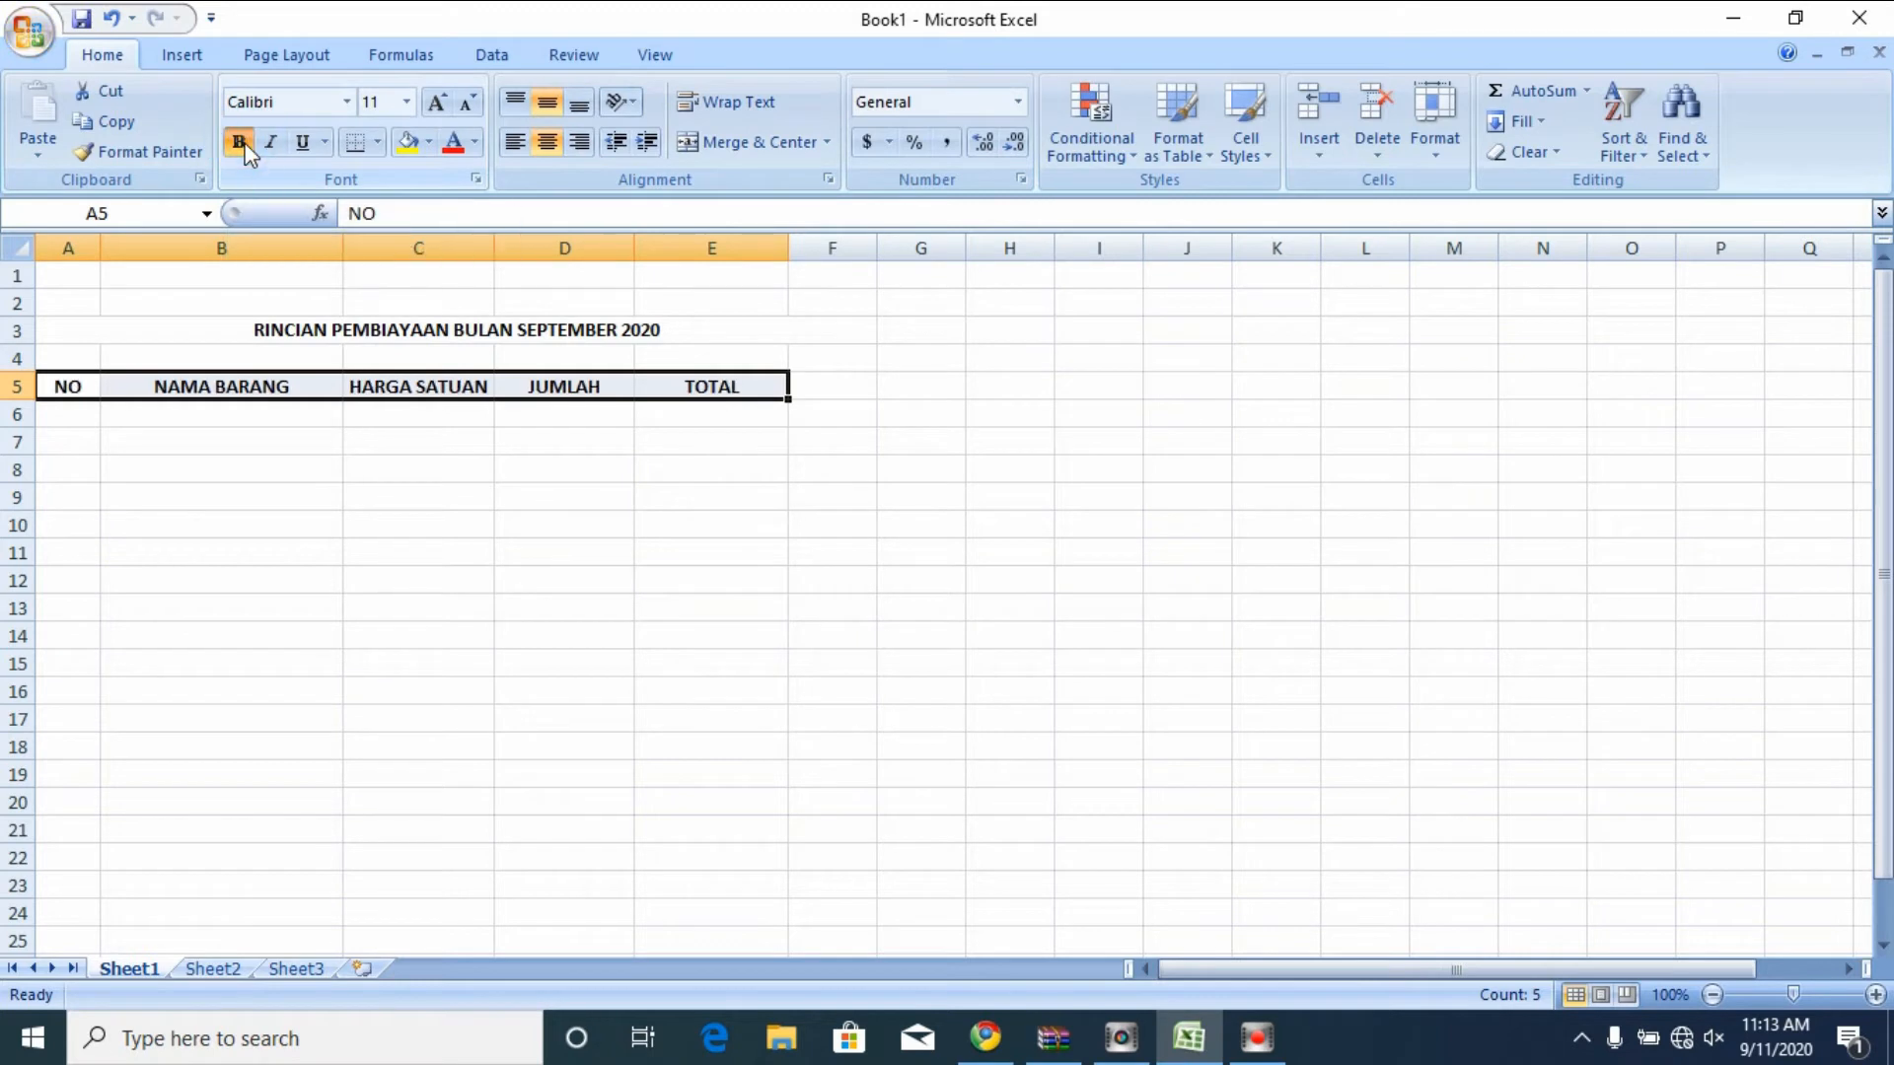
left_click(431, 144)
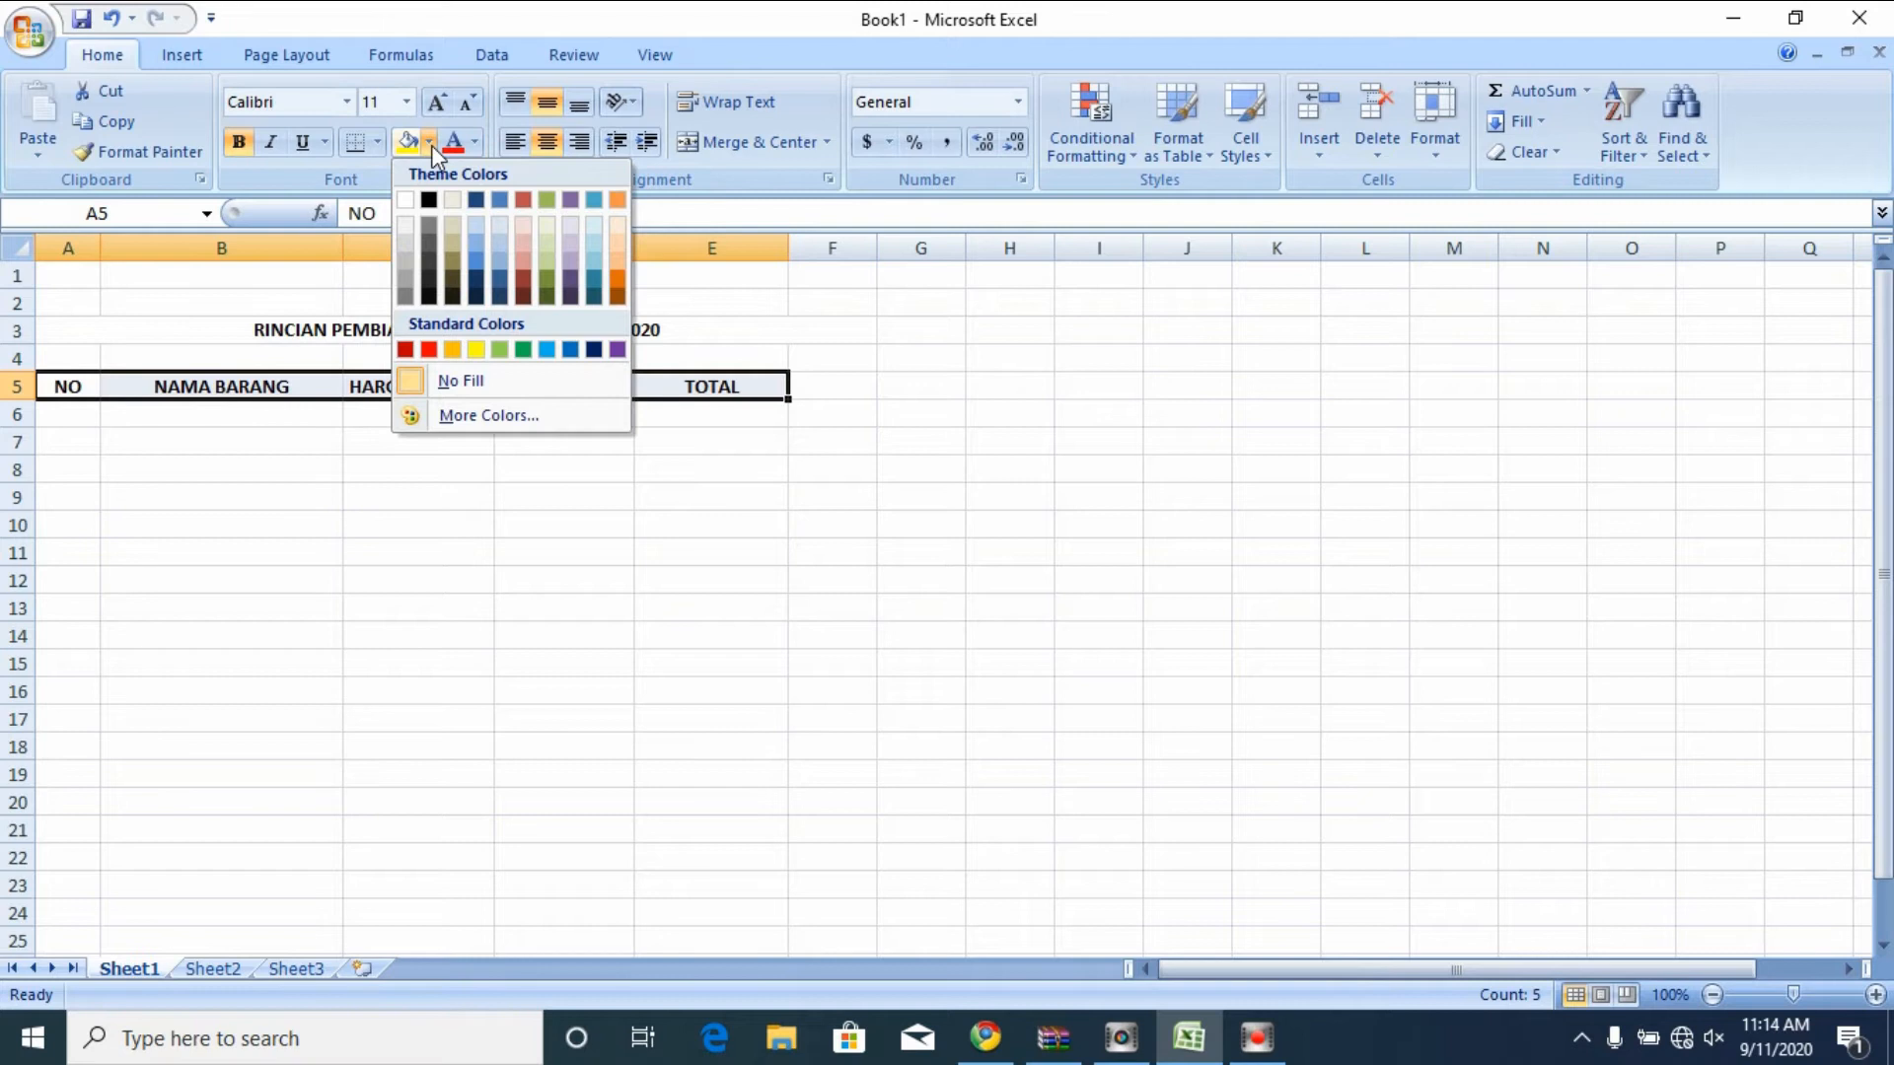
left_click(499, 350)
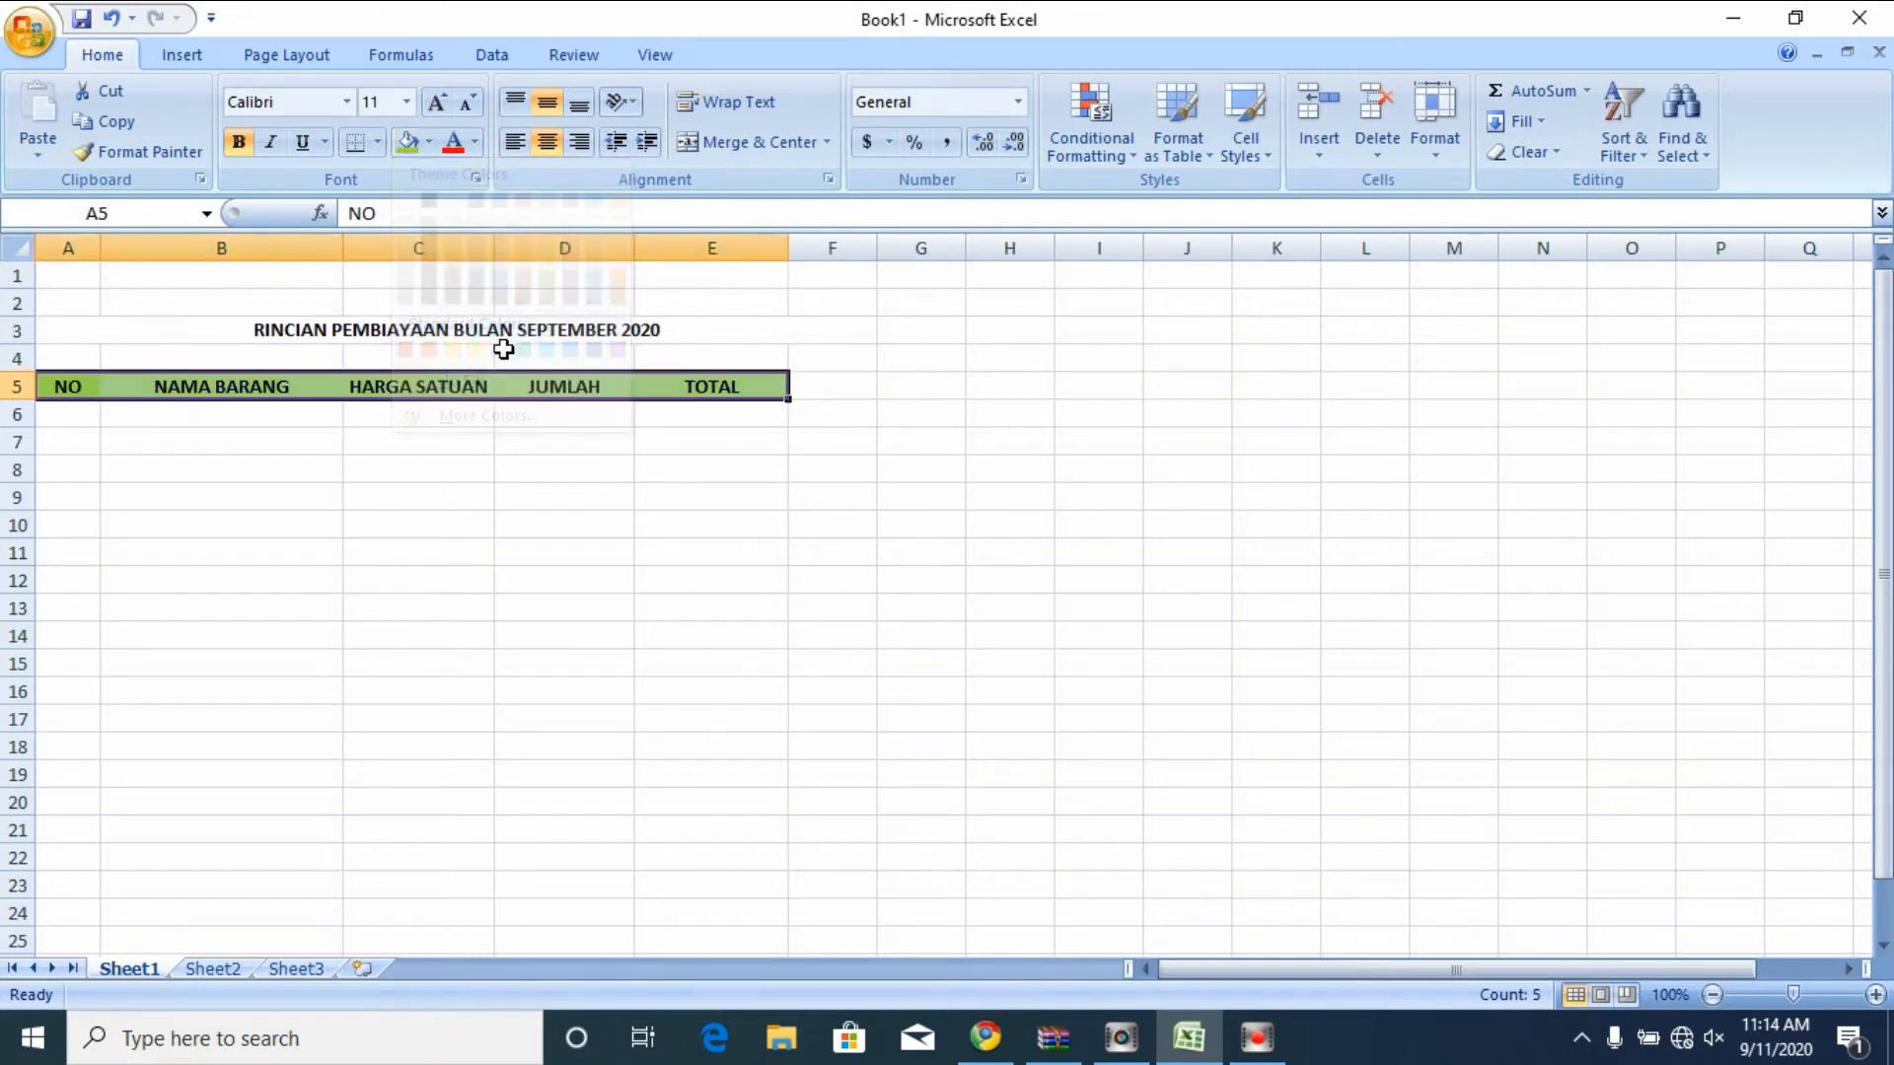
left_click(468, 446)
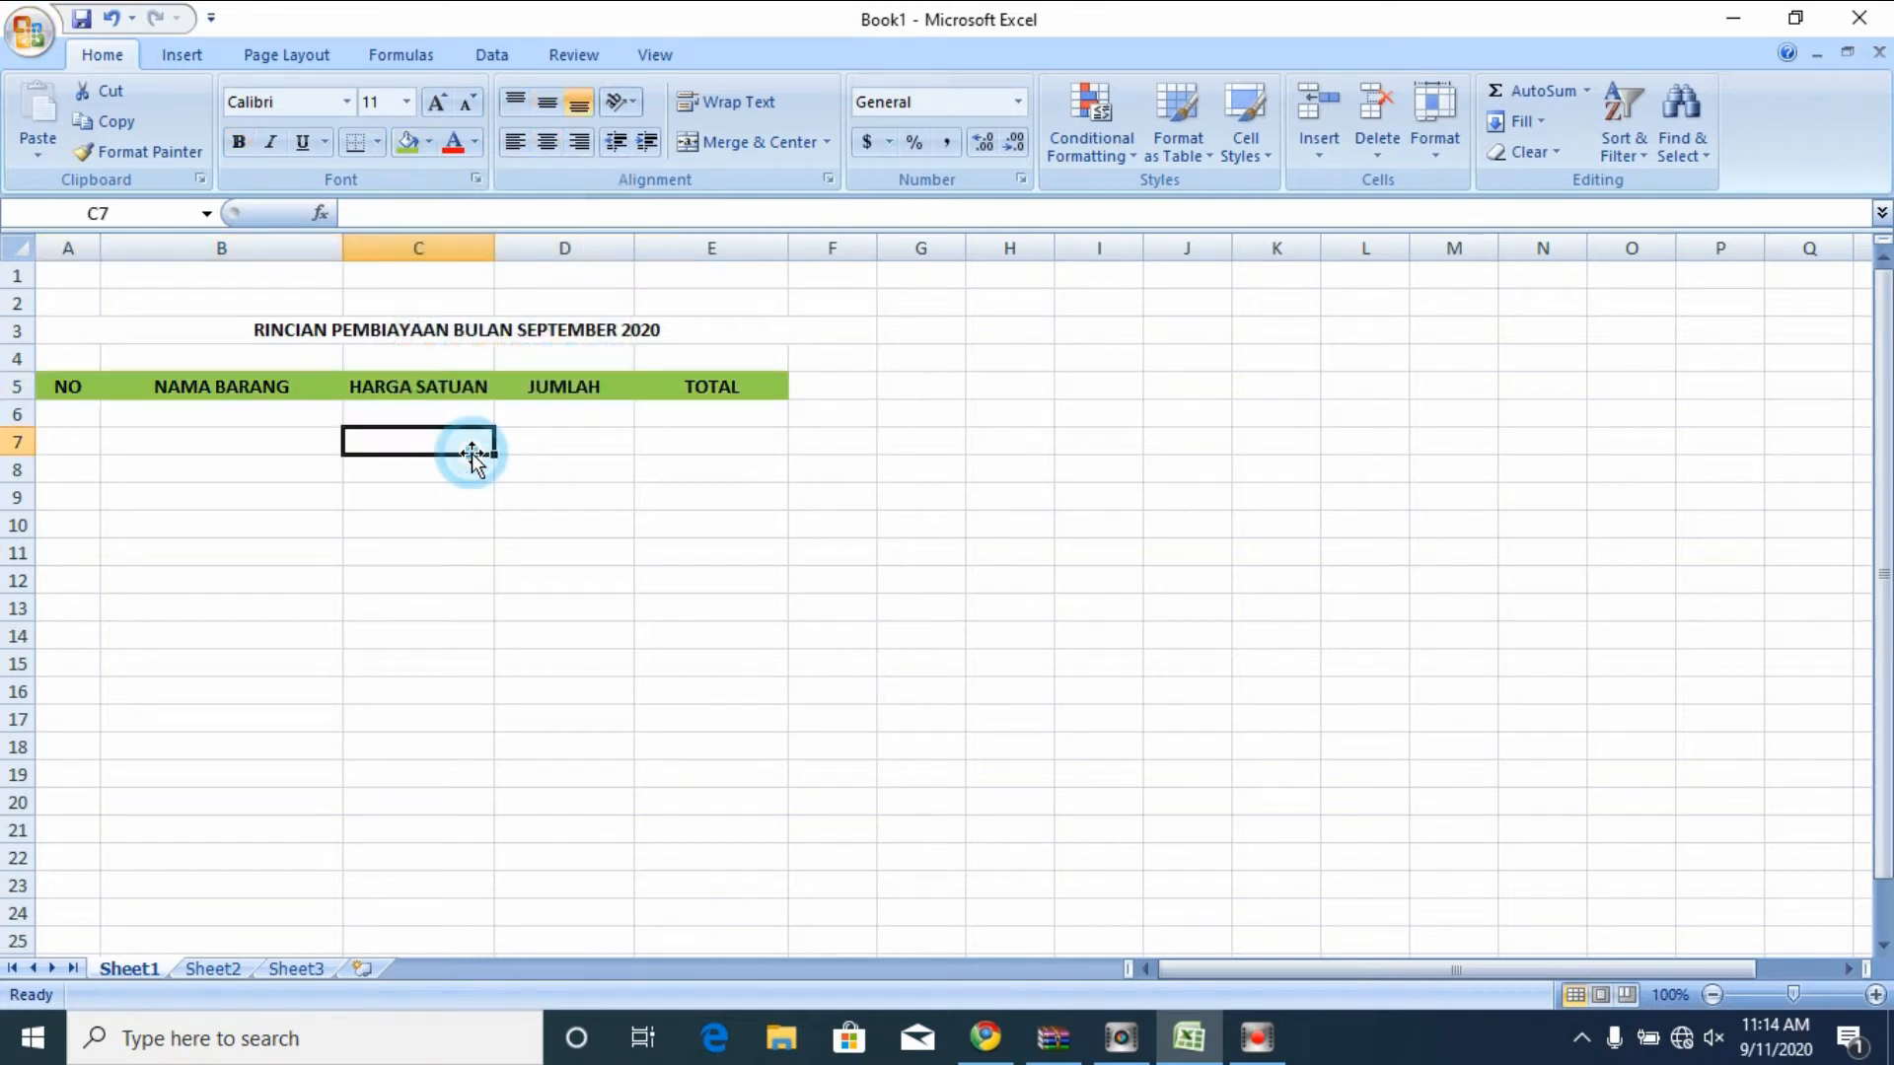
- Number the rows from 1 to 10 in A6:A15, entering 1 and 2 and extending the series down
left_click(65, 413)
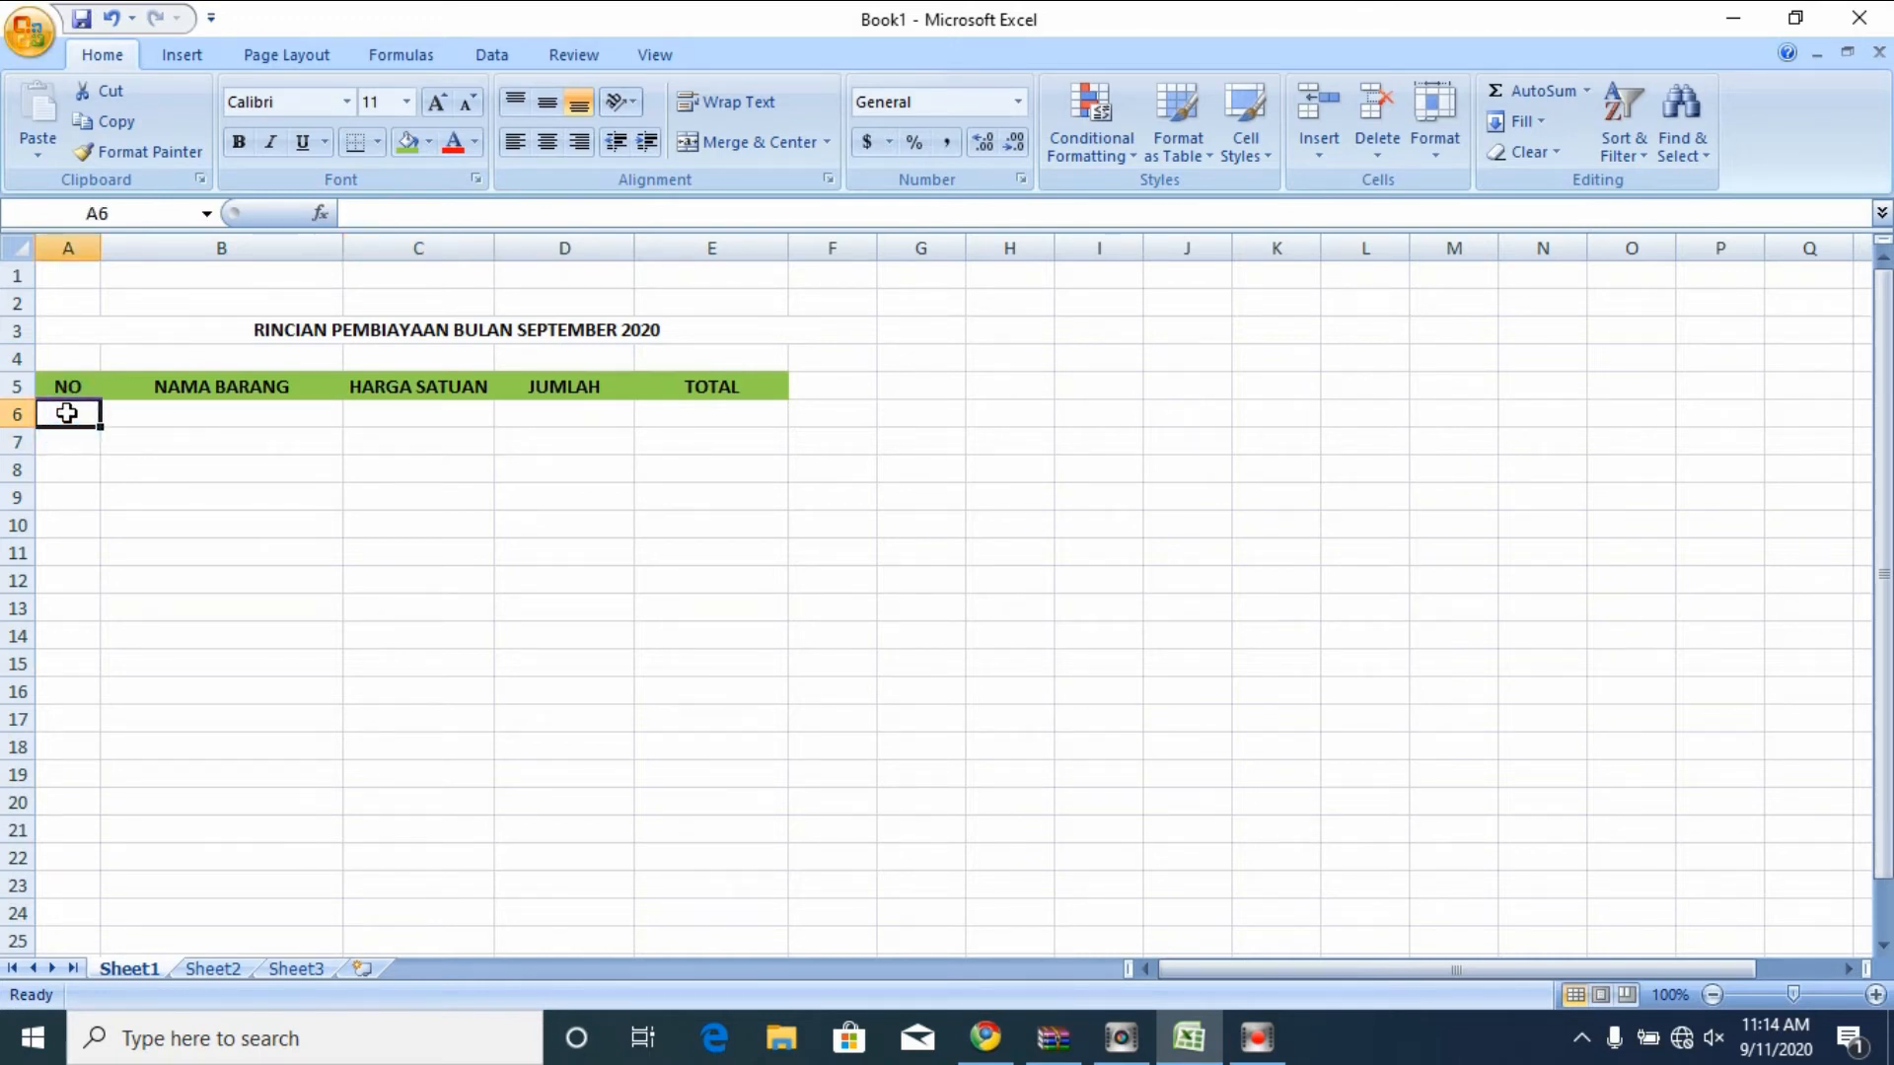
type("1")
key("Return")
type("2")
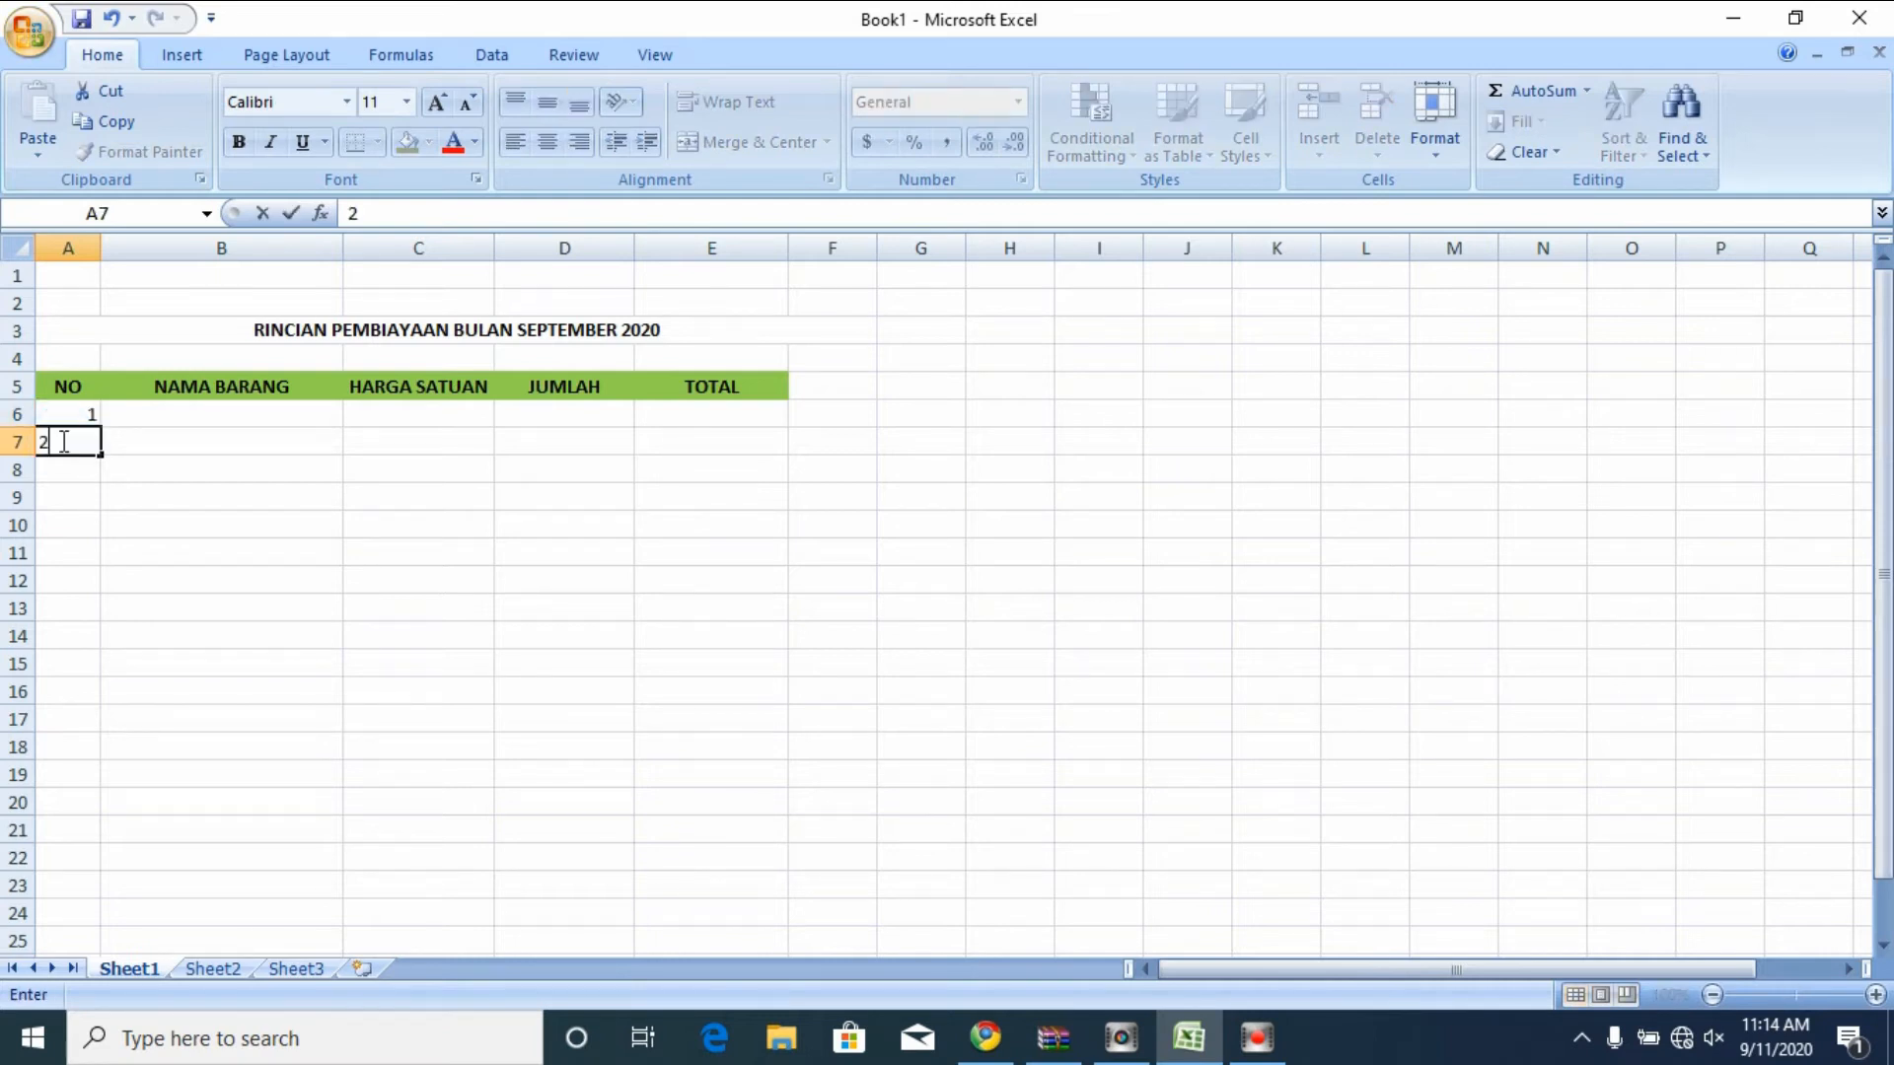
key("Return")
left_click_drag(89, 417, 85, 664)
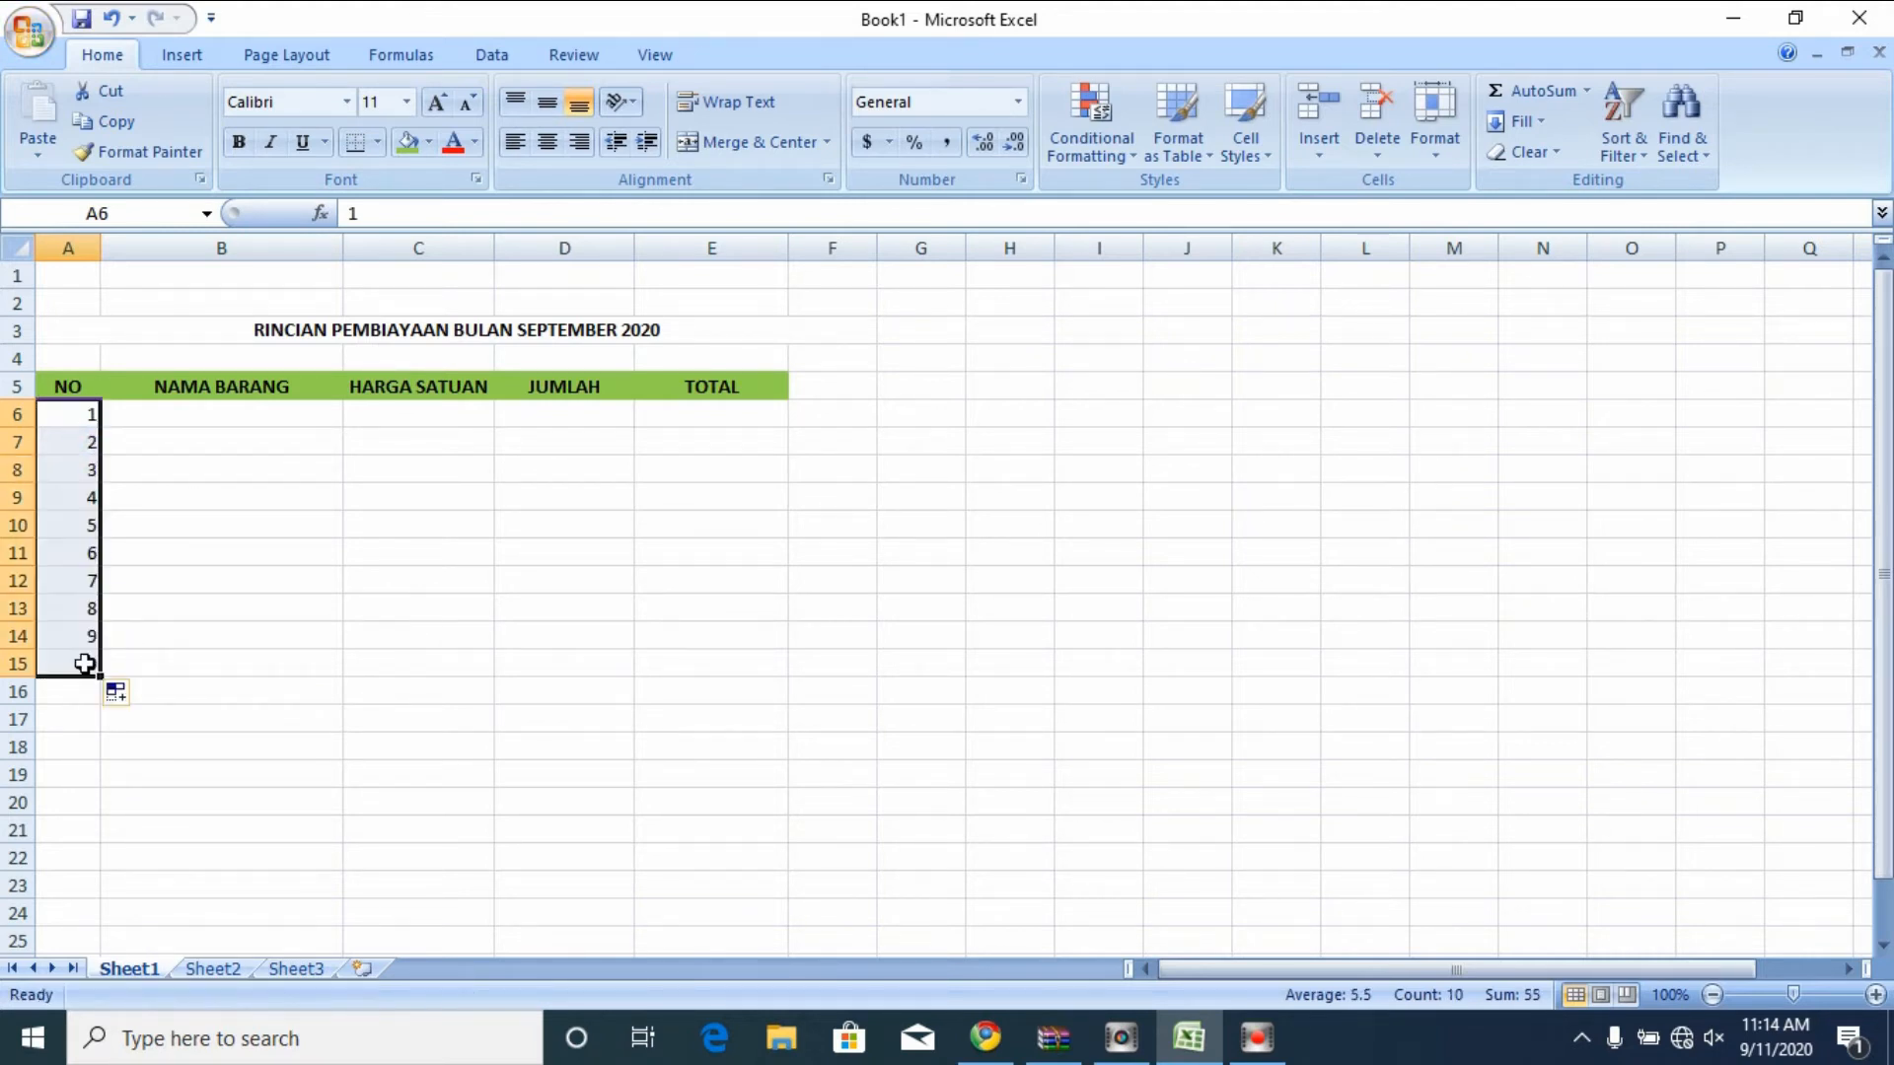
- Center the row numbers in A6:A15 horizontally and align them vertically to the middle
left_click(161, 437)
left_click(76, 422)
left_click_drag(76, 423, 43, 663)
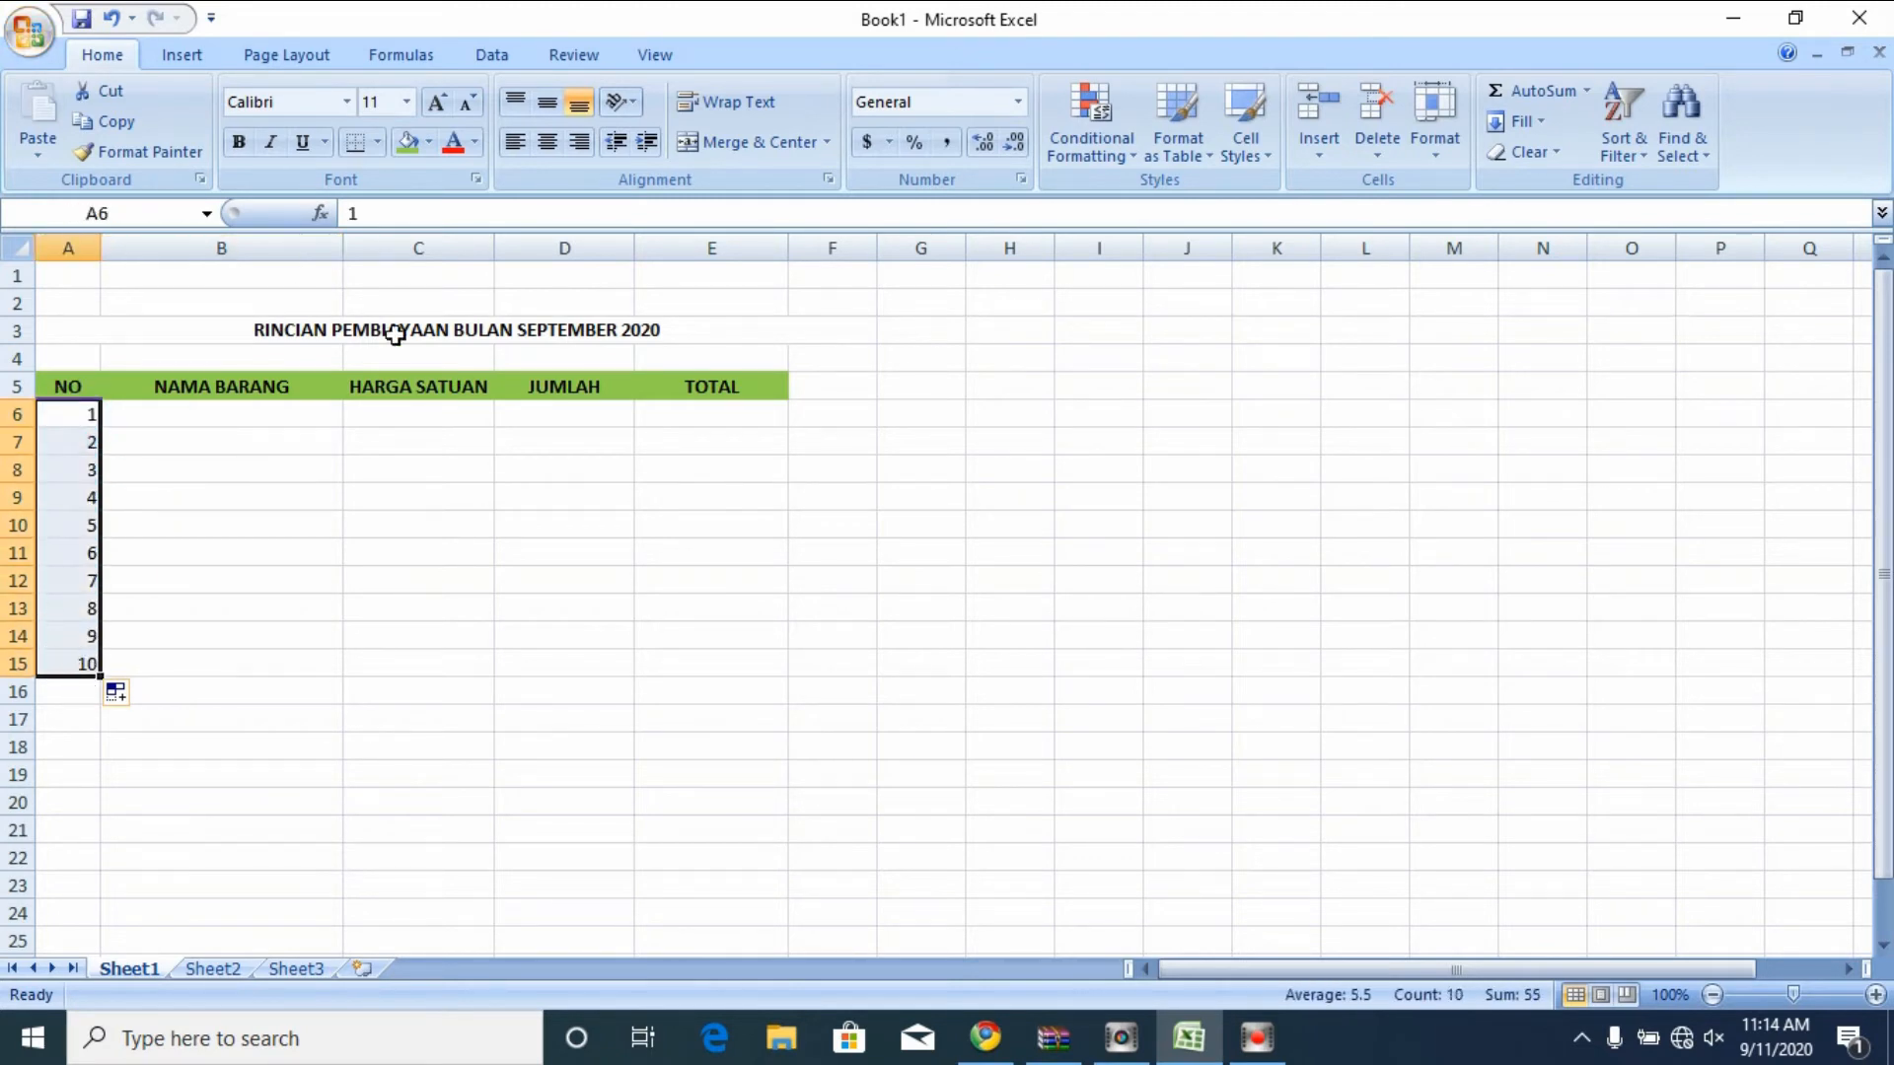
left_click(552, 144)
left_click(548, 102)
- Enter the item names KOMPUTER, KULKAS and TELEVISI in cells B6 to B8
left_click(234, 411)
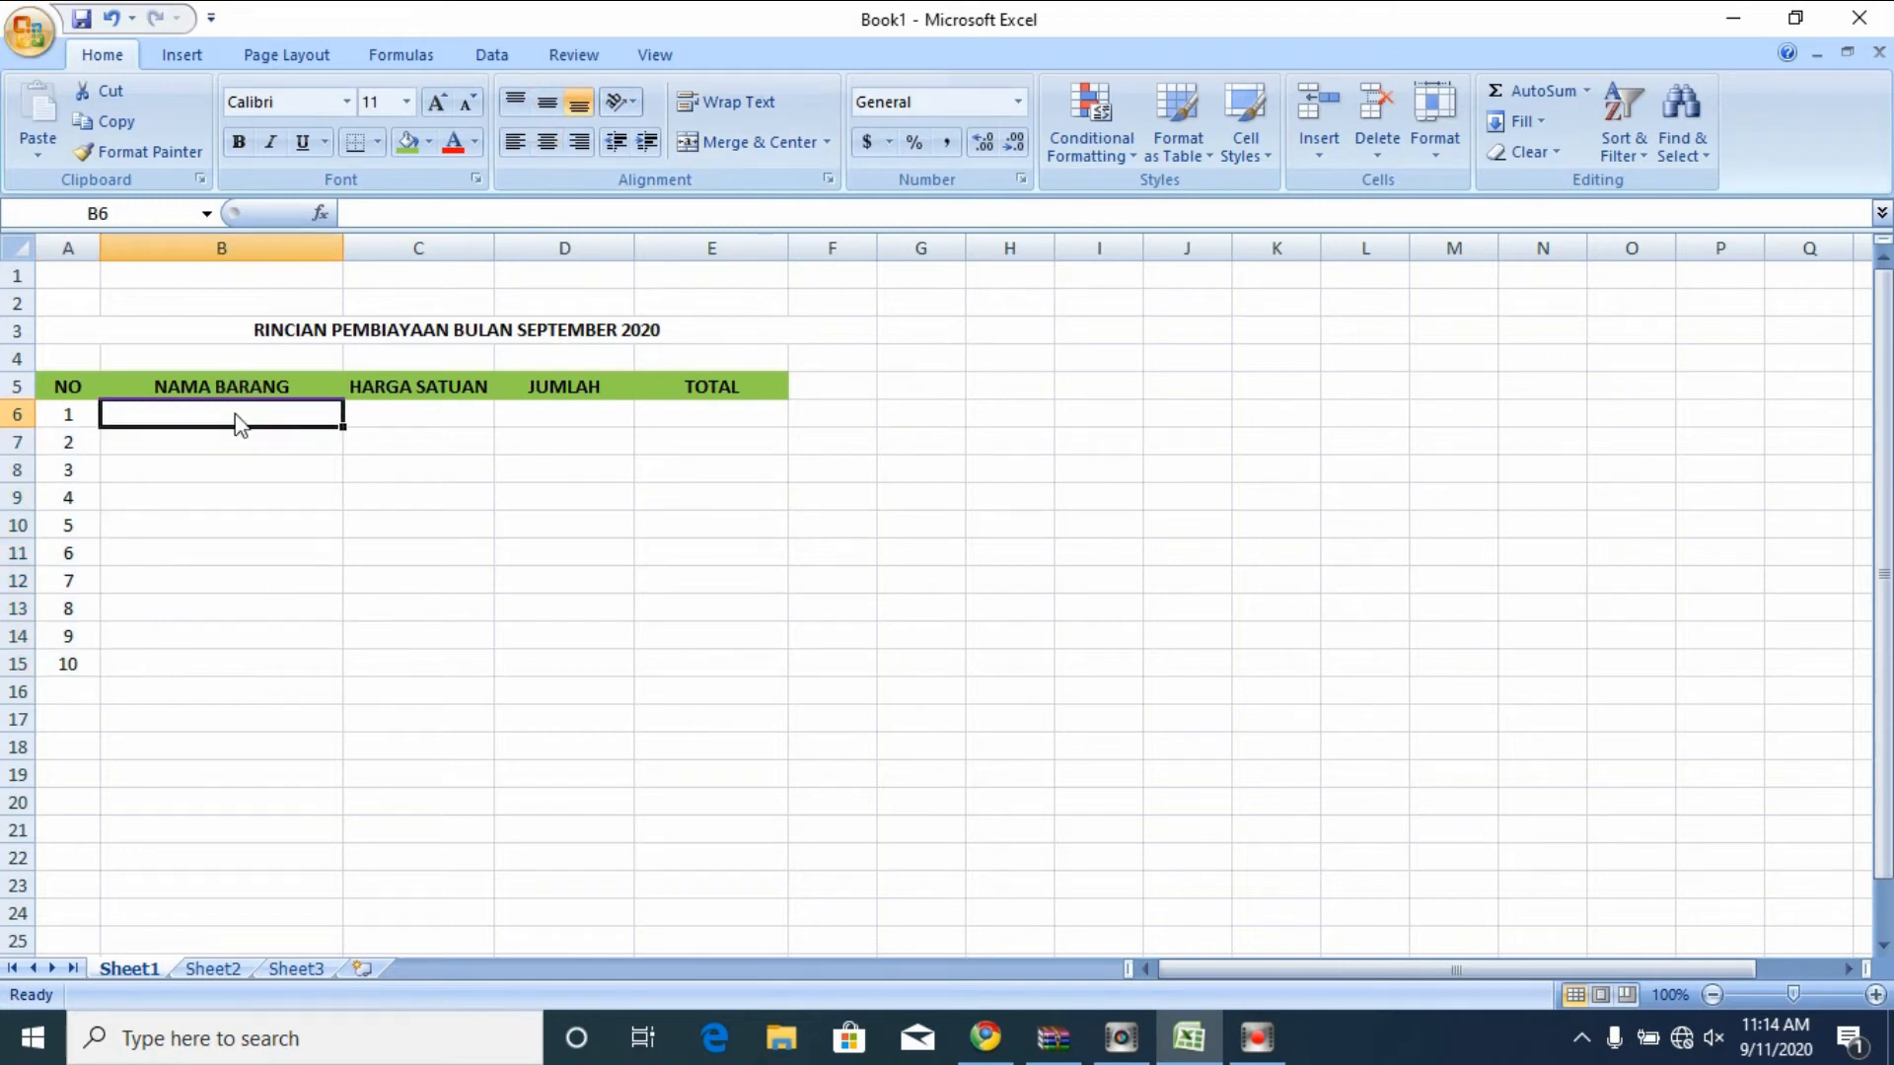
type("KOMPUTER")
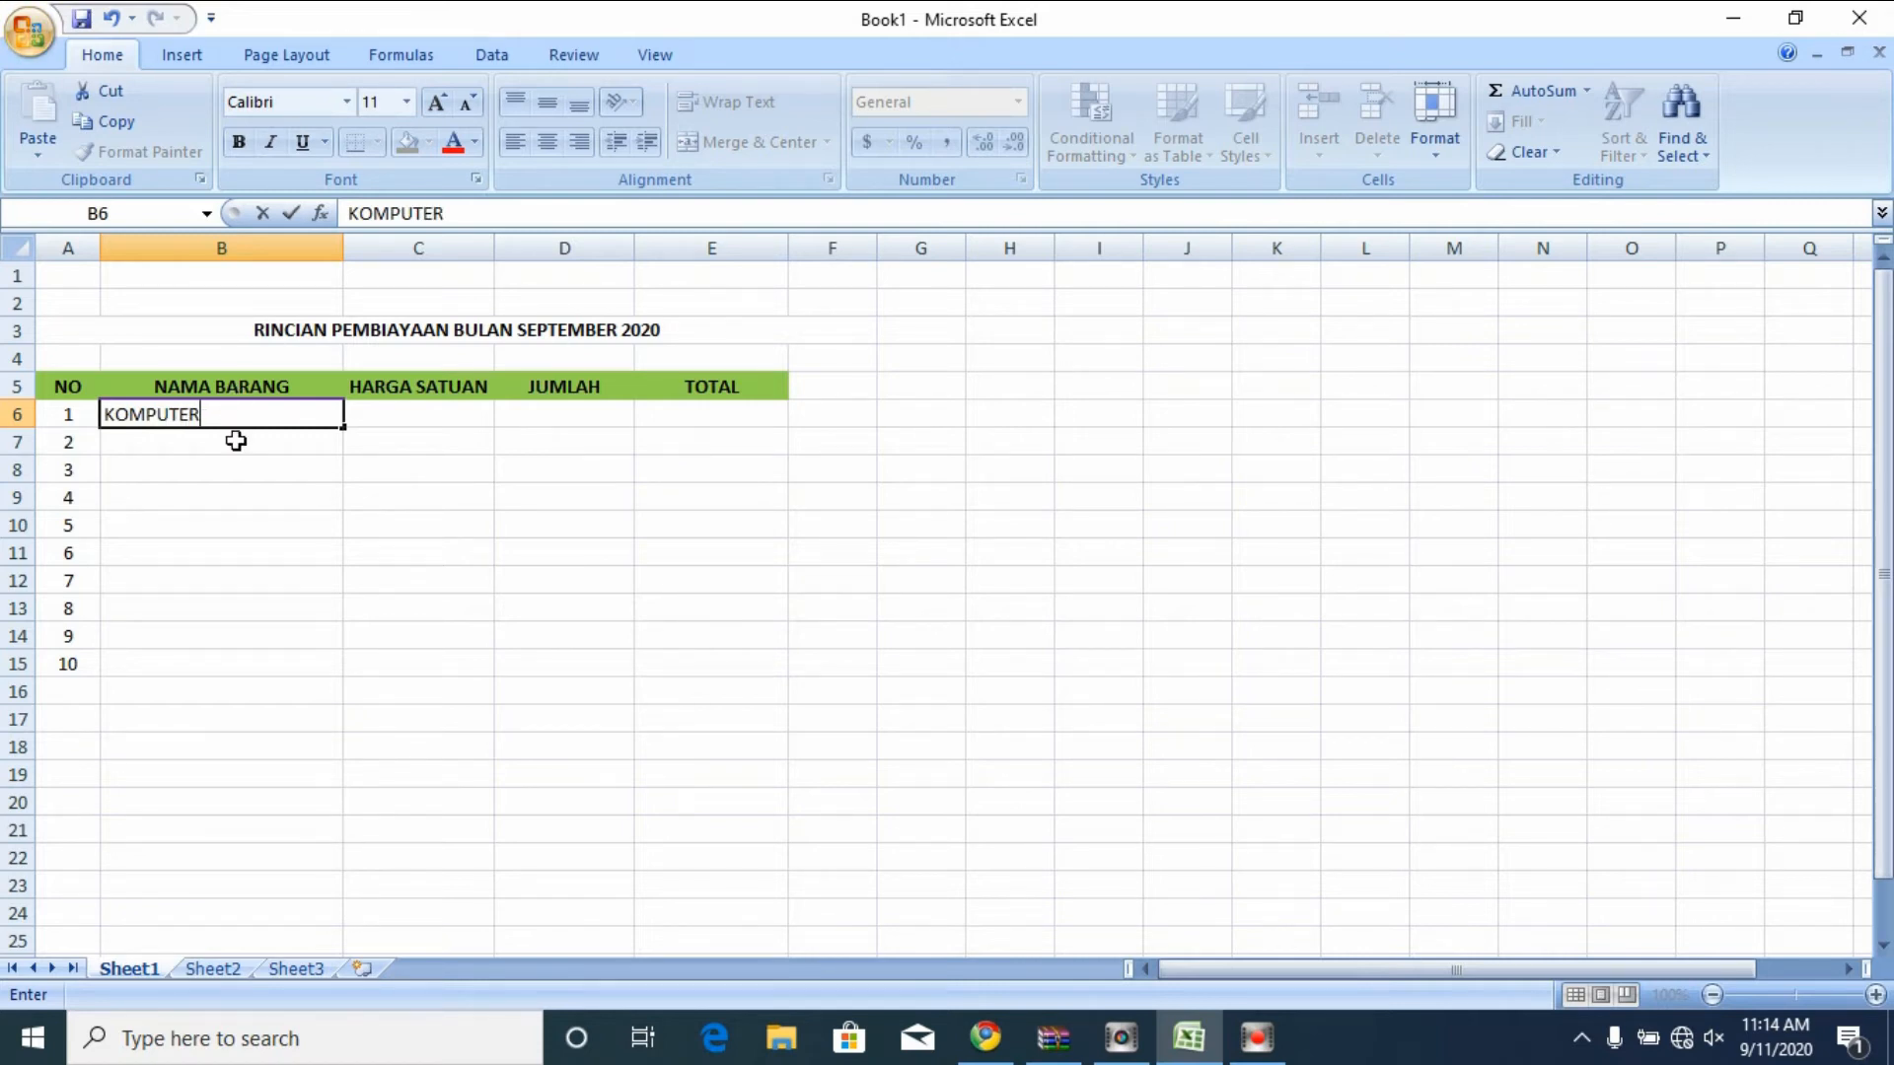
left_click(235, 441)
type("K")
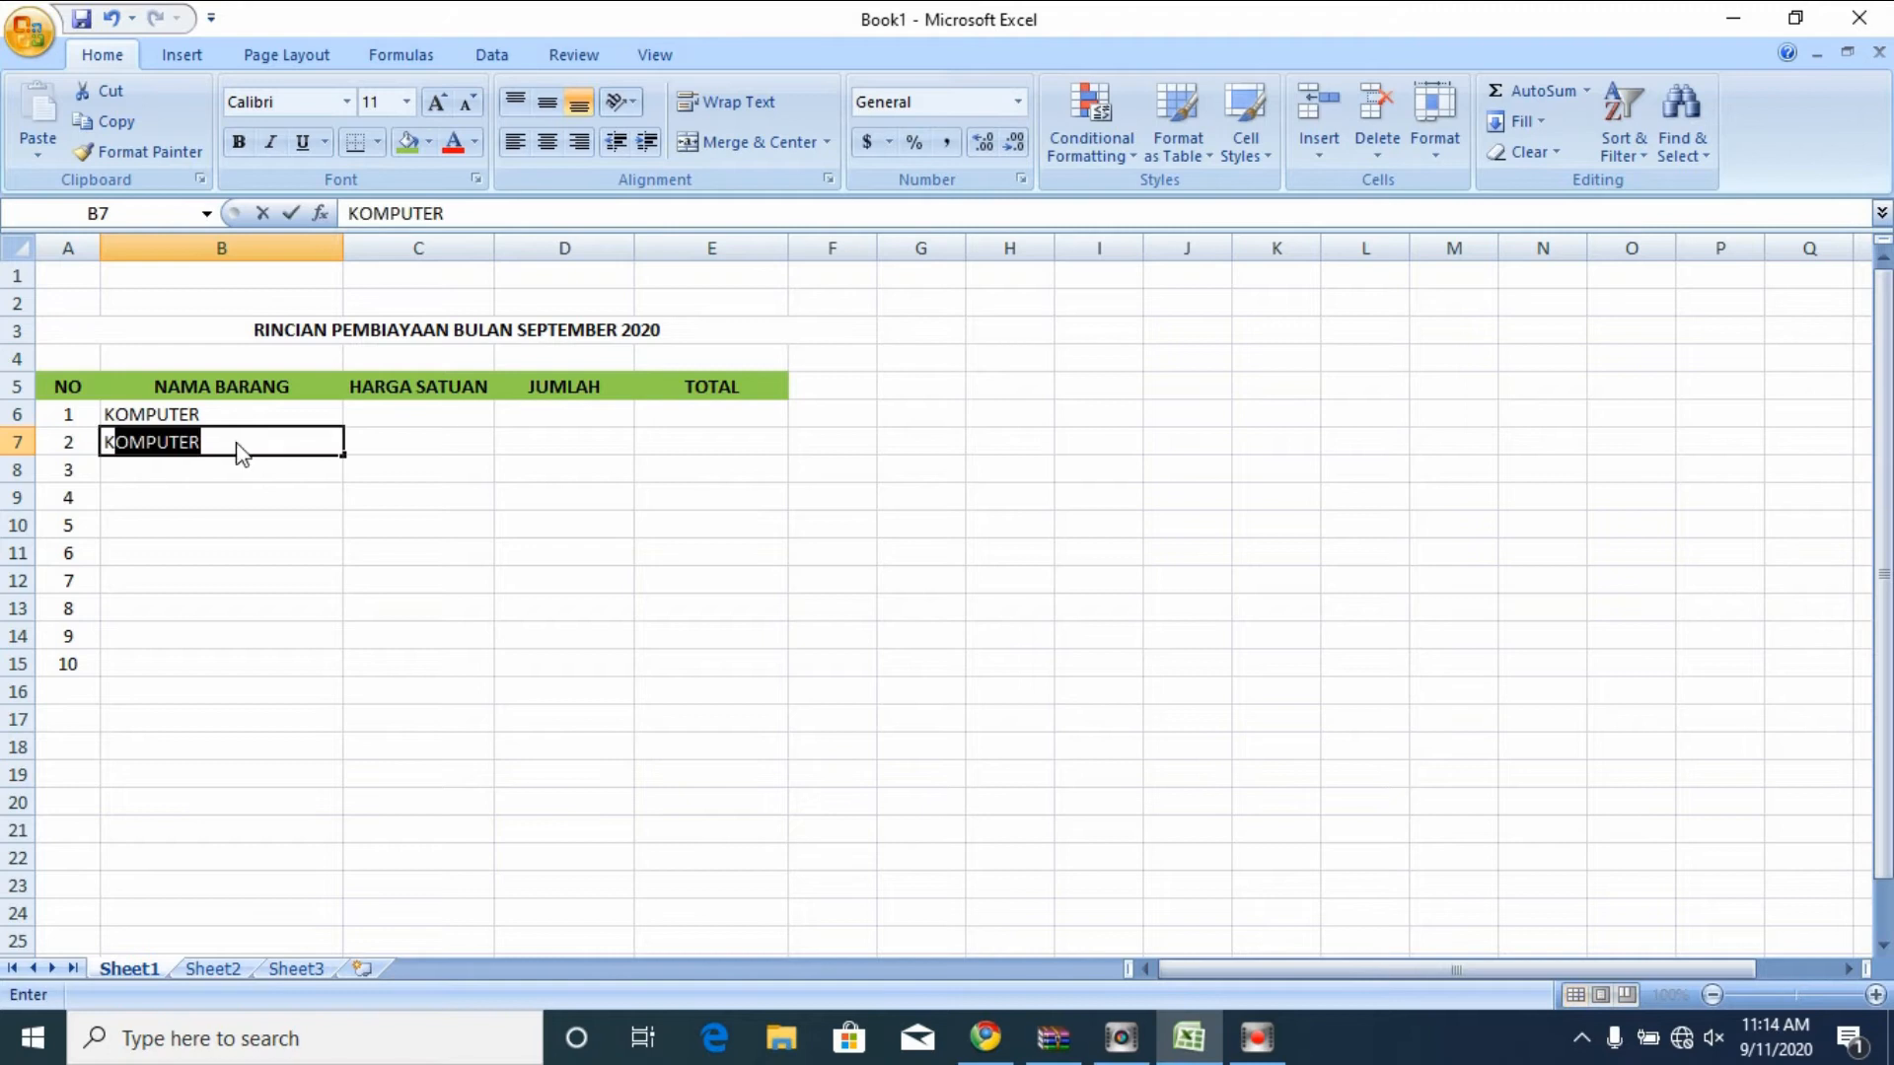
type("ULKAS")
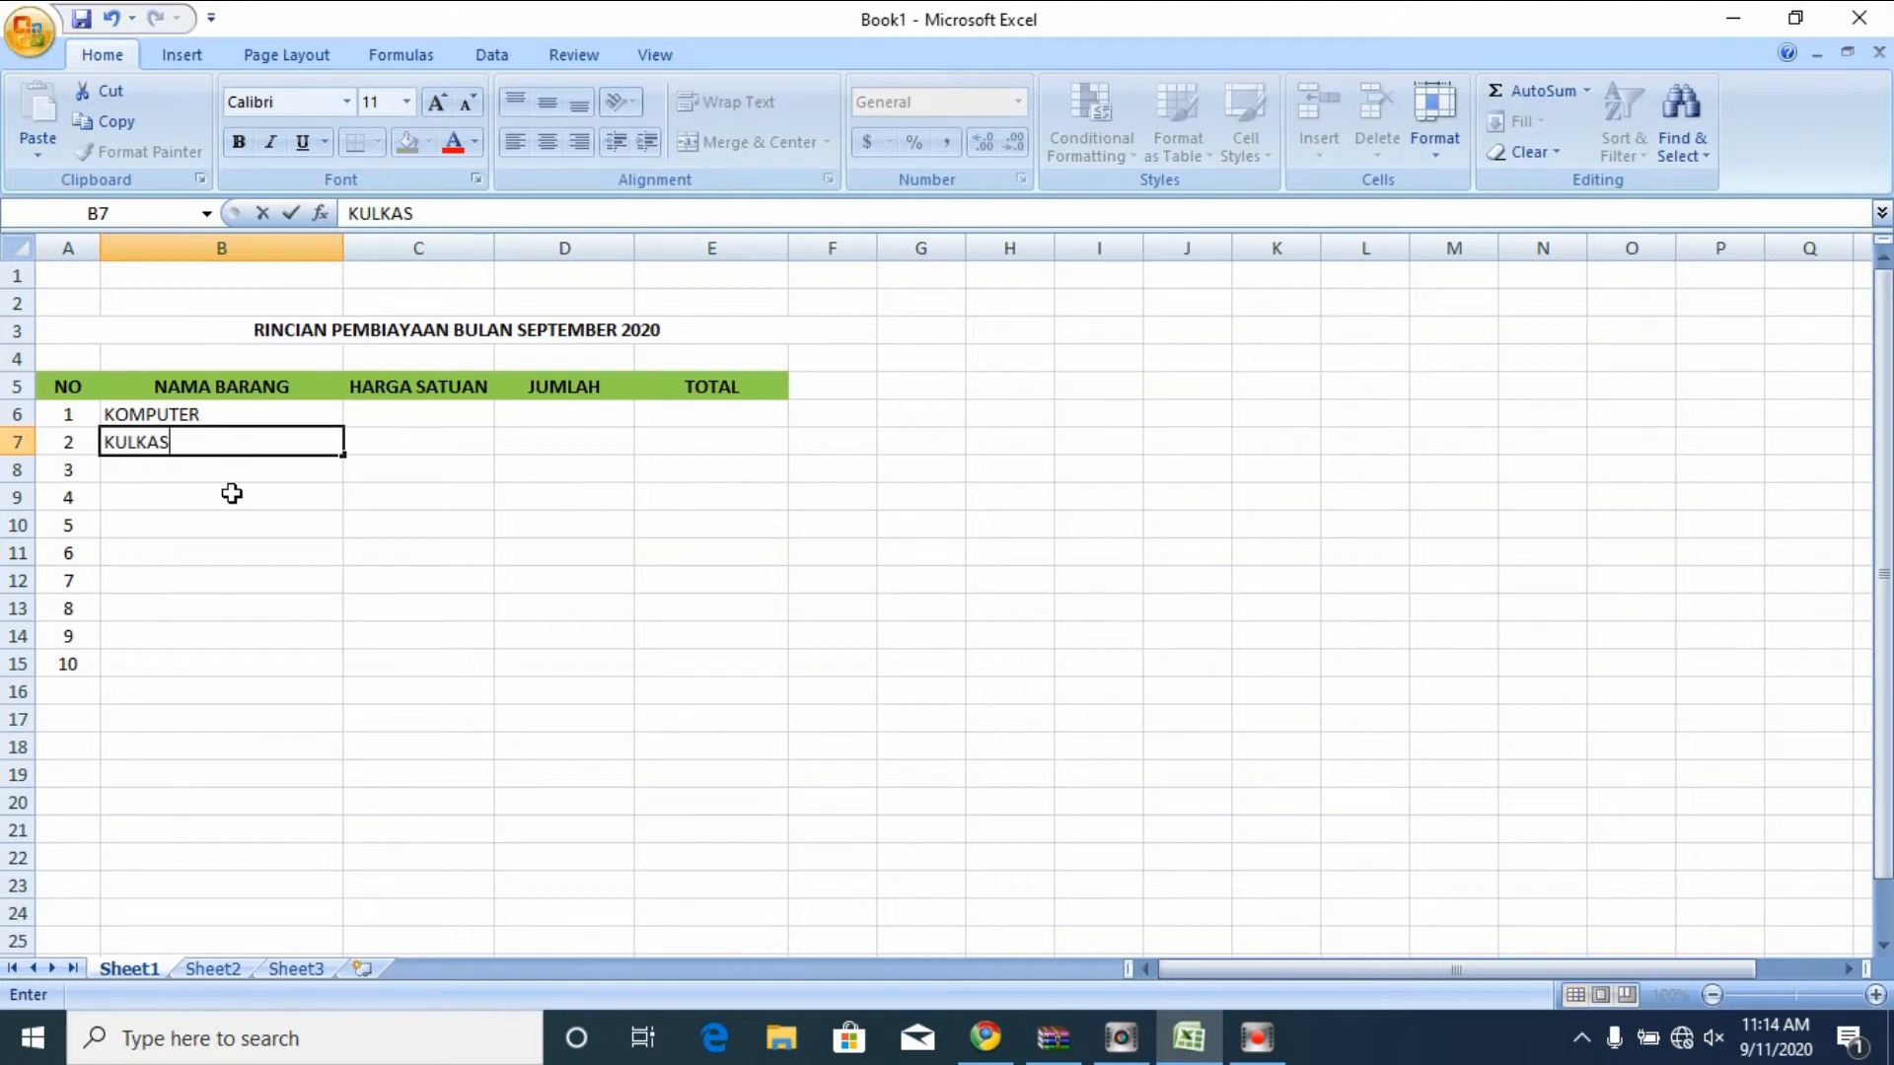
left_click(226, 470)
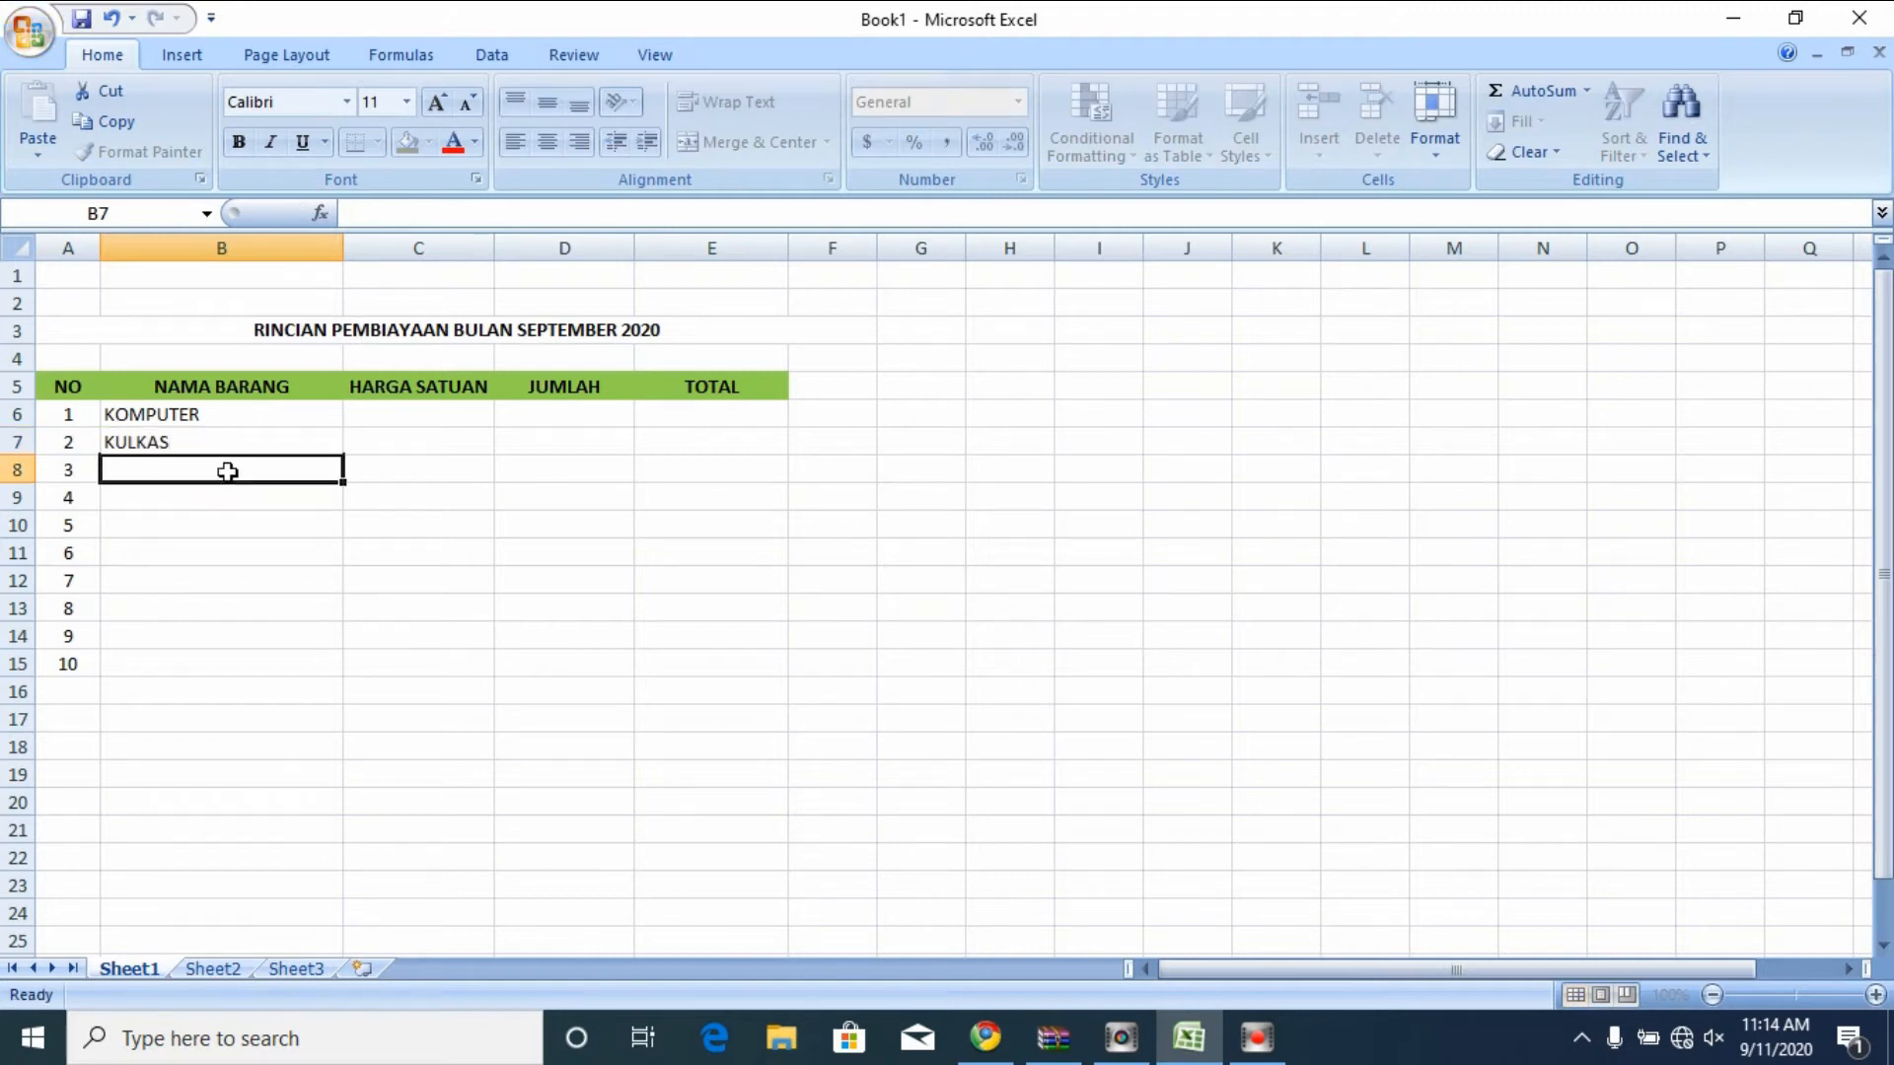
type("TELEVISI")
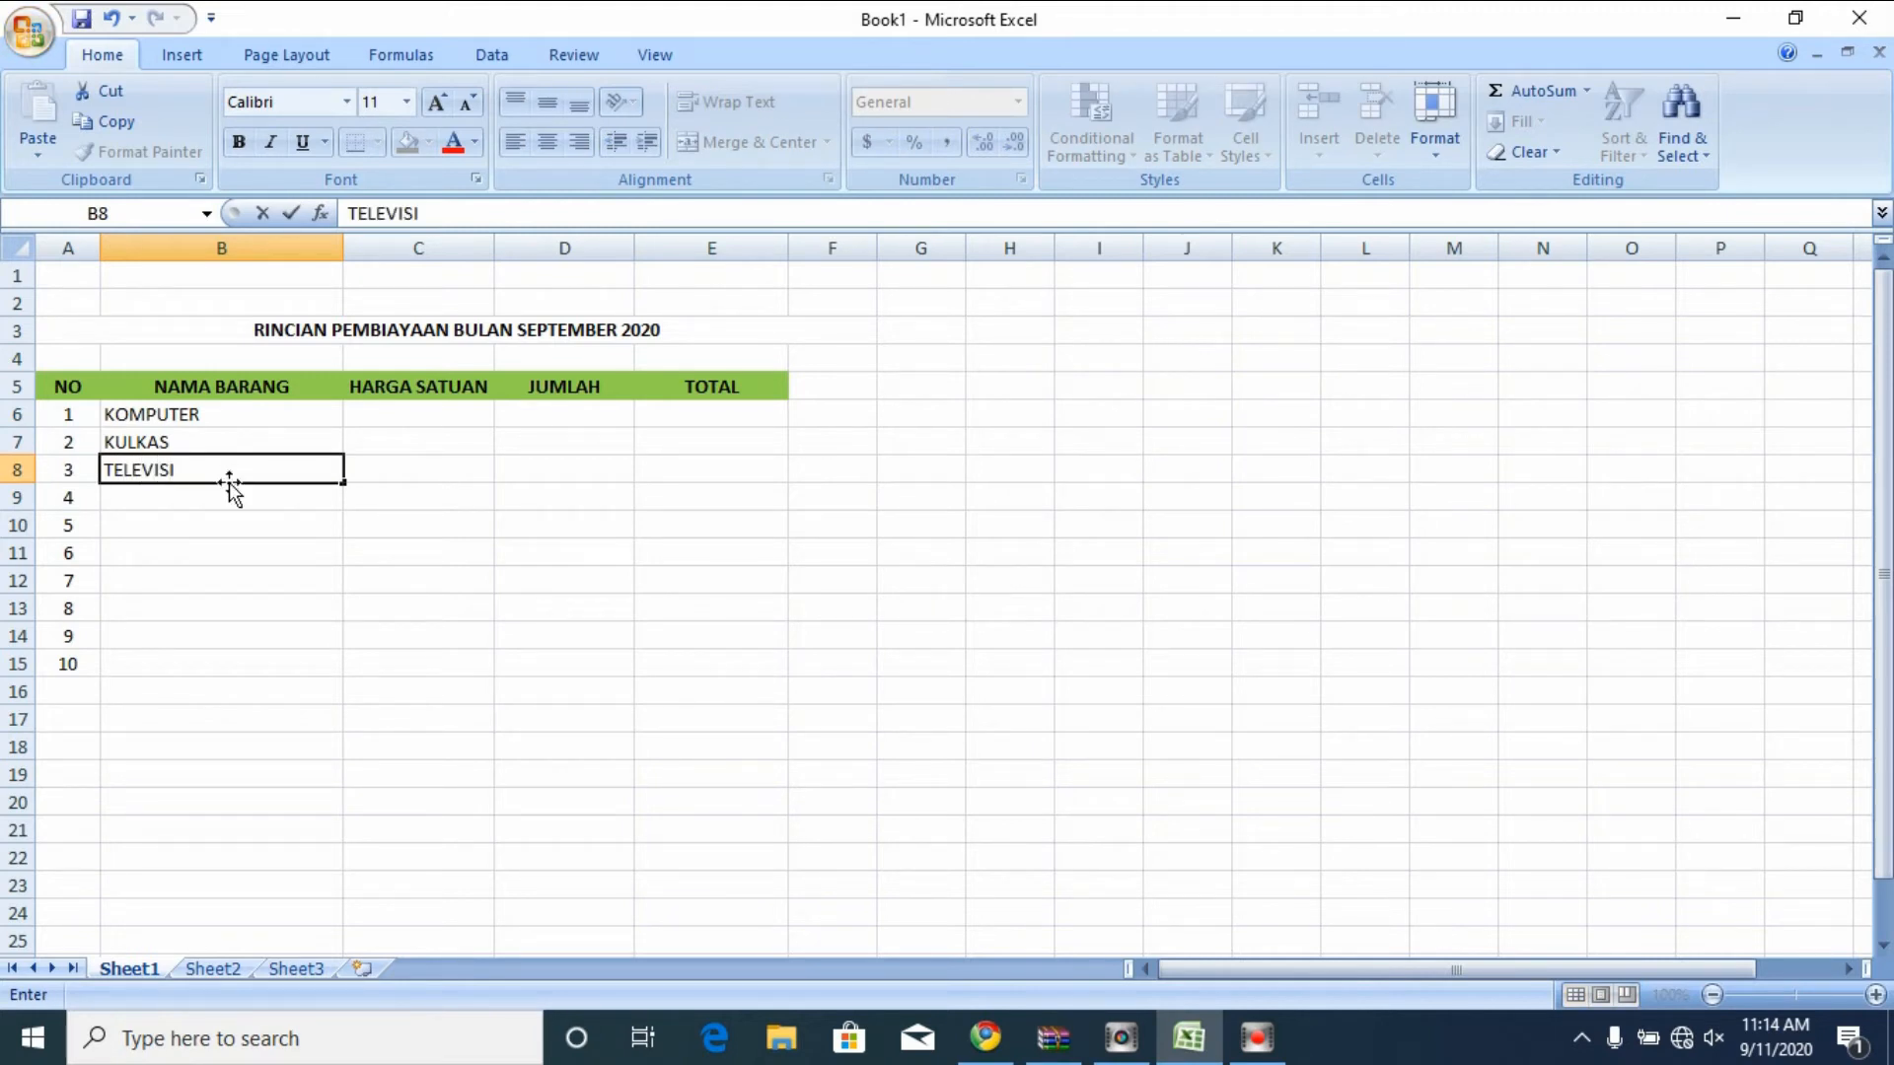
- Enter the item names VCD PLAYER in B9 and MESIN CUCI in B10
left_click(260, 497)
type("VCD PLAU")
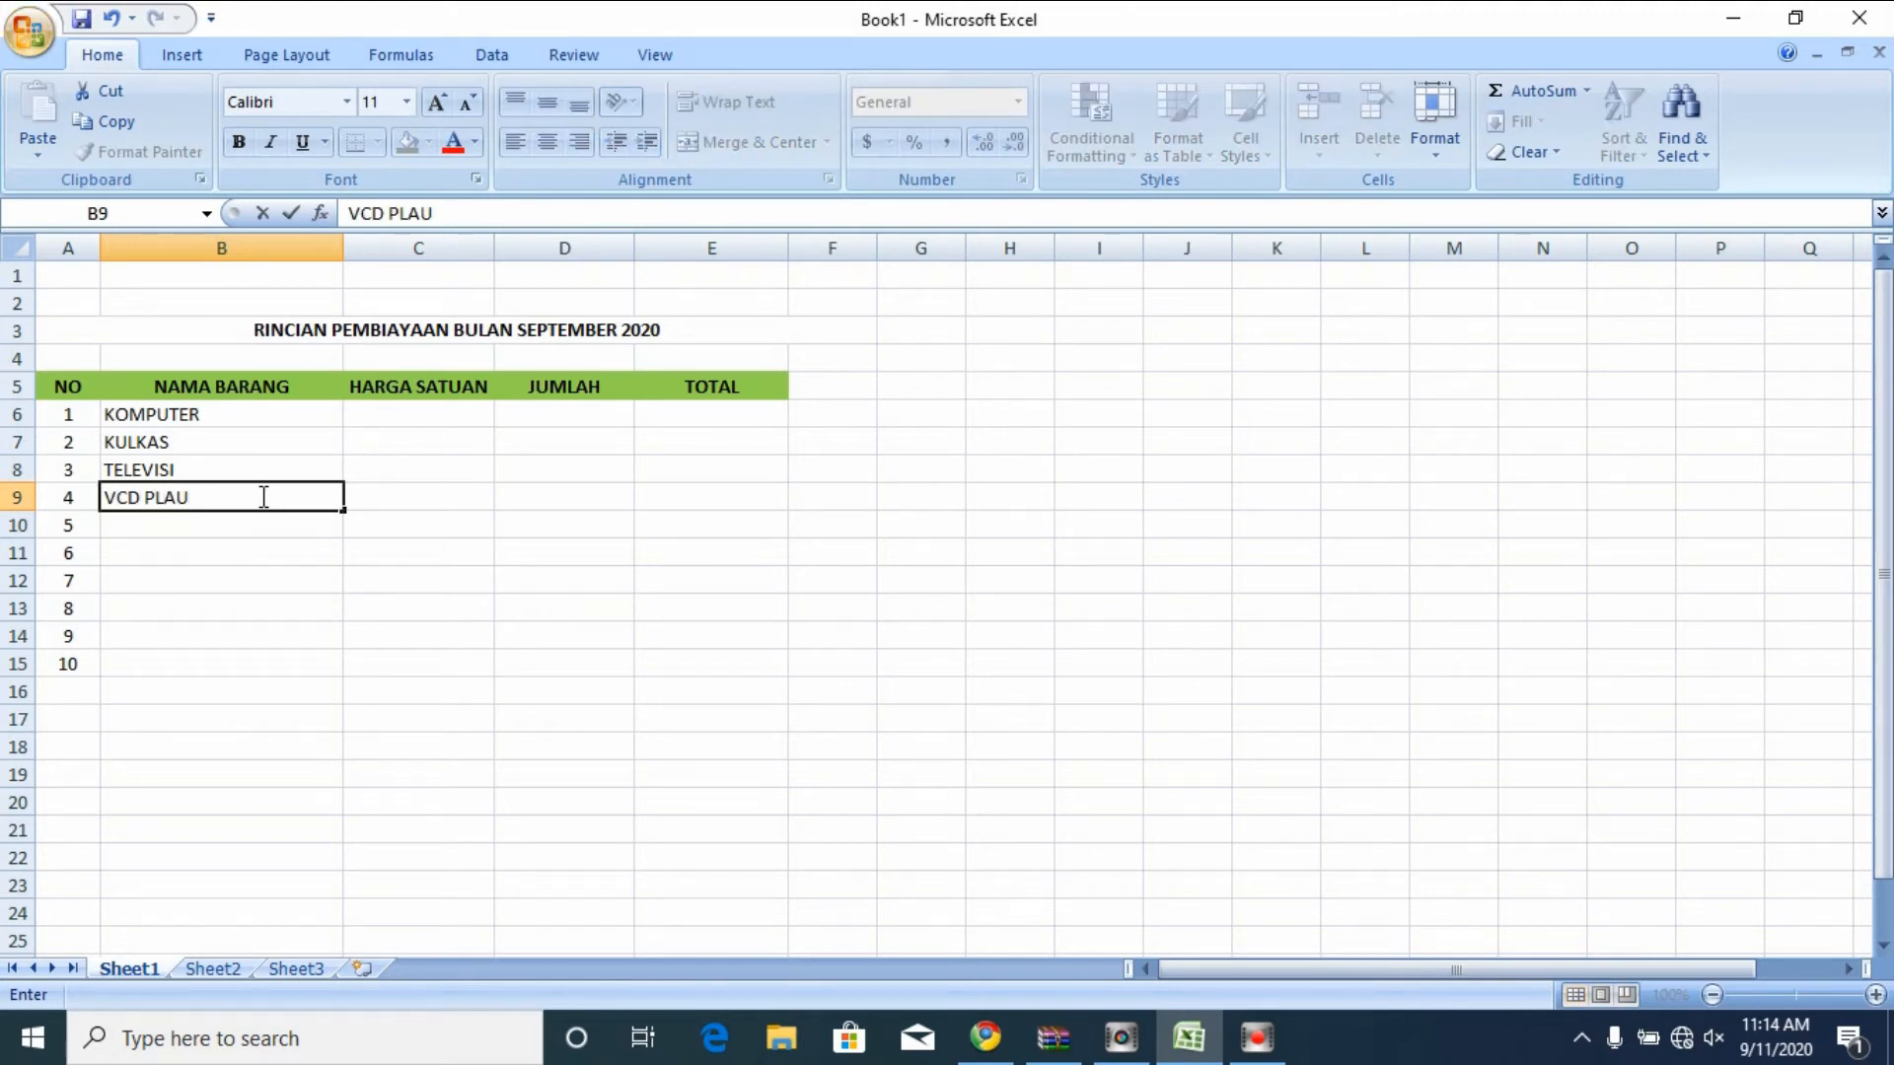
key("BackSpace")
type("YER")
left_click(257, 520)
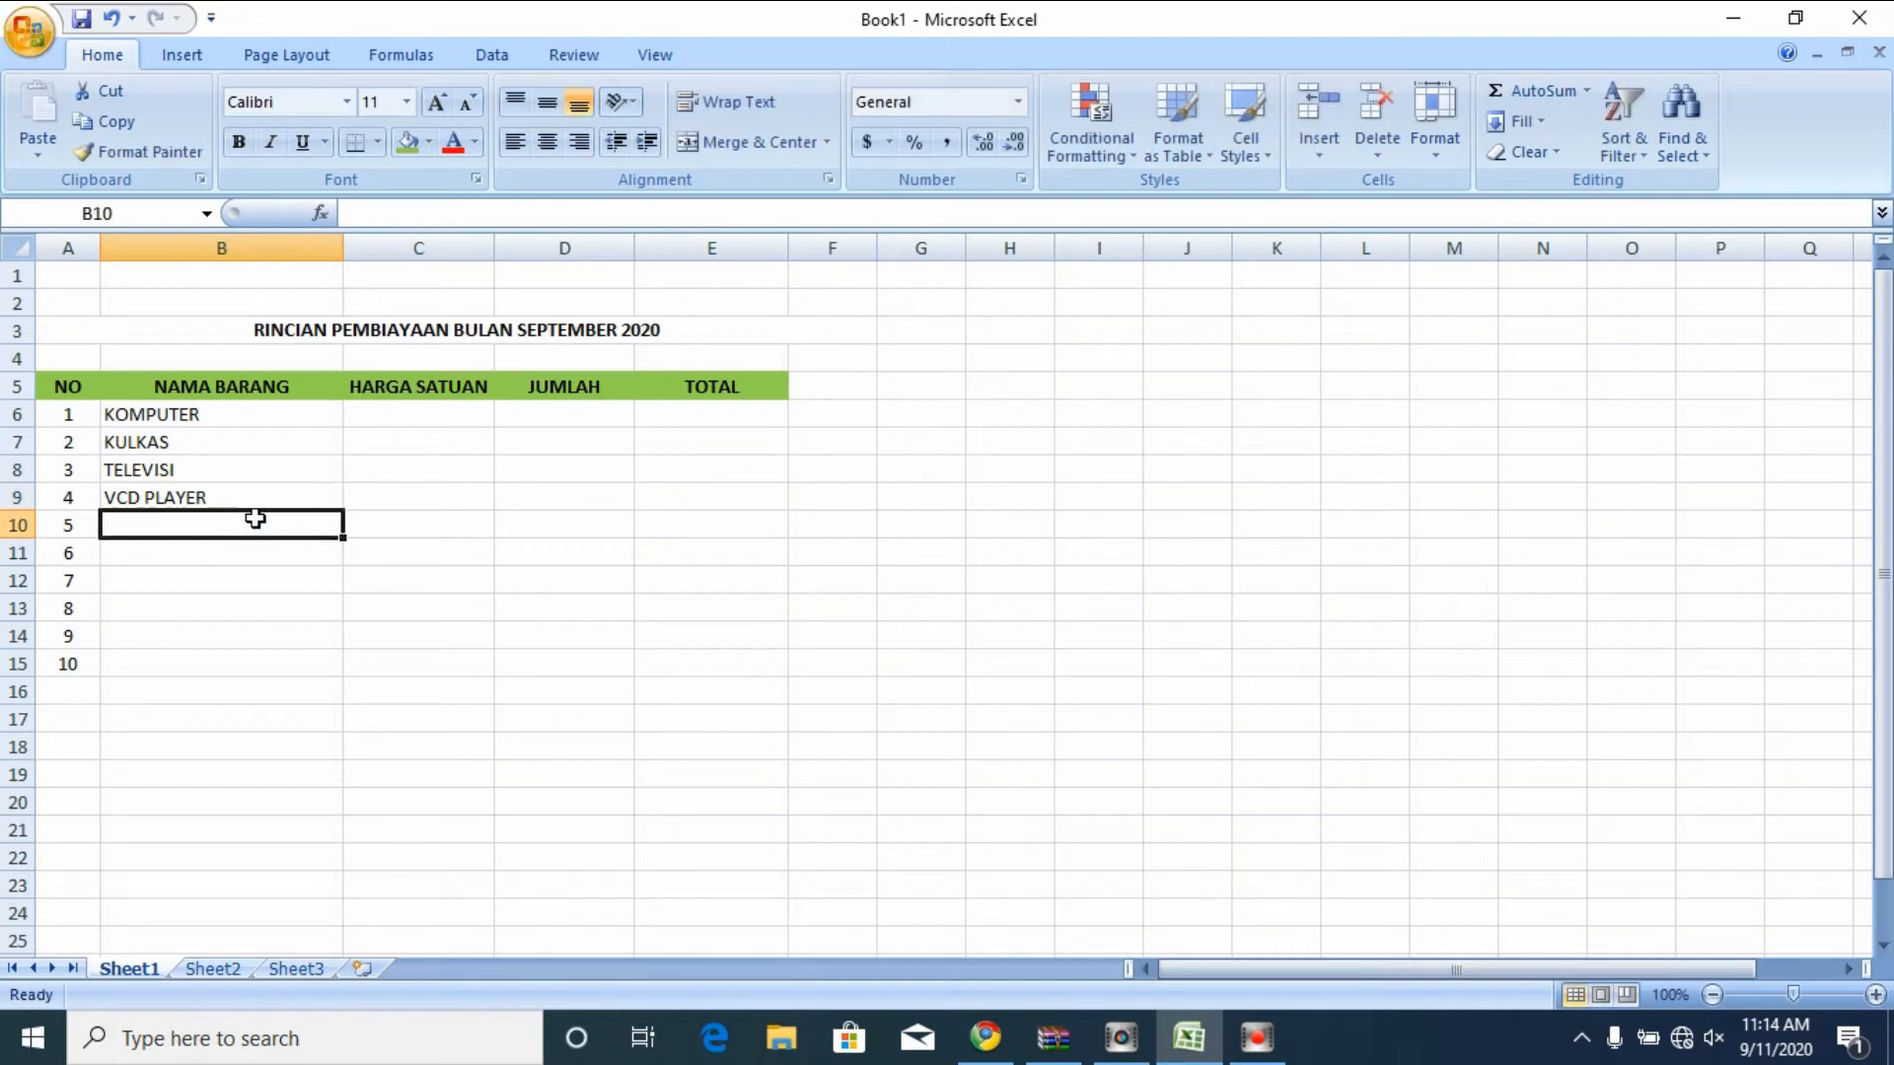
type("M")
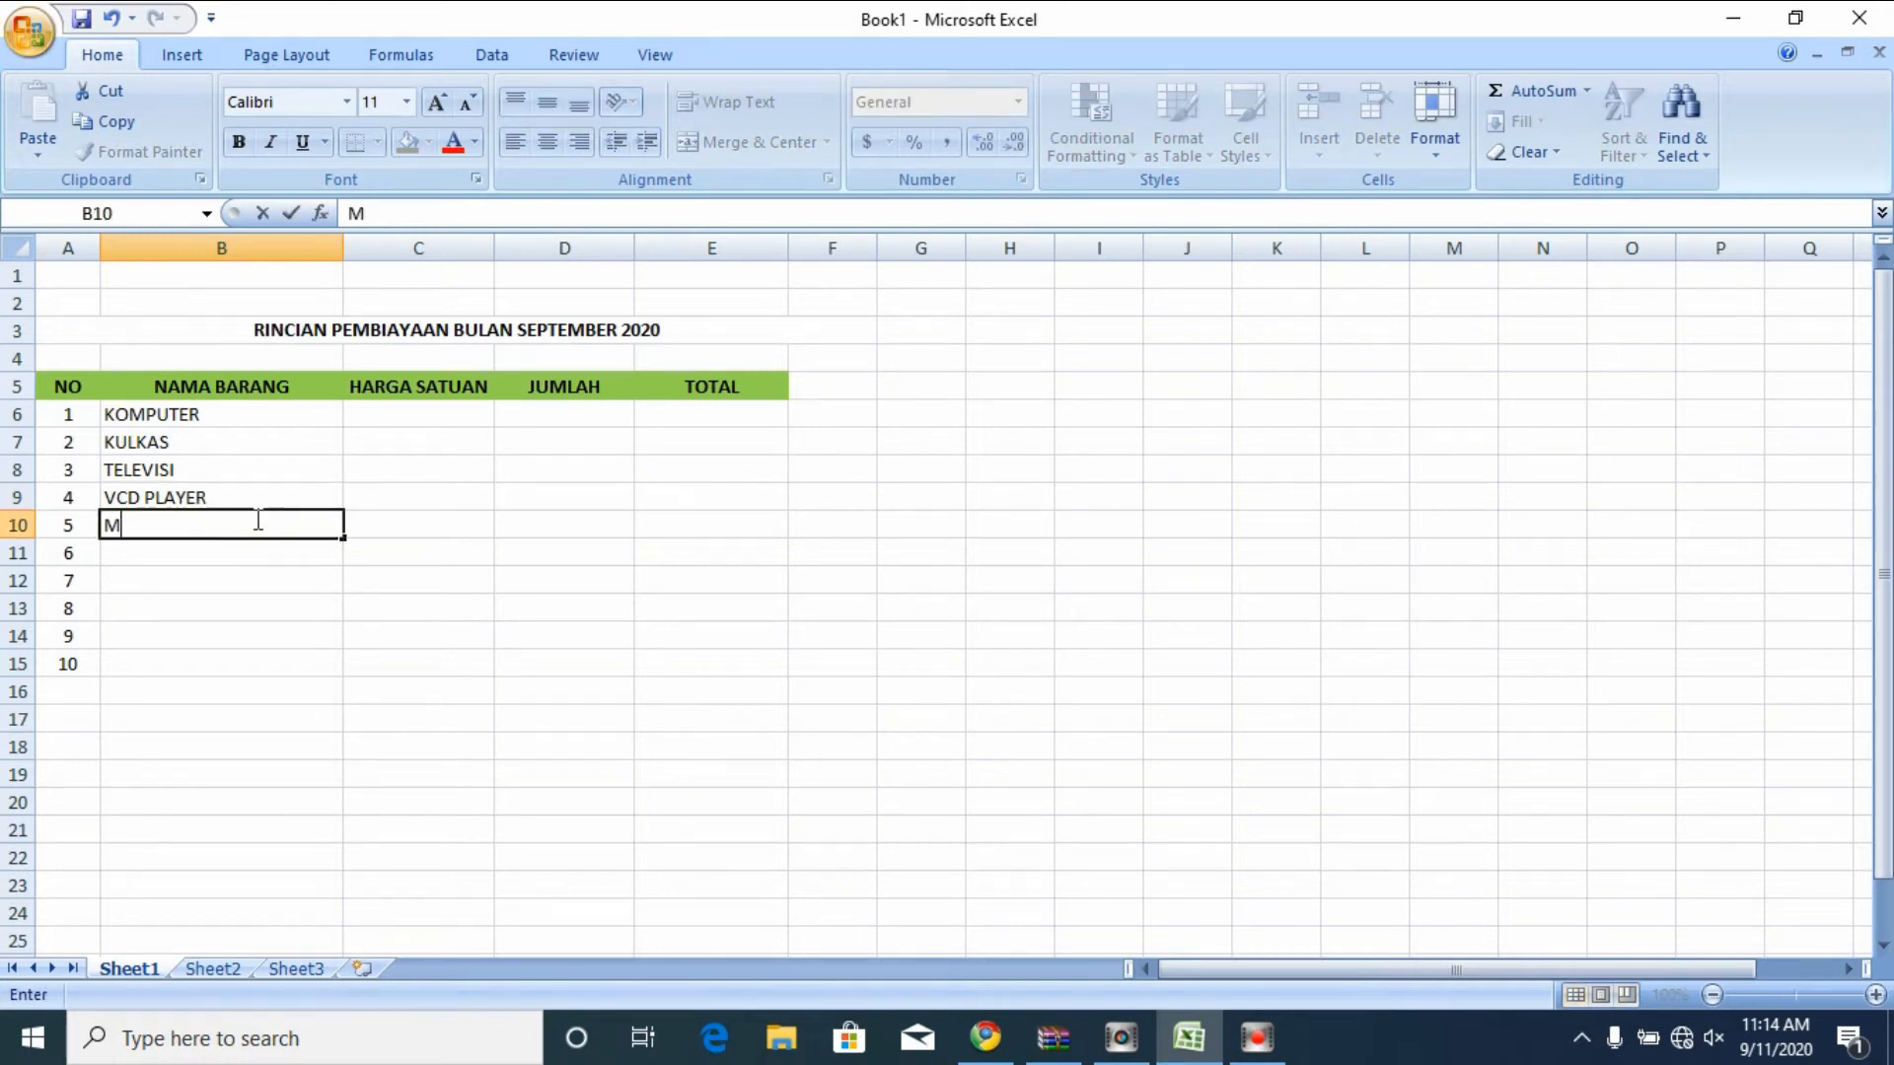
type("ESIN CUCI")
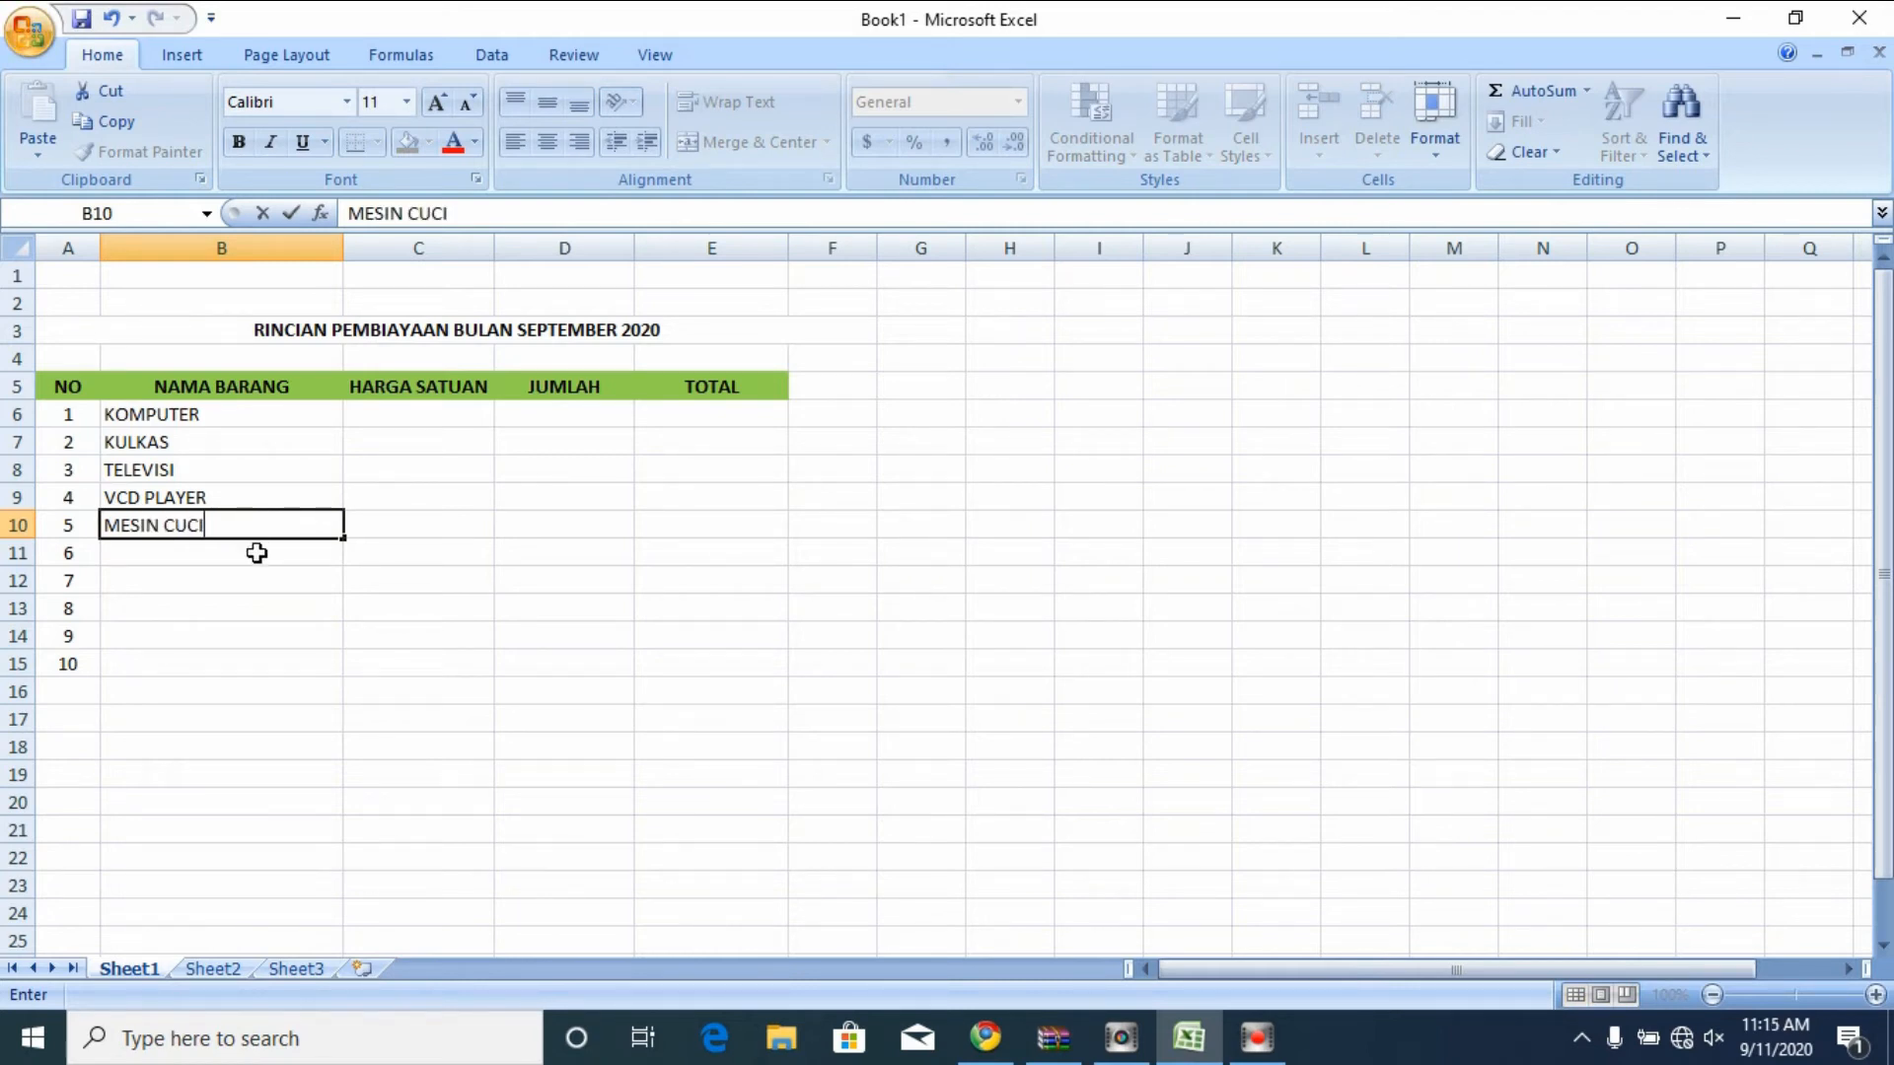
- Enter the item names DISPENSER, TAPE and WALKMAN in cells B11 to B13
left_click(255, 551)
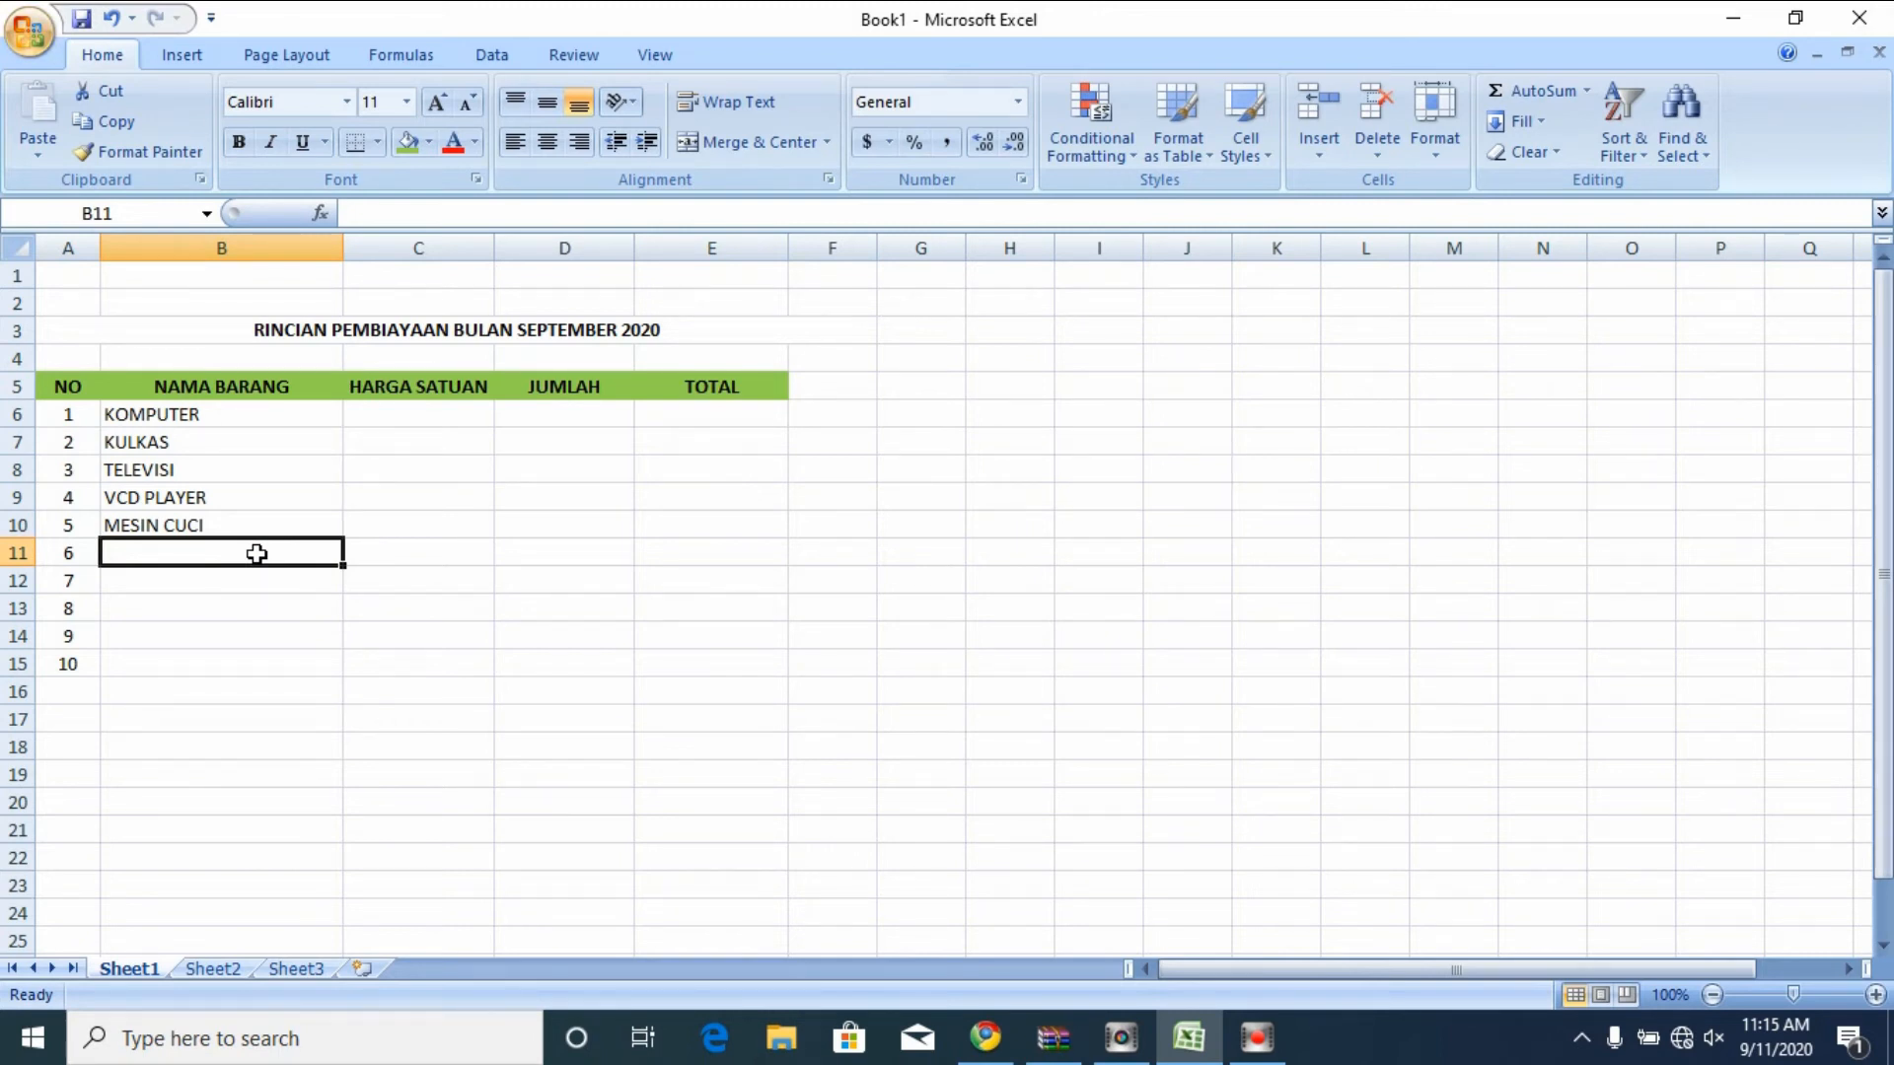
type("DISP")
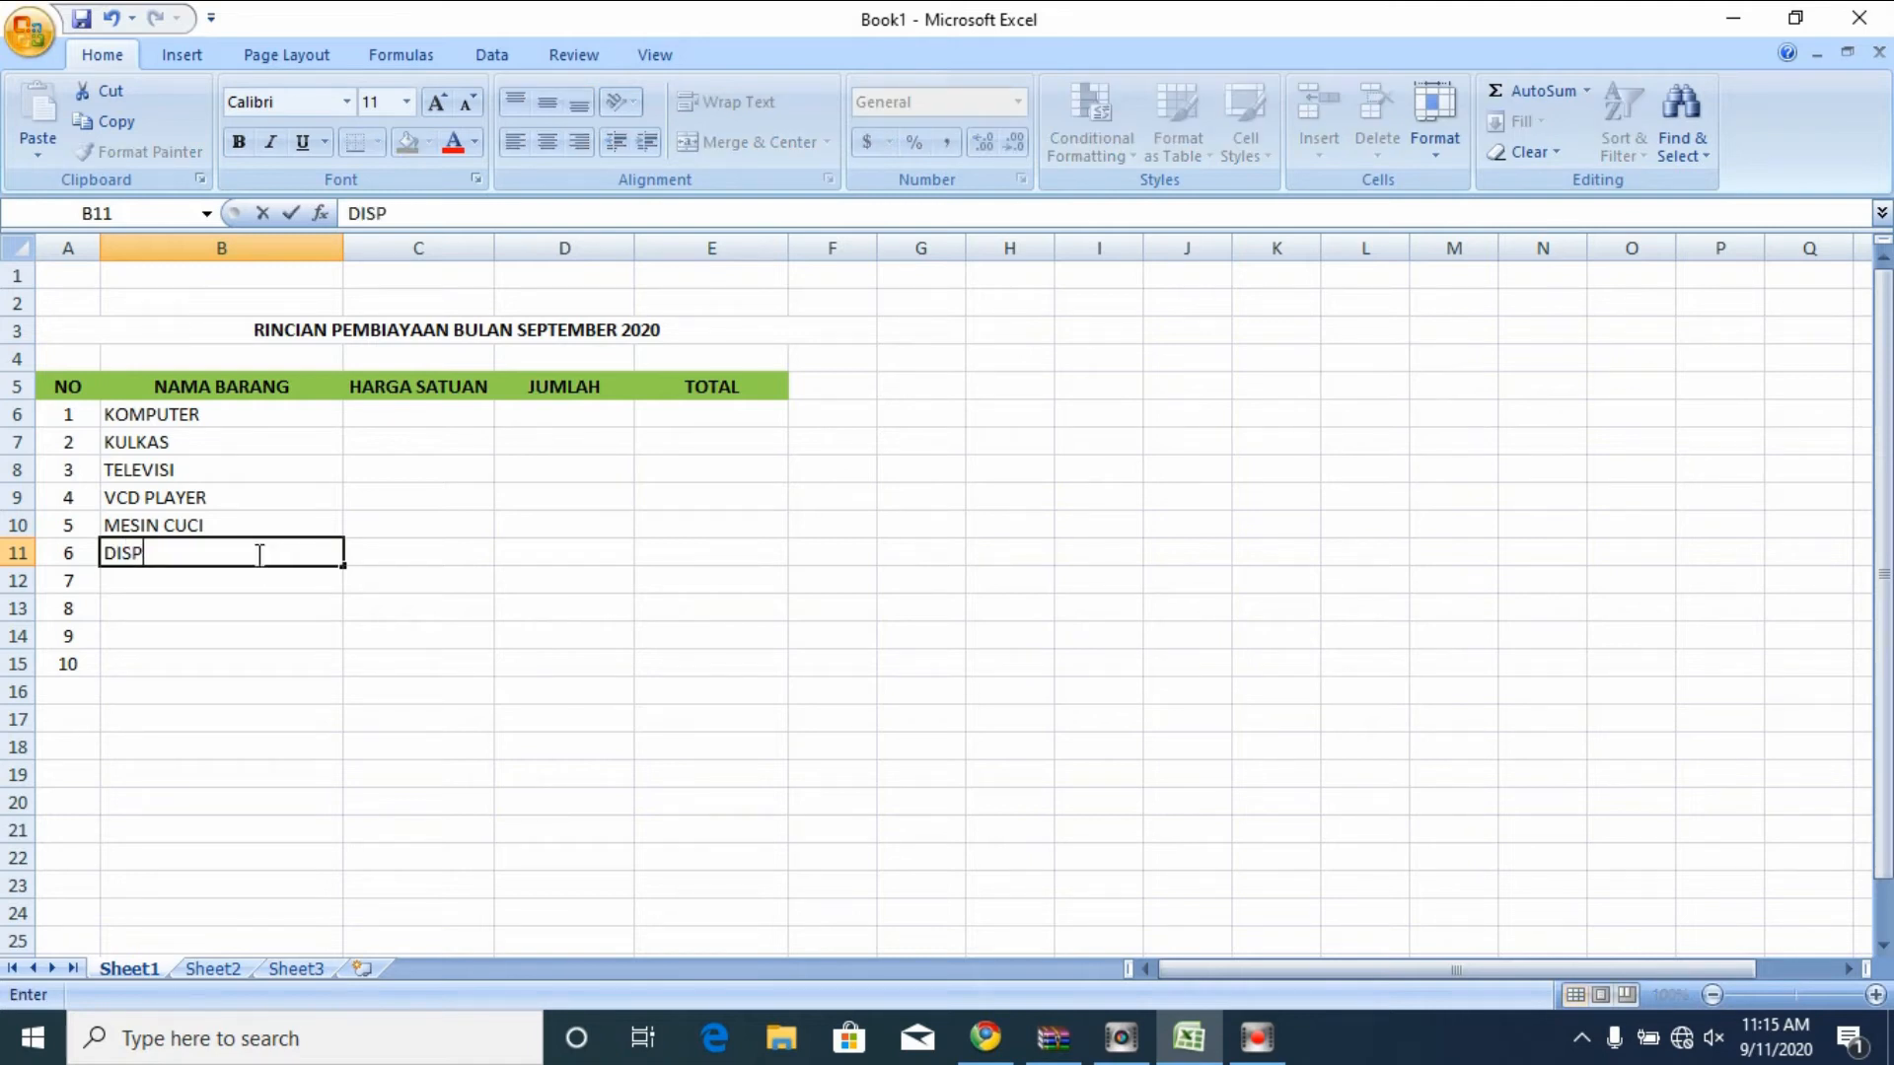
type("ENSER")
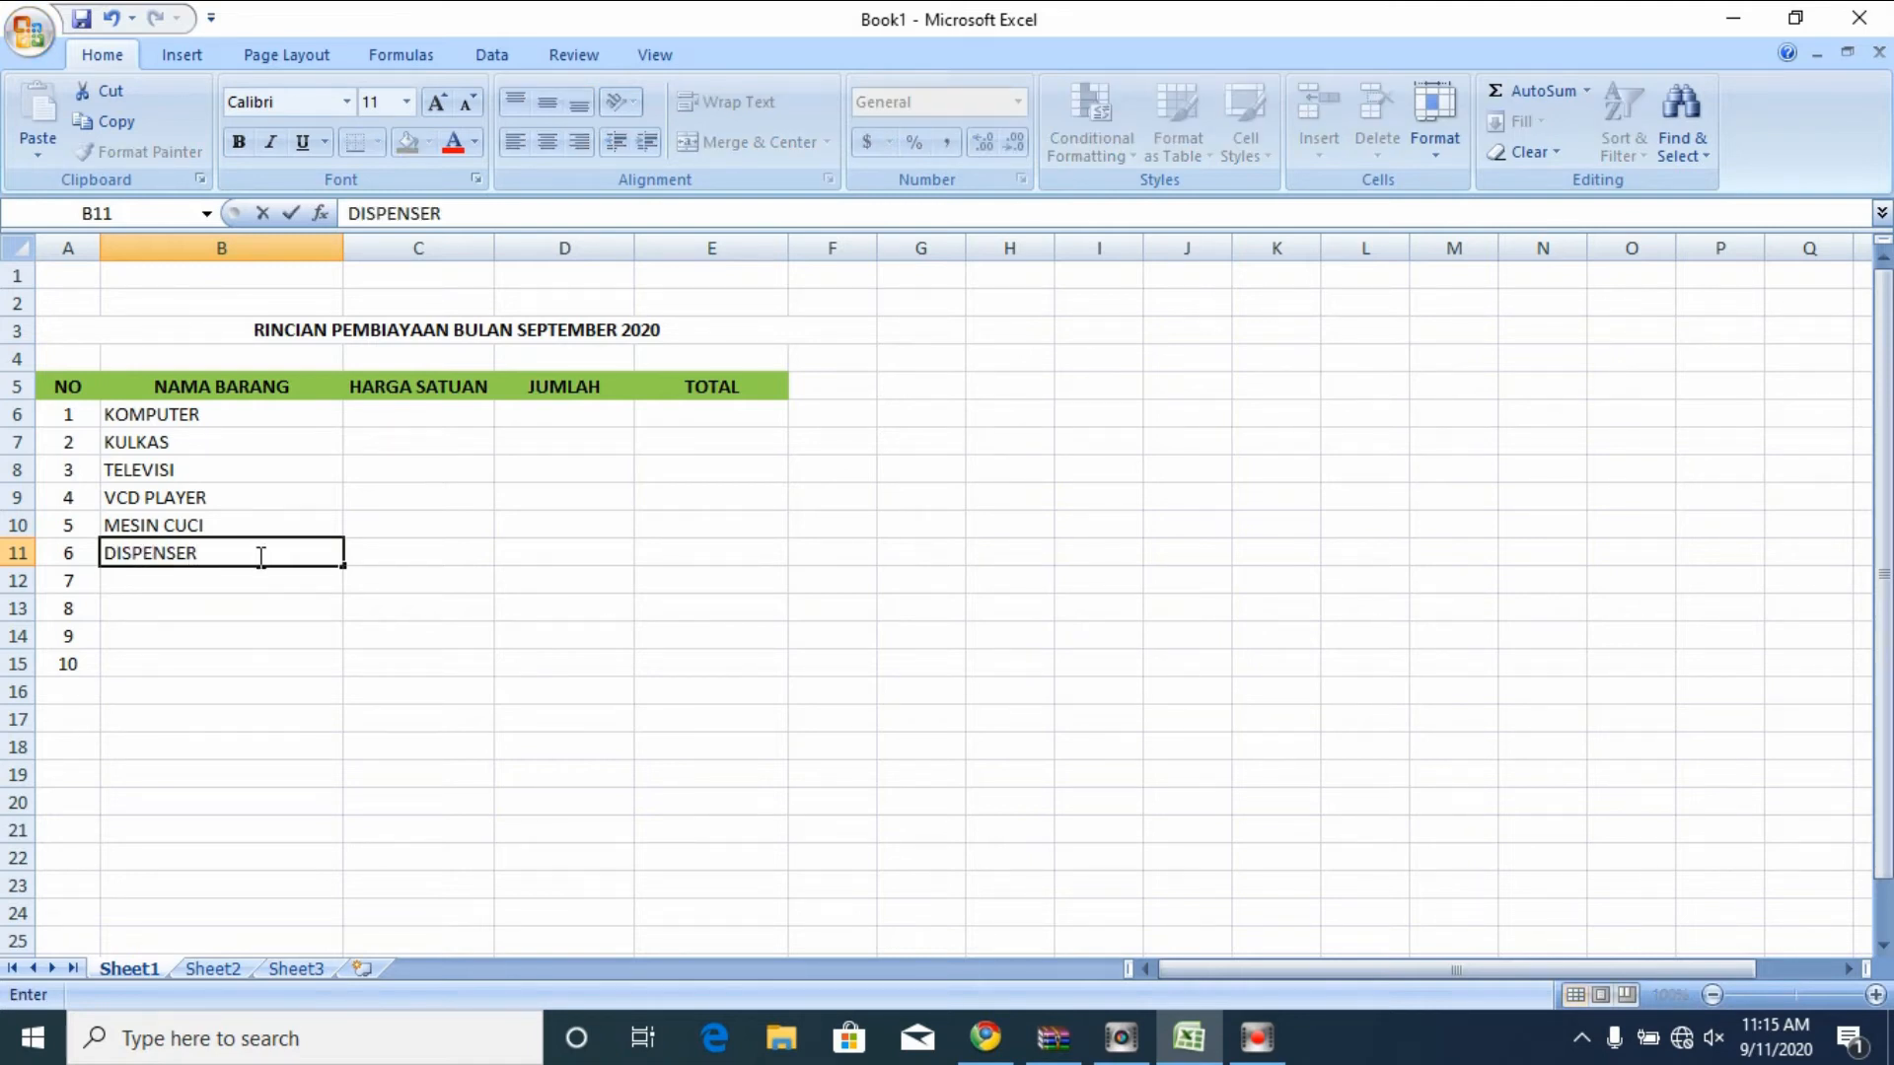
key("Return")
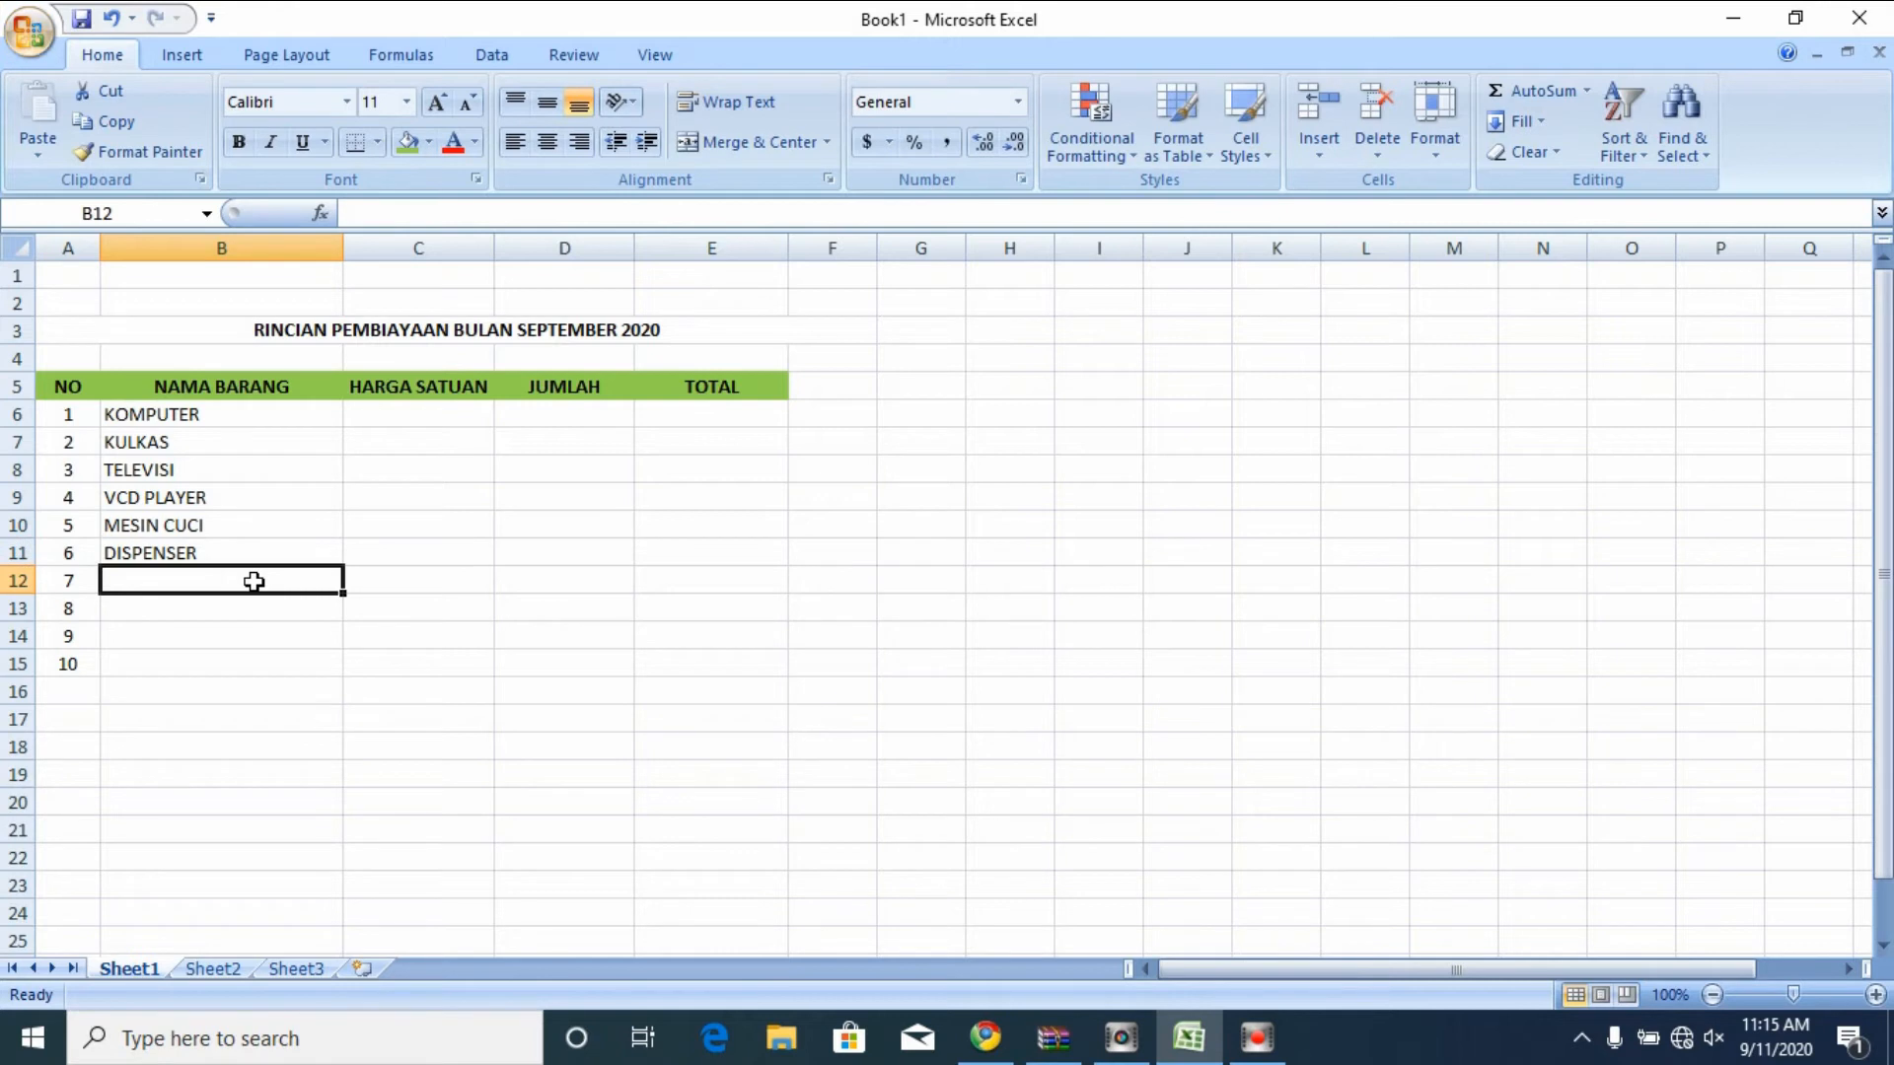
type("TAPE")
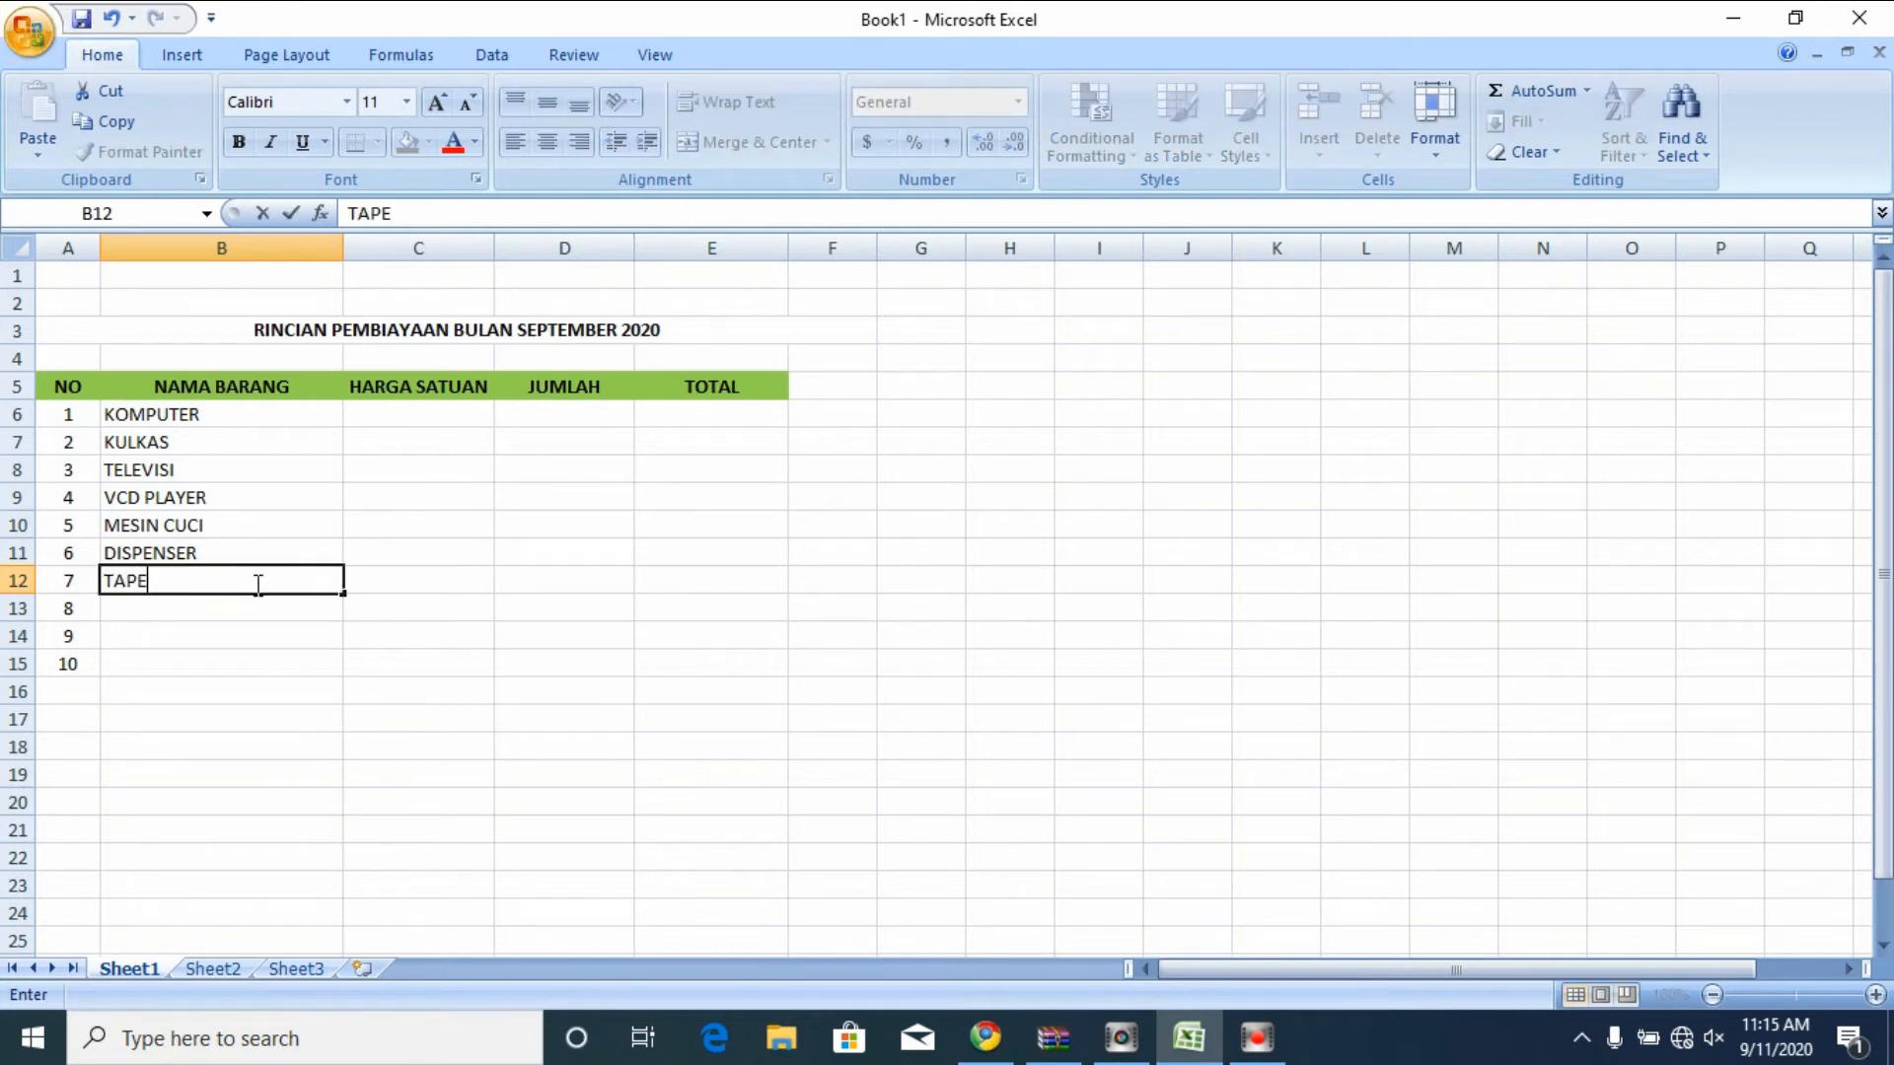
left_click(300, 608)
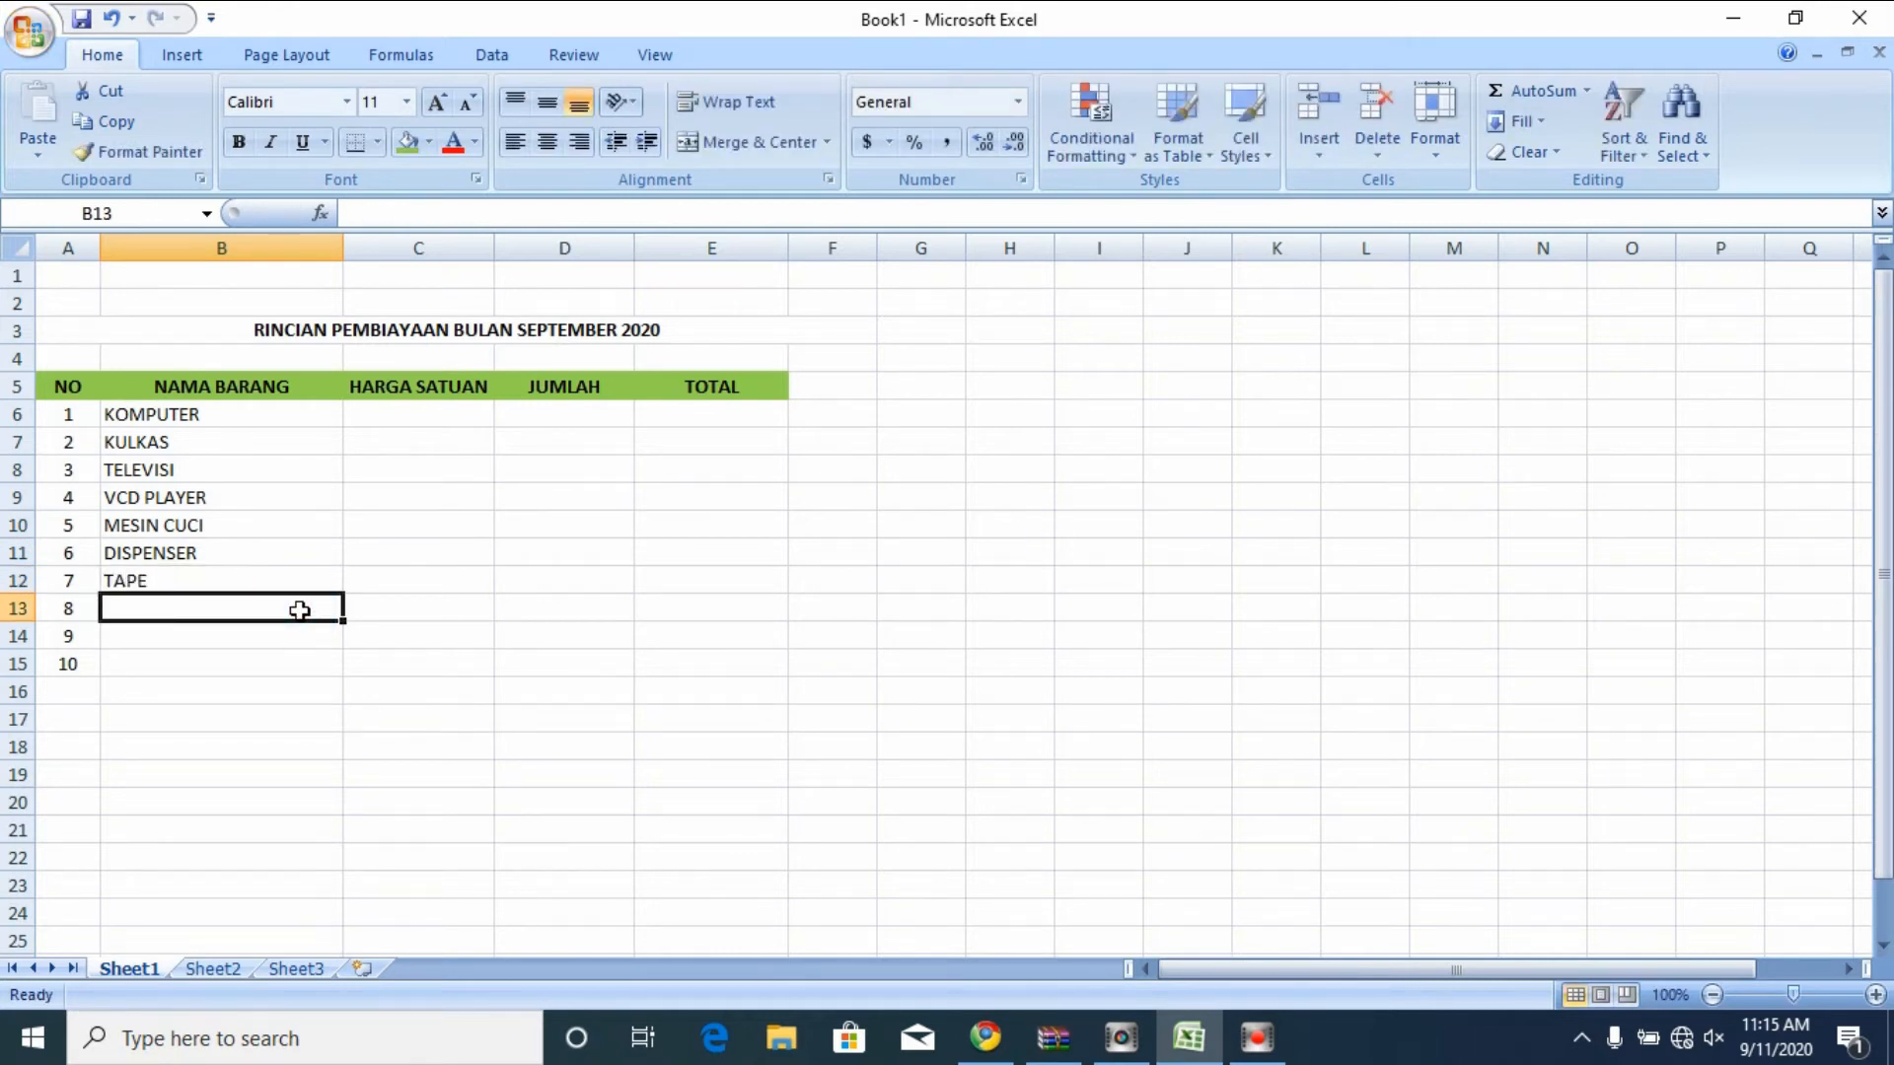
type("WALKMAN")
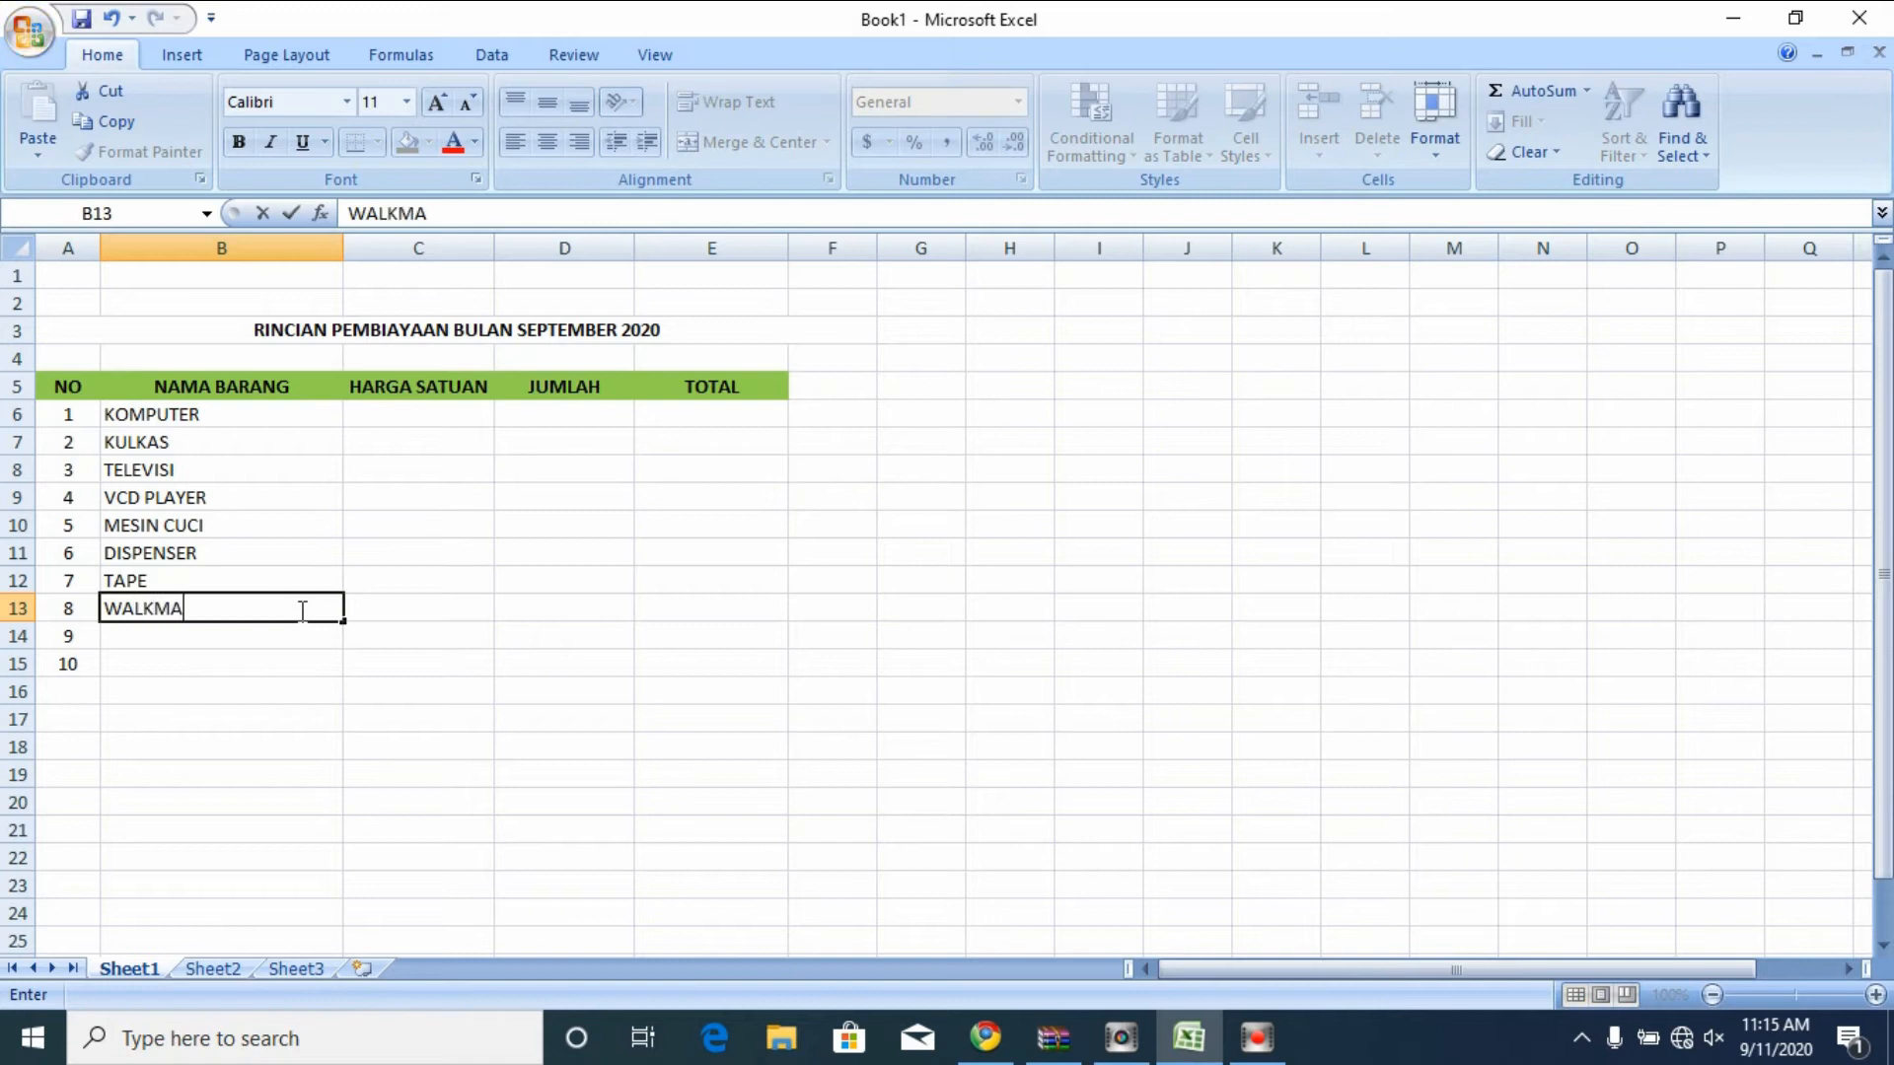
- Enter the item names KOMPOR GAS in B14 and MAGIC JAR in B15
left_click(289, 636)
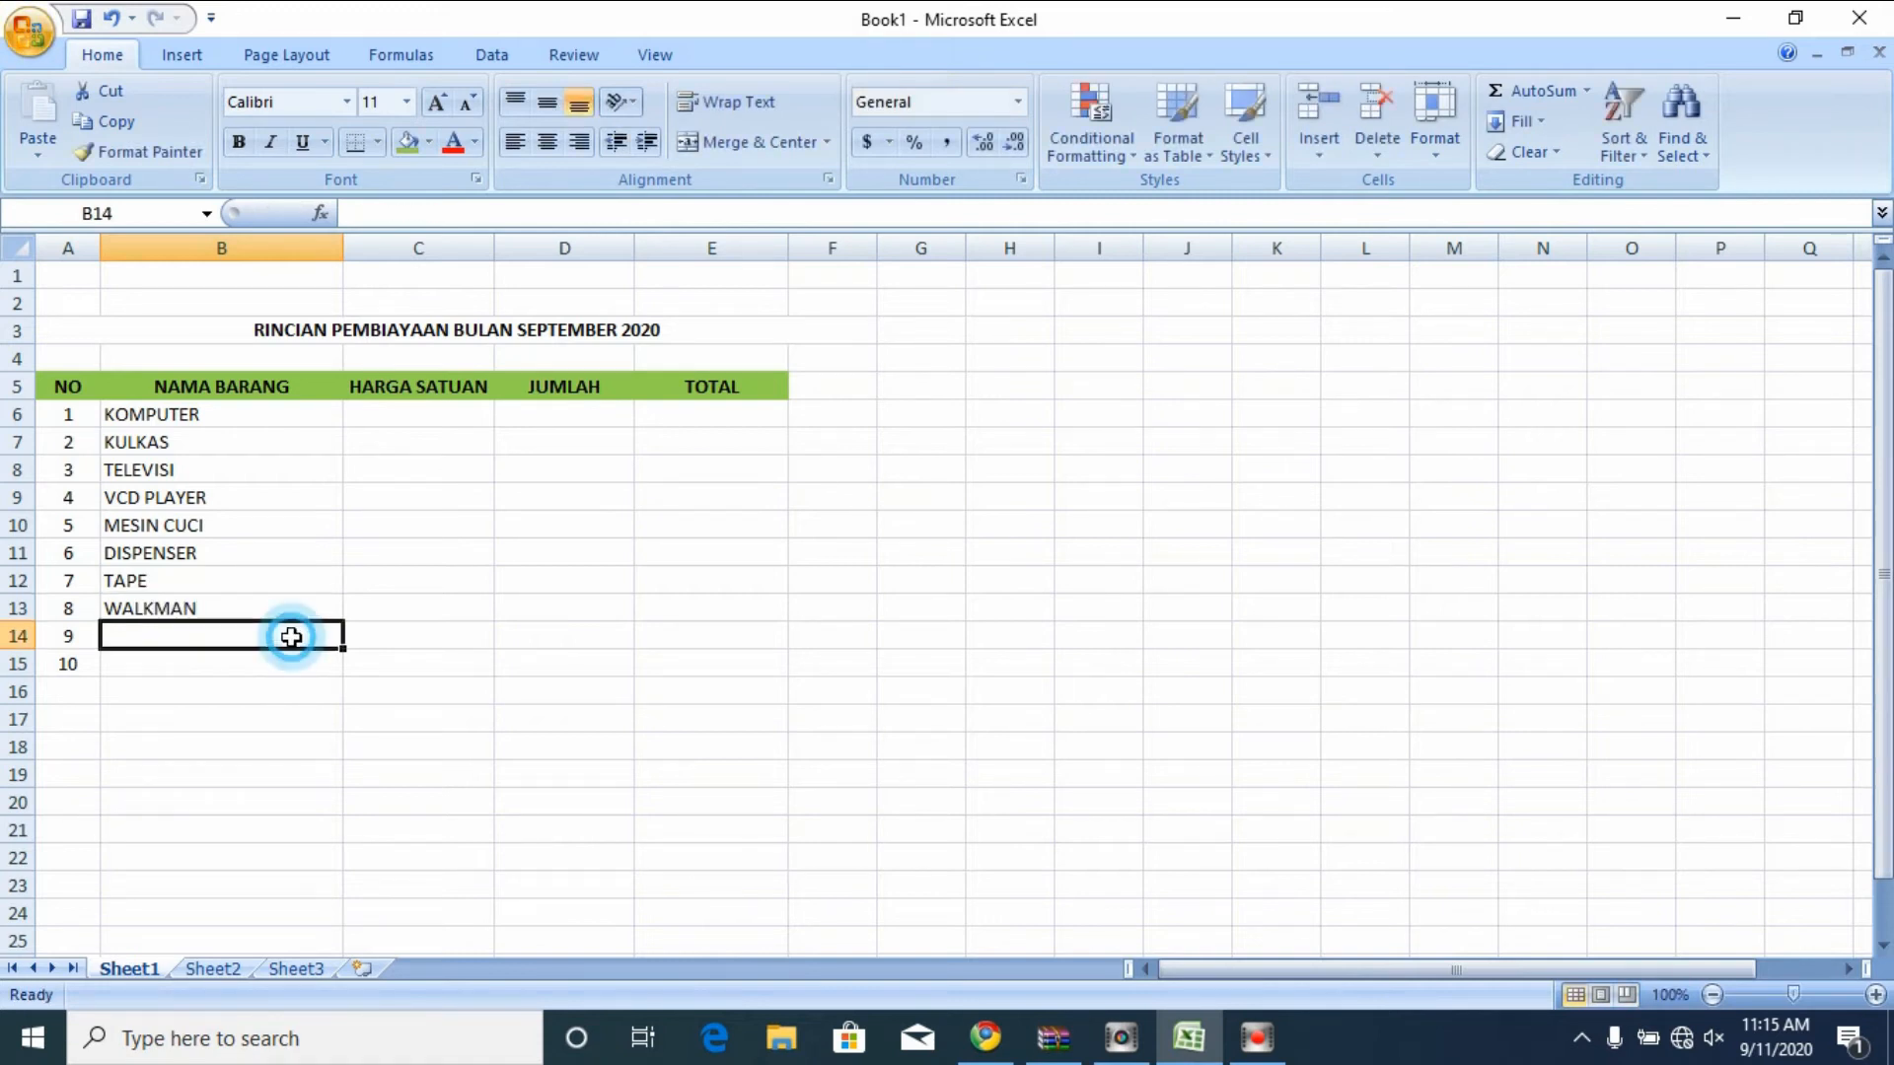
type("KOMPO")
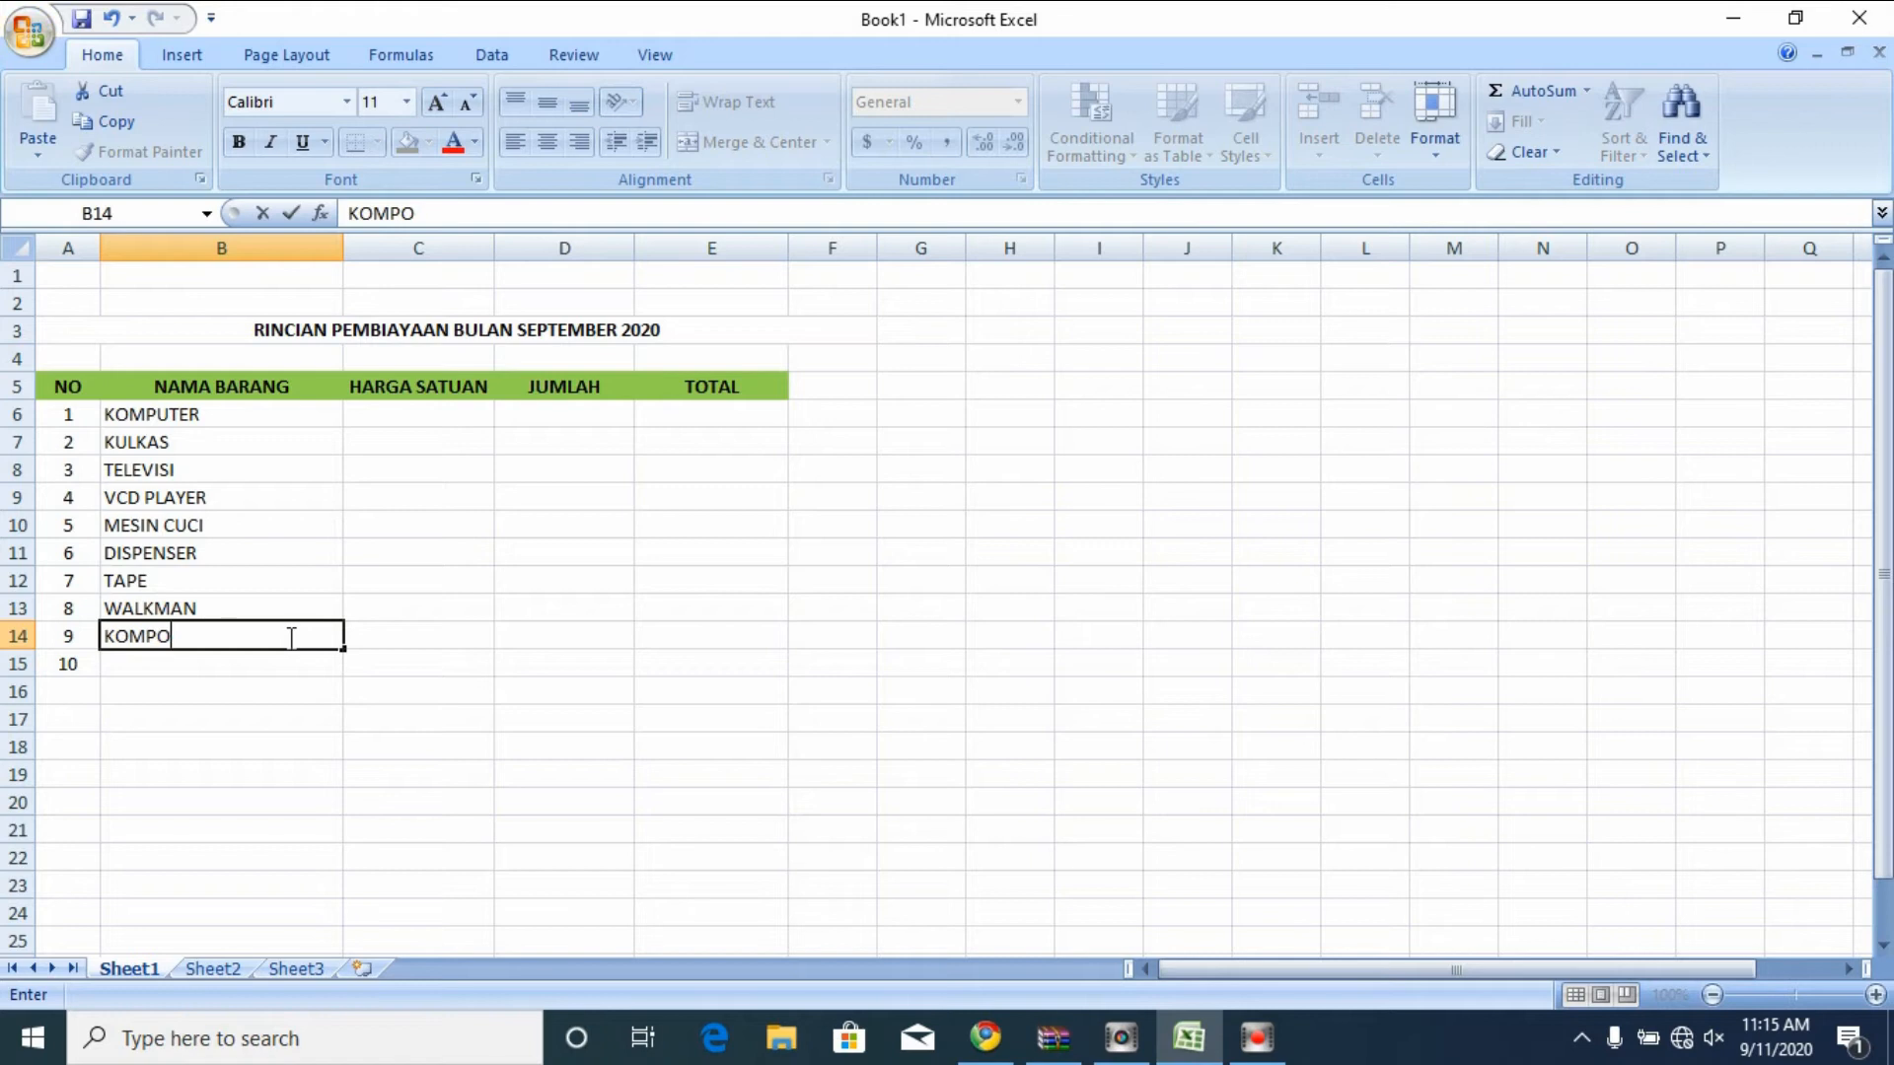
type("R GAS")
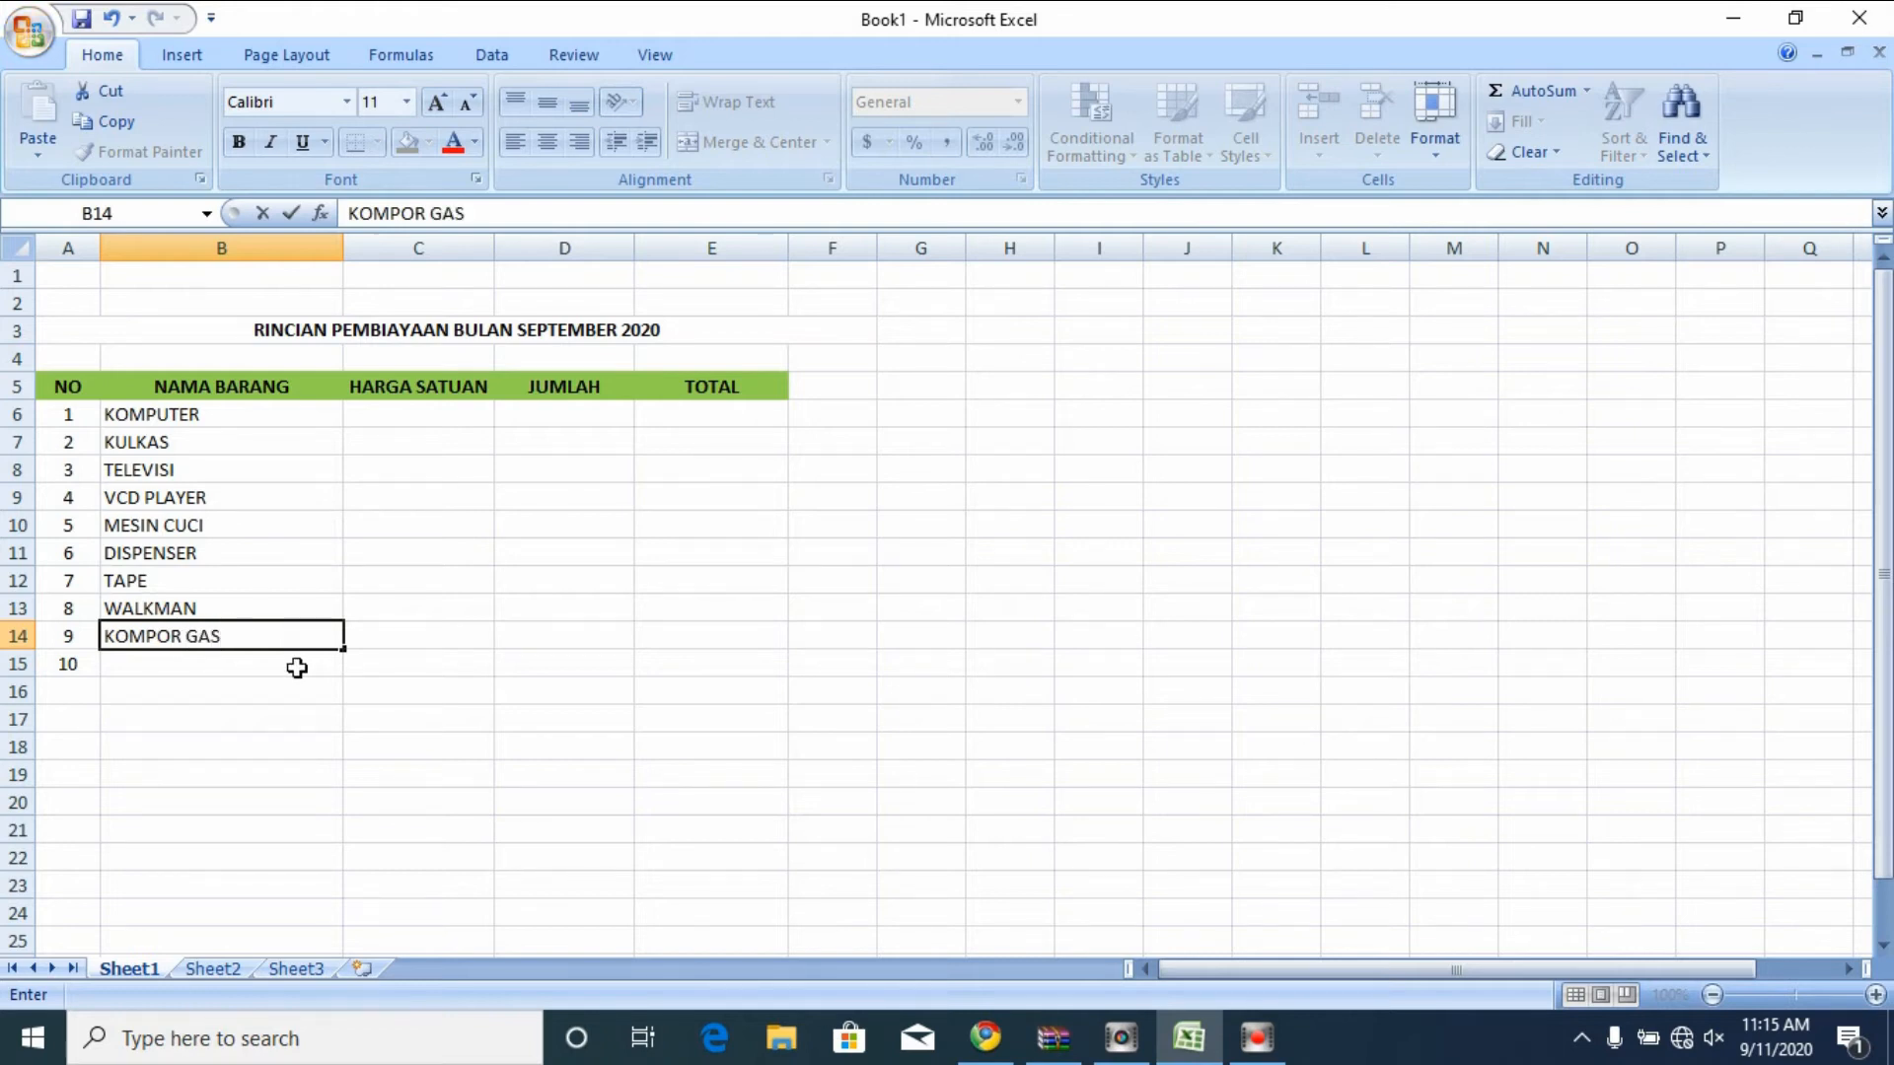
left_click(297, 666)
type("MA")
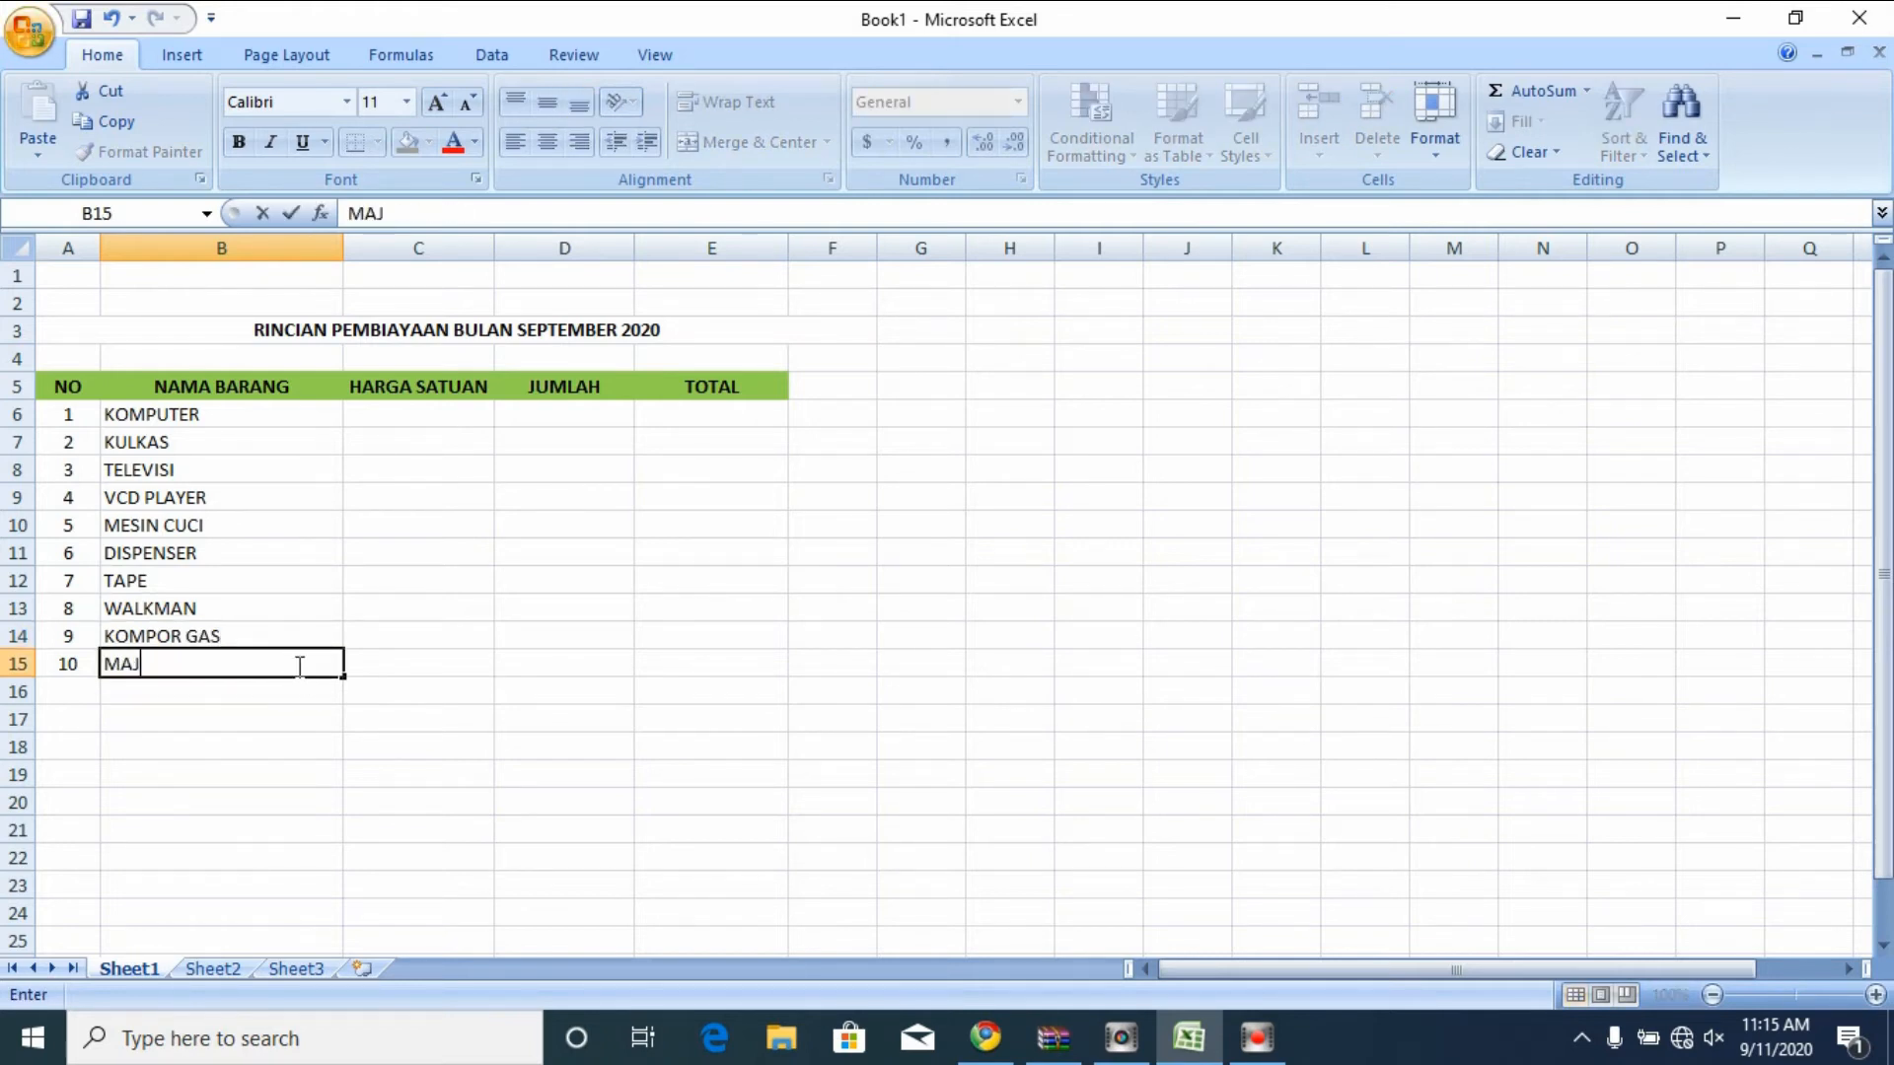
type("GIC JAR")
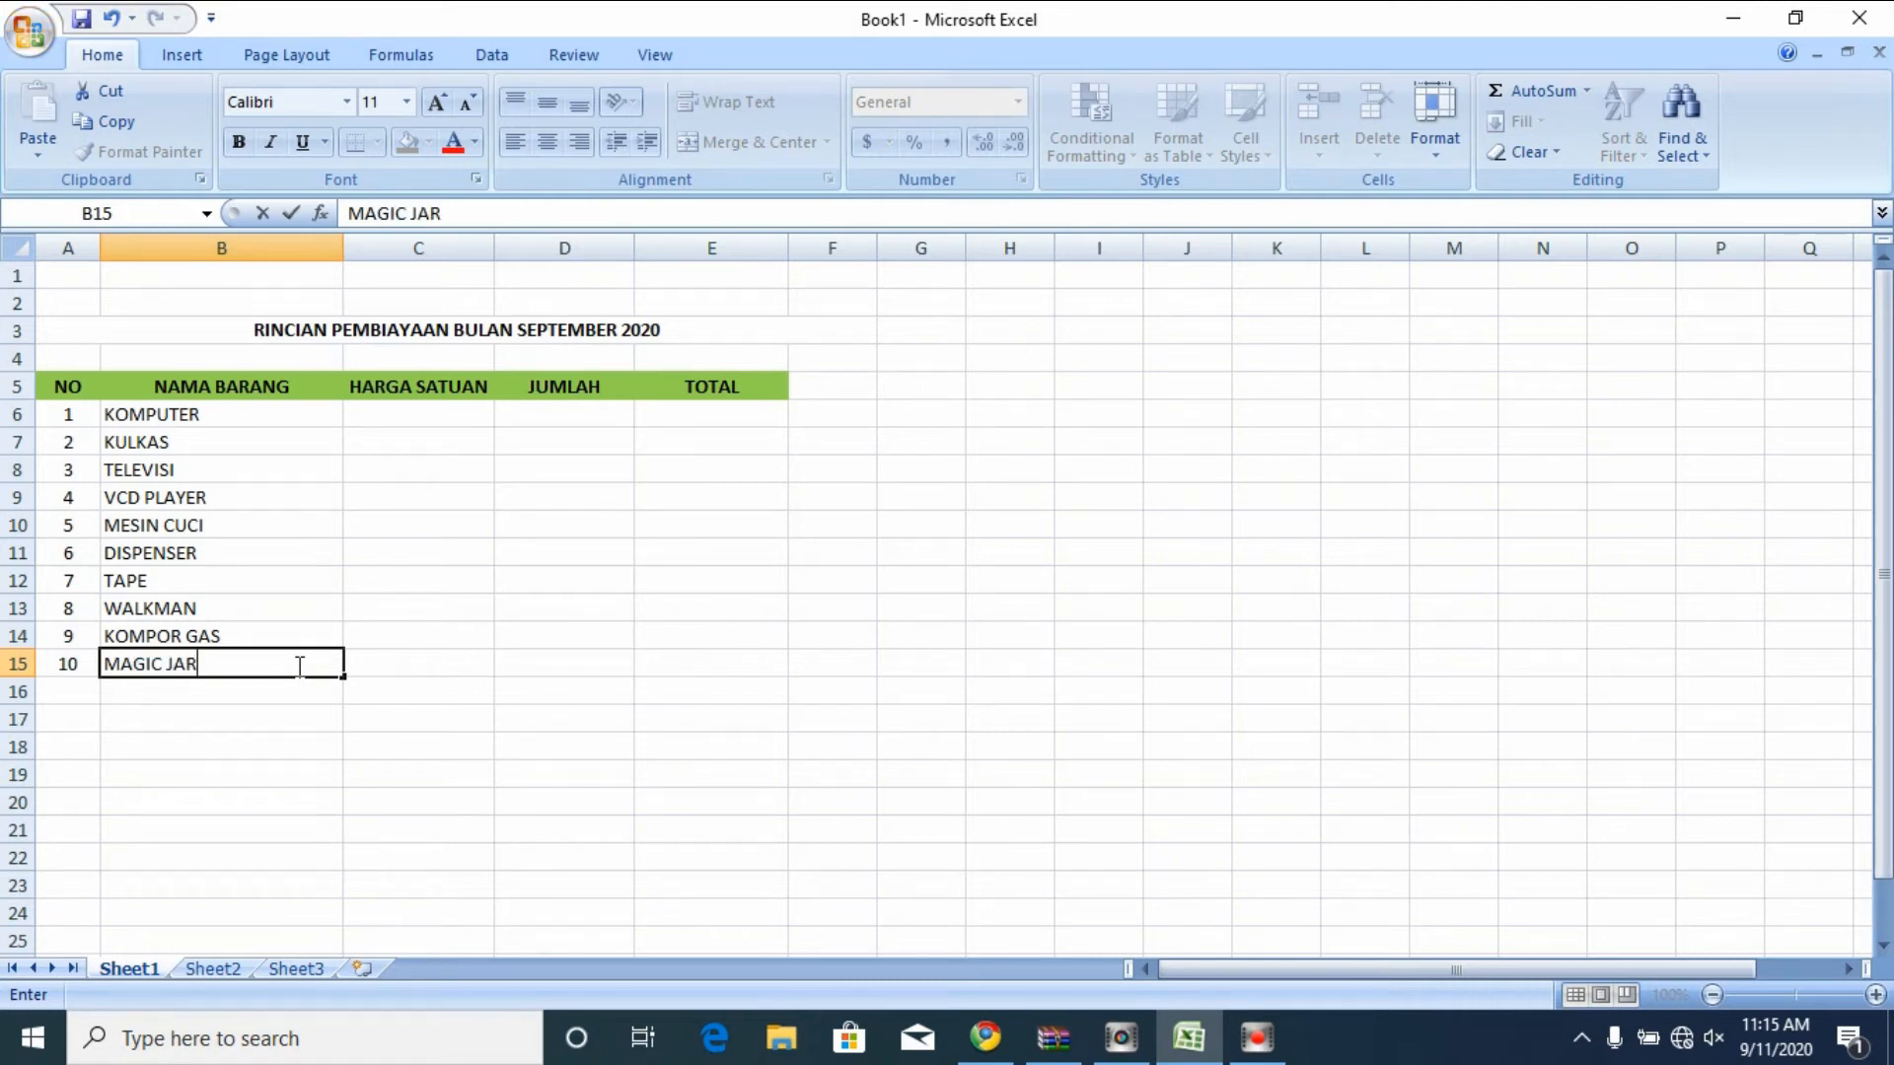
left_click(415, 670)
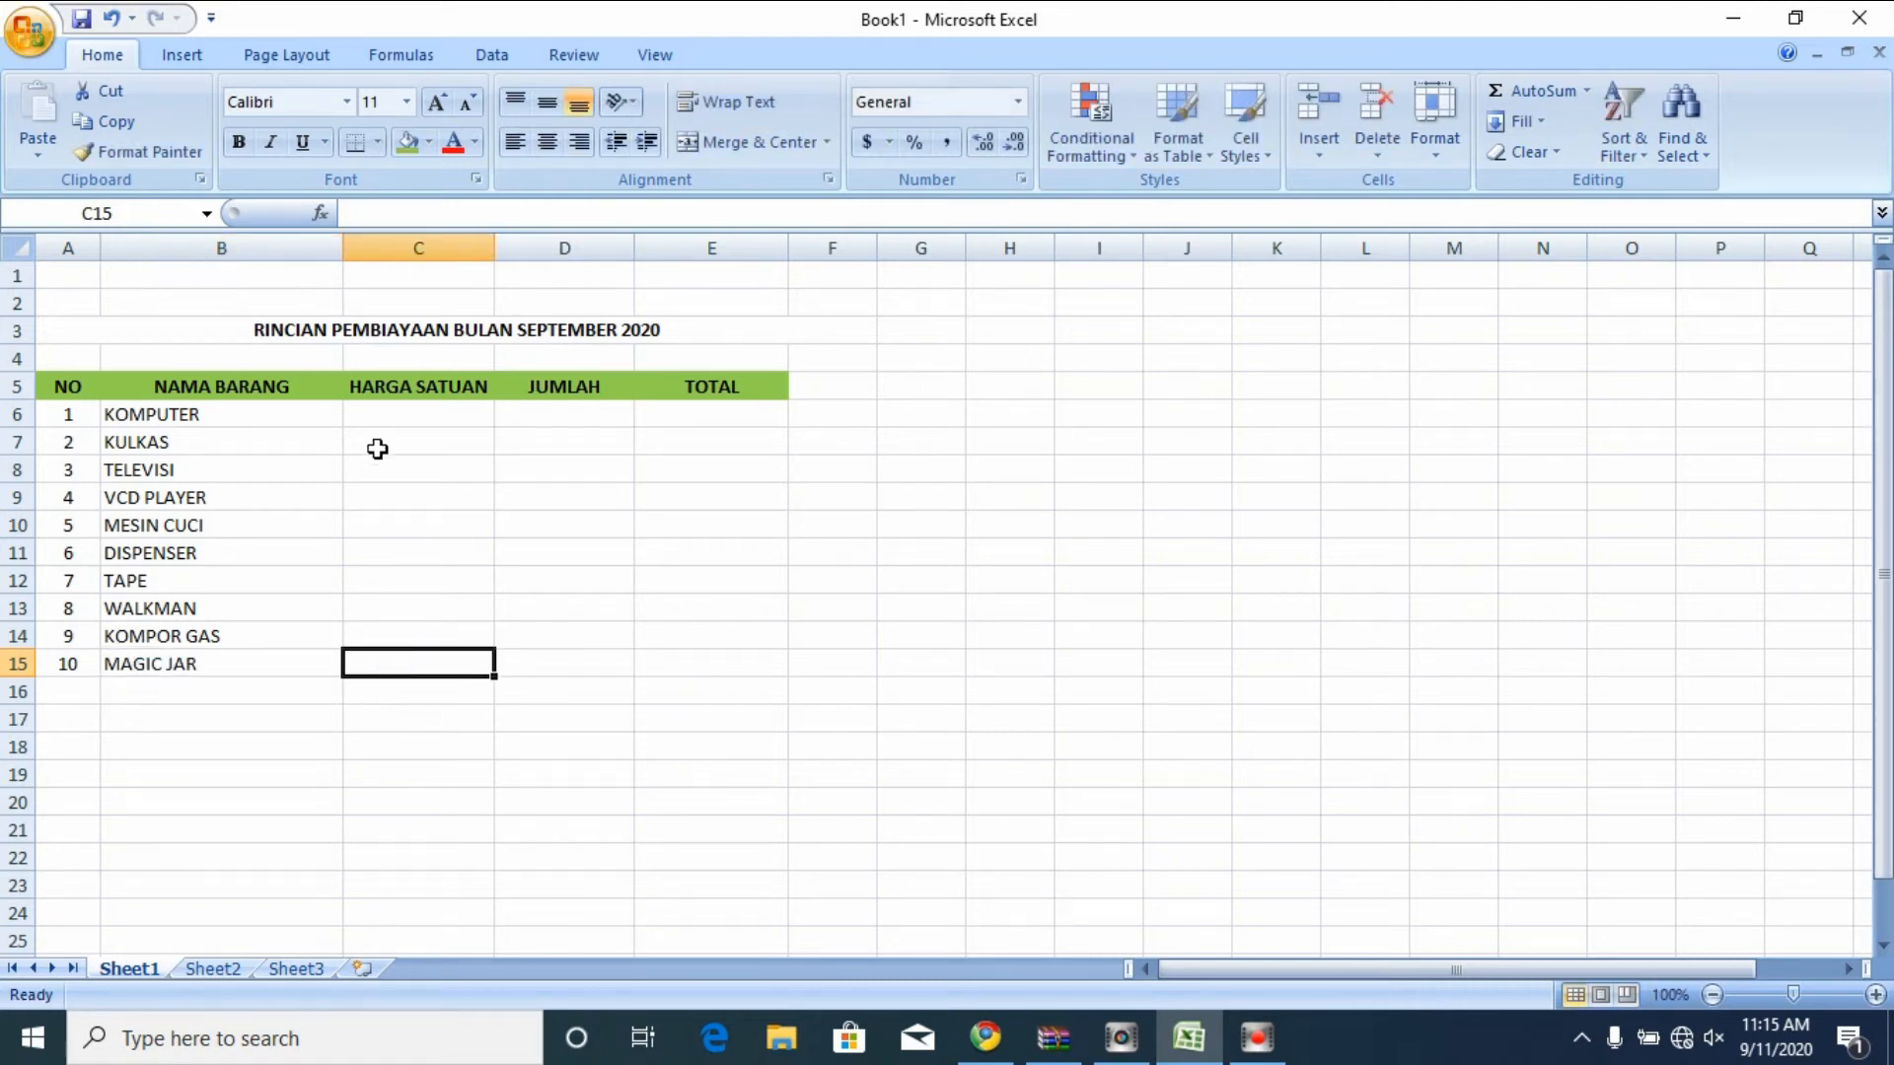
- Enter the unit prices 5000000 for KOMPUTER in C6 and 1250000 for KULKAS in C7
left_click(416, 416)
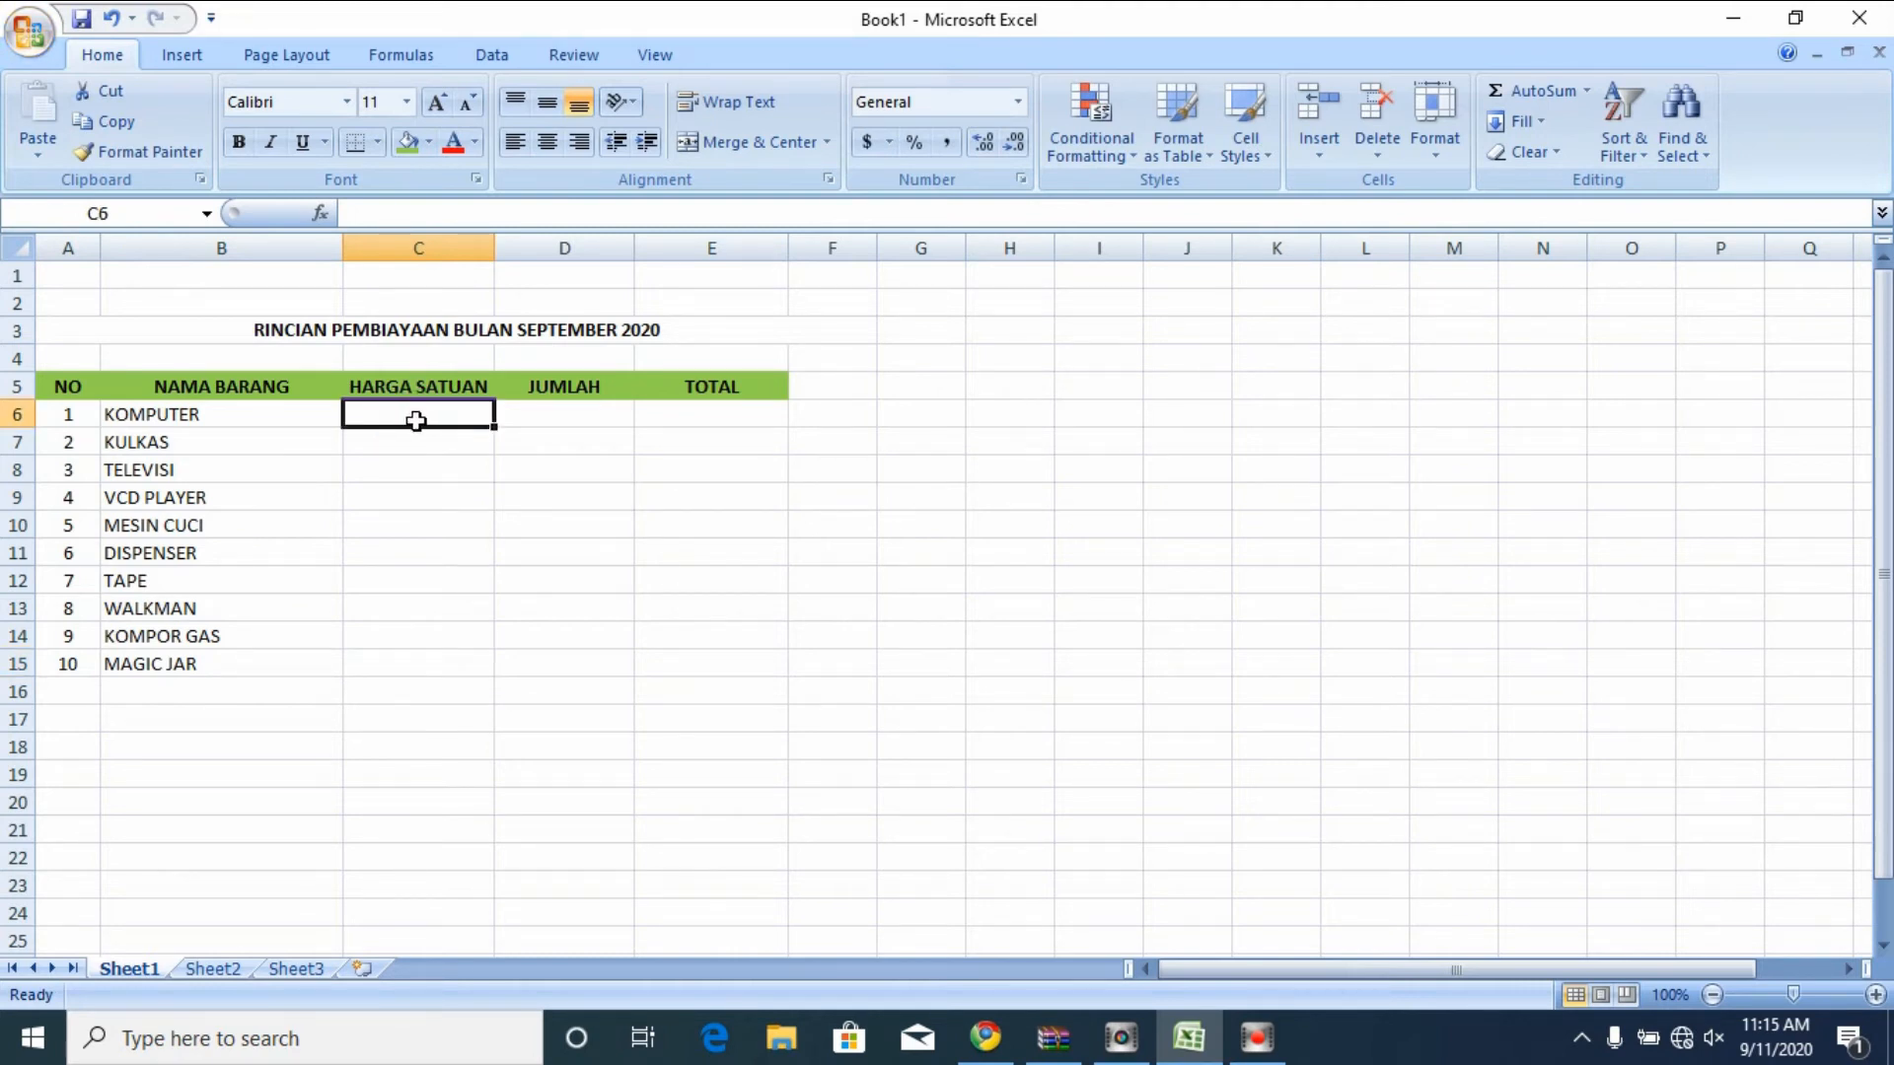
type("5")
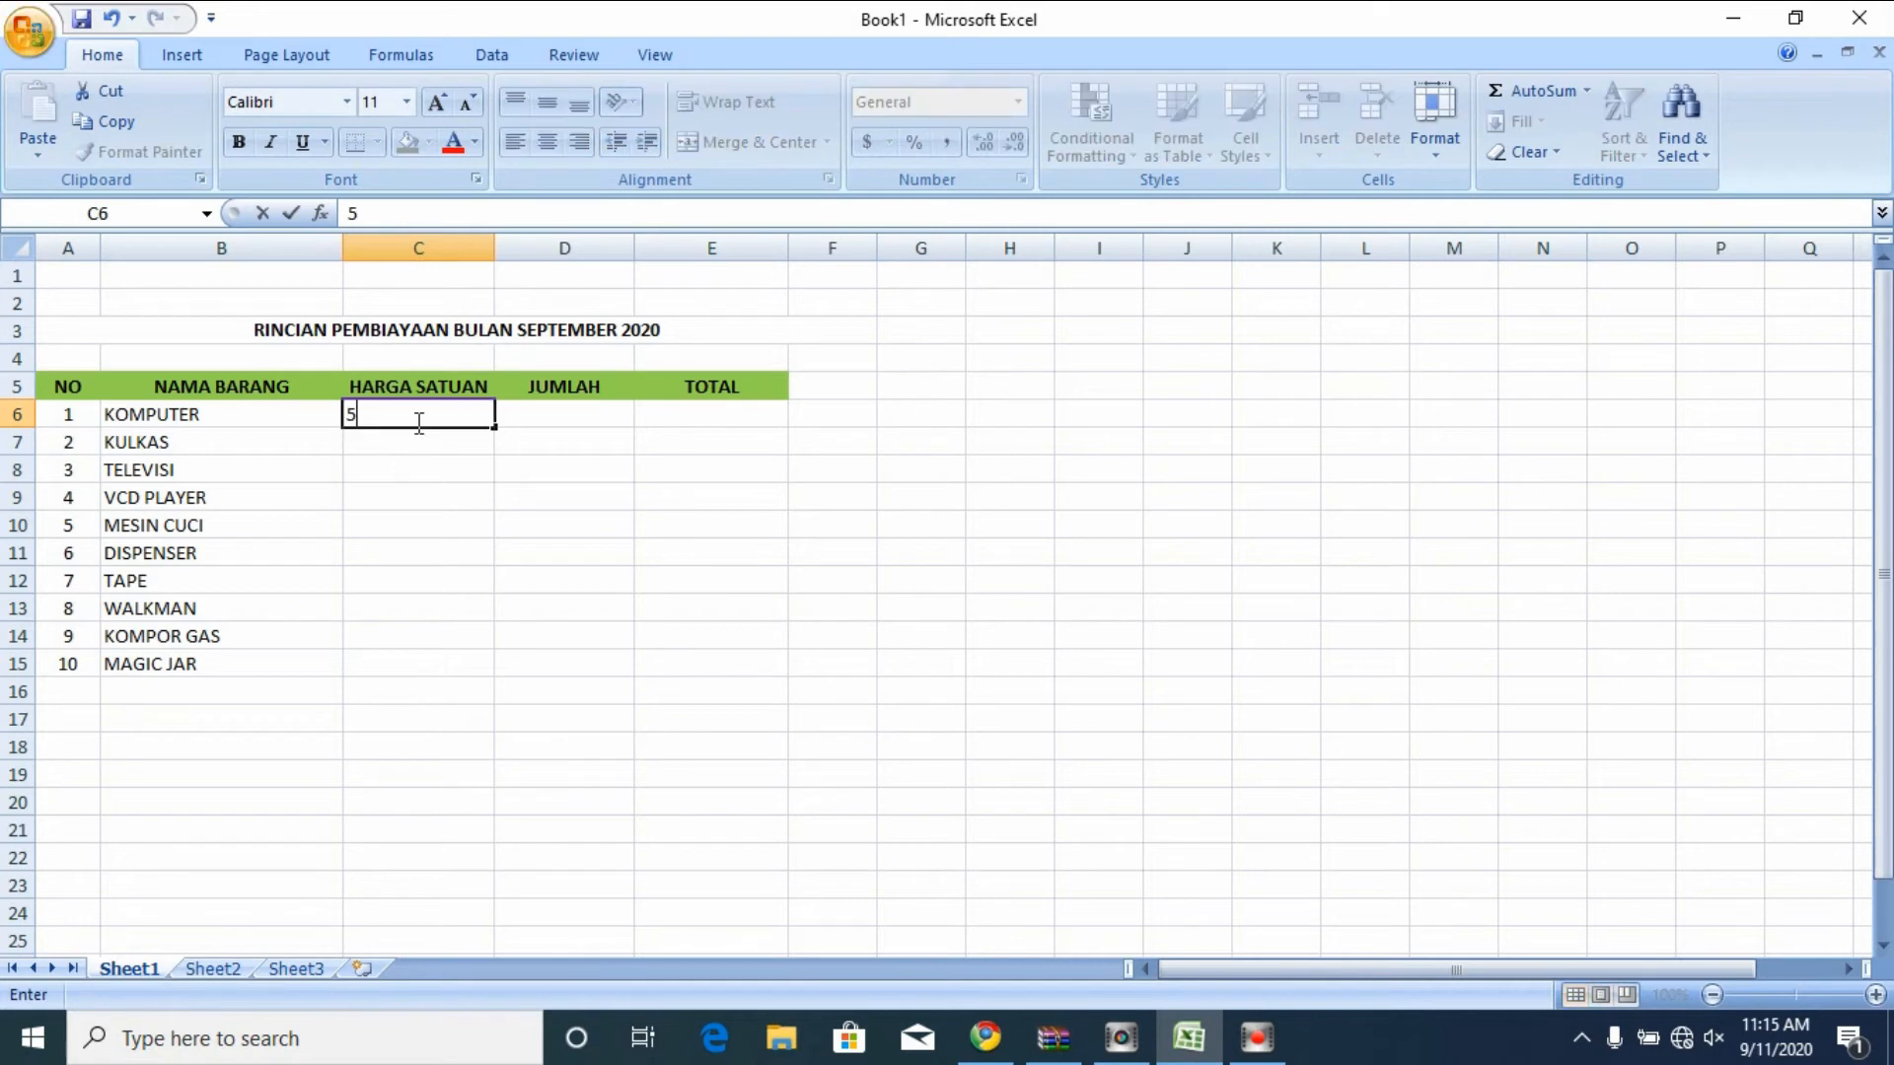
type("000000")
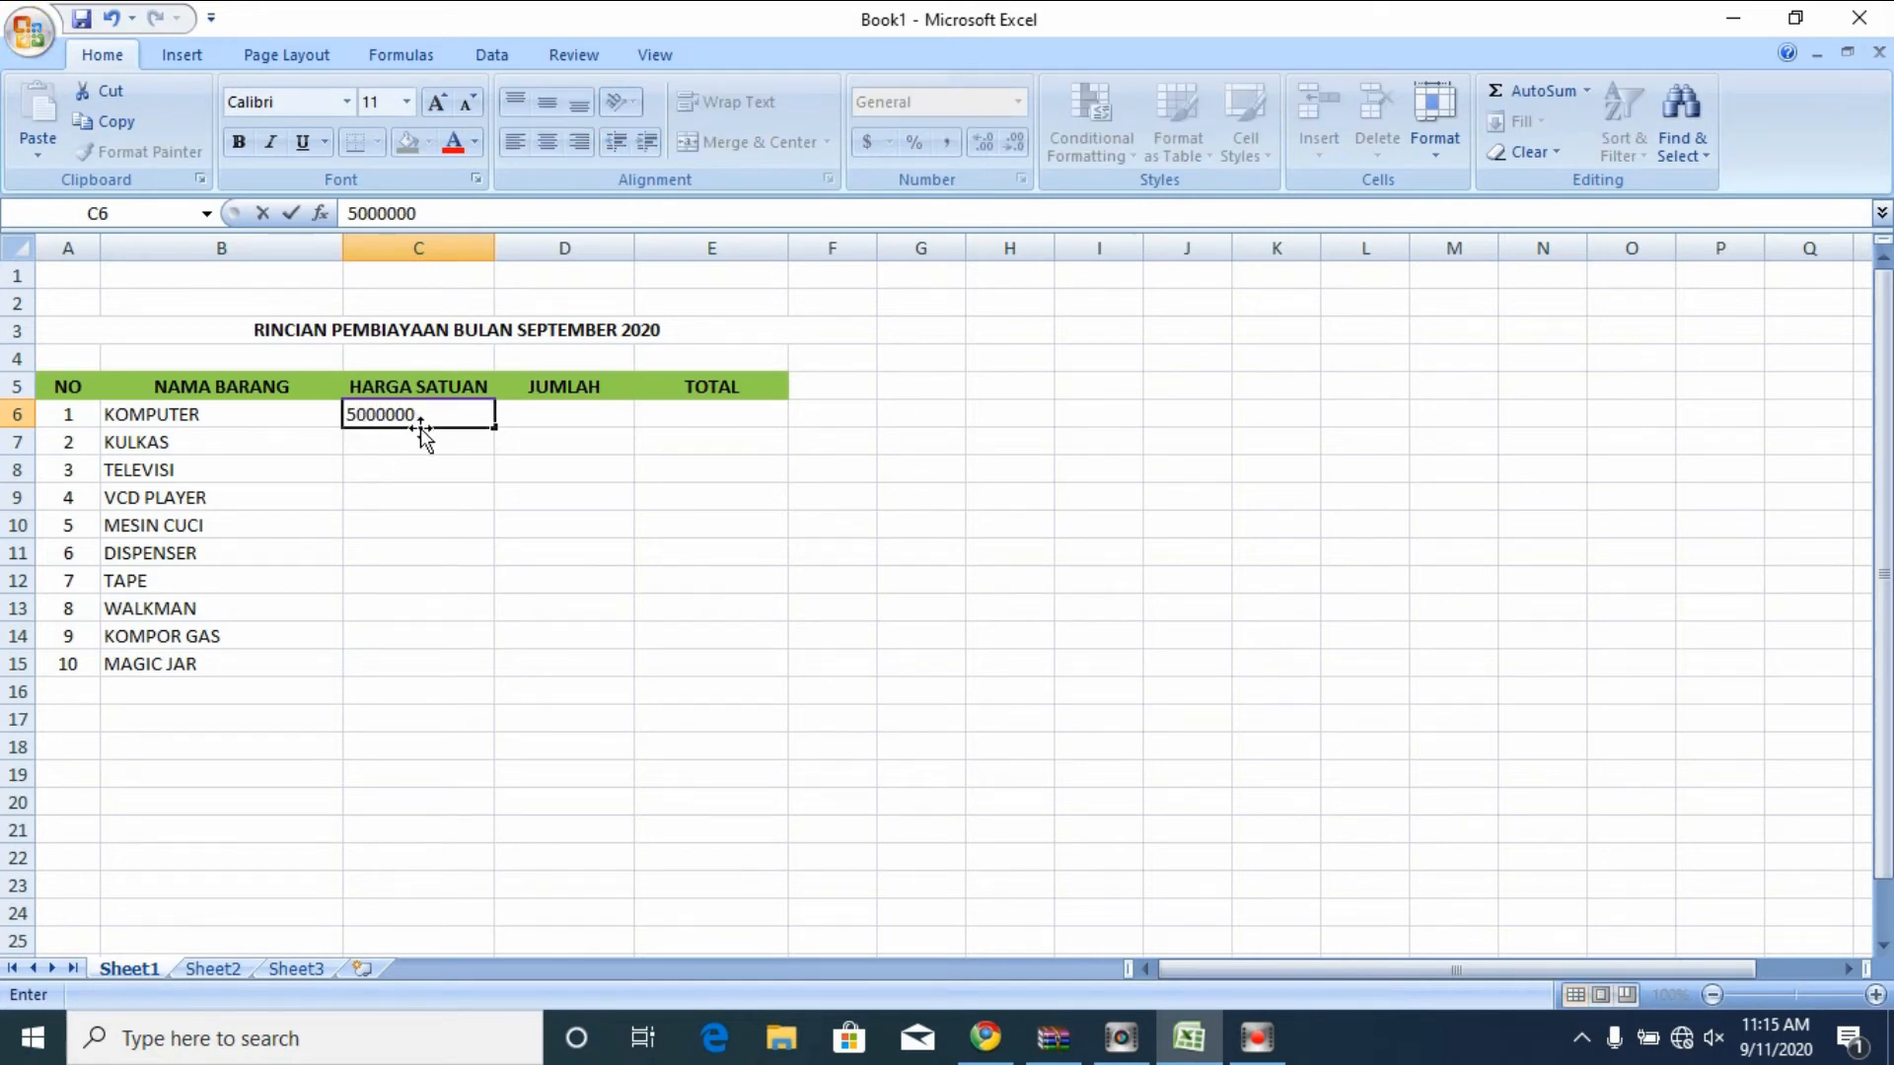
key("Return")
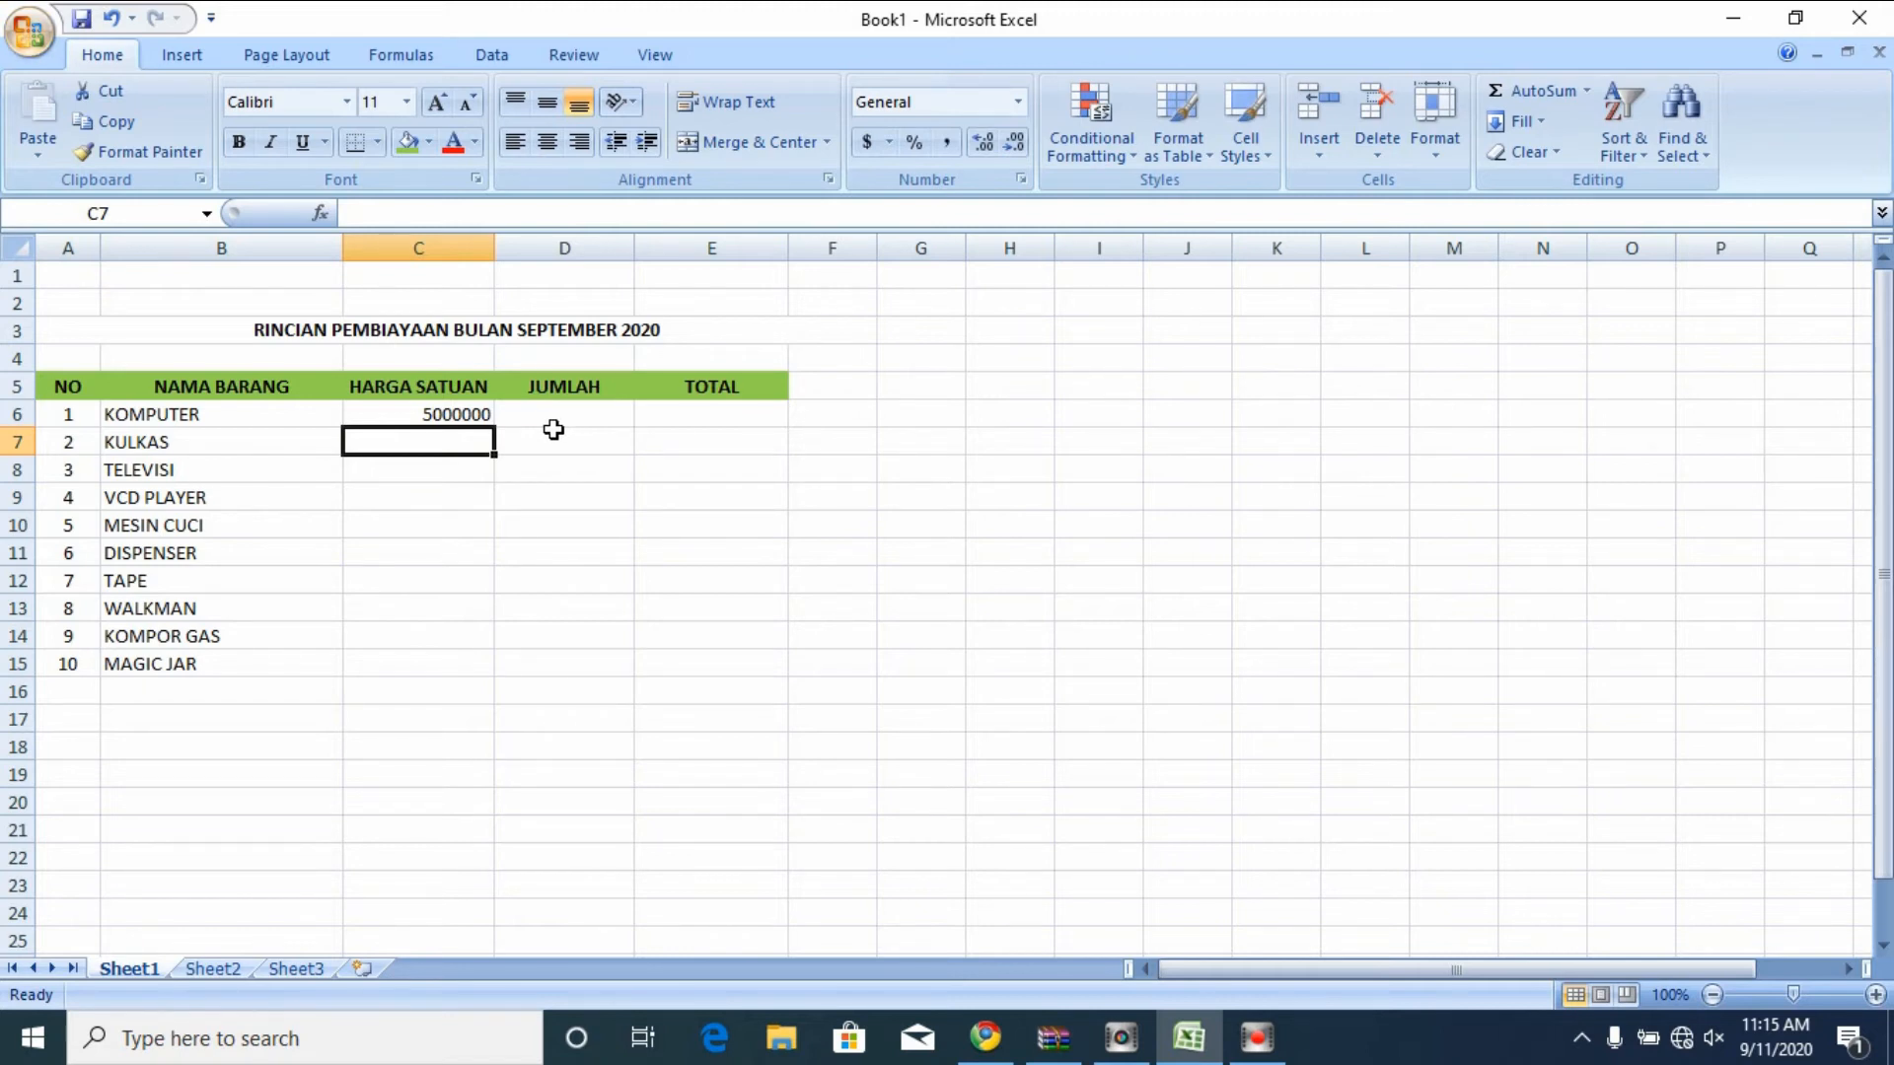
type("1")
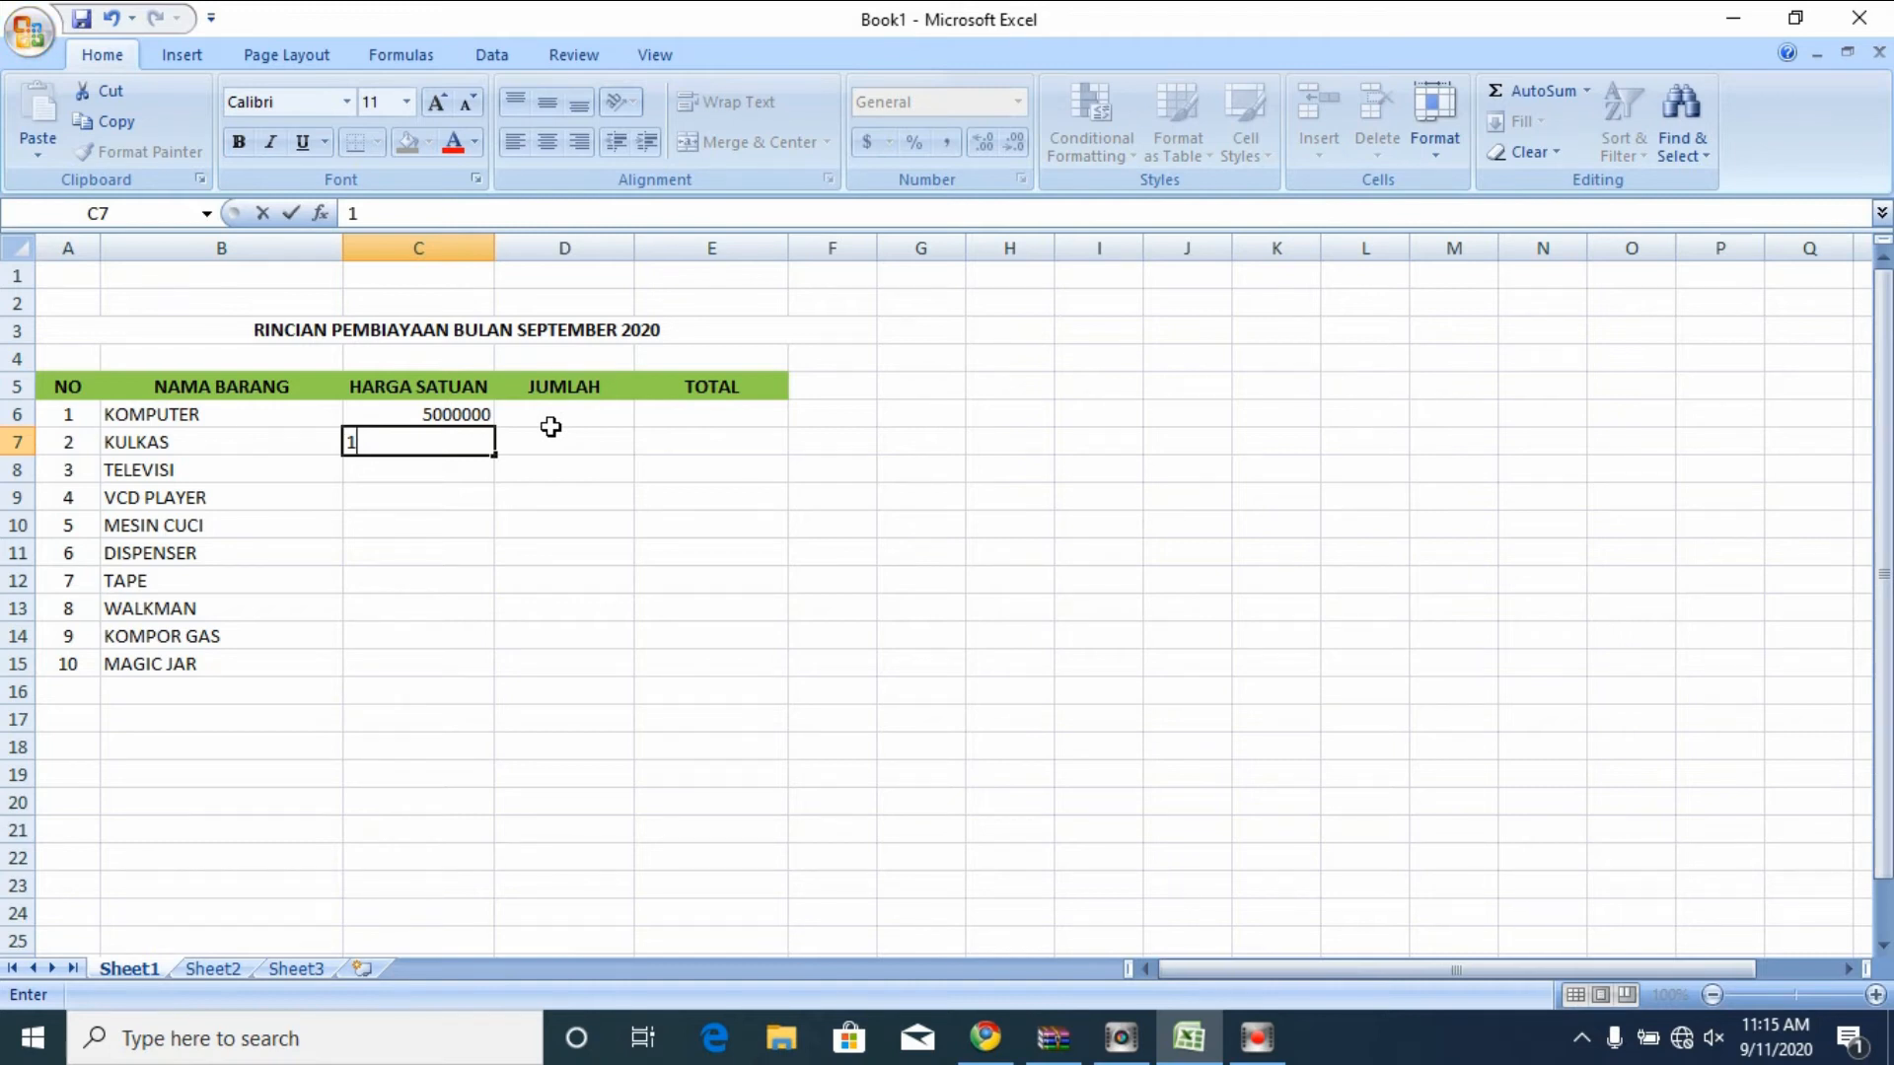
type("250000")
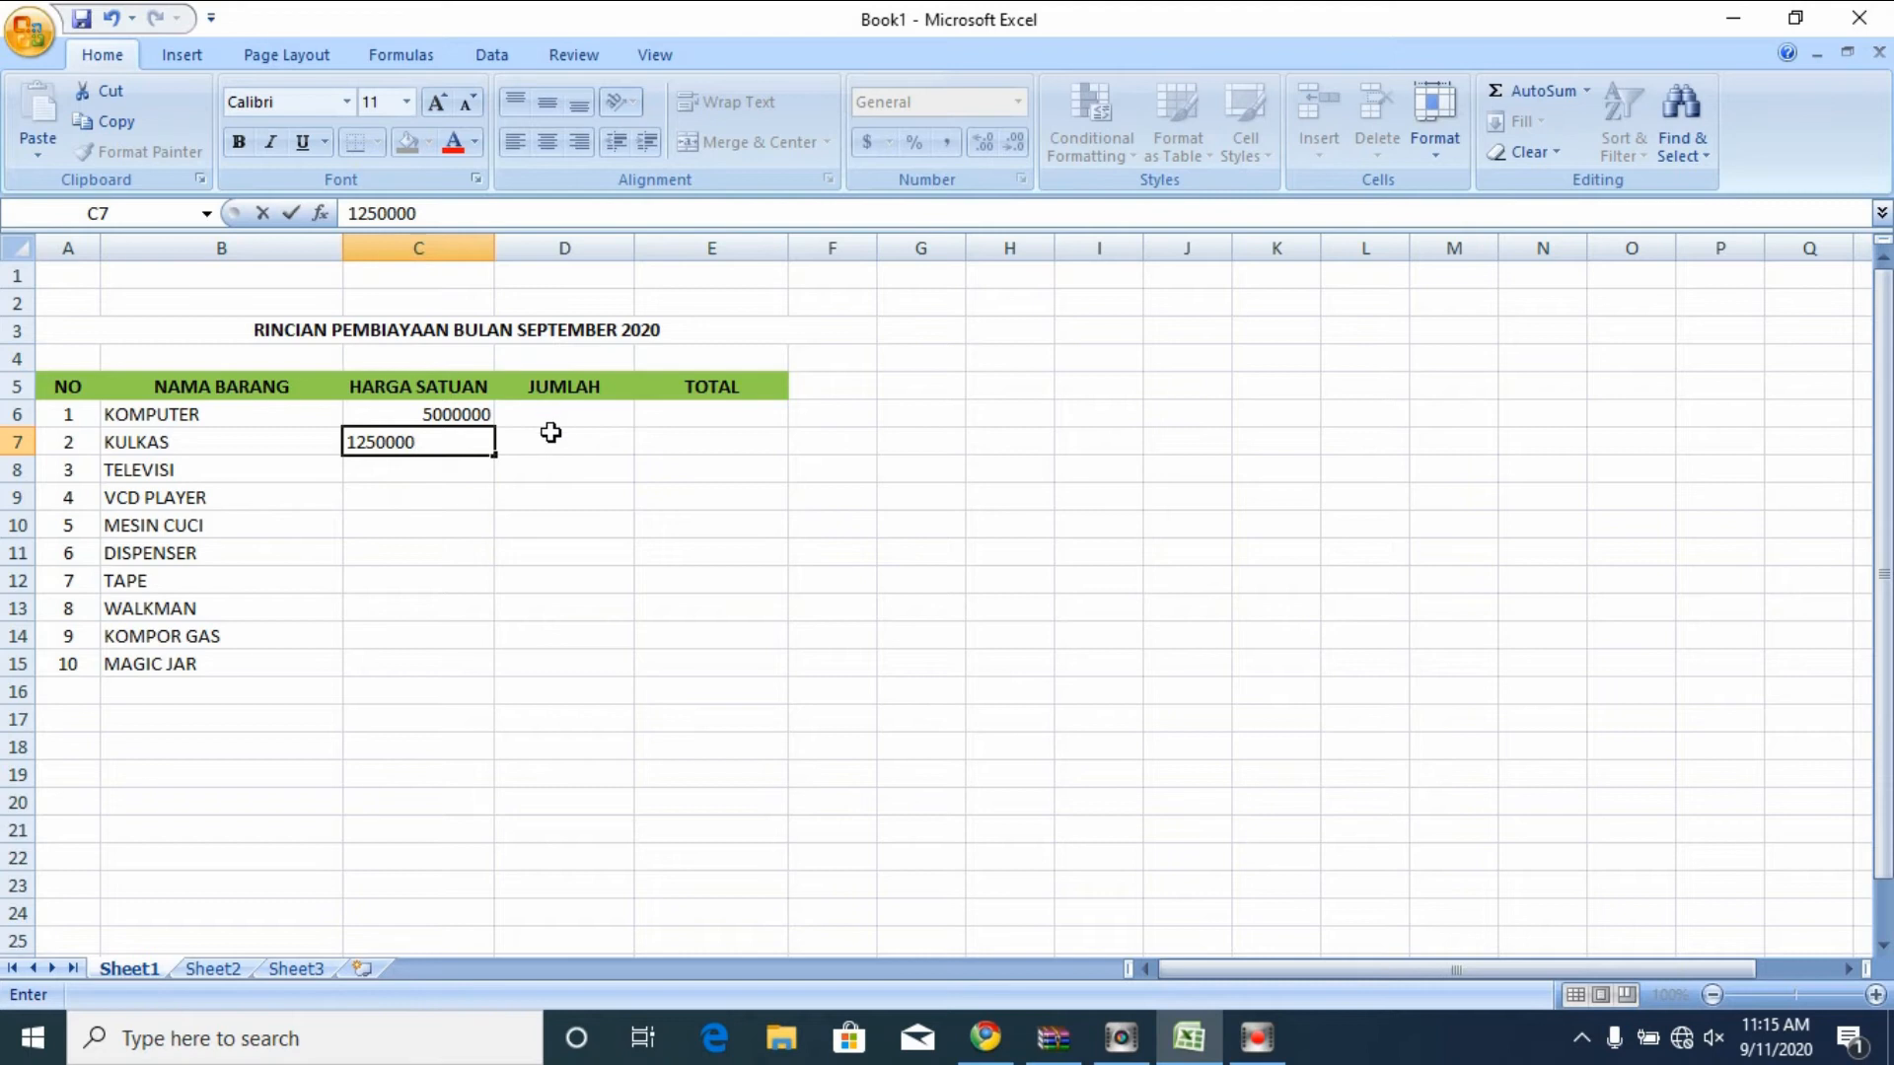
- Enter the unit prices 1000000 for TELEVISI in C8 and 500000 for VCD PLAYER in C9
left_click(440, 468)
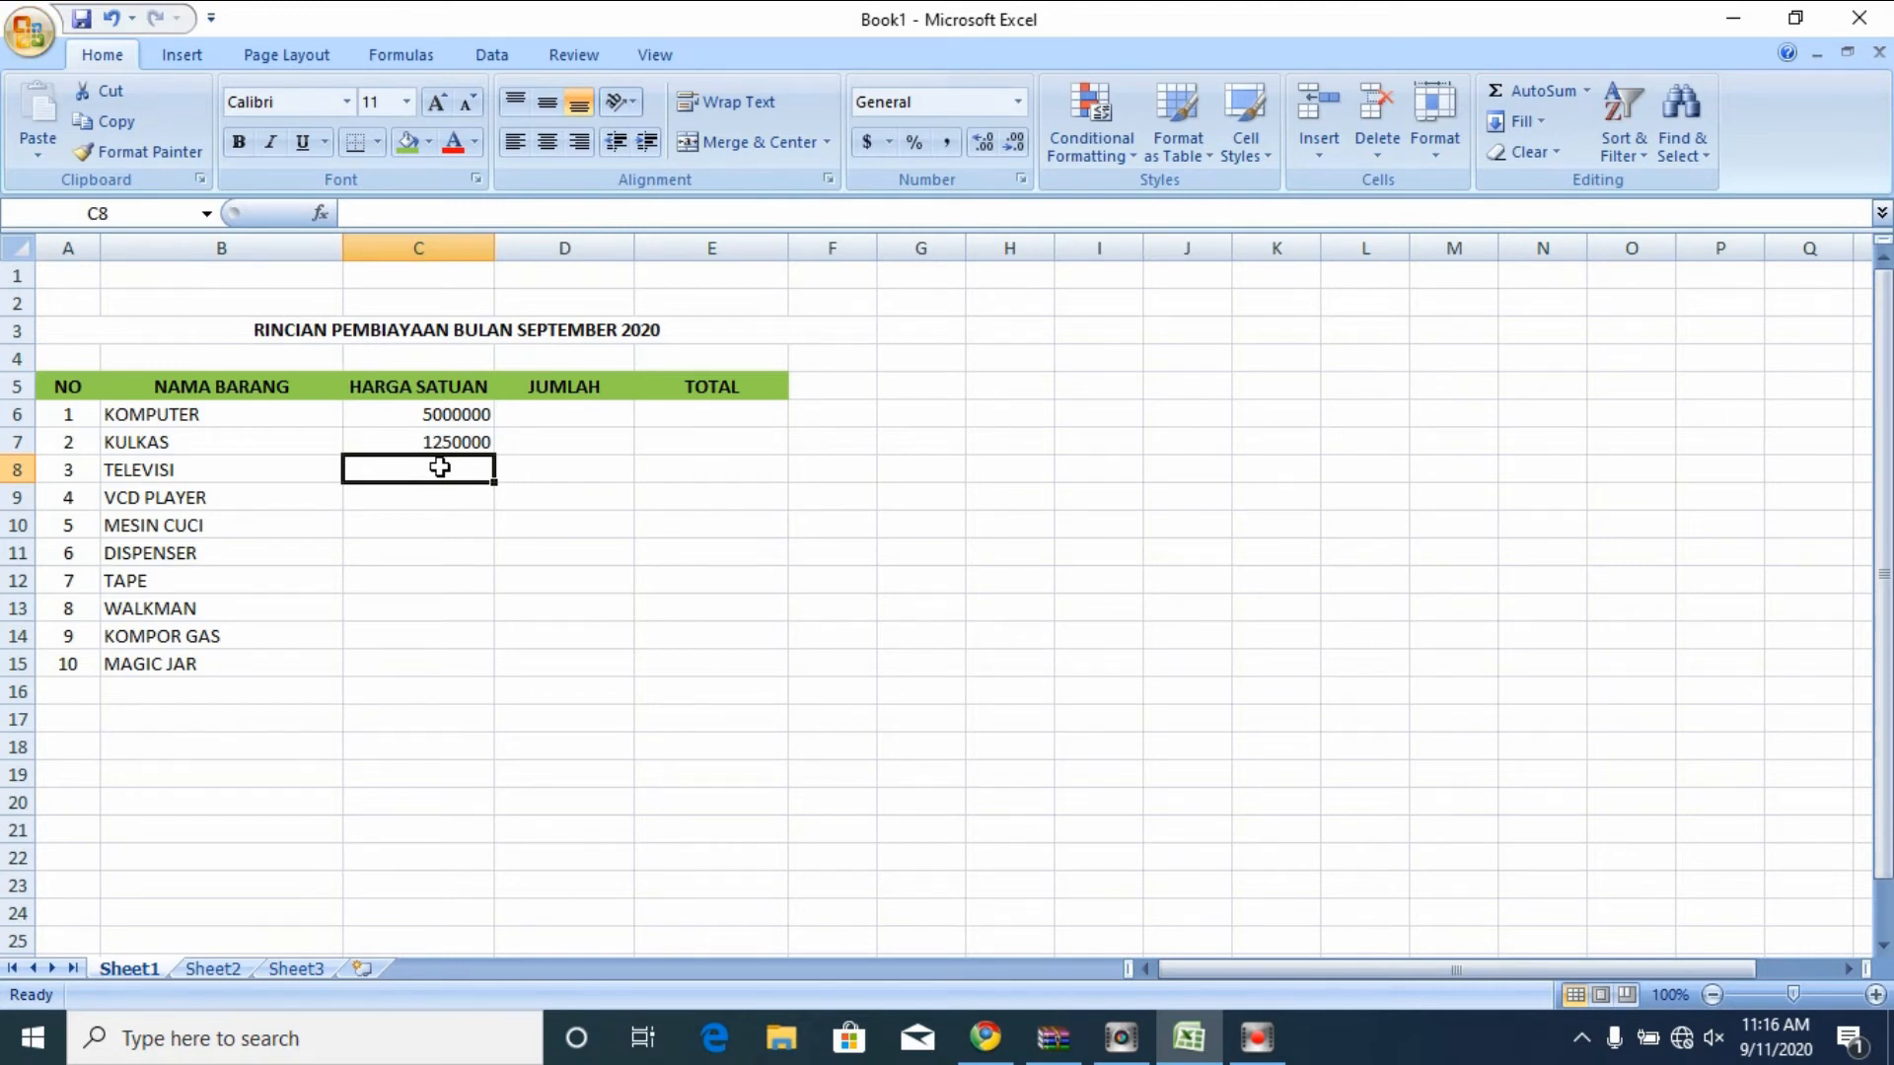
type("1000000")
left_click(446, 494)
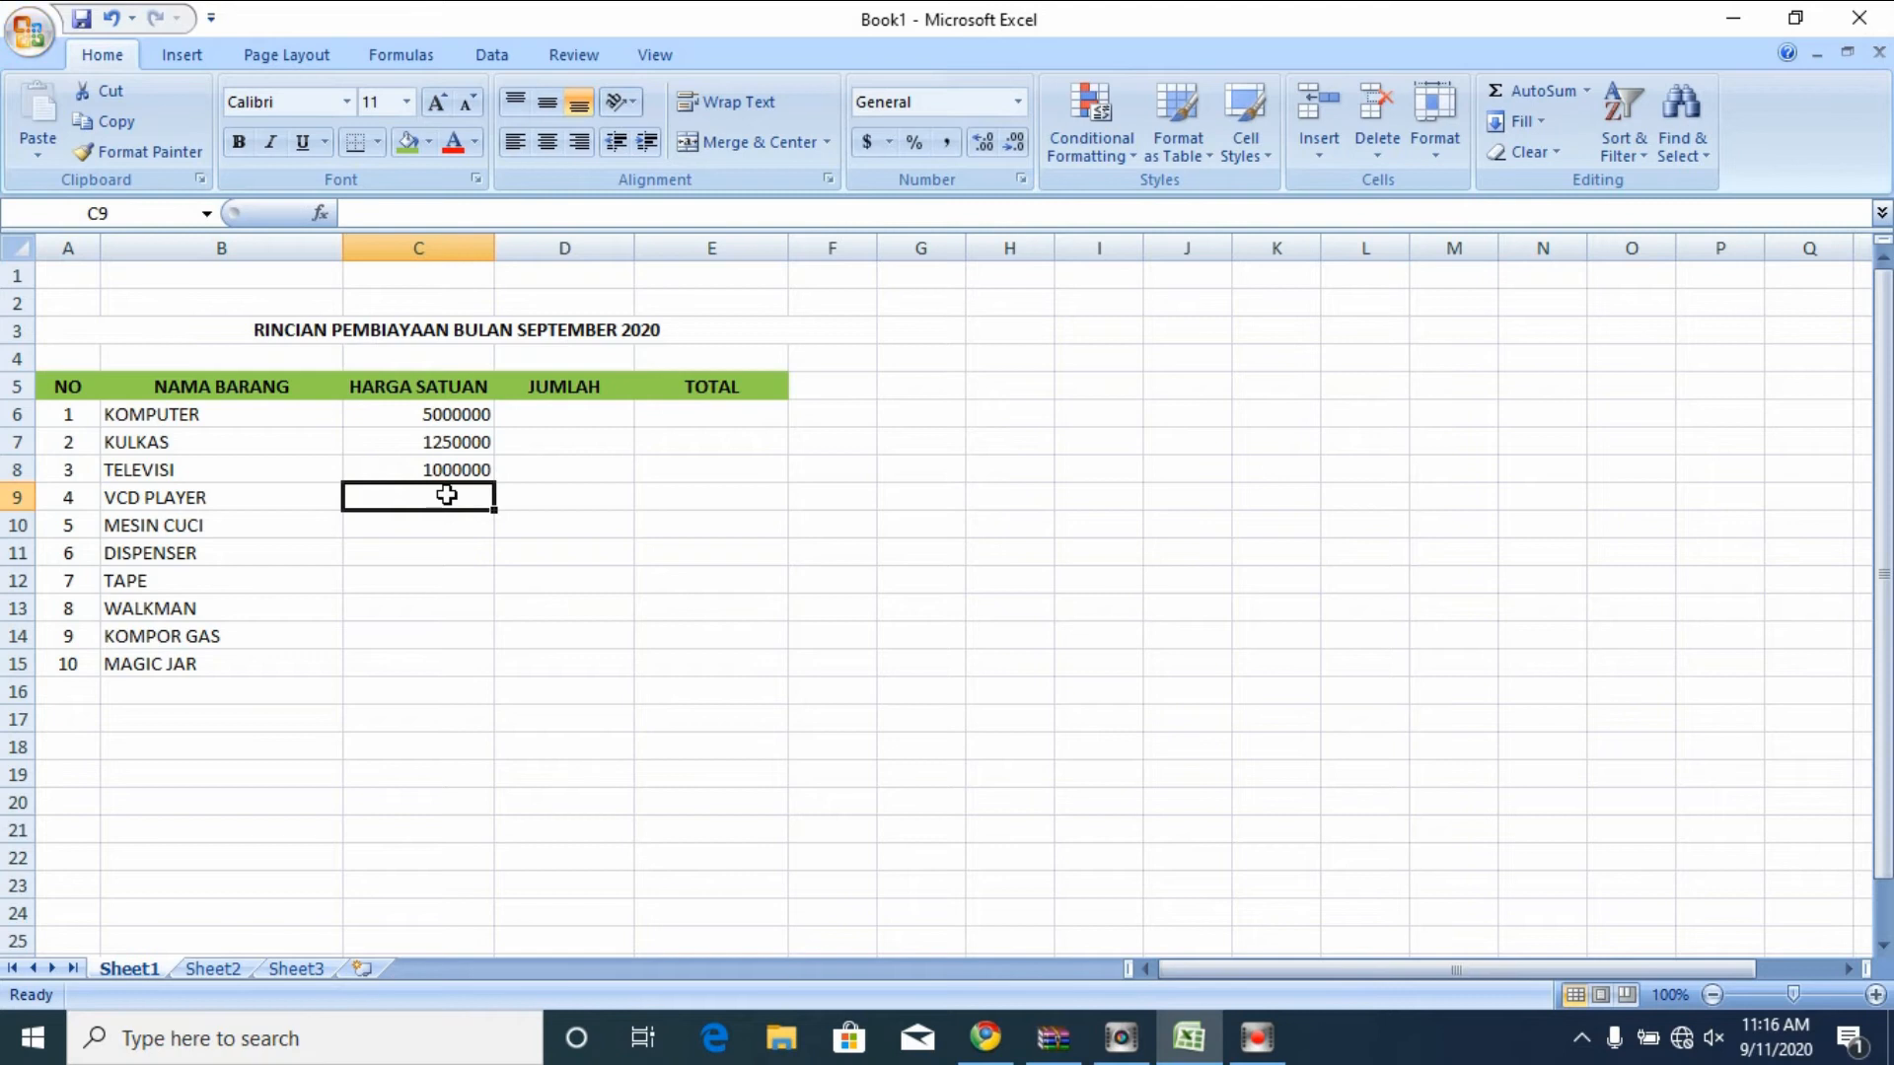
type("5")
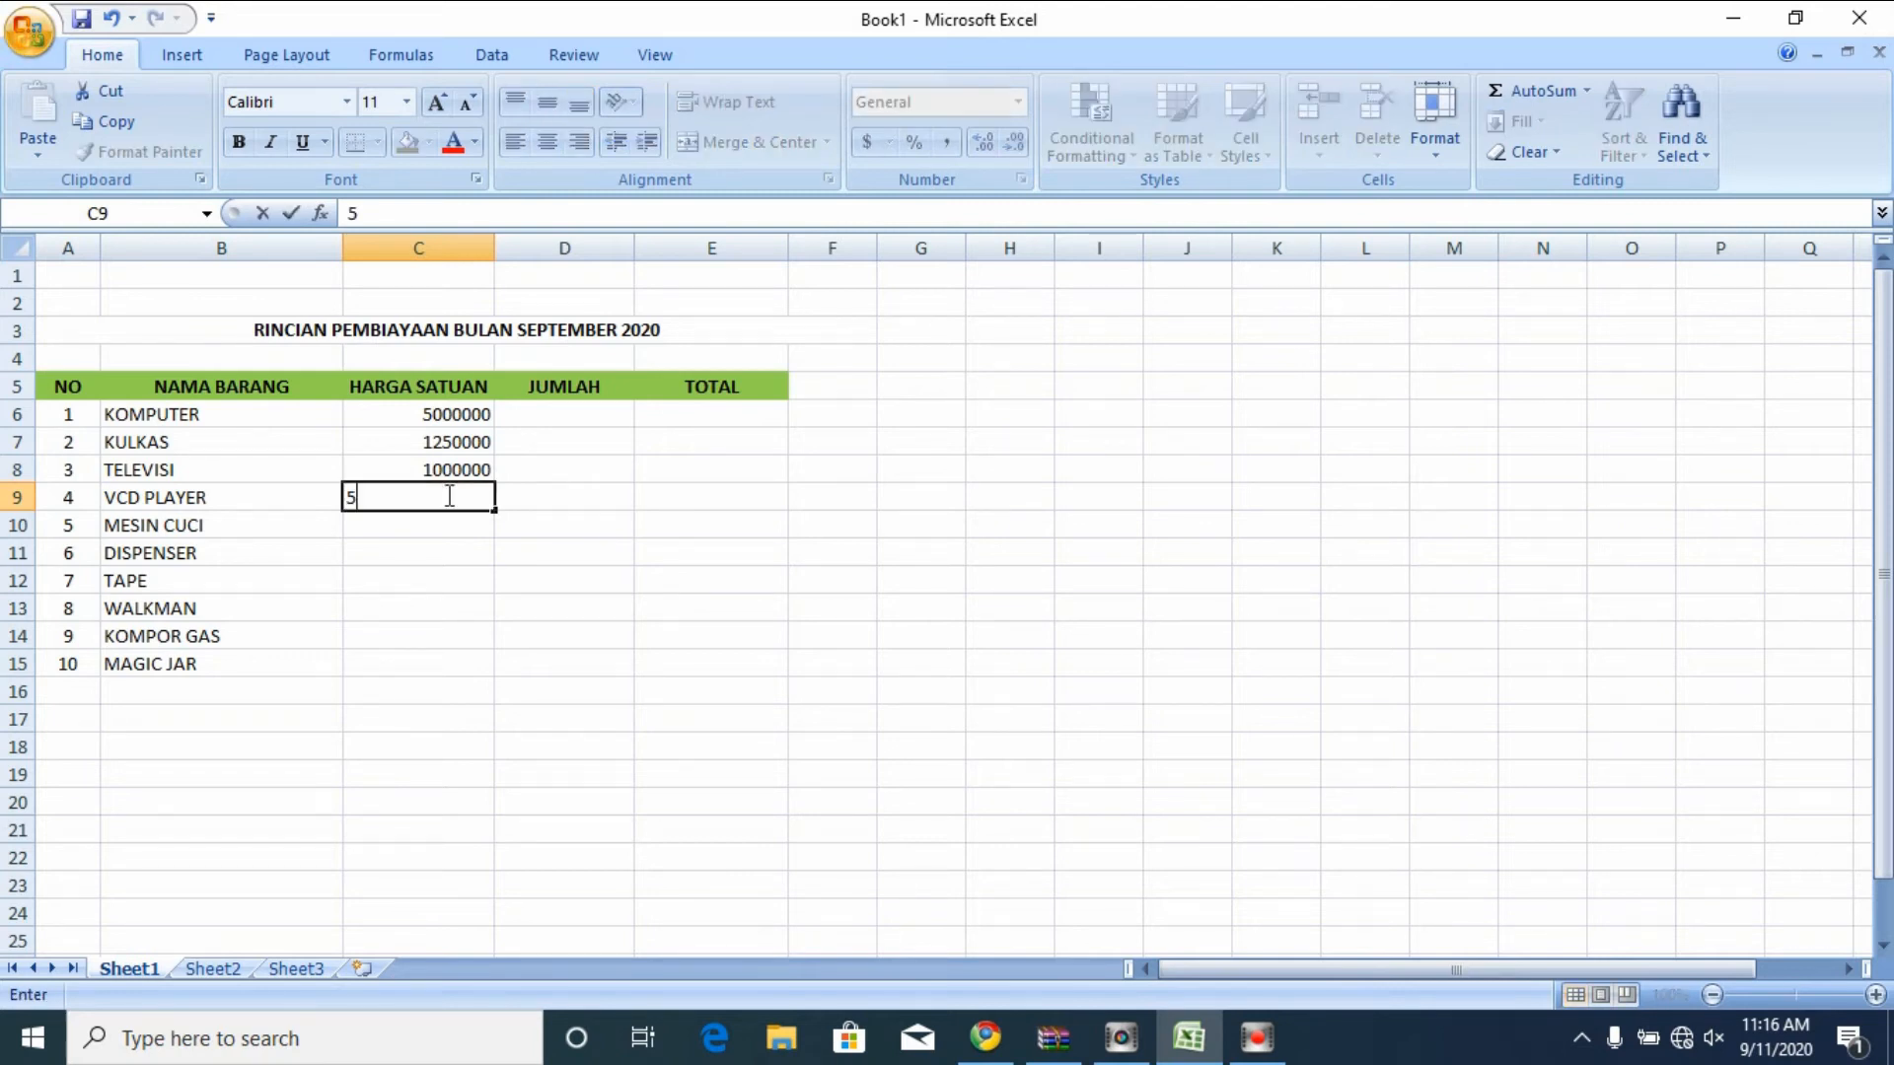
type("00000")
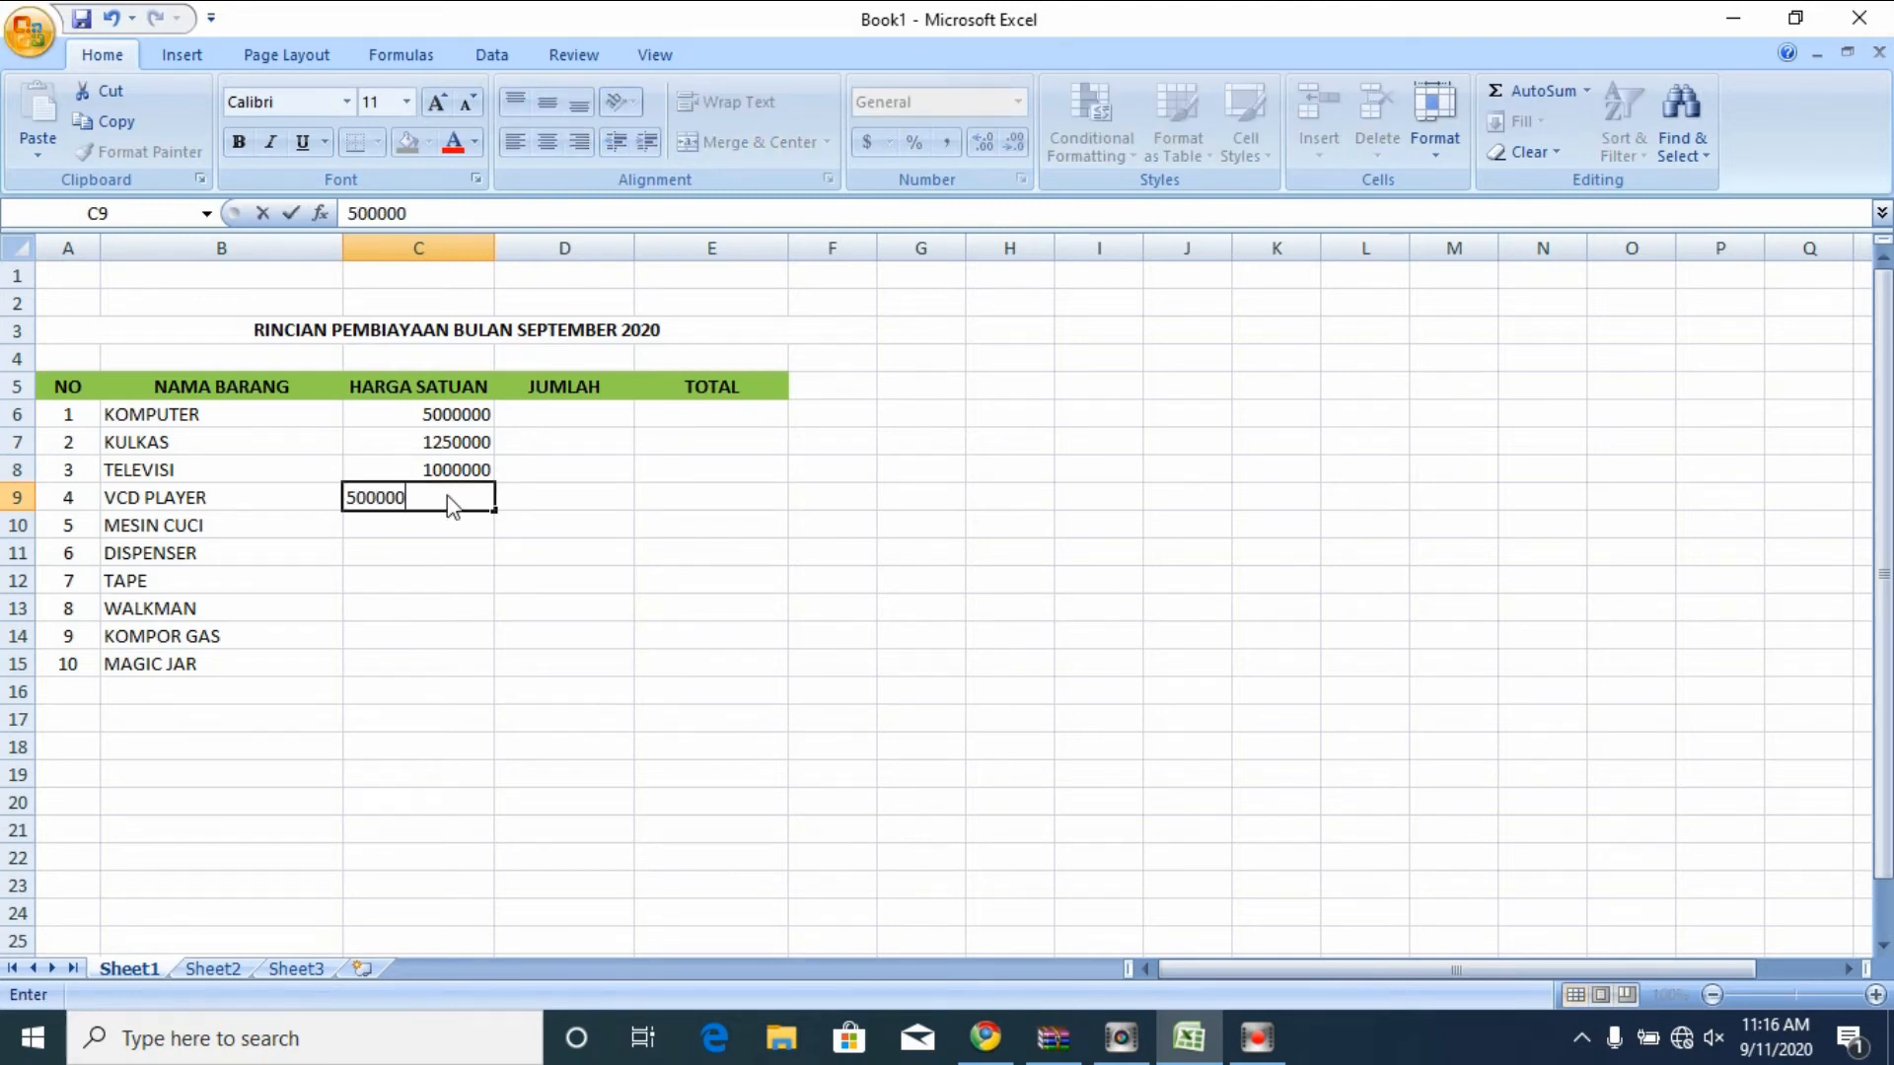
- Enter the unit prices 3000000 for MESIN CUCI in C10 and 200000 for DISPENSER in C11
left_click(454, 528)
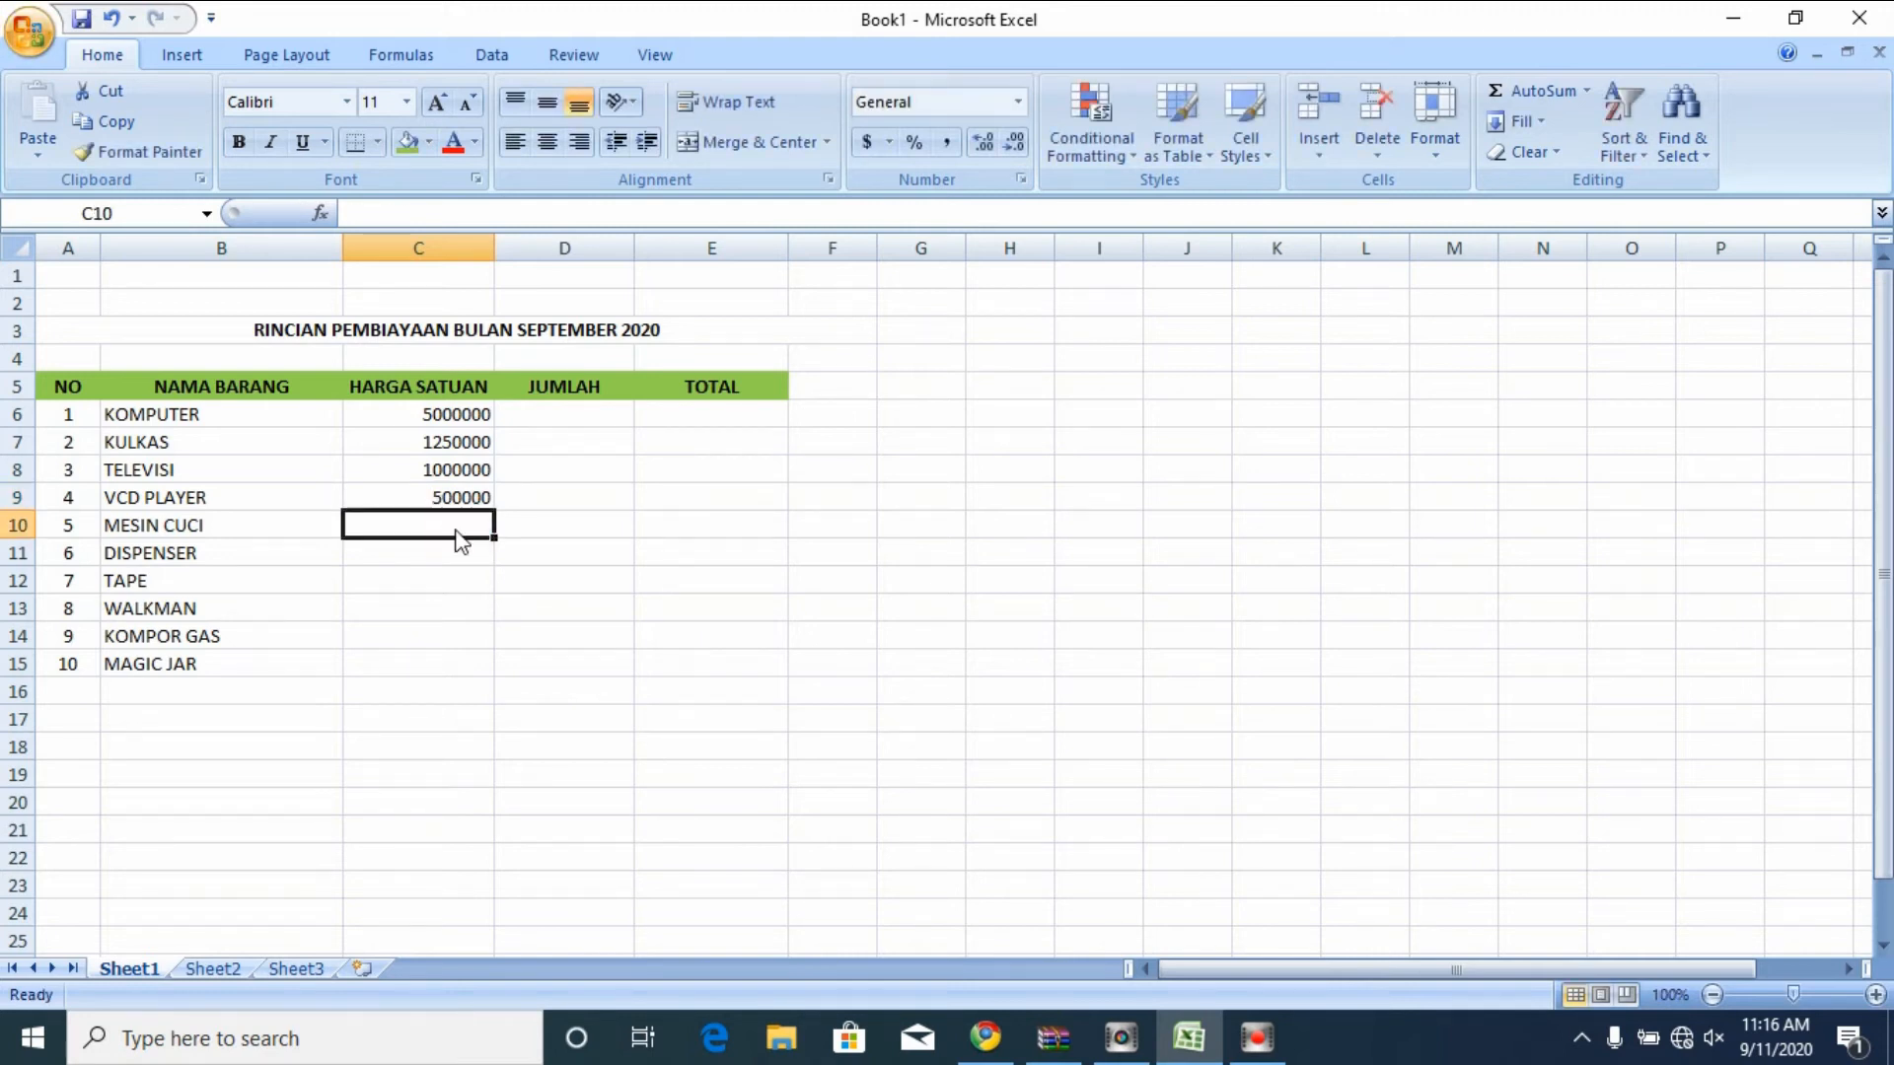
type("3")
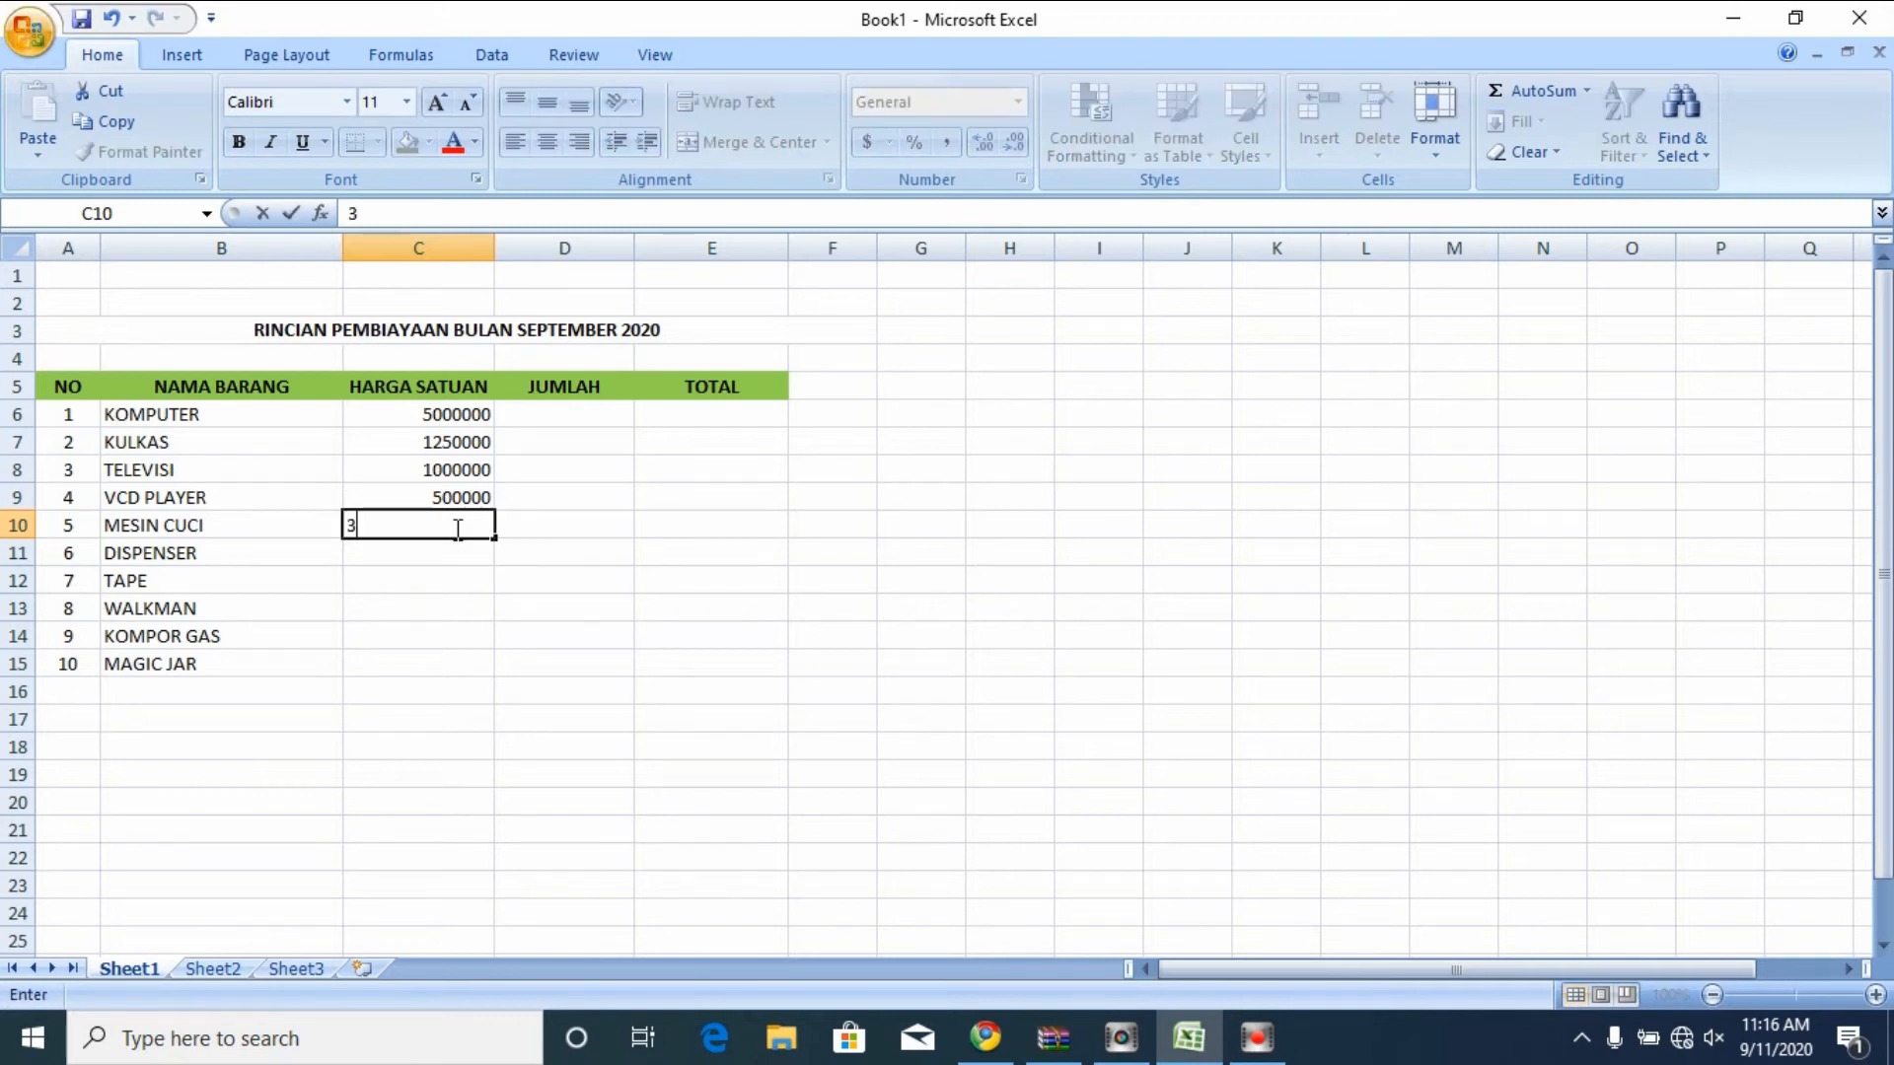
type("000000")
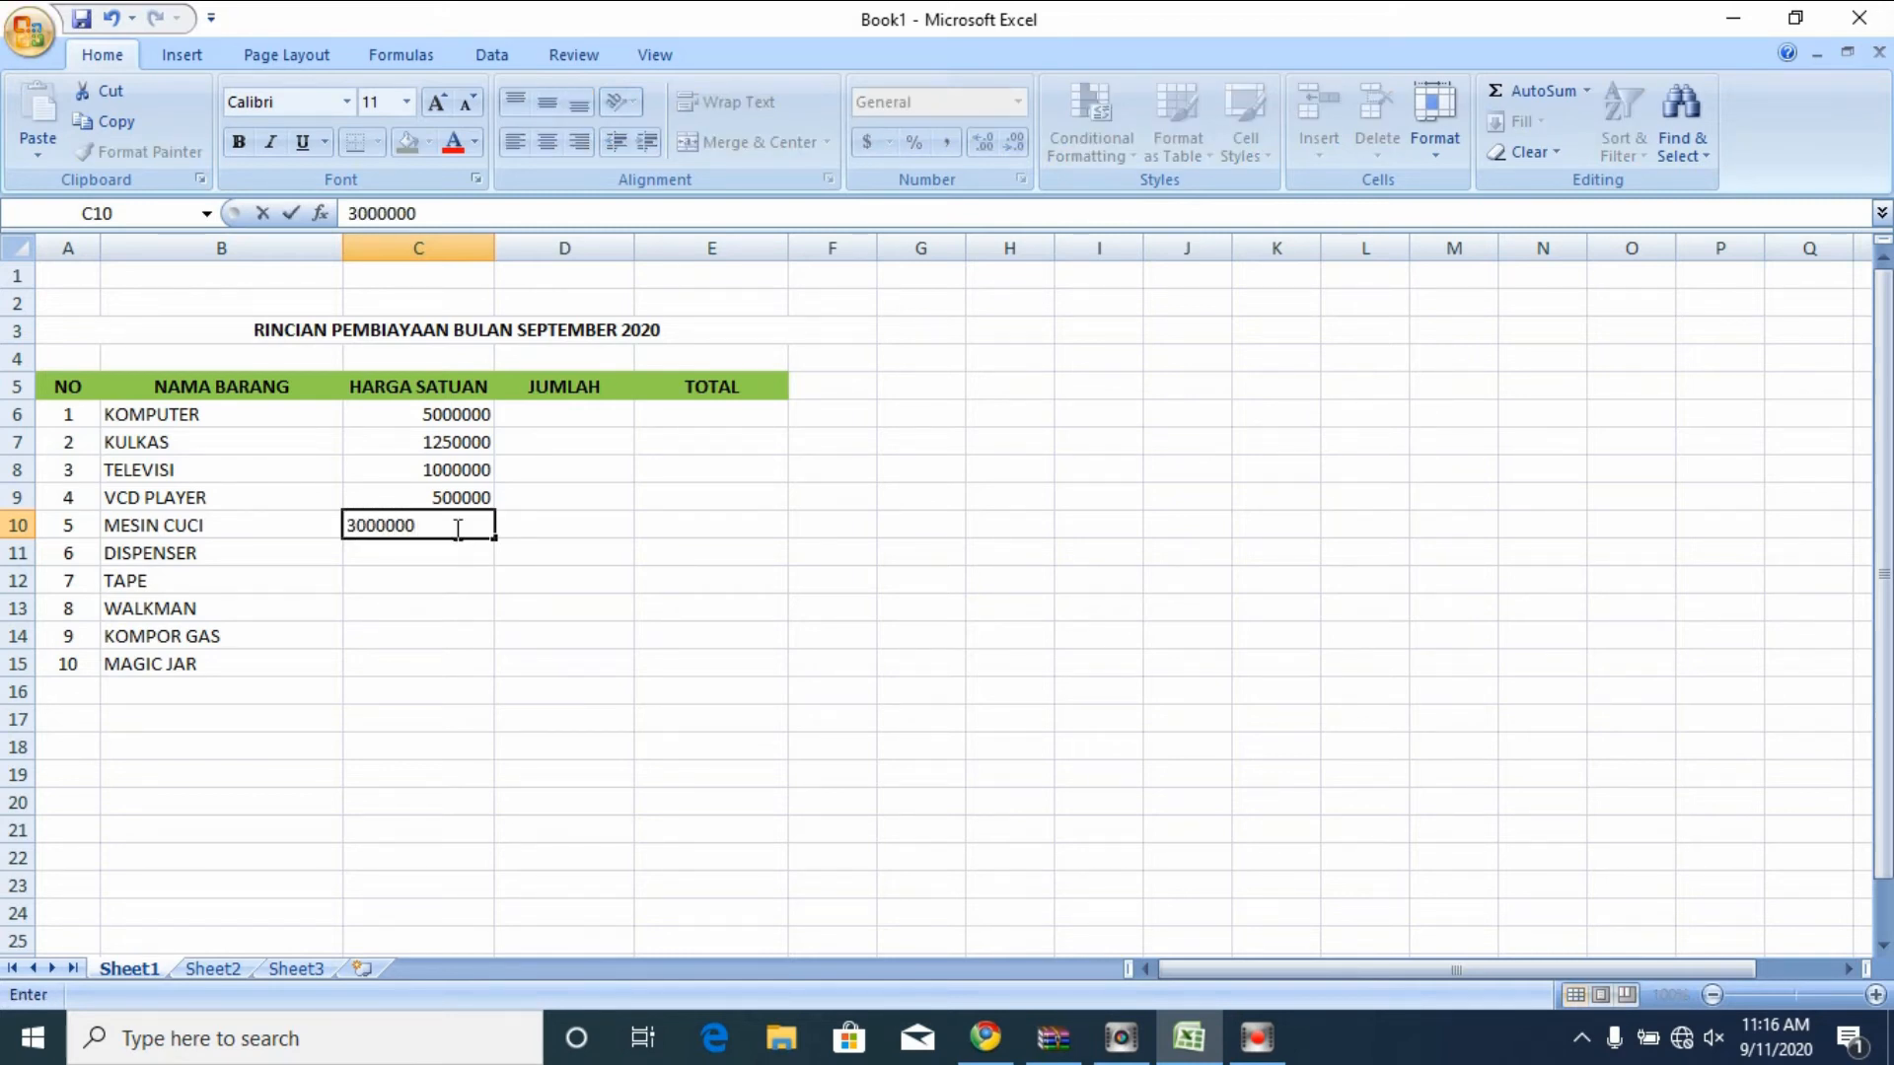
key("Return")
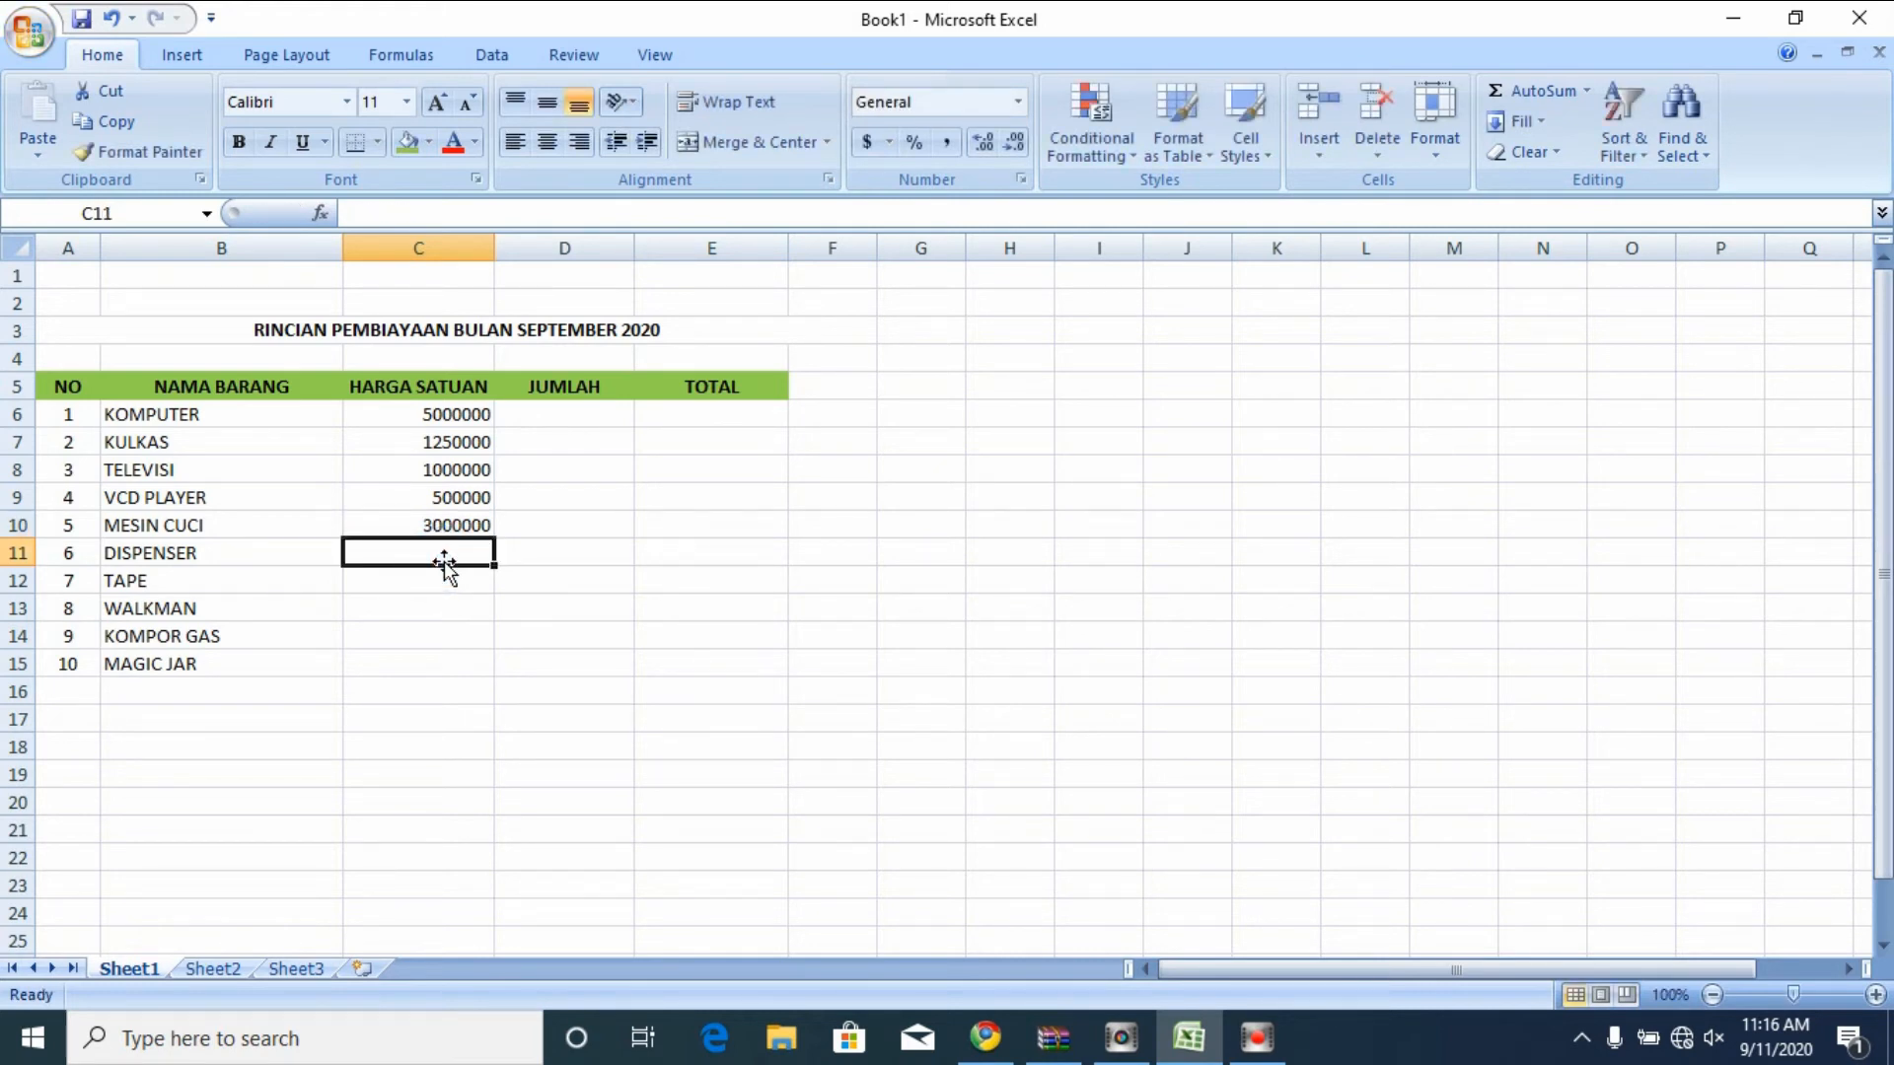
type("200000")
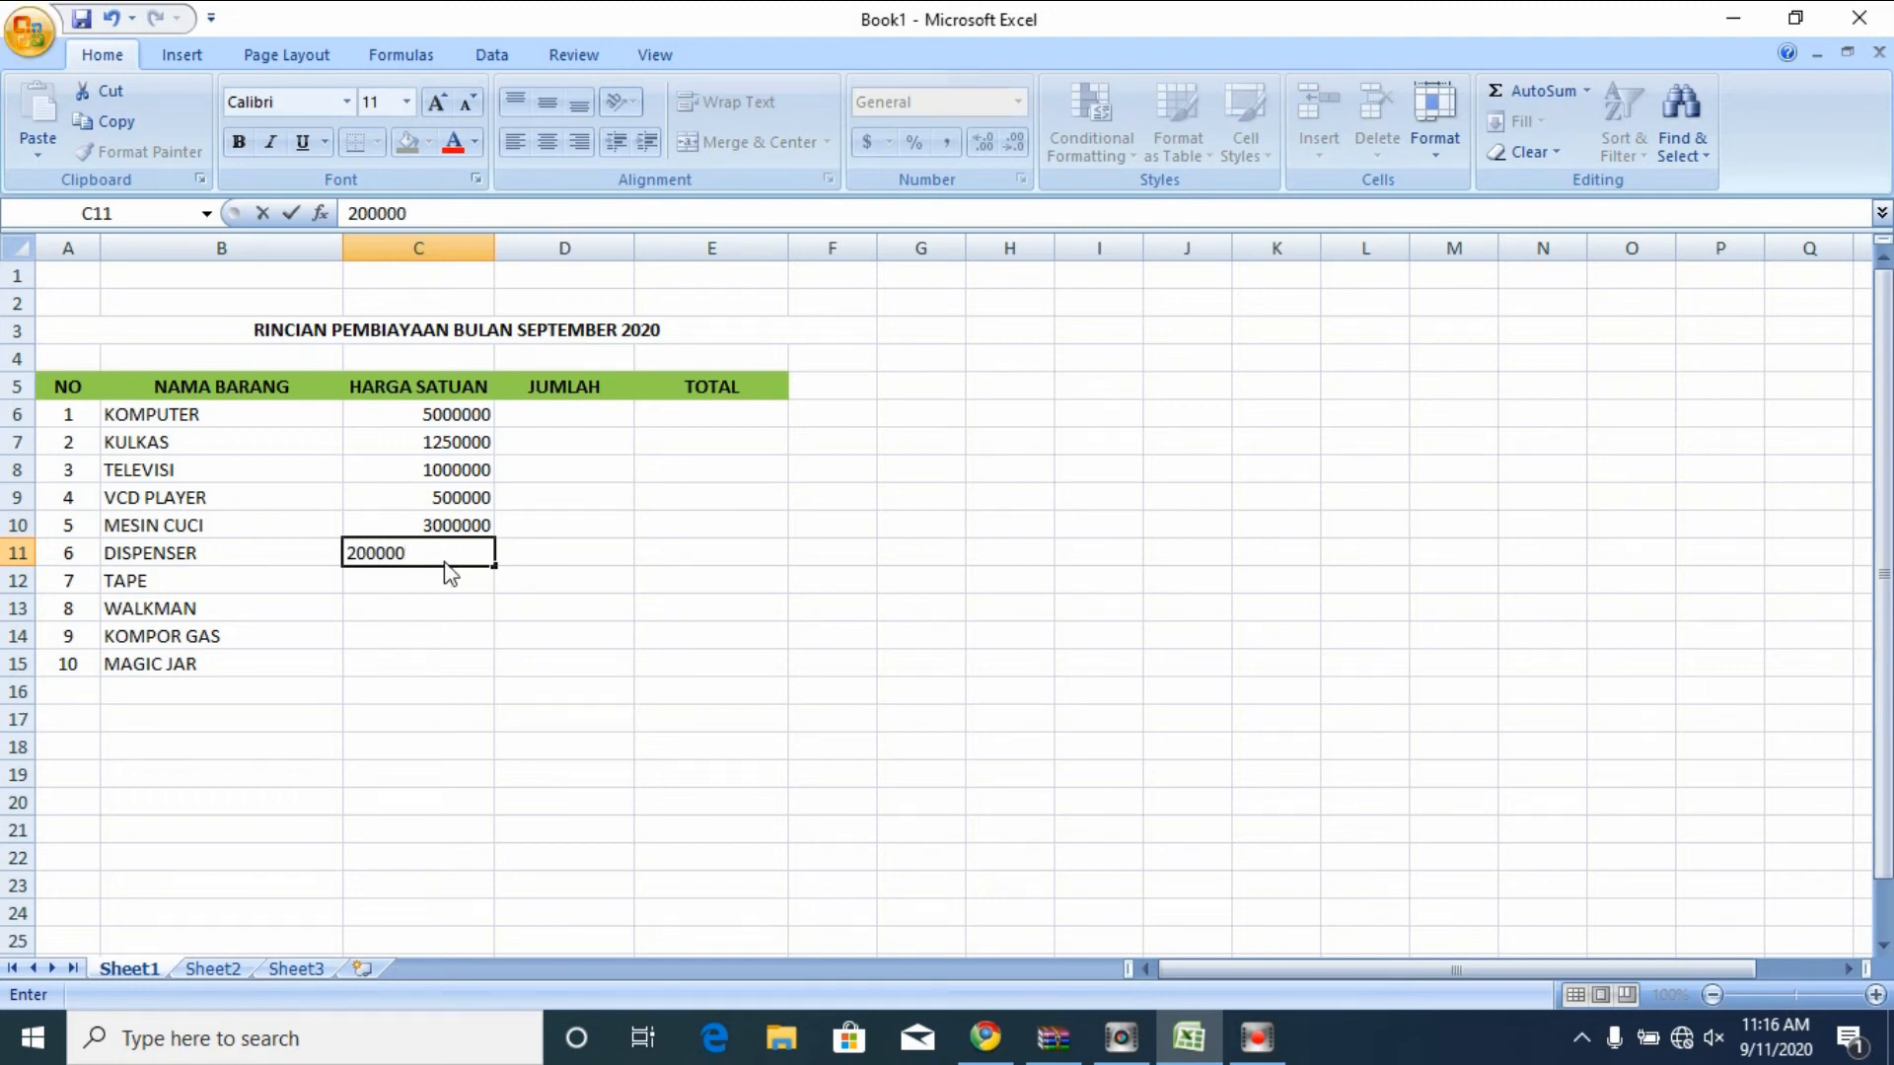
- Enter the unit prices 250000 for TAPE in C12 and 100000 for WALKMAN in C13
left_click(437, 580)
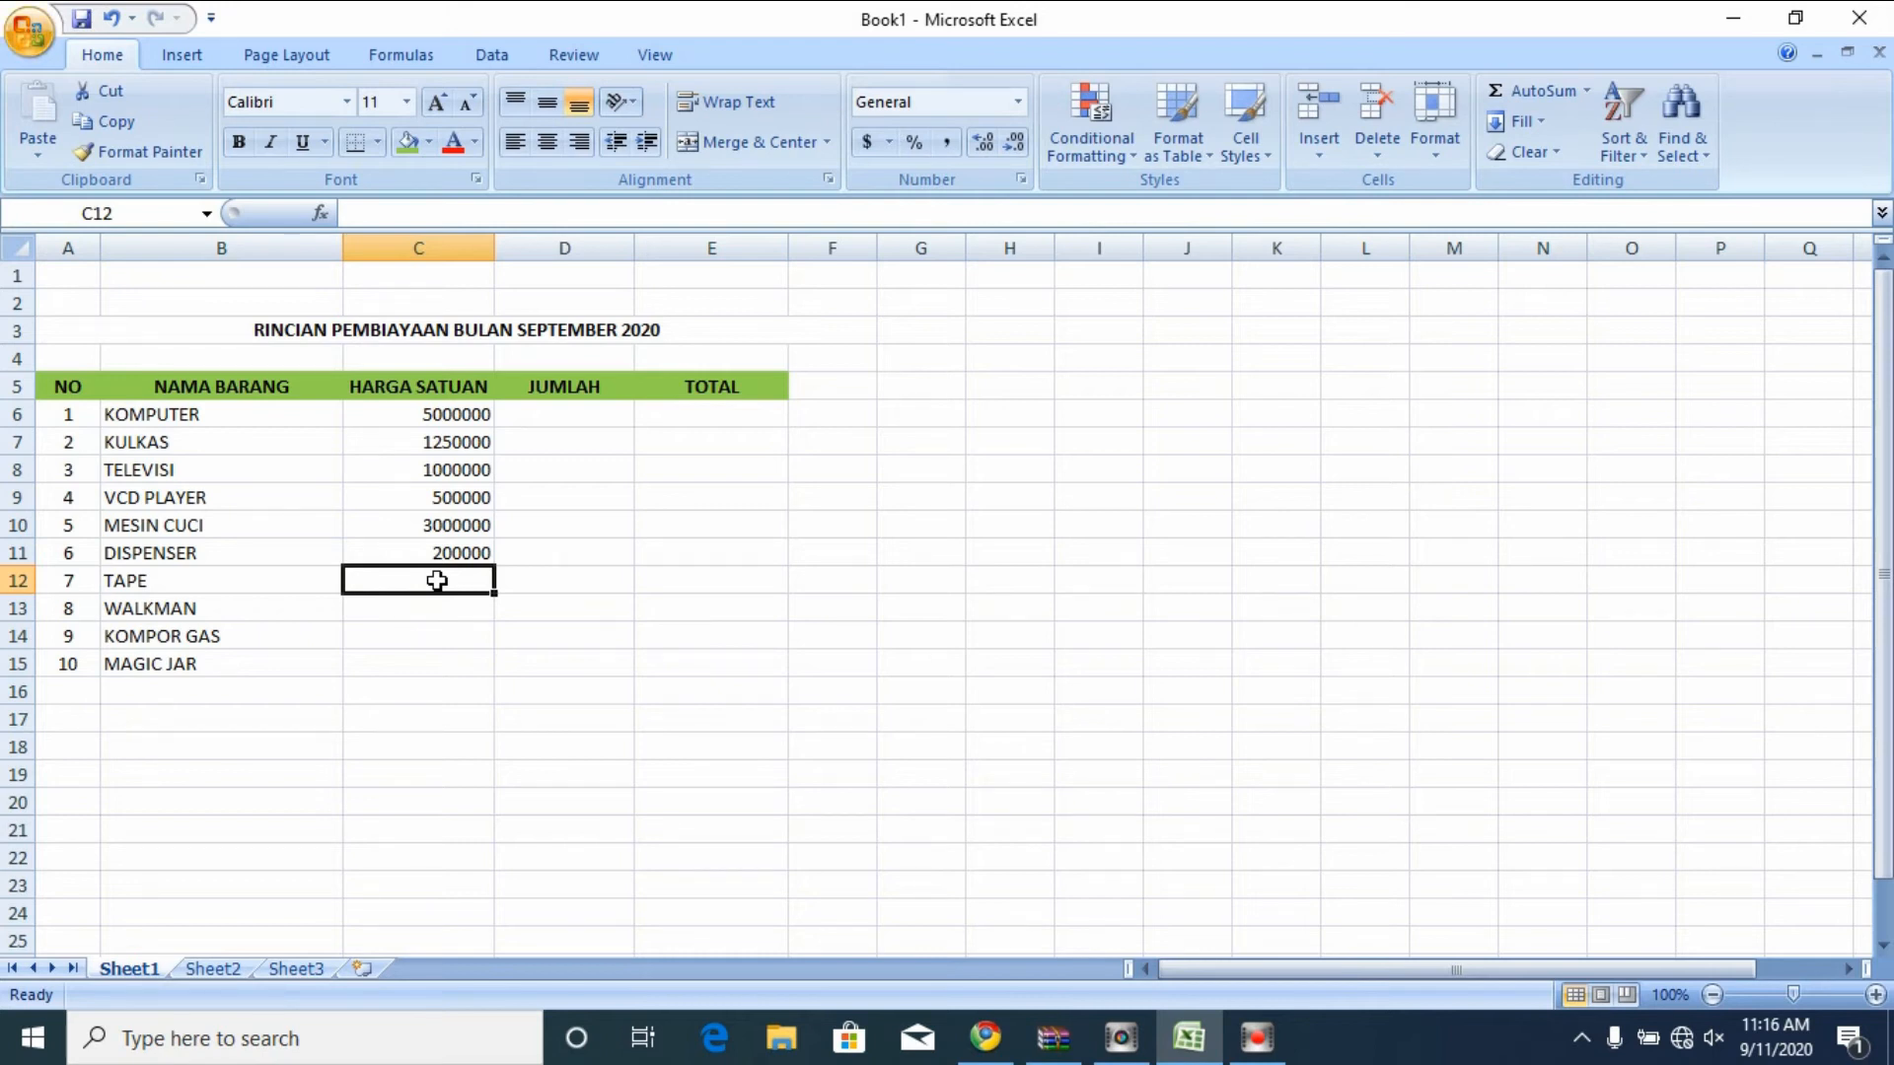
type("2")
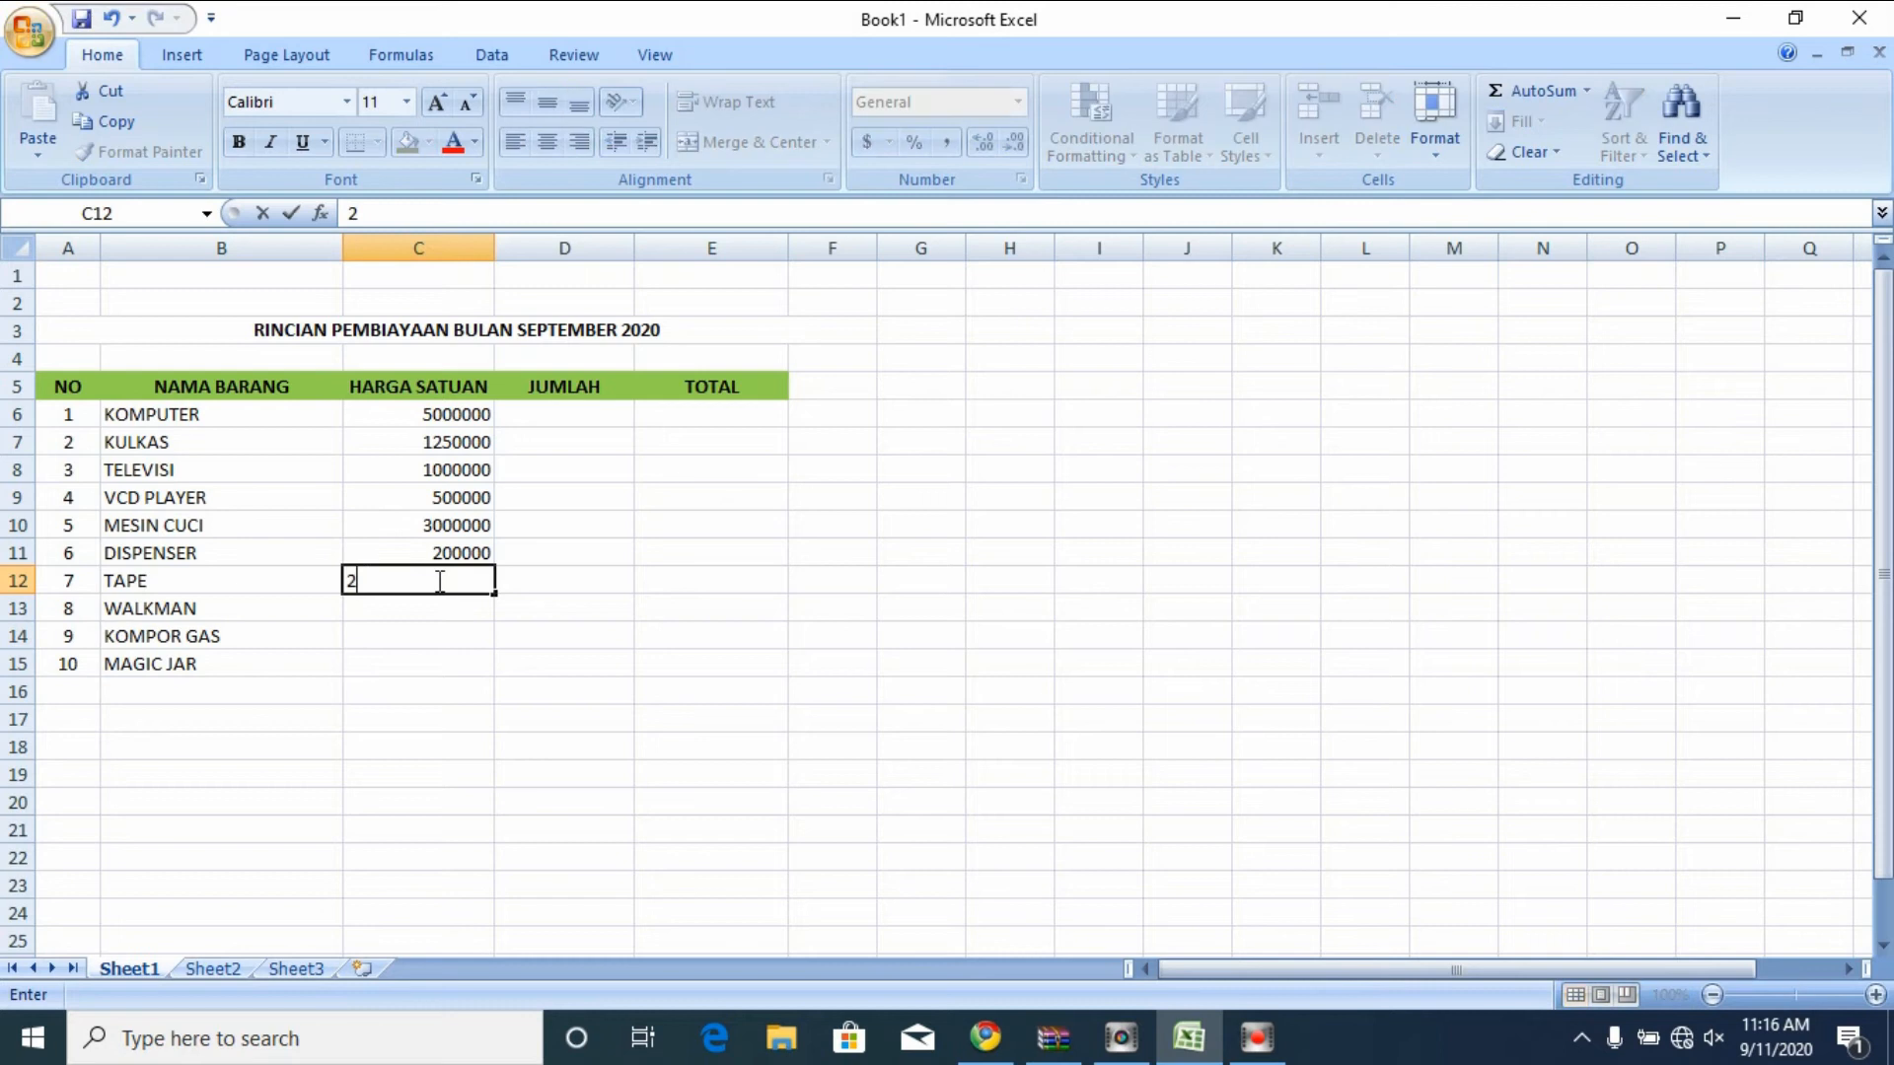
type("50000")
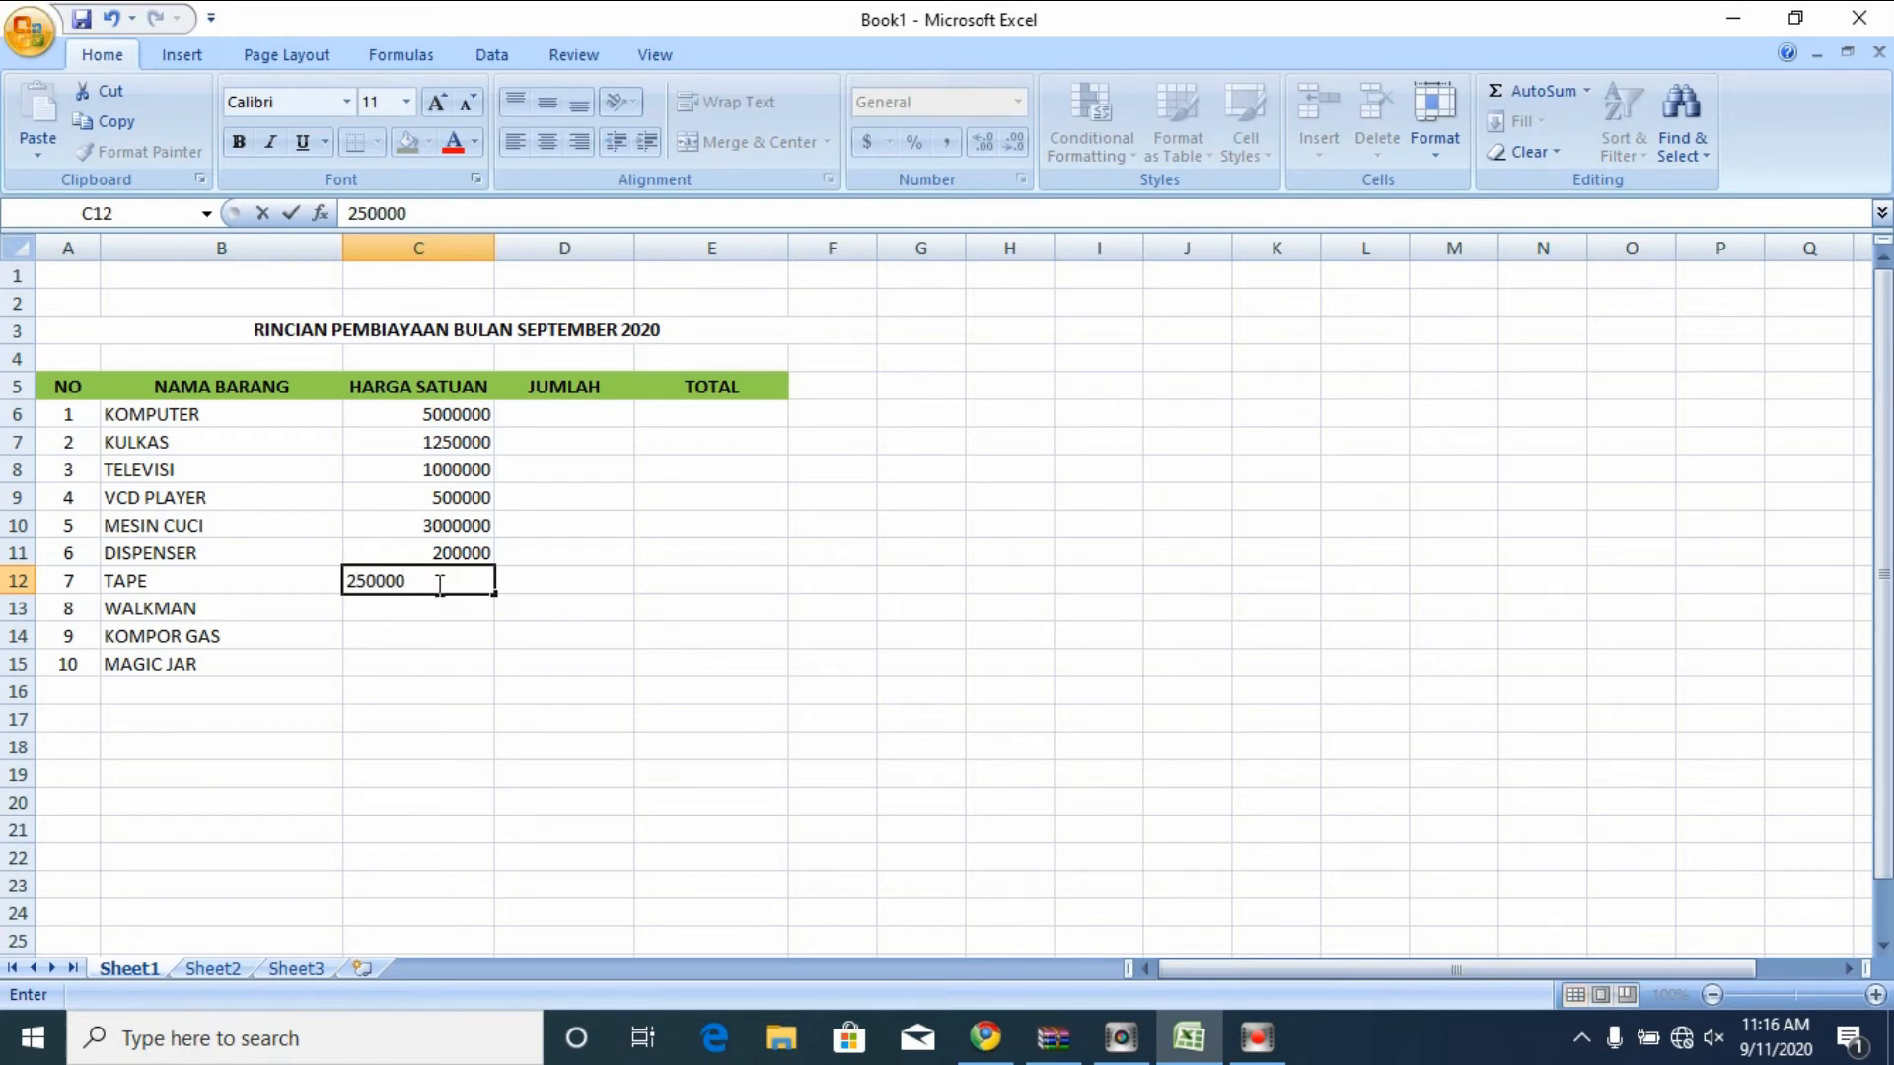
left_click(442, 606)
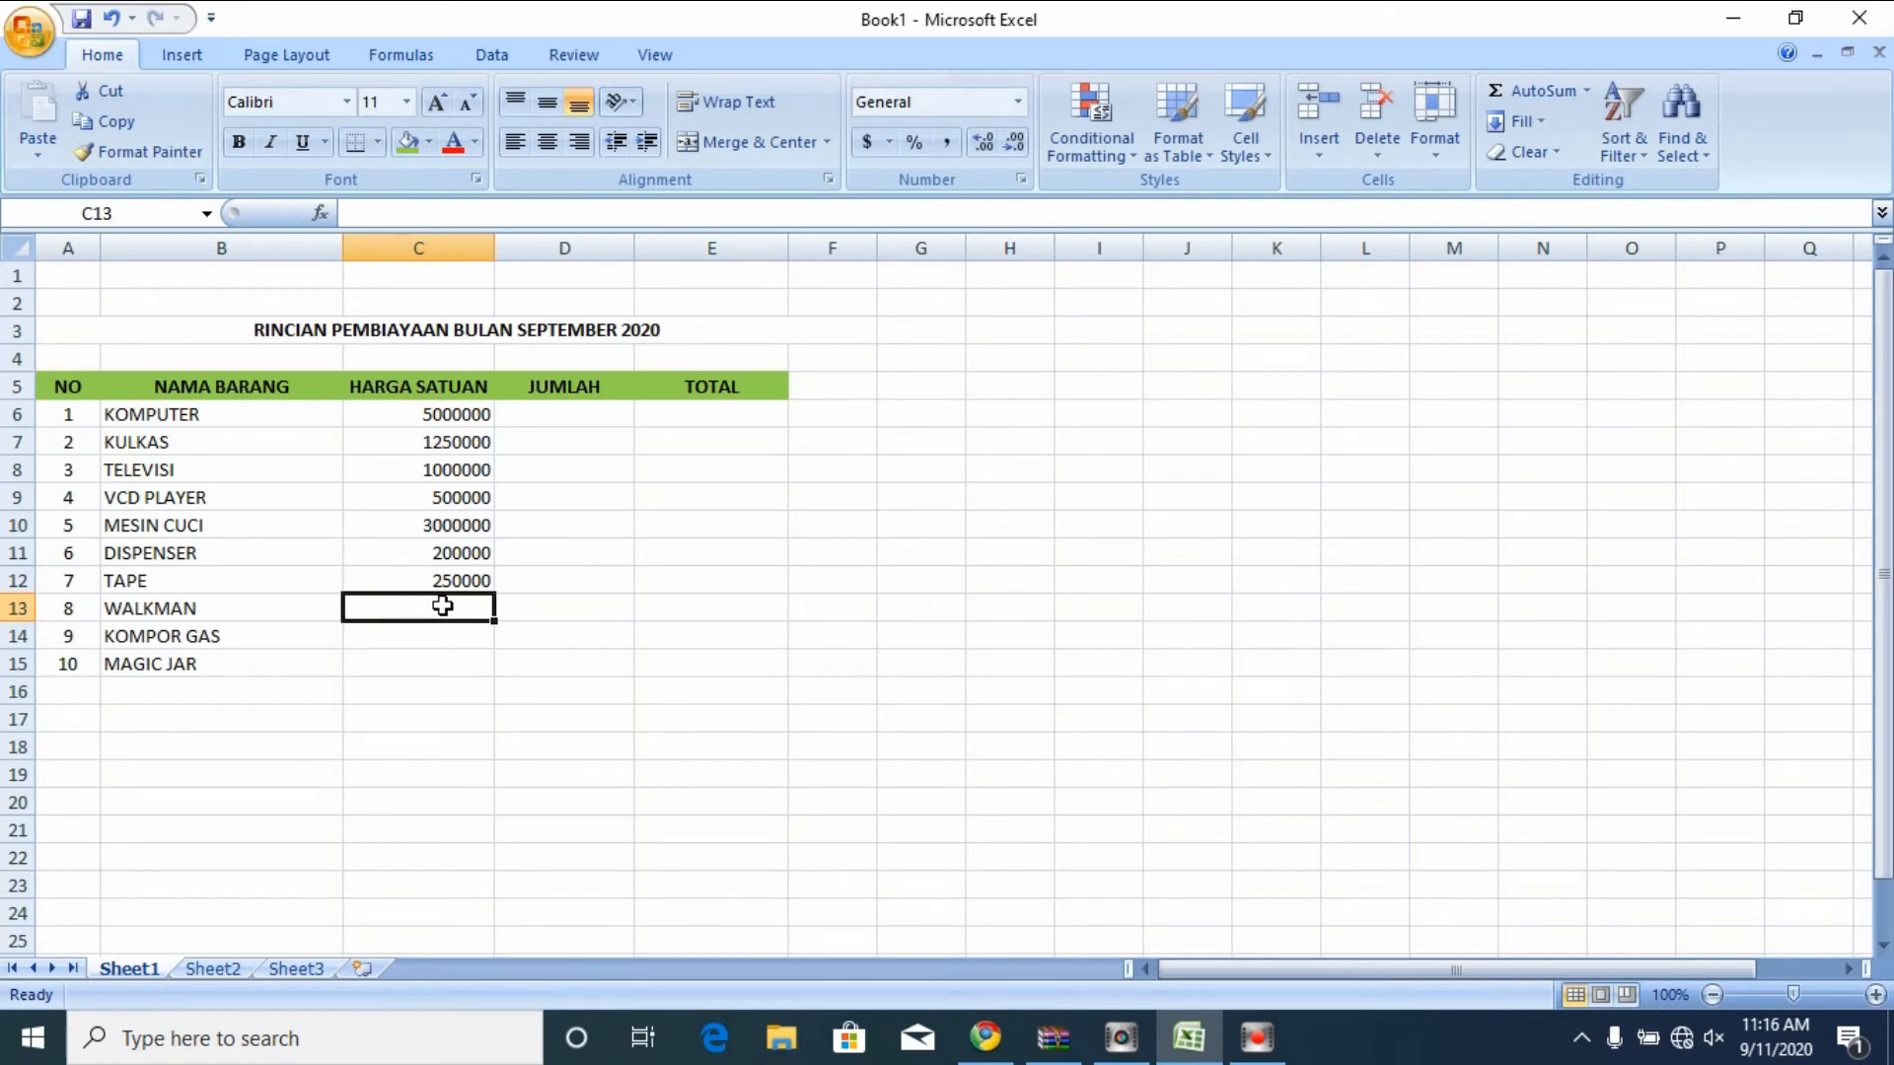
type("100000")
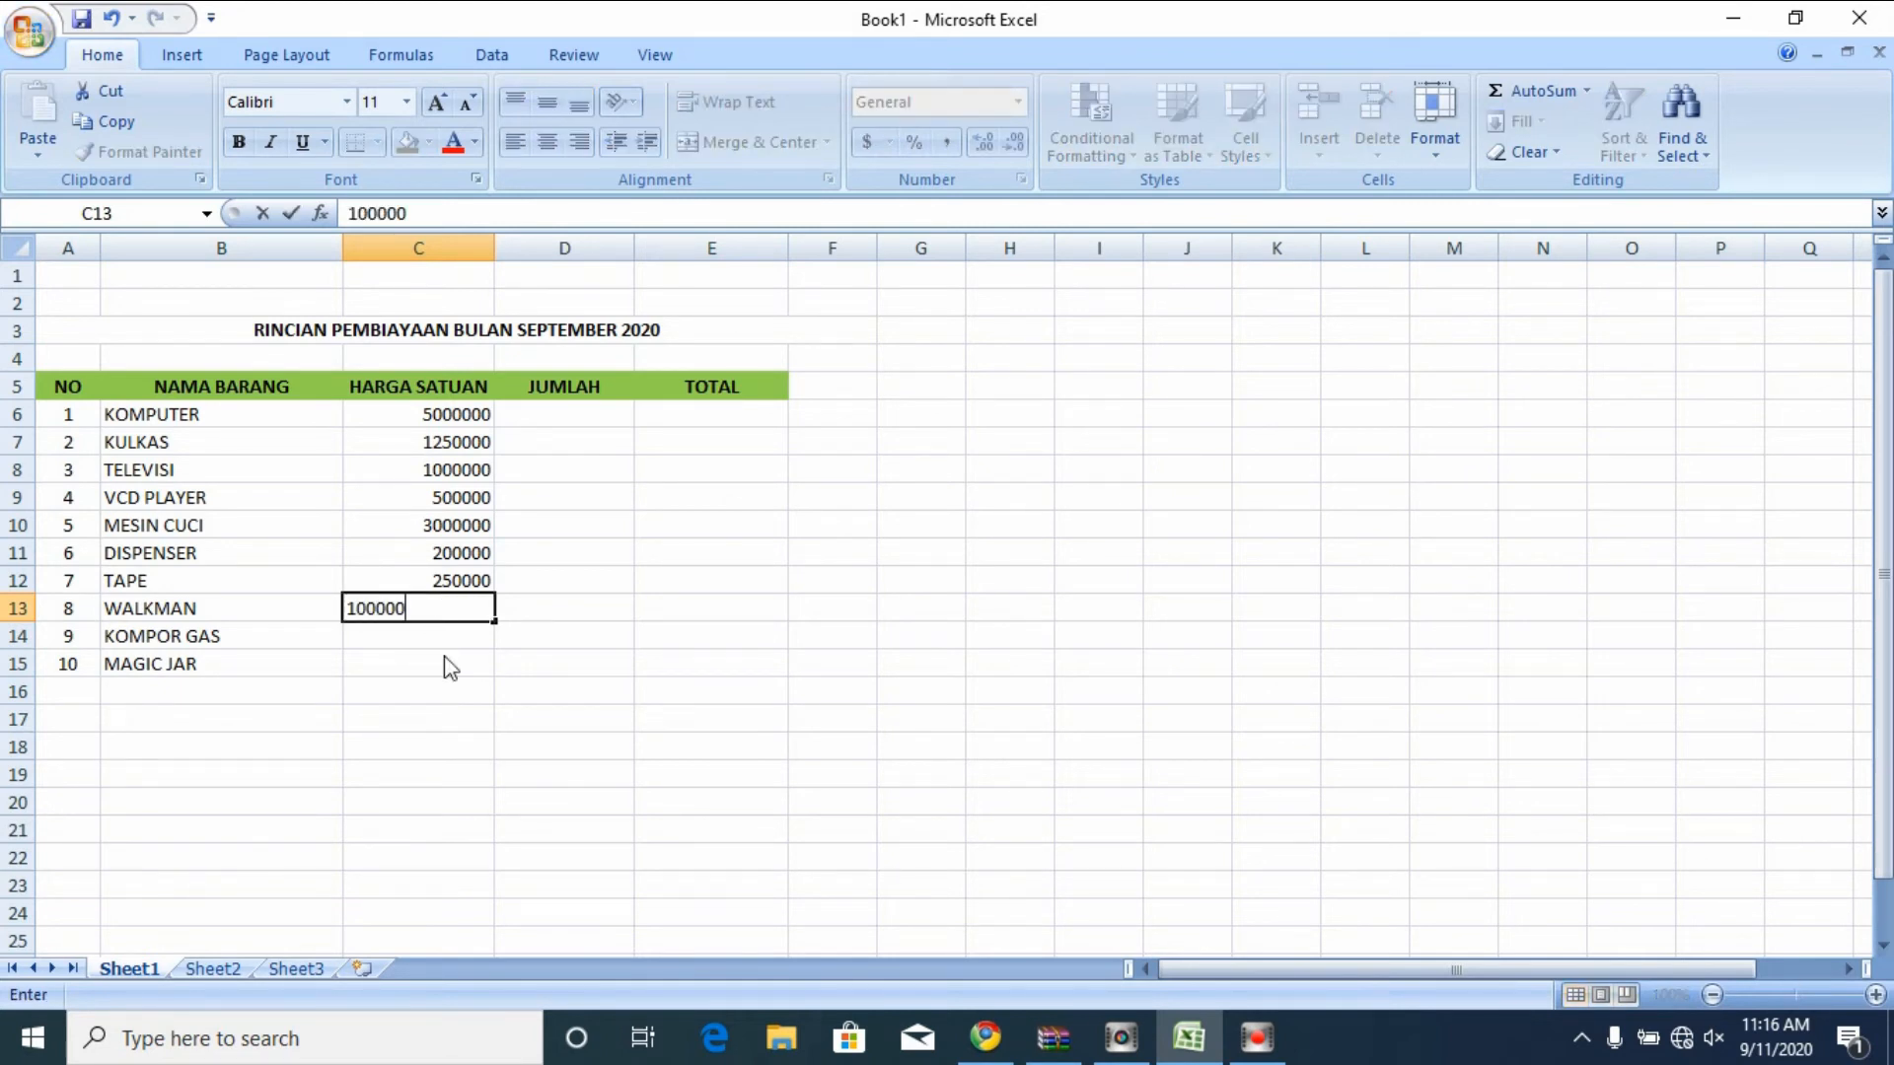
- Enter the unit prices 400000 for KOMPOR GAS in C14 and 200000 for MAGIC JAR in C15
left_click(445, 644)
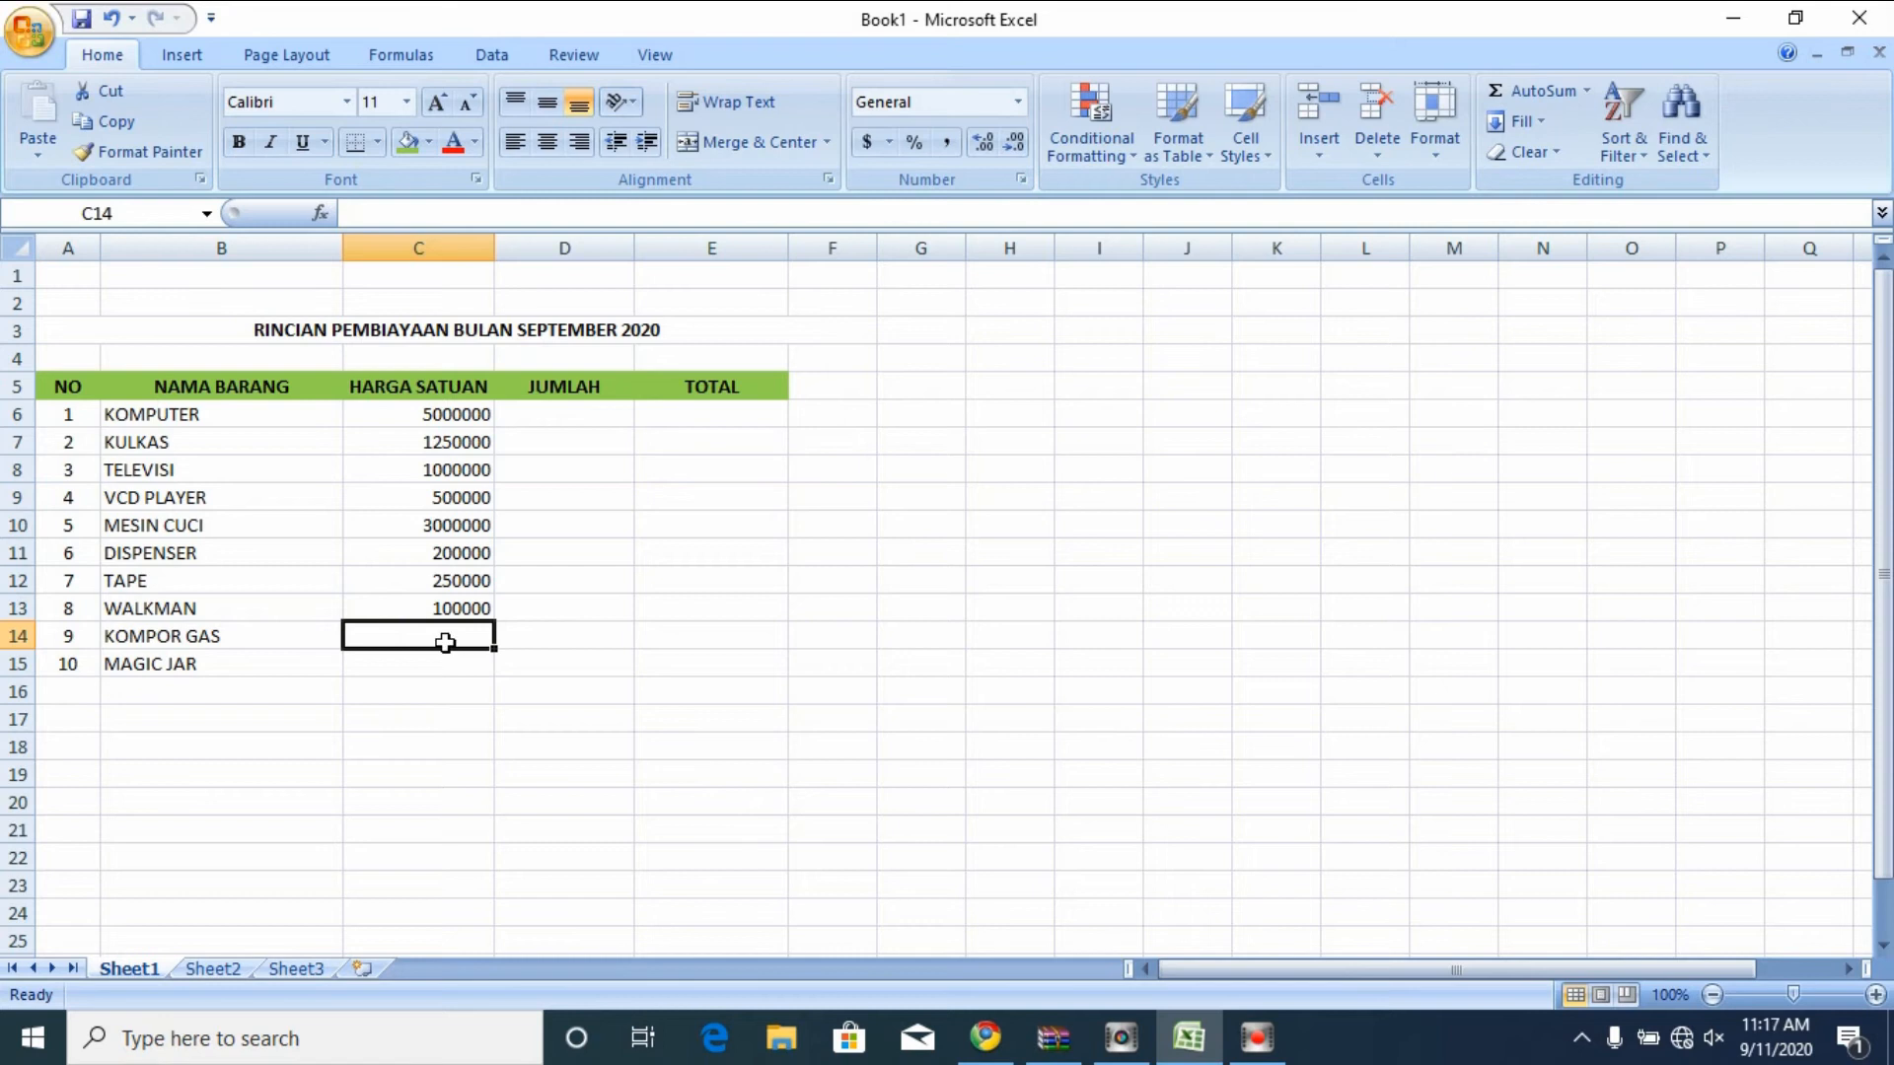
type("400000")
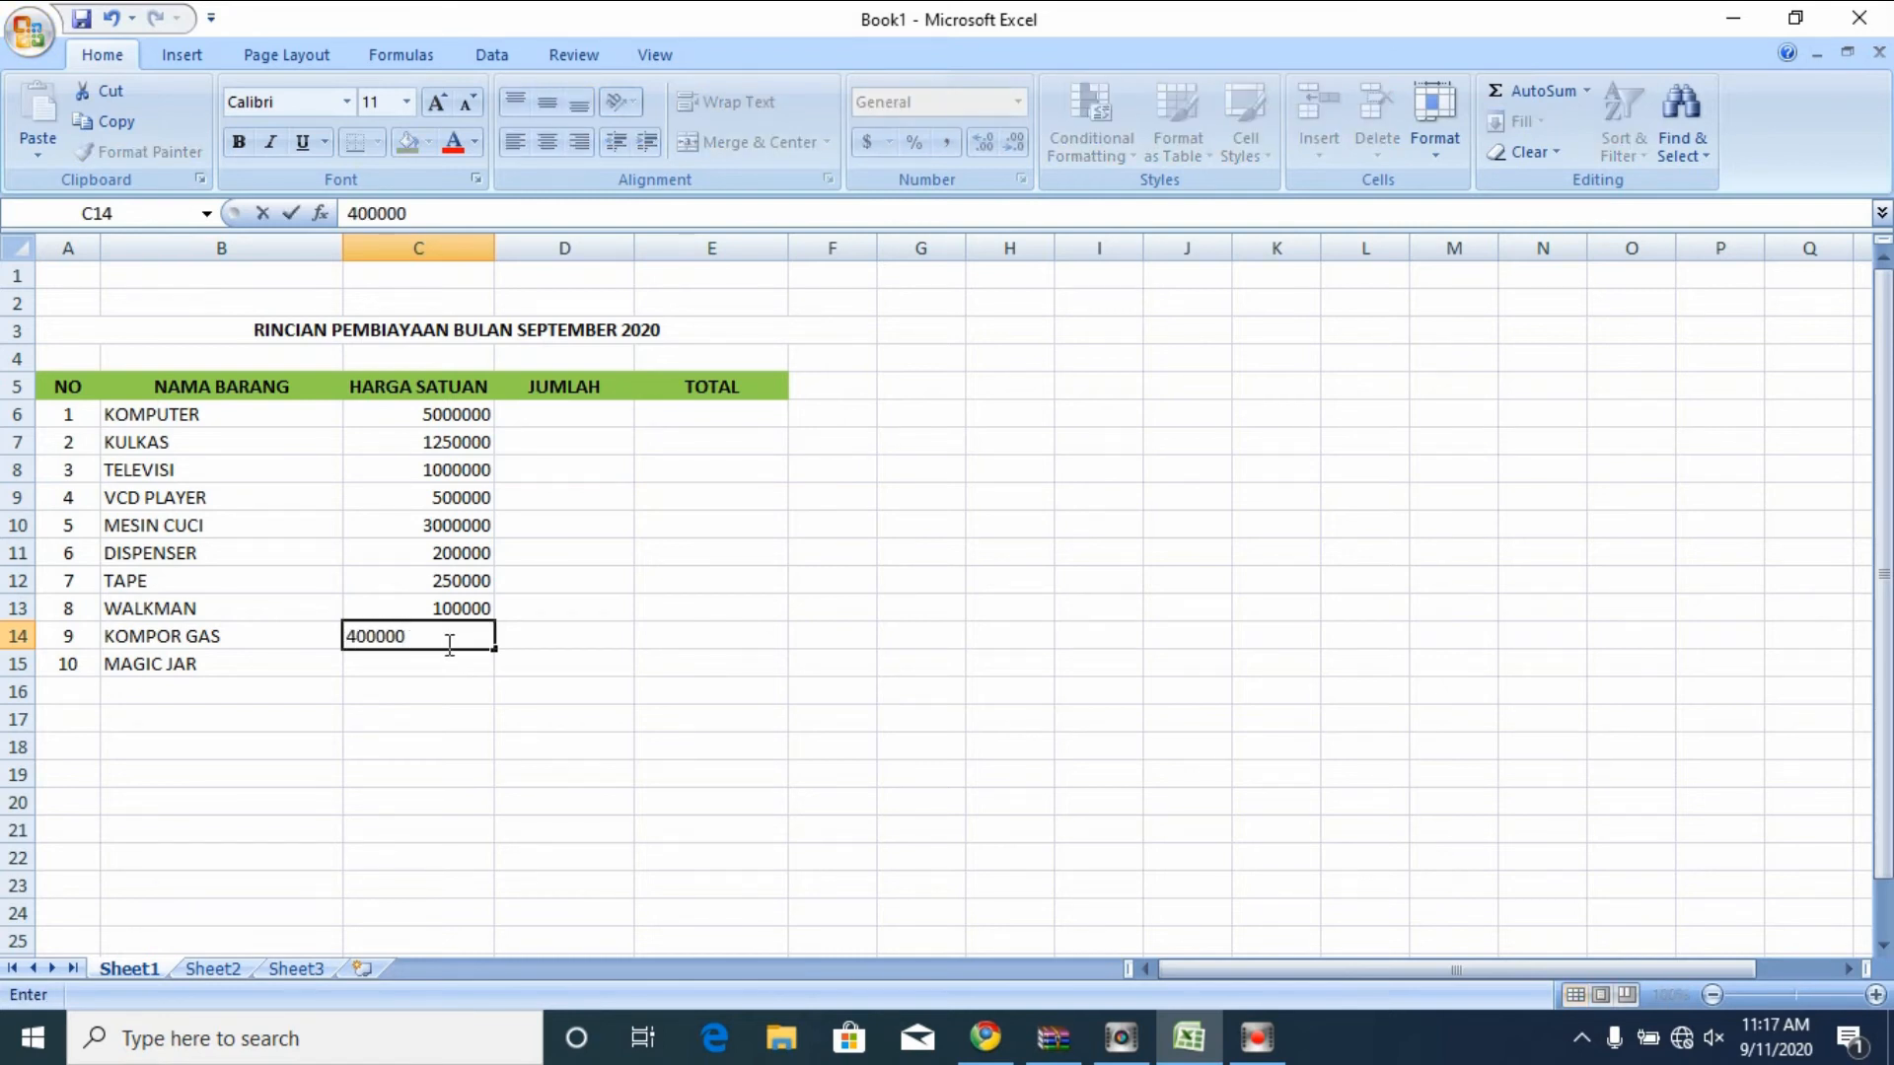
left_click(467, 665)
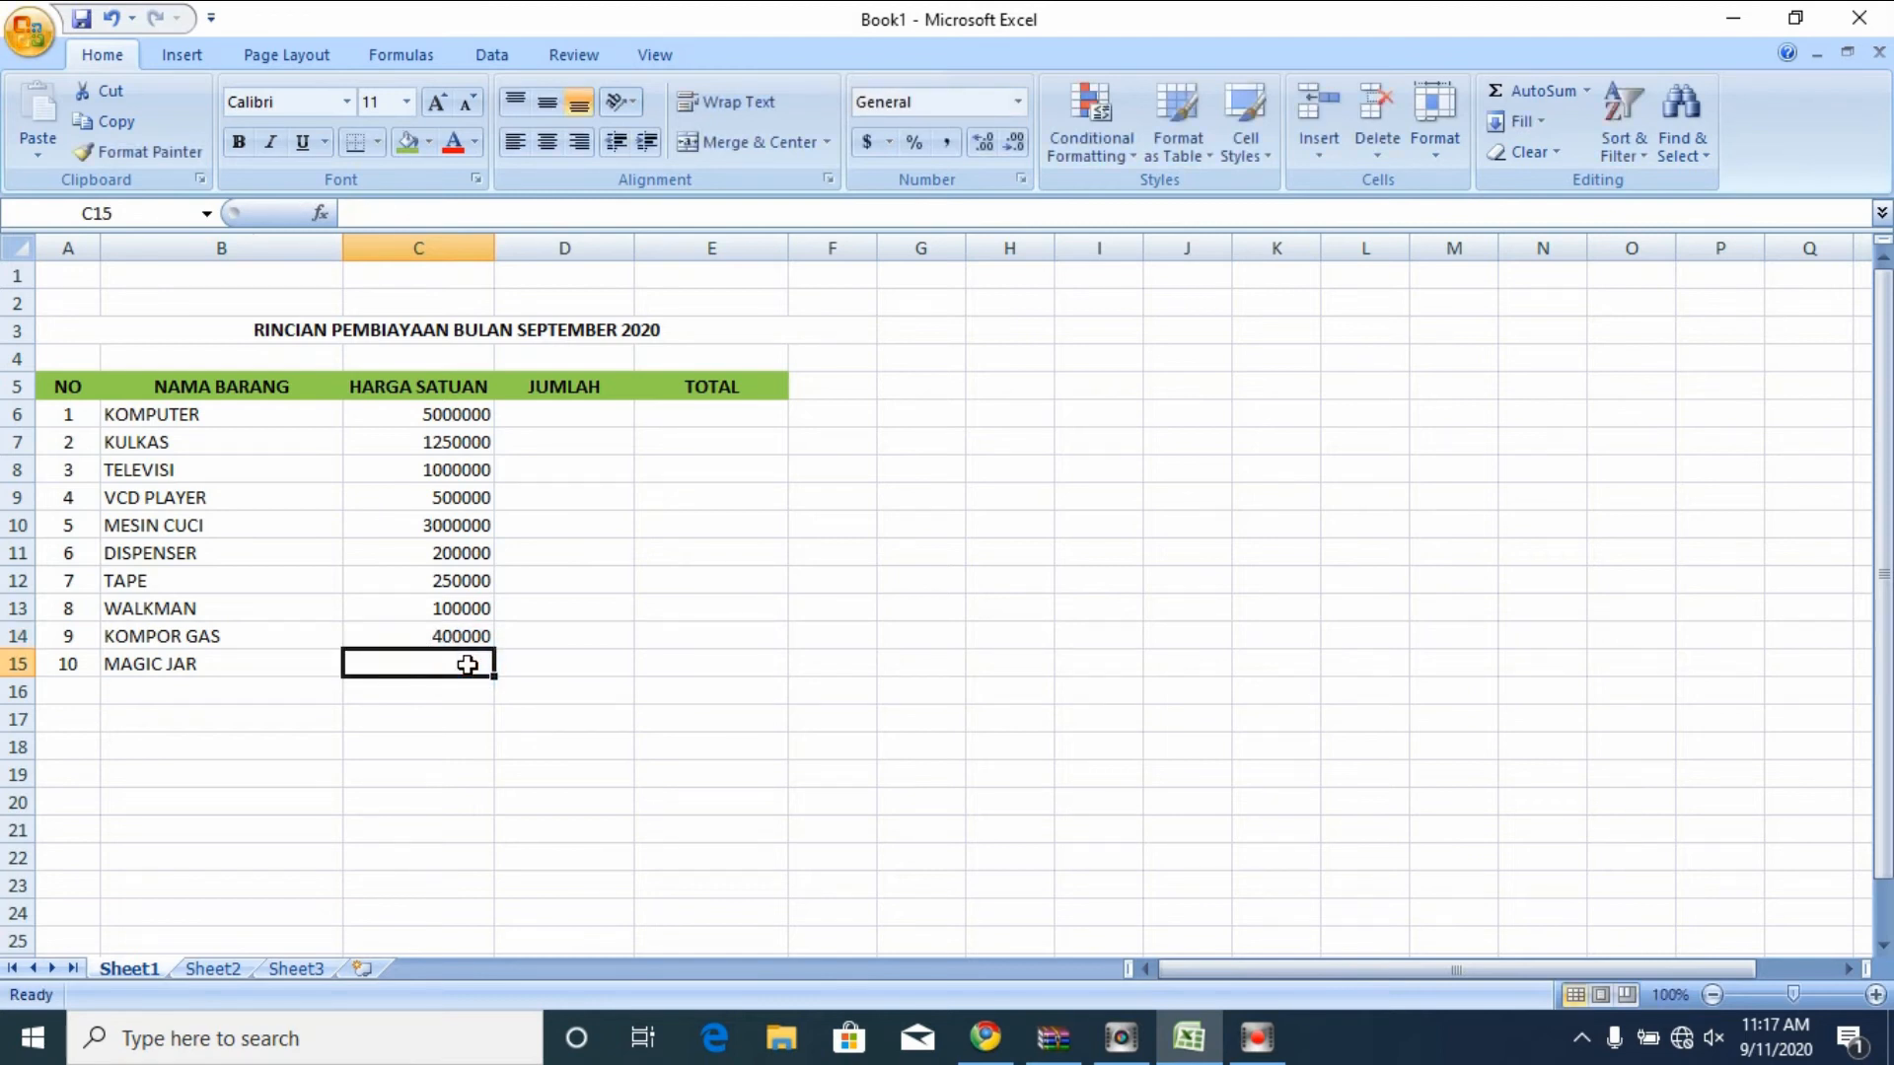
type("200000")
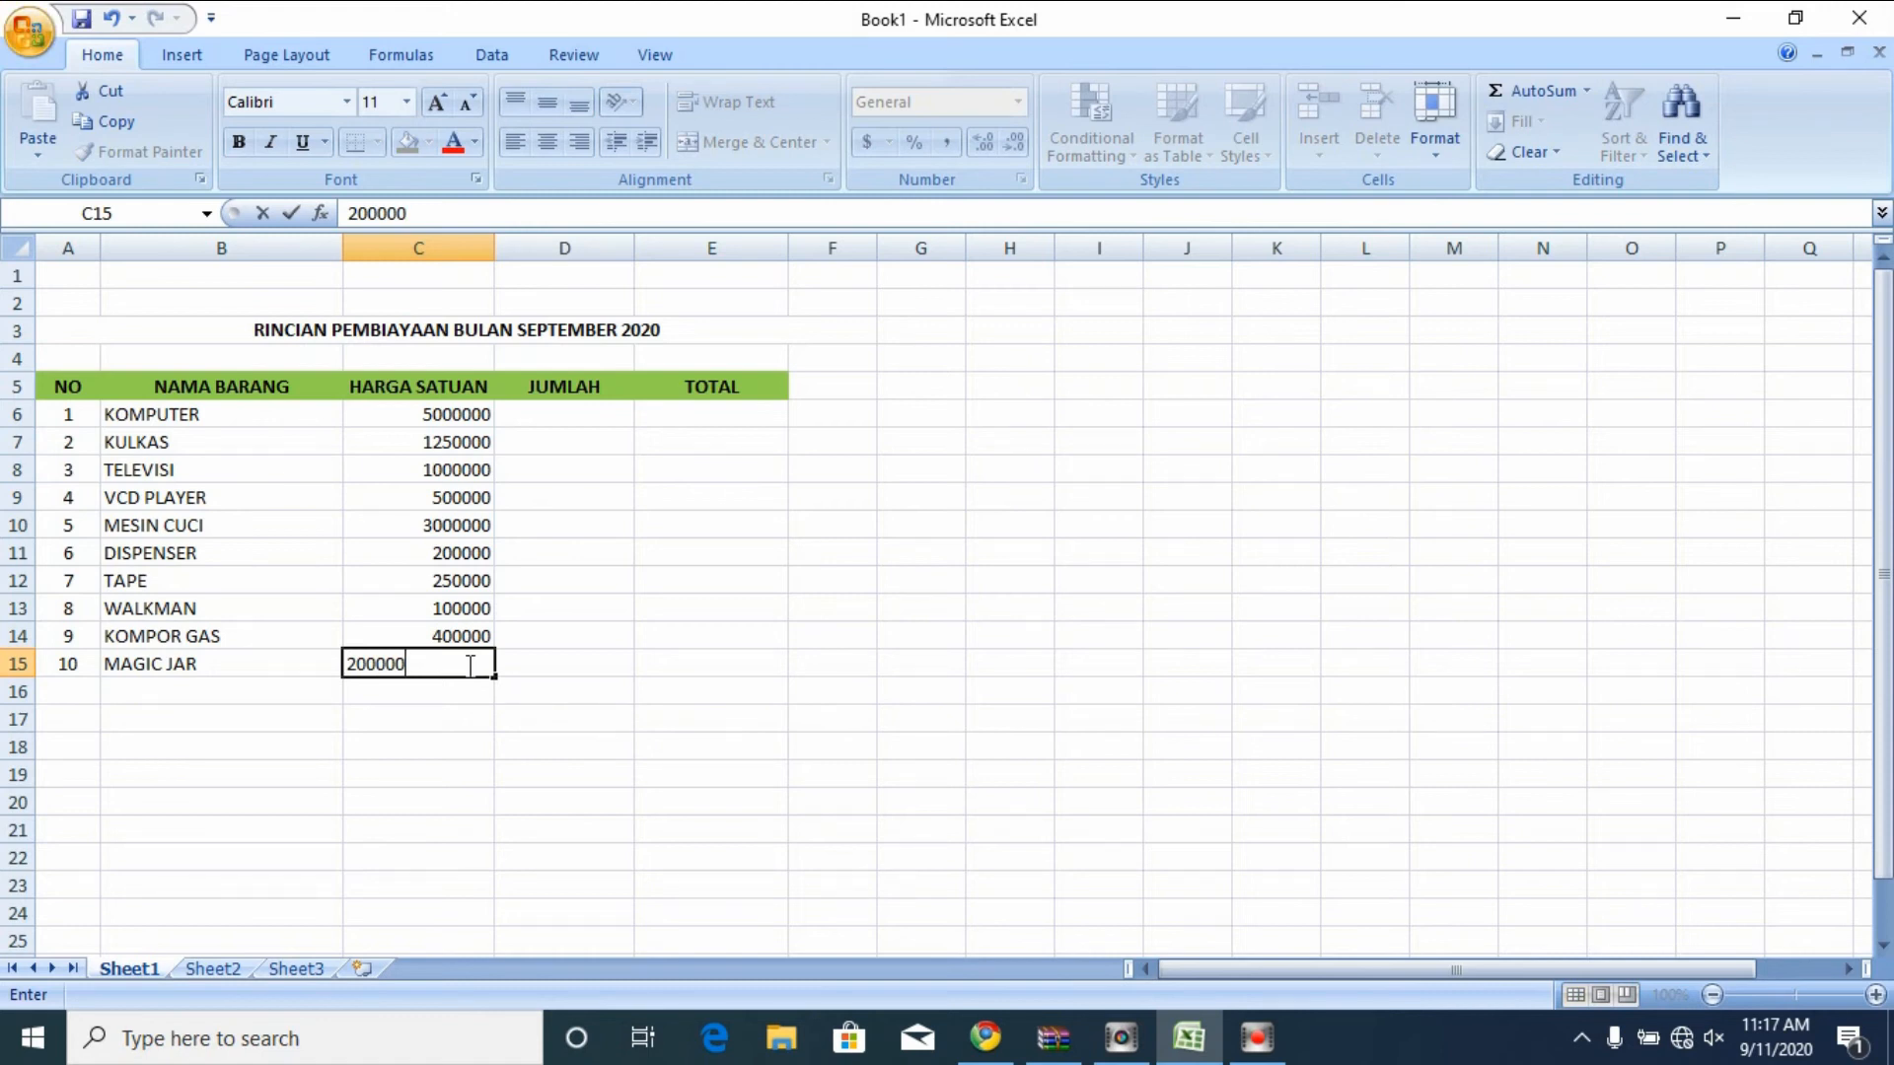
left_click(561, 676)
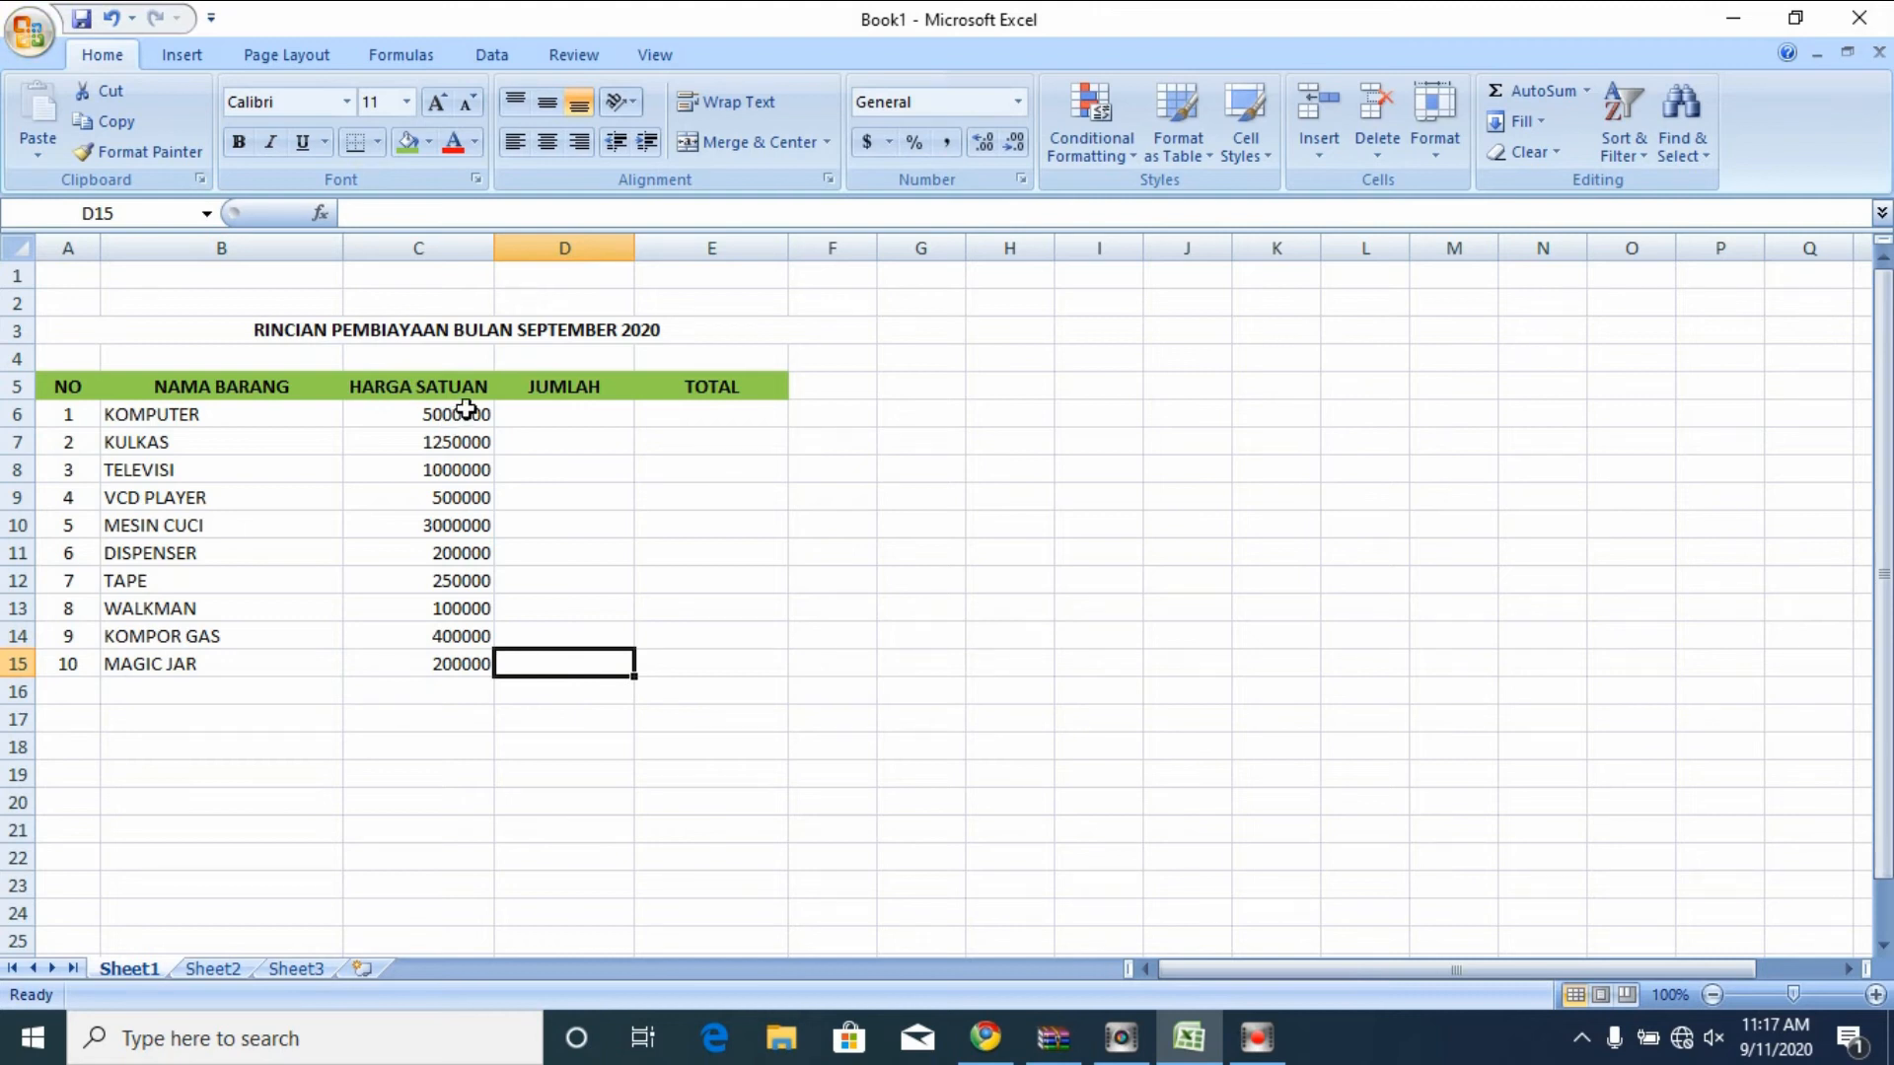
- Open the detailed number format settings for the unit prices in C6:C15 and choose the Accounting category
left_click_drag(466, 409, 434, 662)
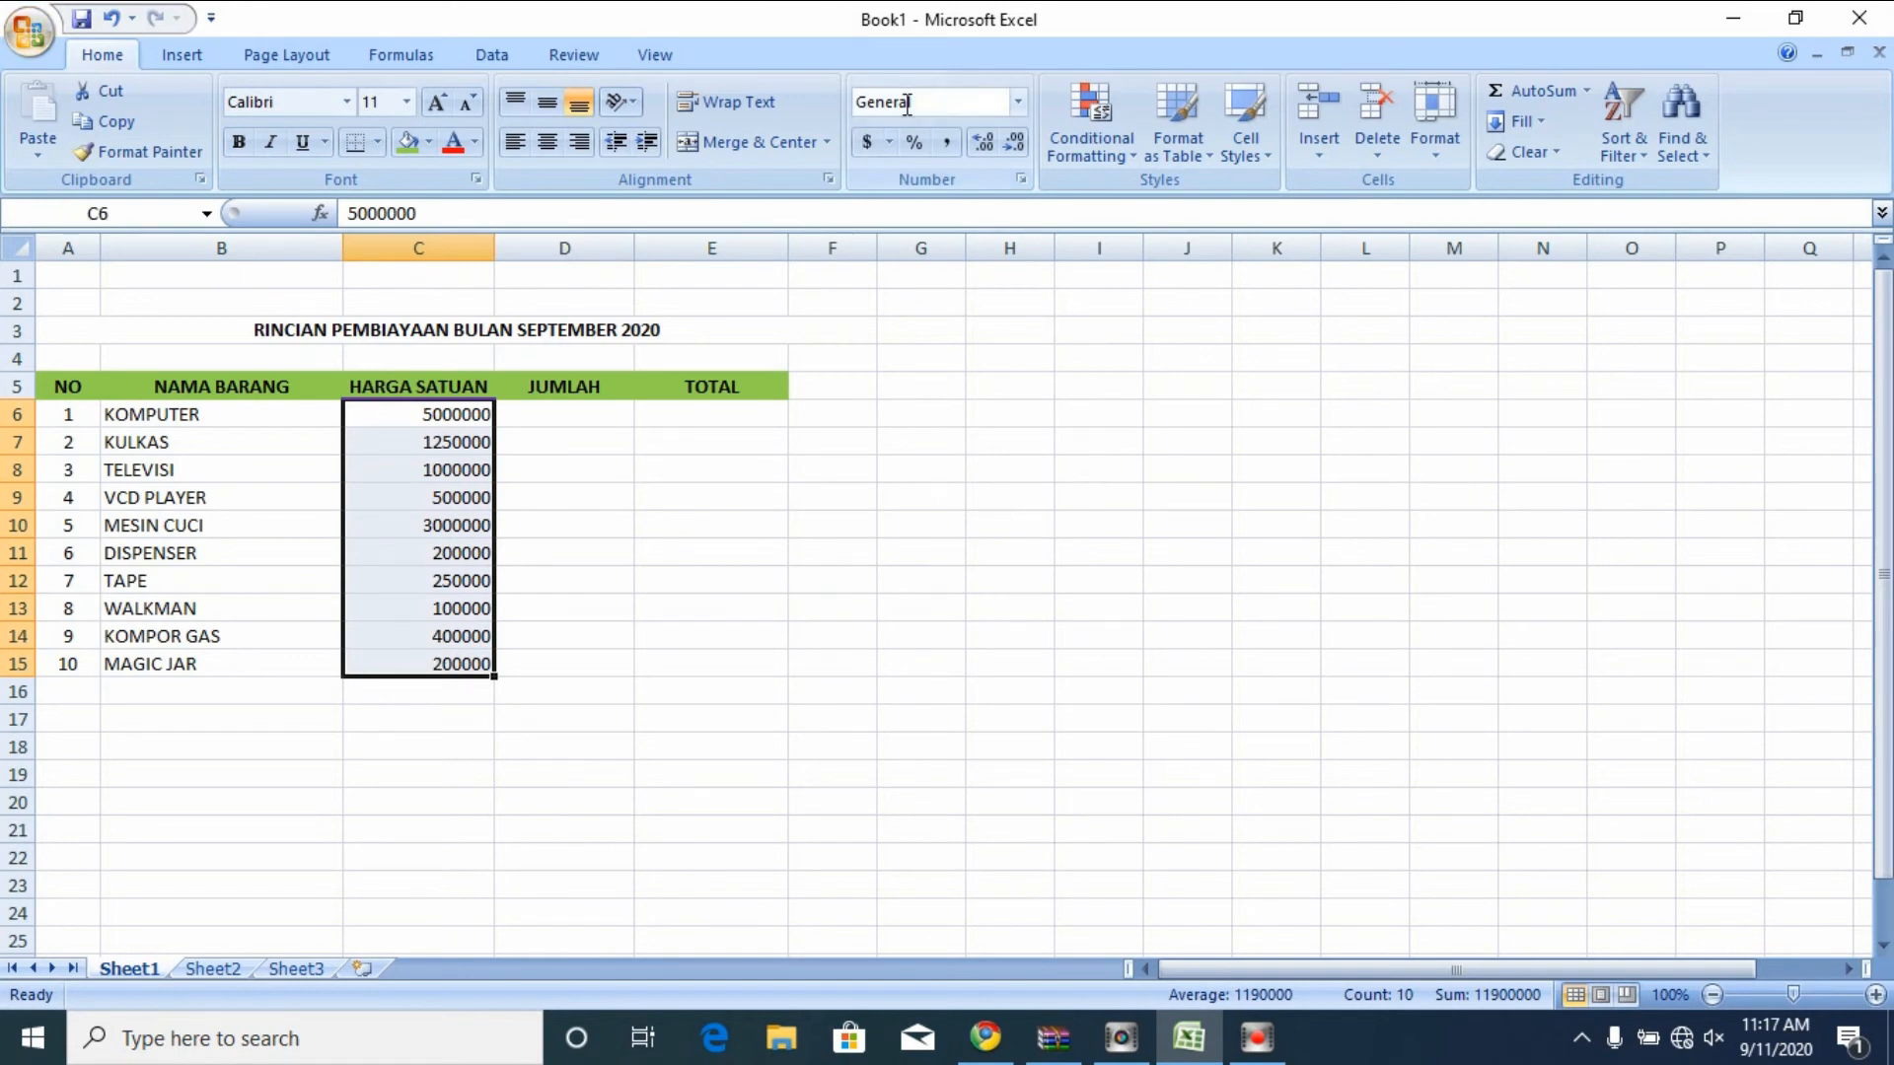
left_click(1018, 101)
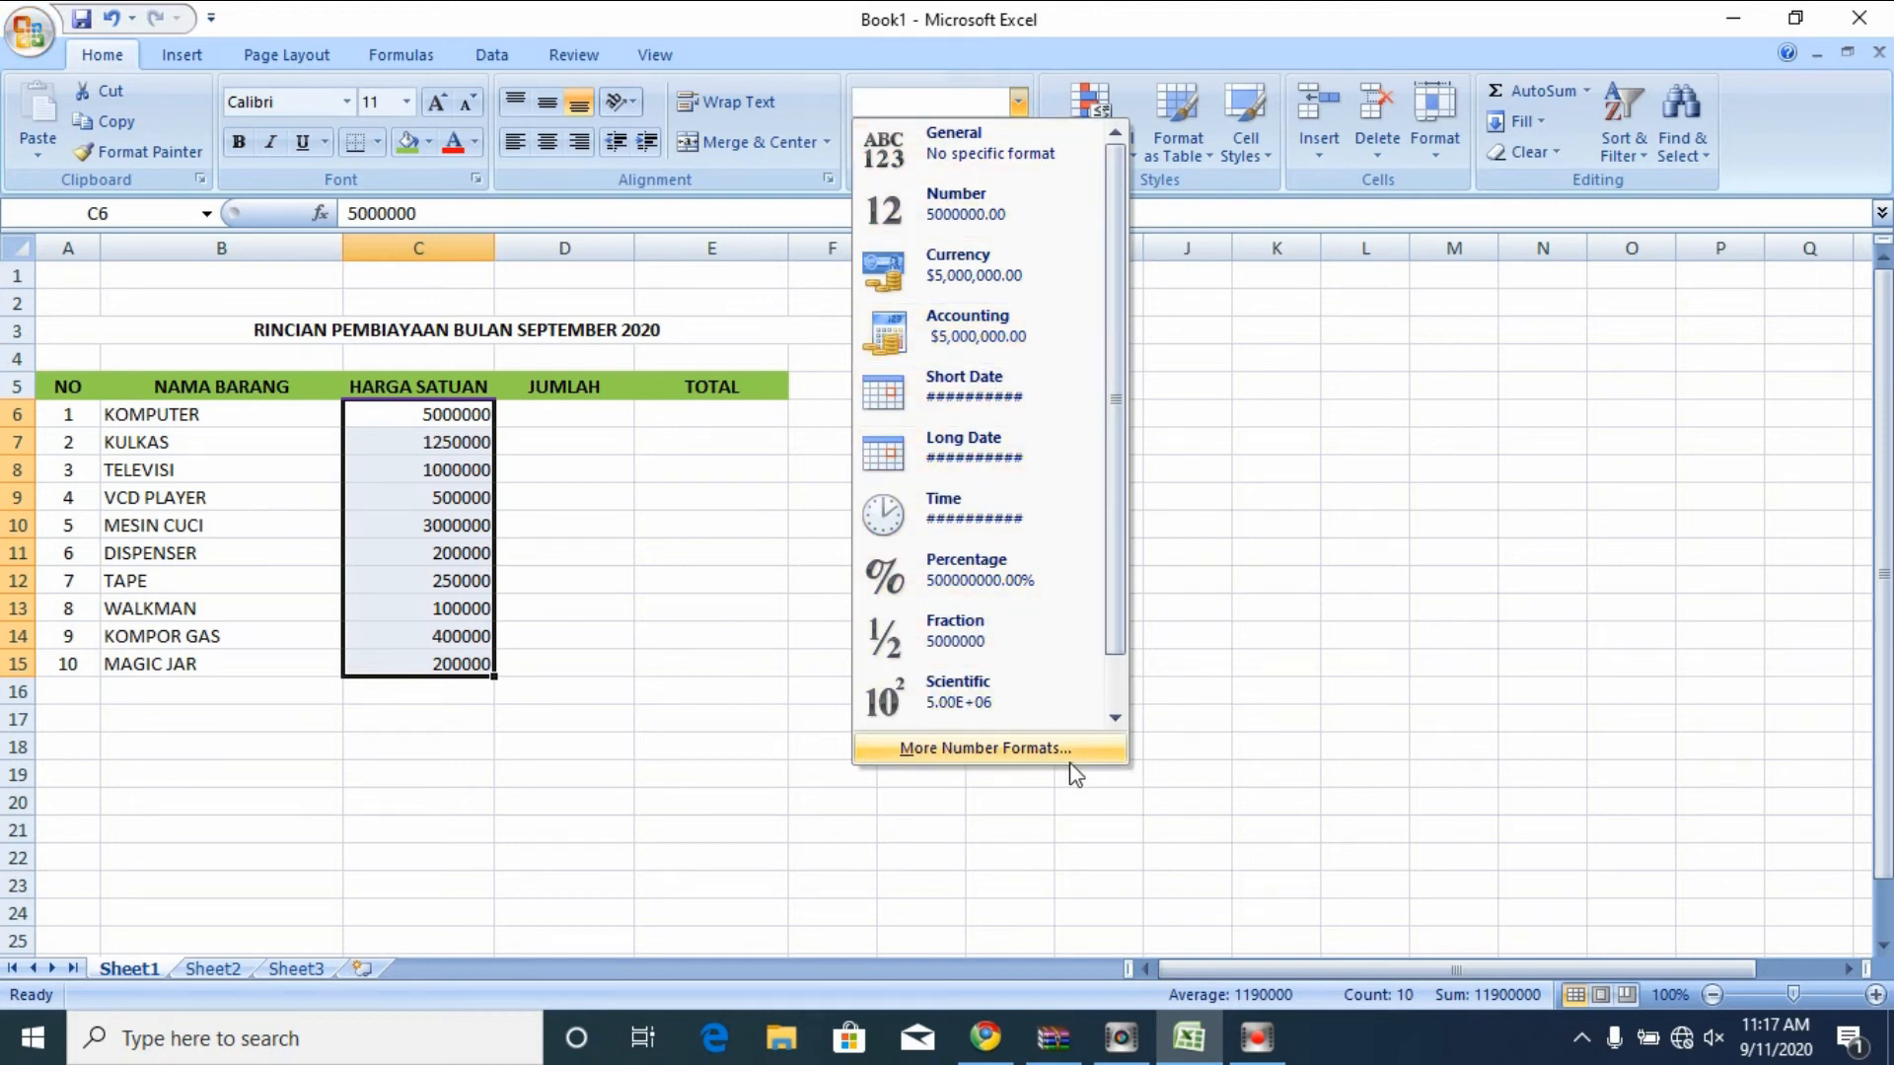
left_click(1001, 750)
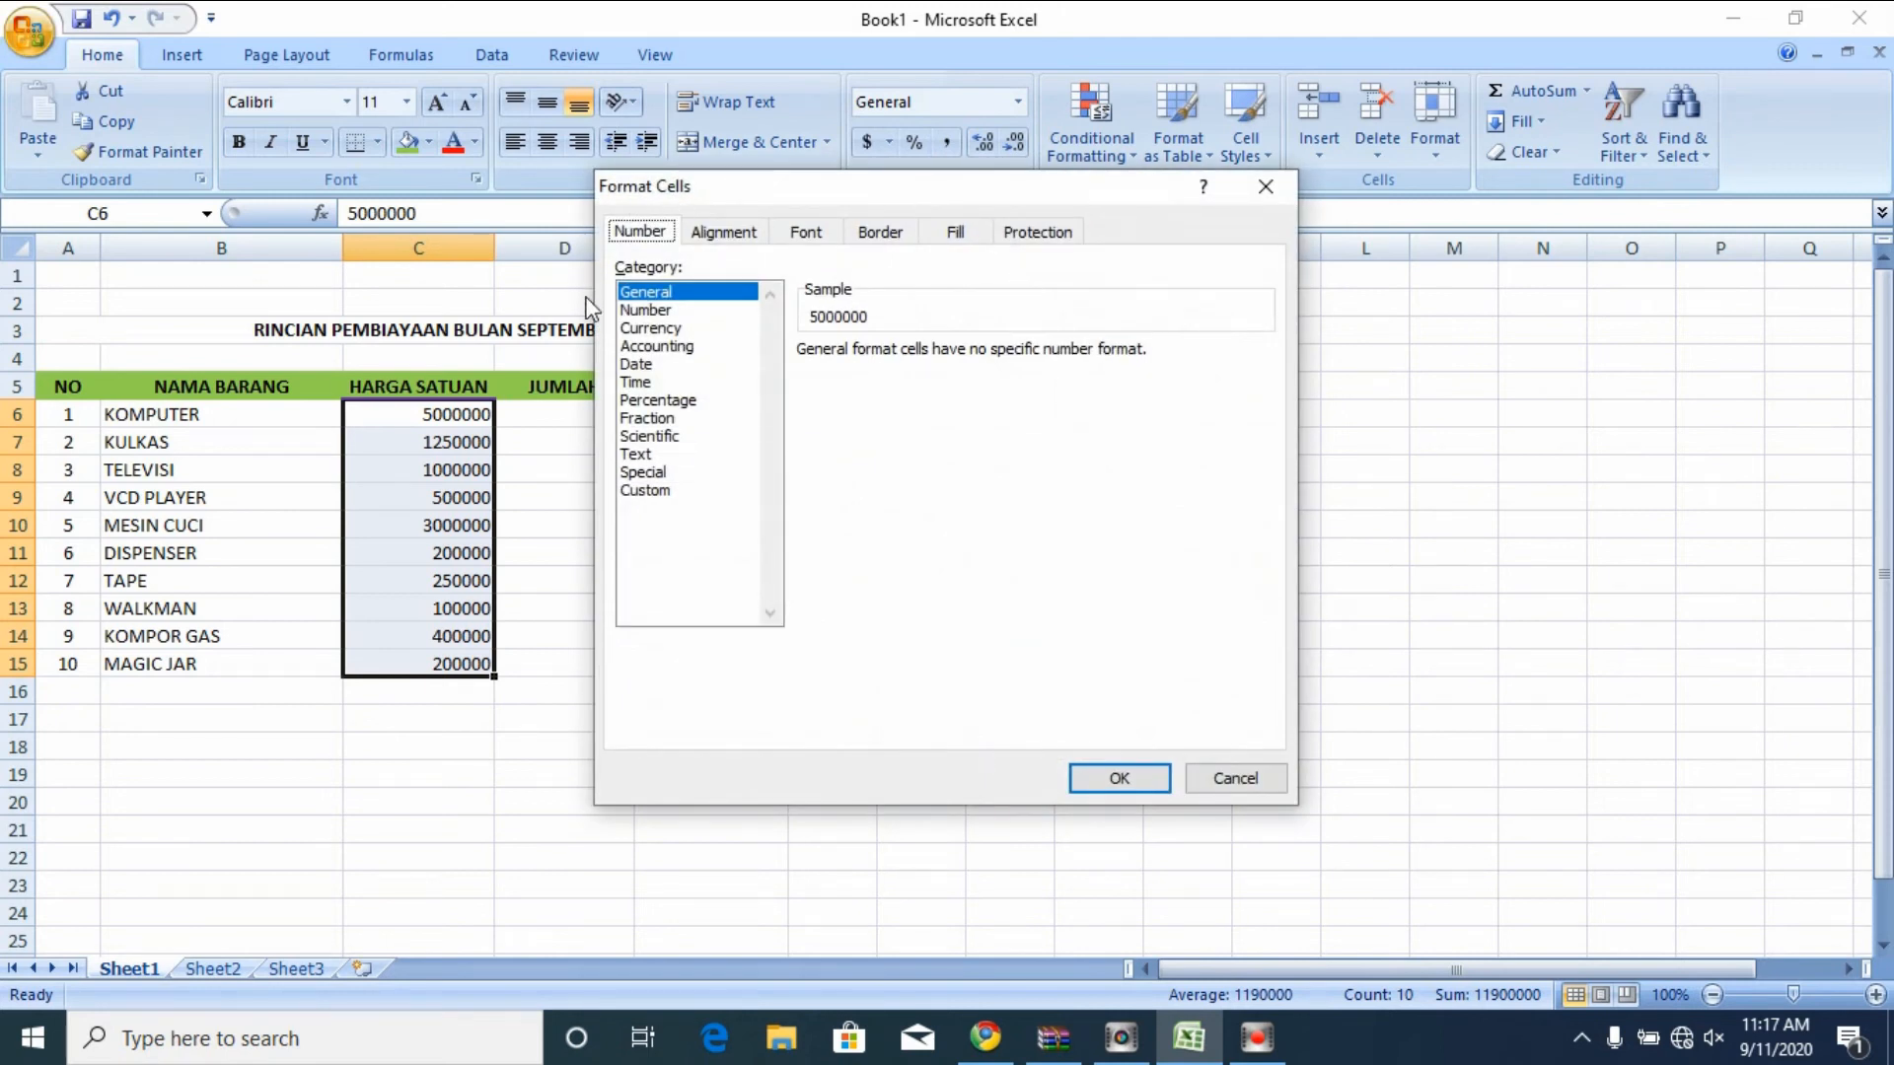
left_click(662, 347)
left_click(677, 331)
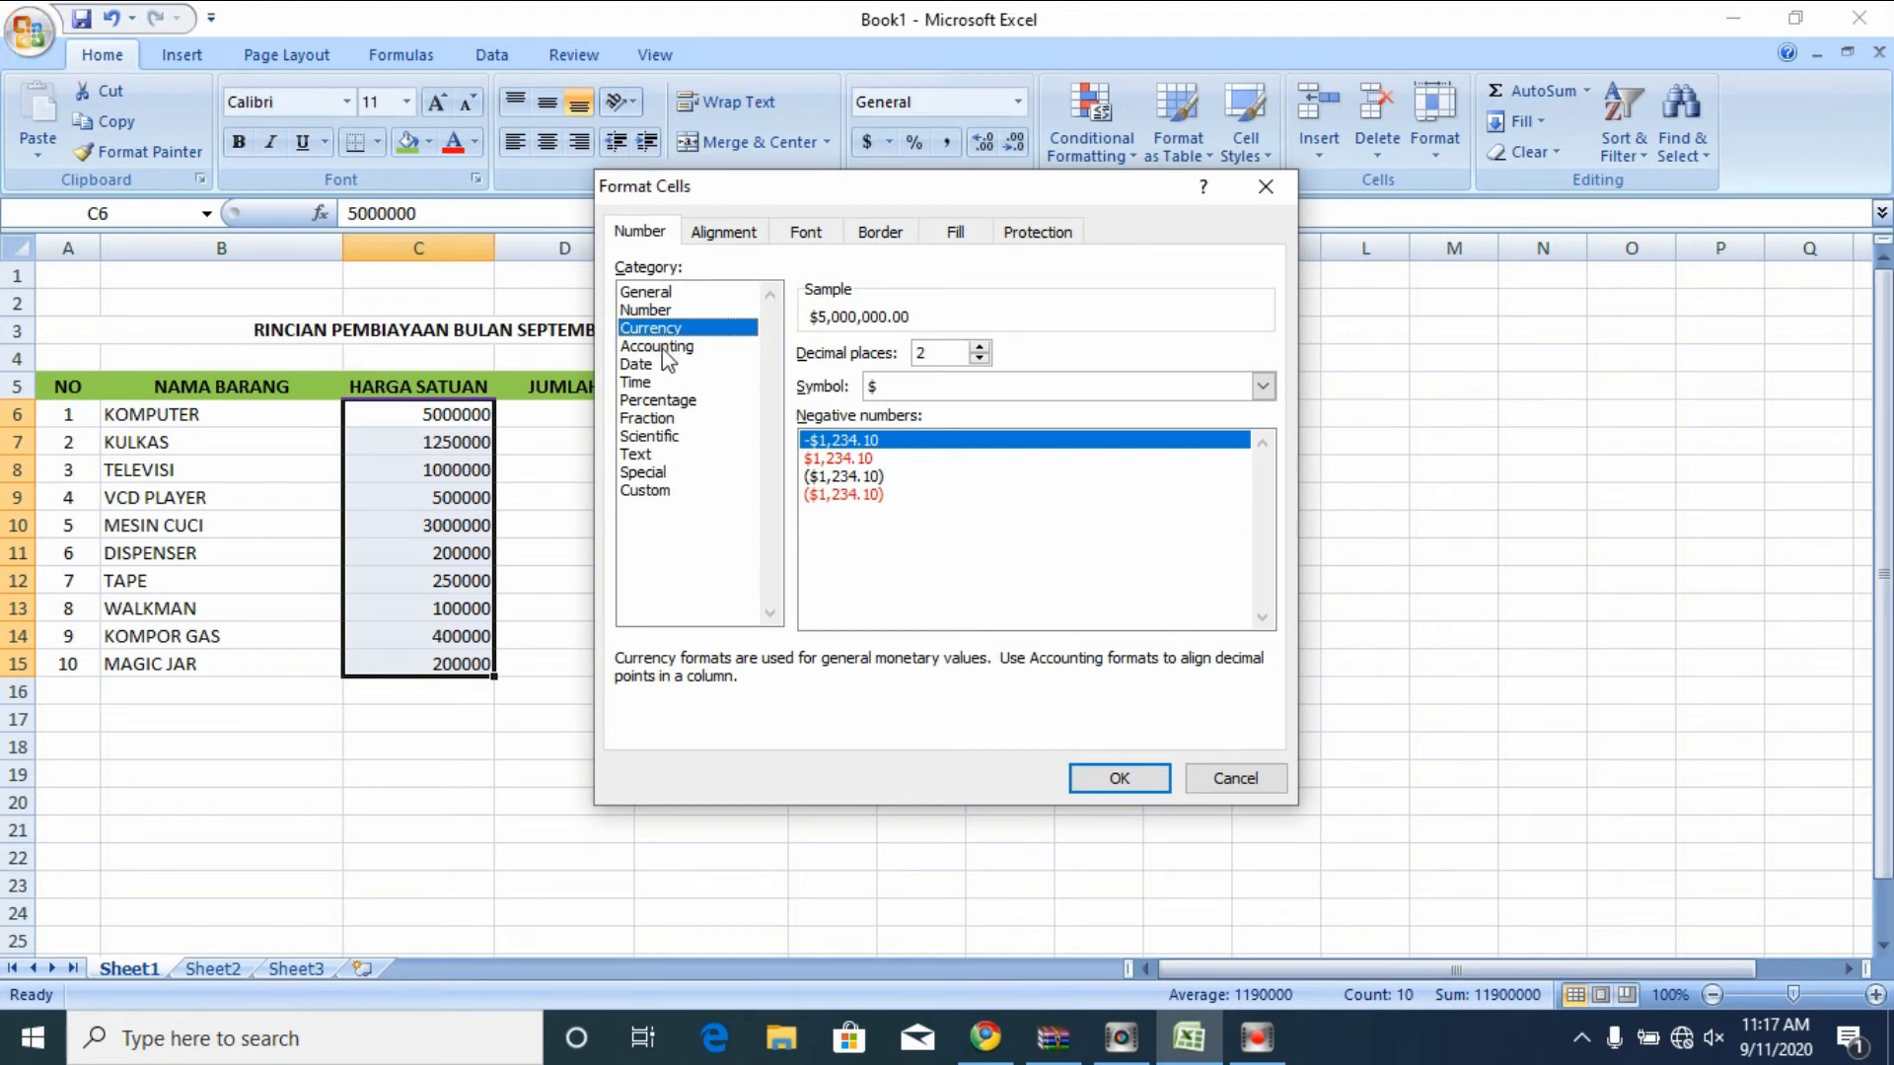
left_click(661, 347)
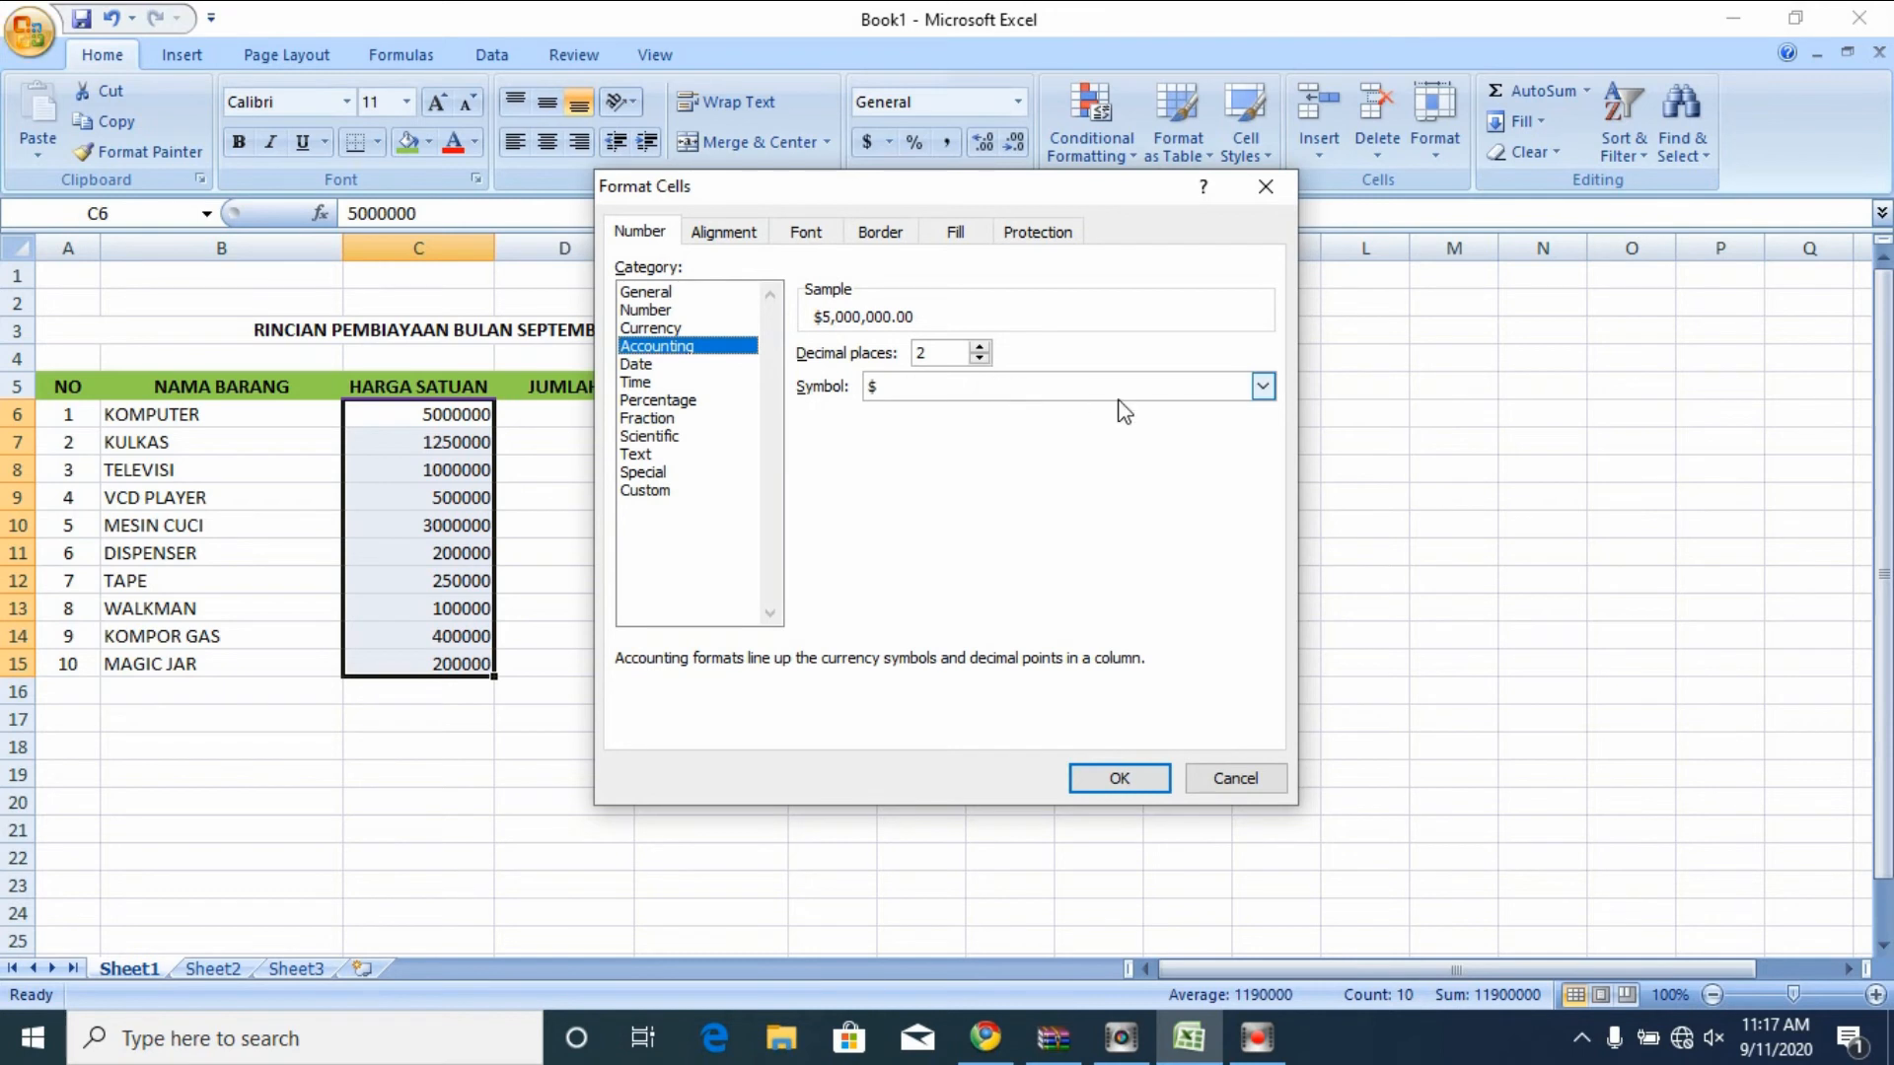
- Choose IDR as the Accounting currency symbol for the unit prices
left_click(1264, 388)
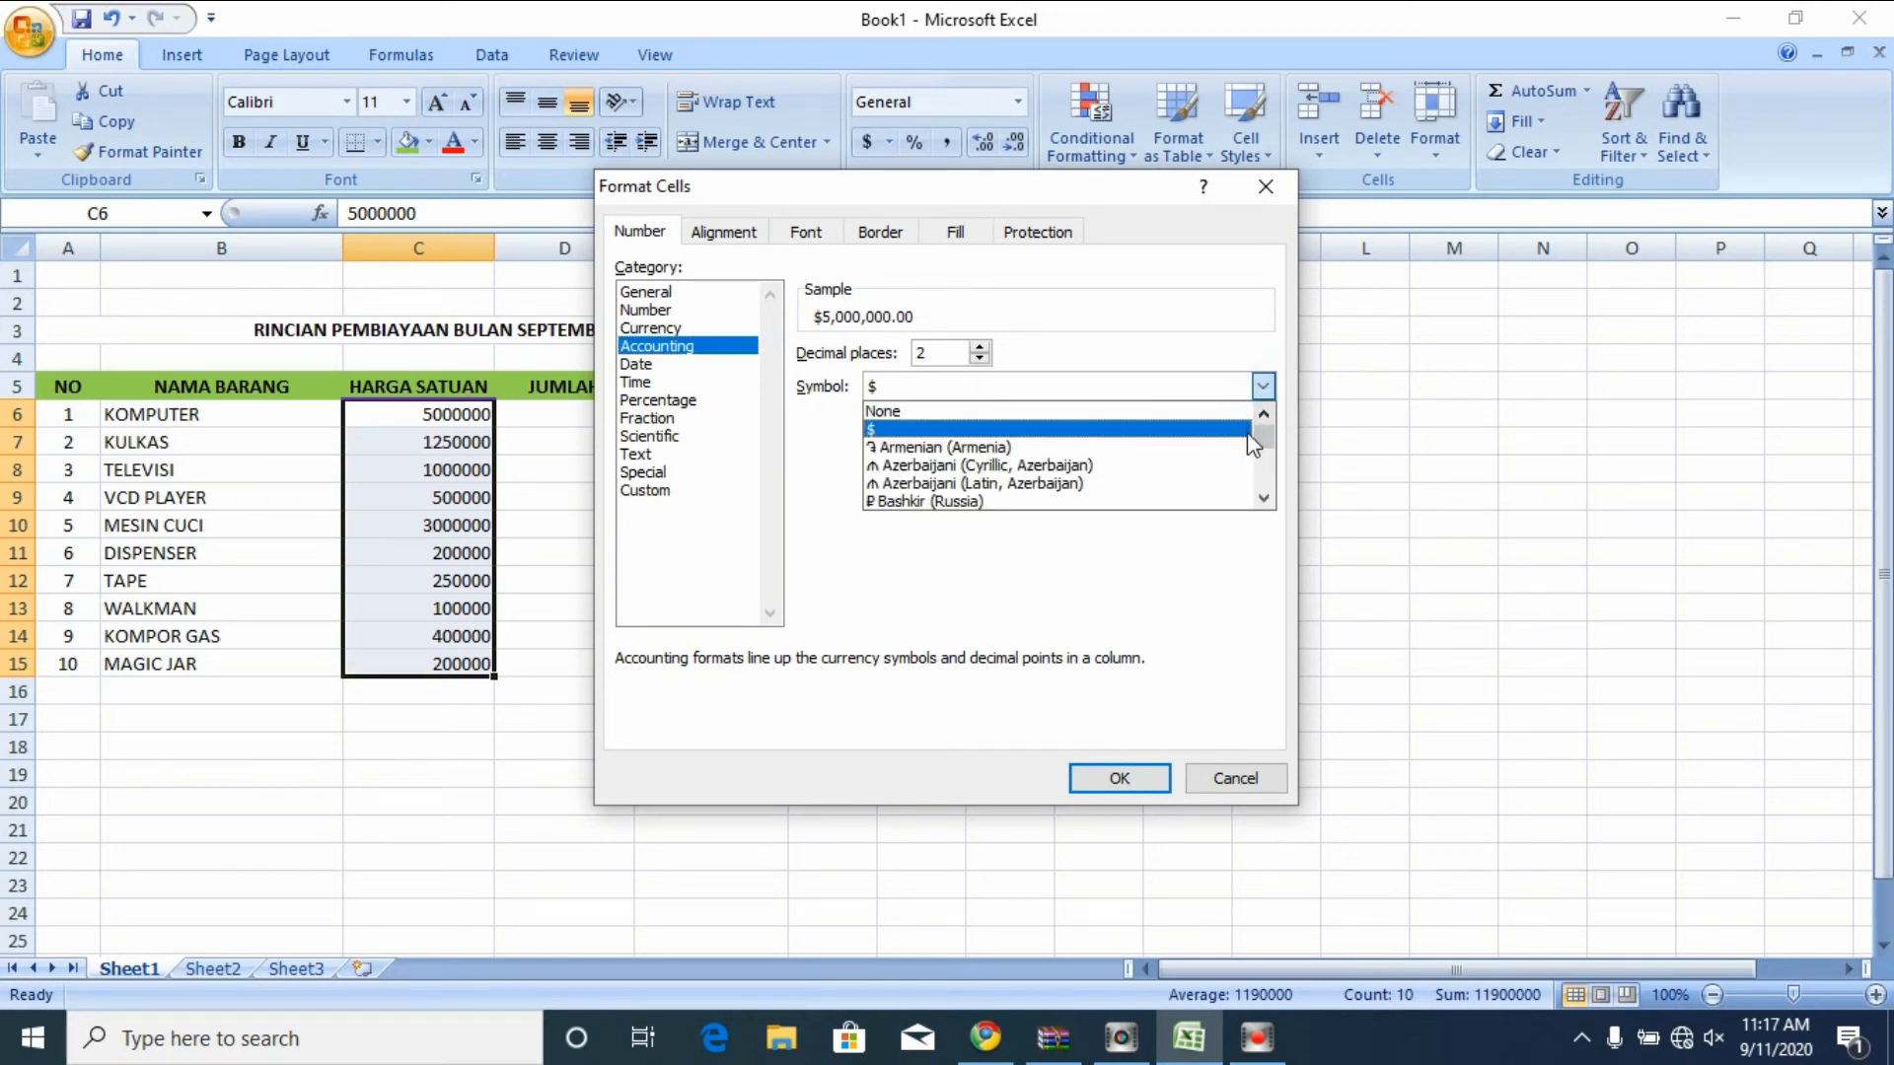
left_click_drag(1257, 432, 1251, 488)
left_click(1266, 415)
left_click(1269, 414)
left_click(1269, 414)
left_click(1268, 414)
left_click(1268, 414)
left_click(1269, 415)
left_click(1269, 414)
left_click(1269, 414)
left_click(1268, 414)
left_click(1267, 416)
left_click(1268, 417)
left_click(1267, 416)
left_click(1268, 416)
left_click(1268, 417)
left_click(1267, 417)
left_click(1268, 416)
left_click(1268, 414)
left_click(1267, 414)
left_click(1268, 415)
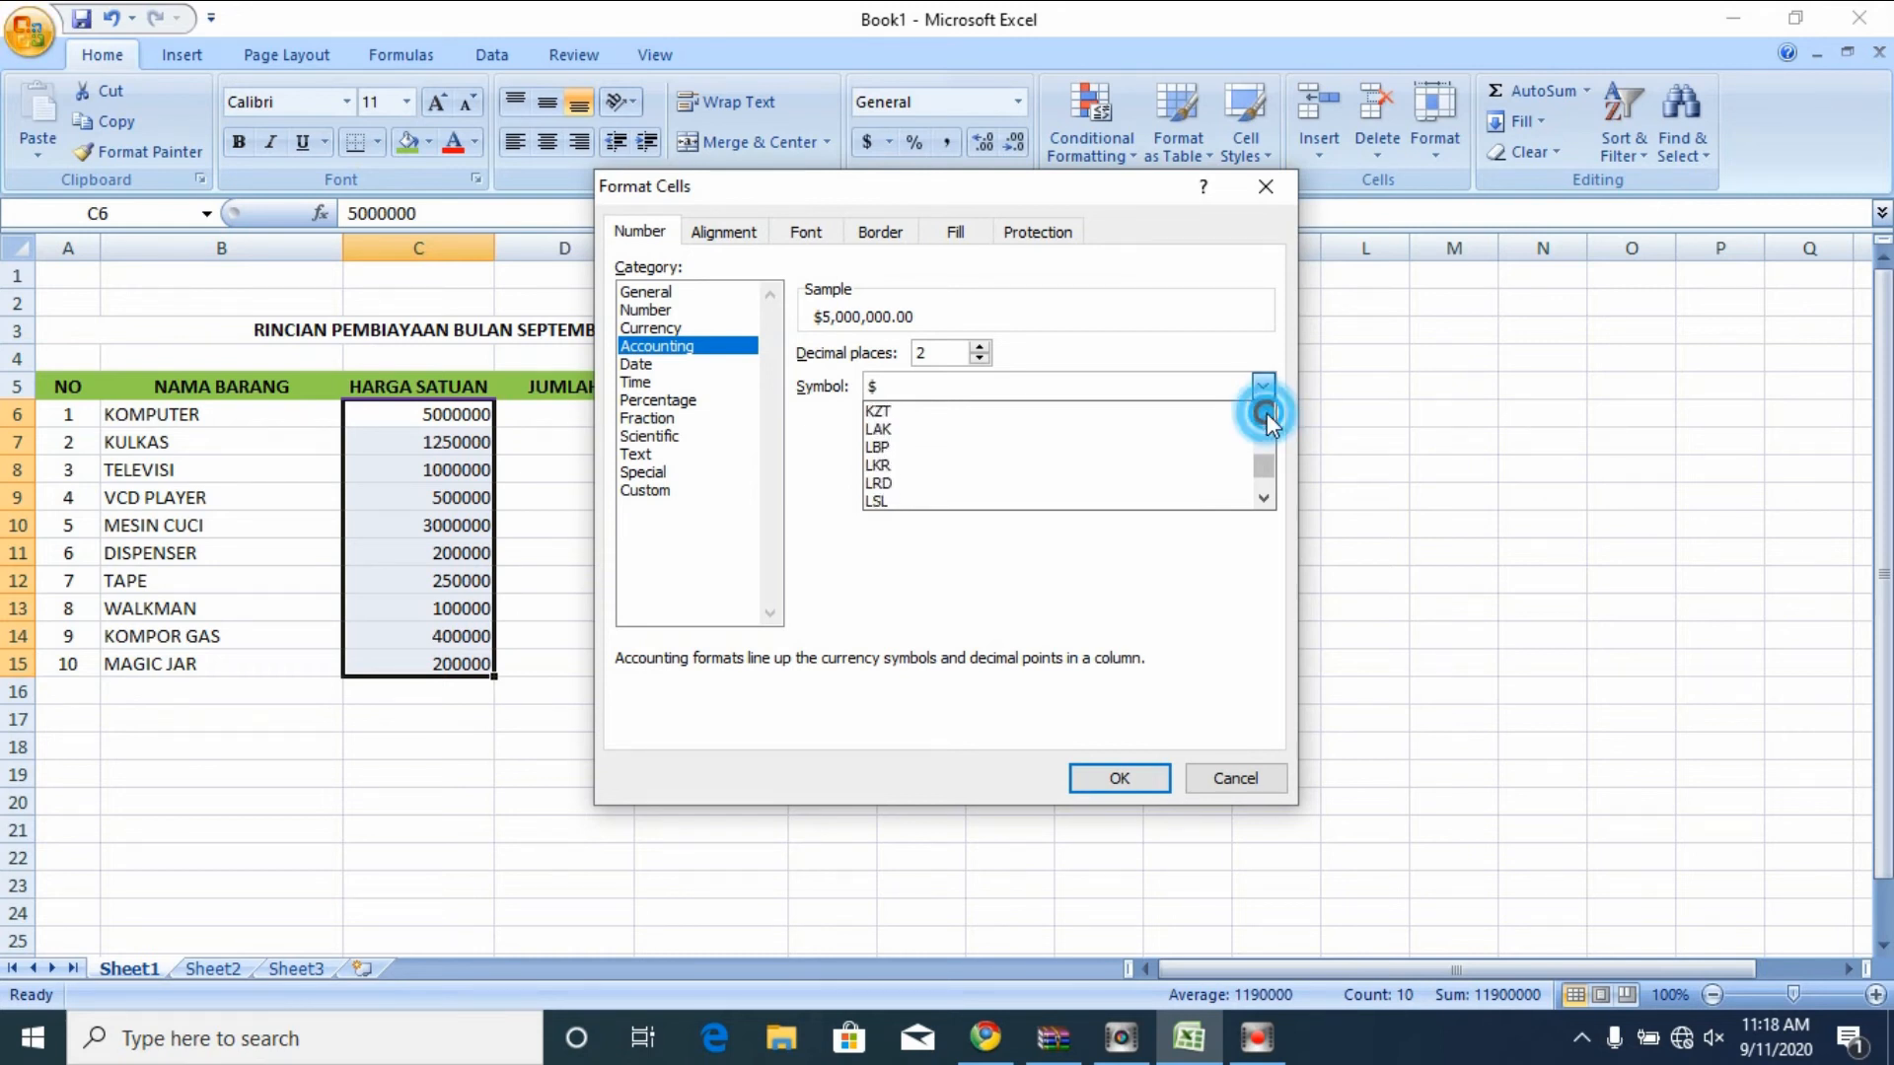
left_click(1268, 416)
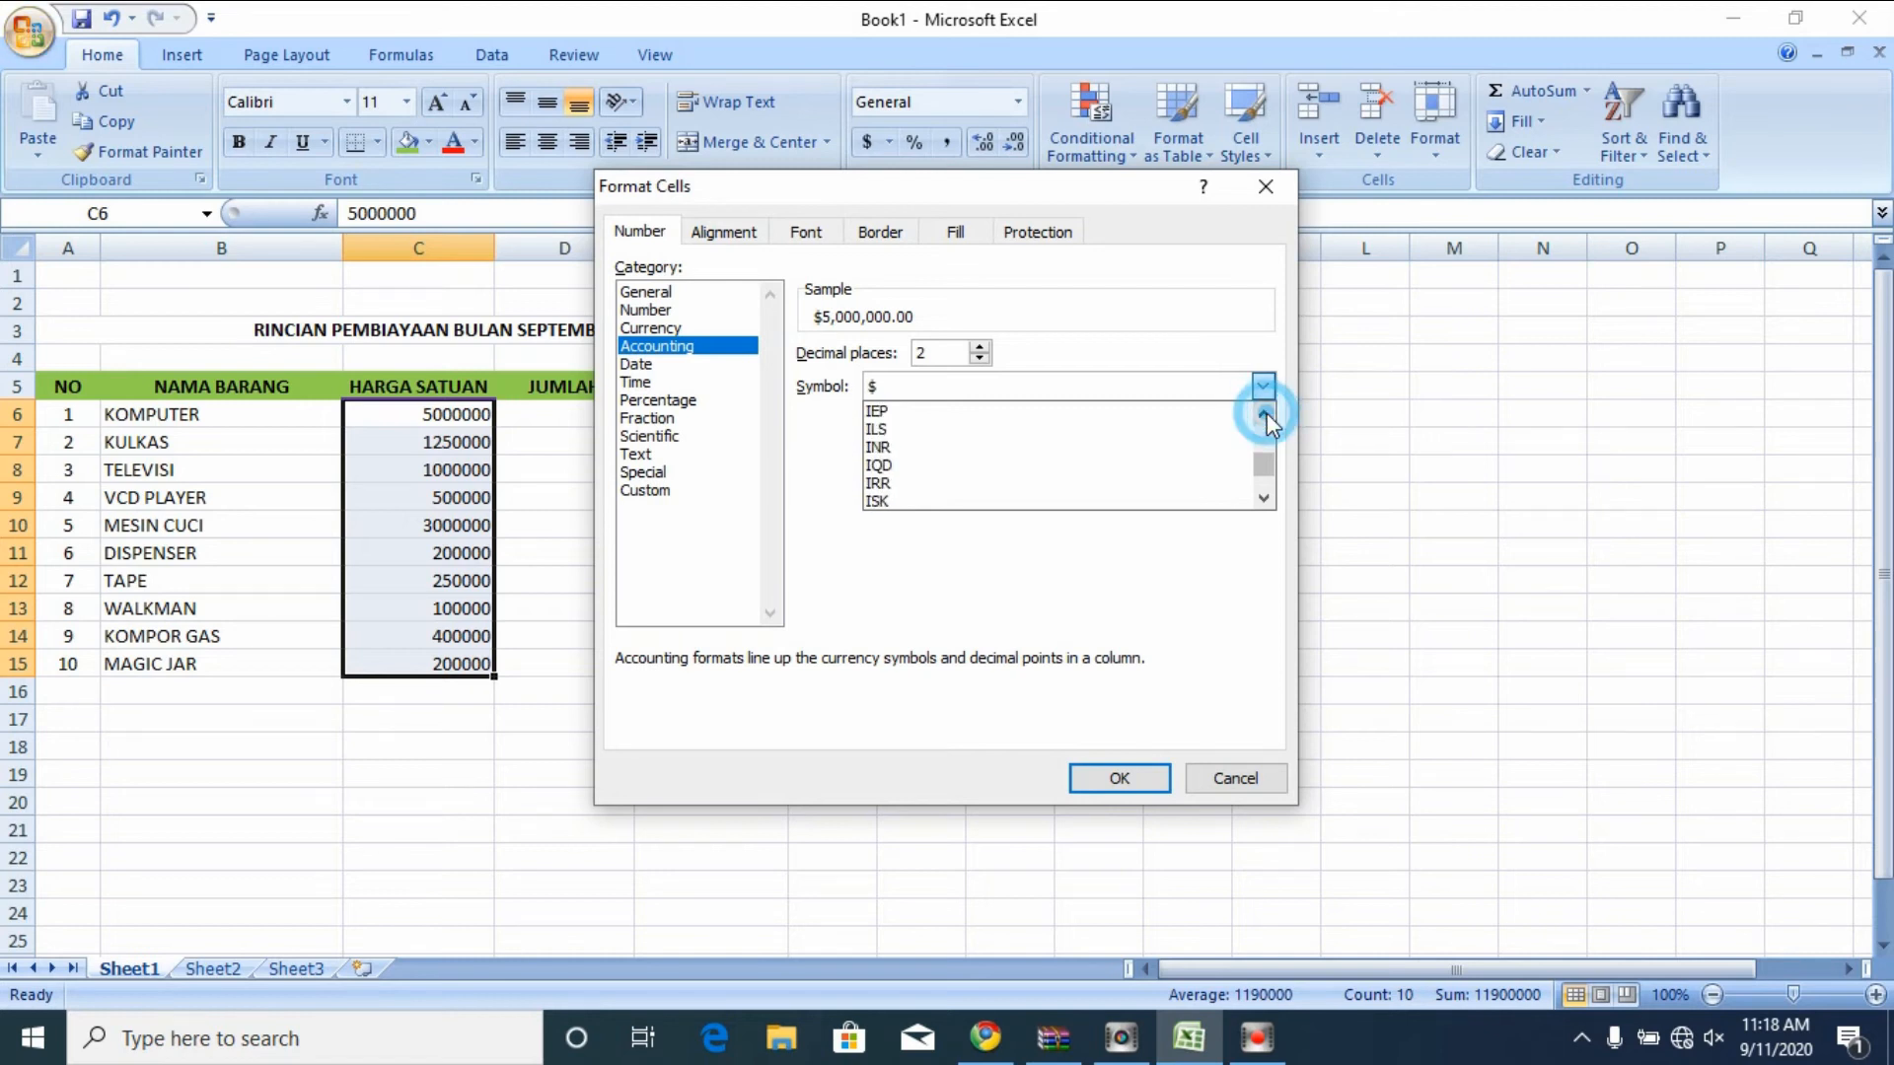
left_click(1267, 416)
left_click(1267, 416)
left_click(1035, 429)
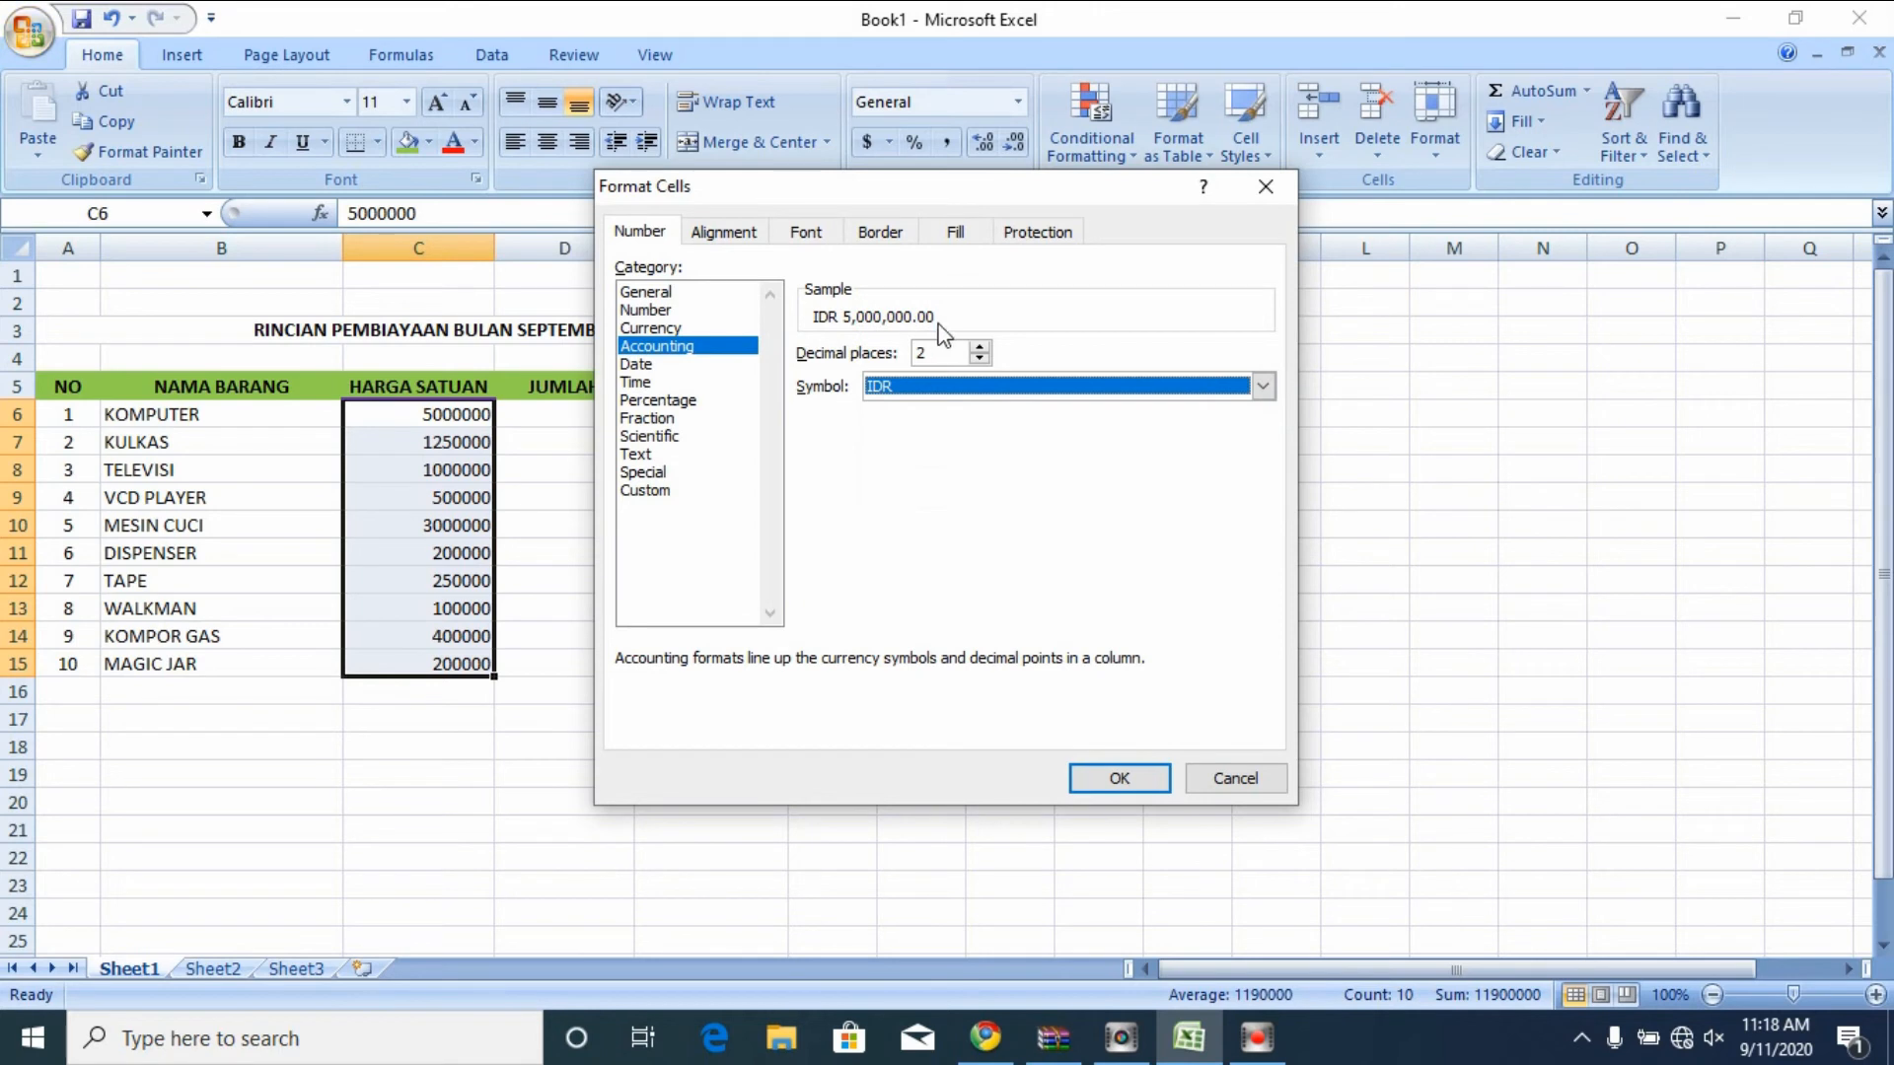
- Reduce the decimal places to 0 and apply the Accounting format to the unit prices
left_click(979, 358)
left_click(978, 358)
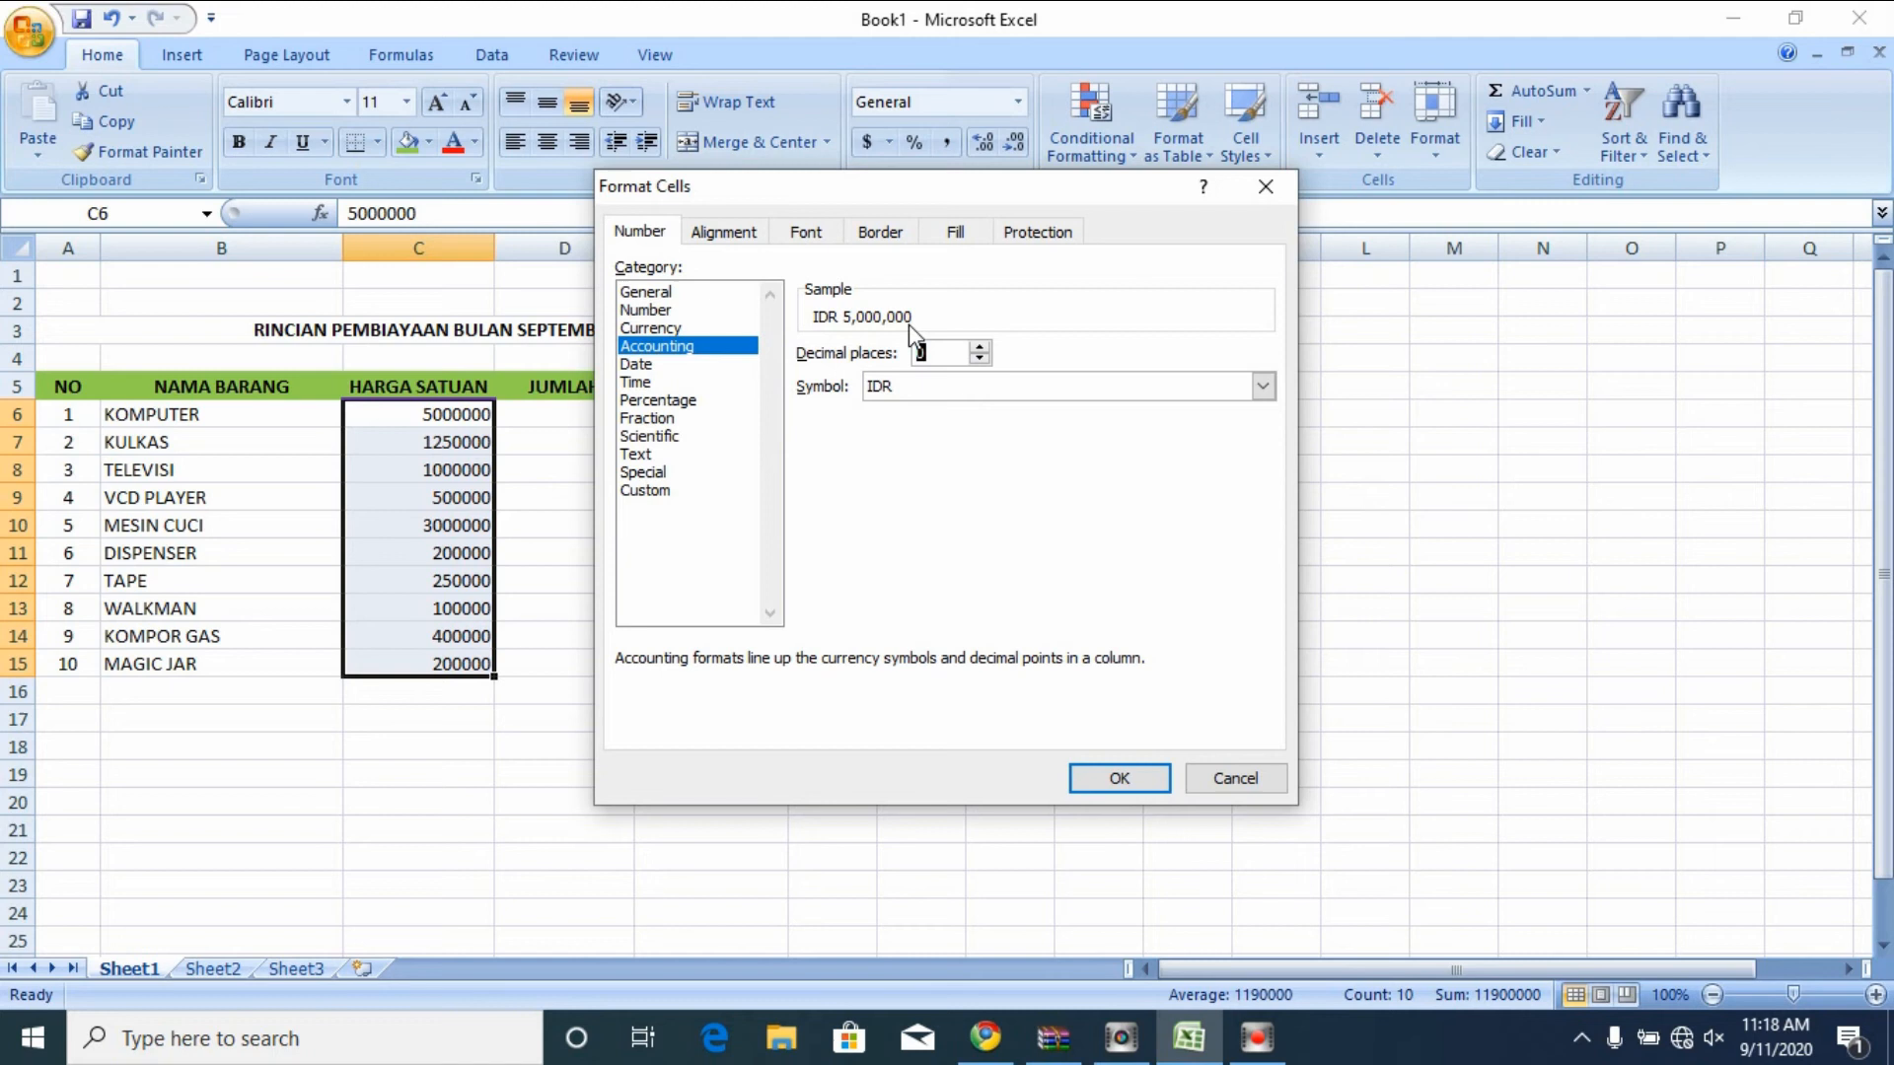
left_click(1091, 777)
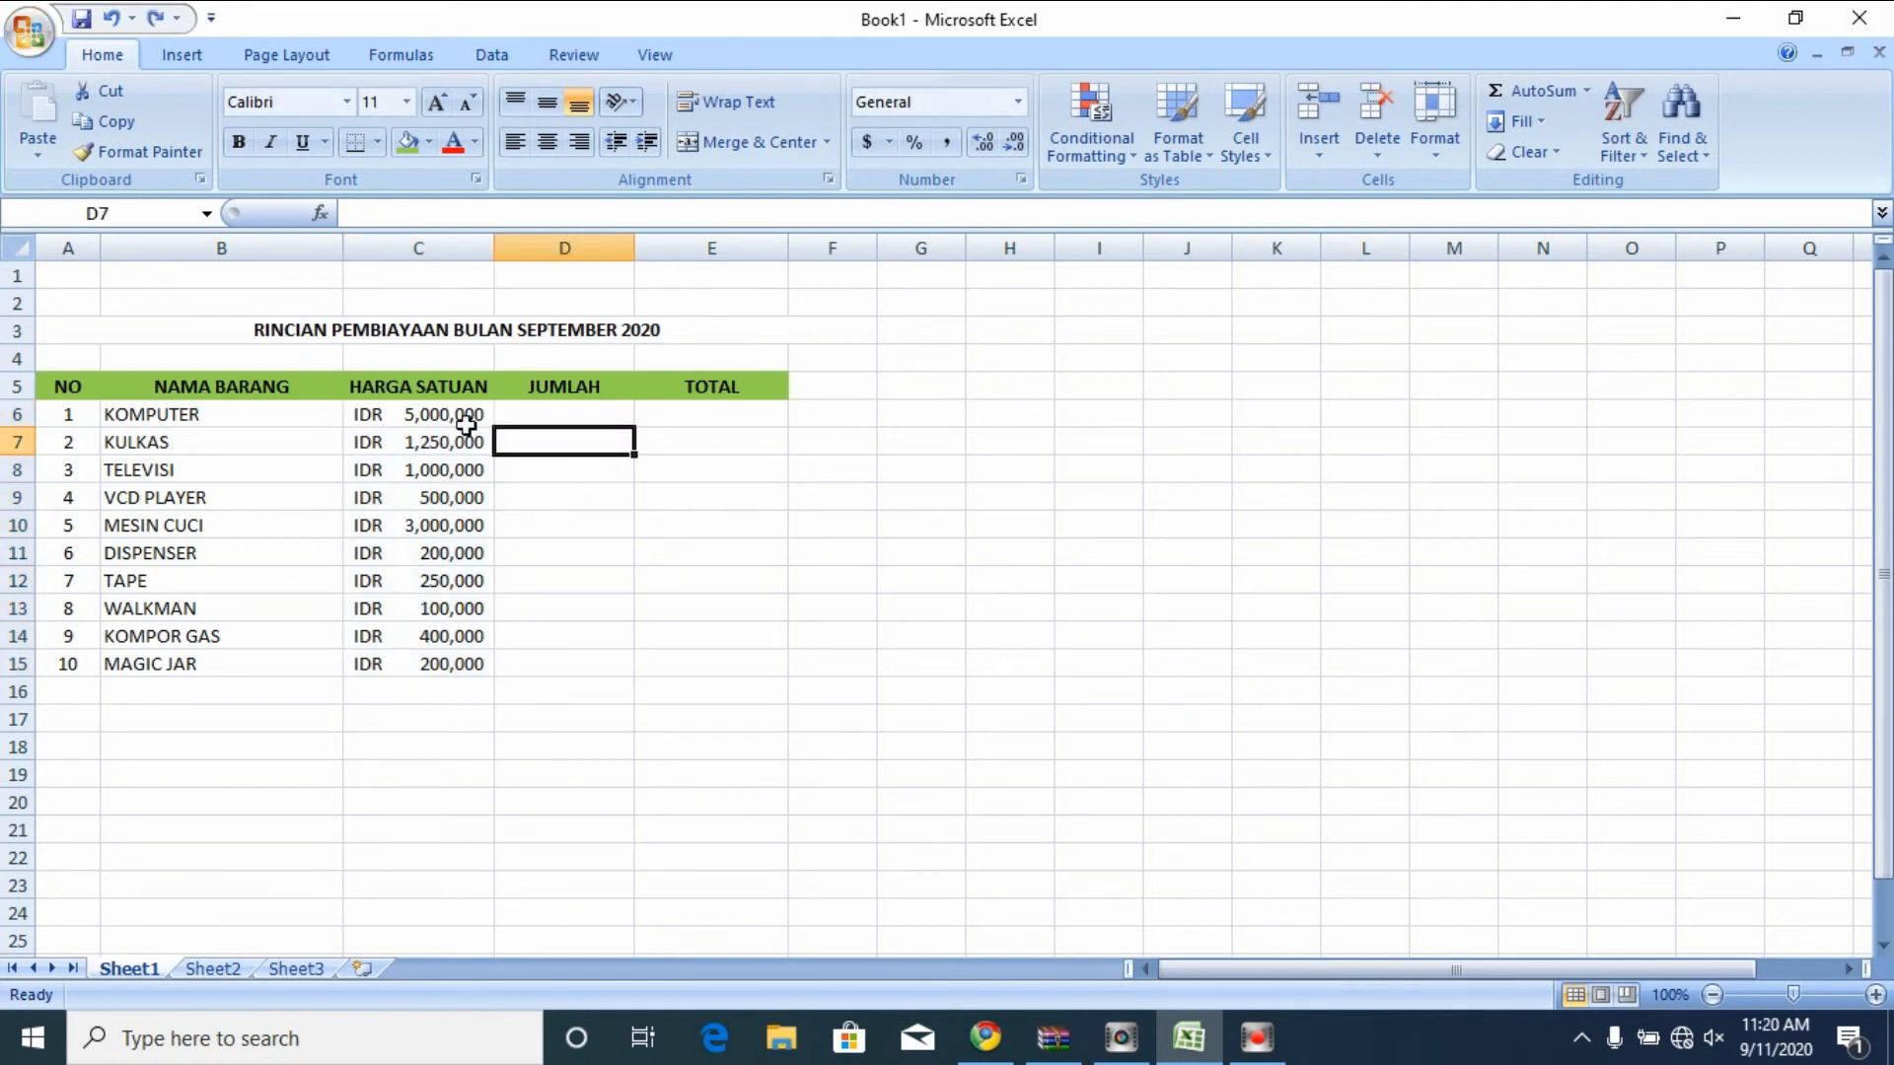
- Enter the quantity 2 for KOMPUTER in D6 and 2 for KULKAS in D7
left_click(542, 411)
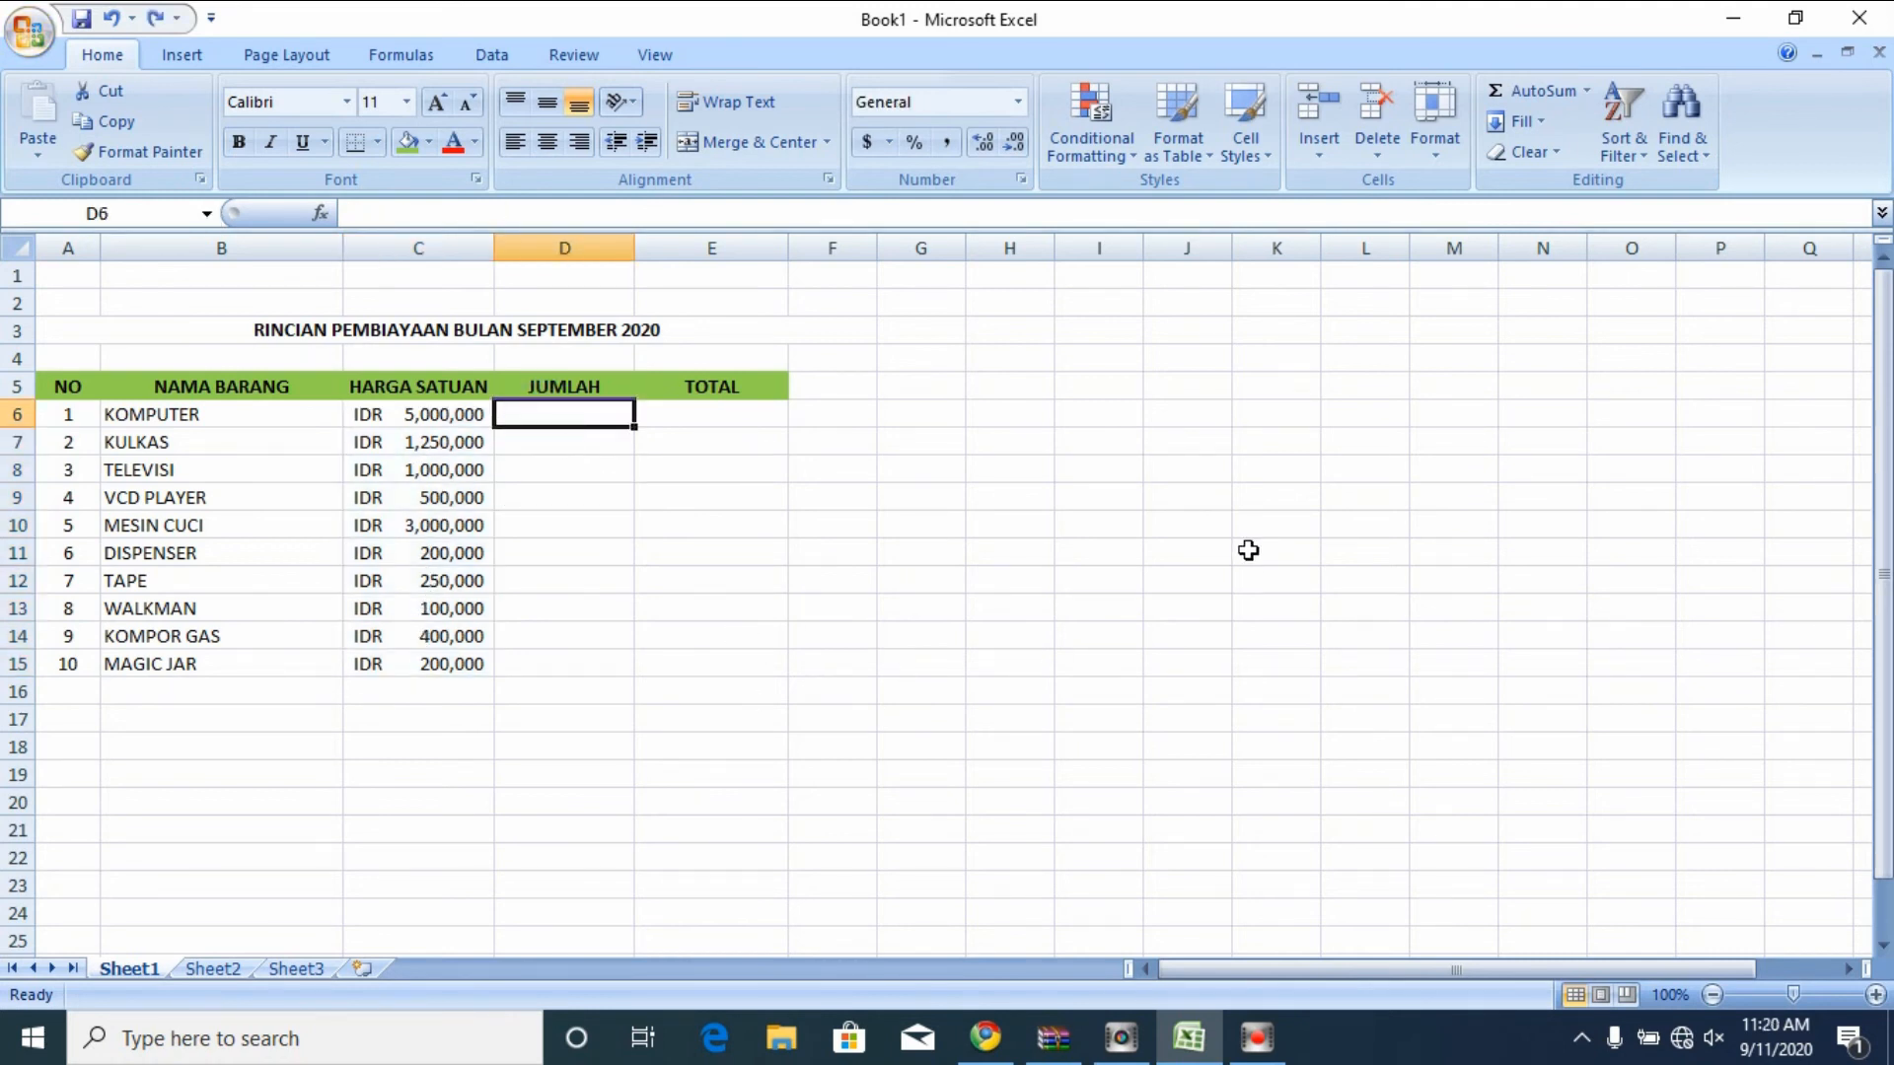
type("2")
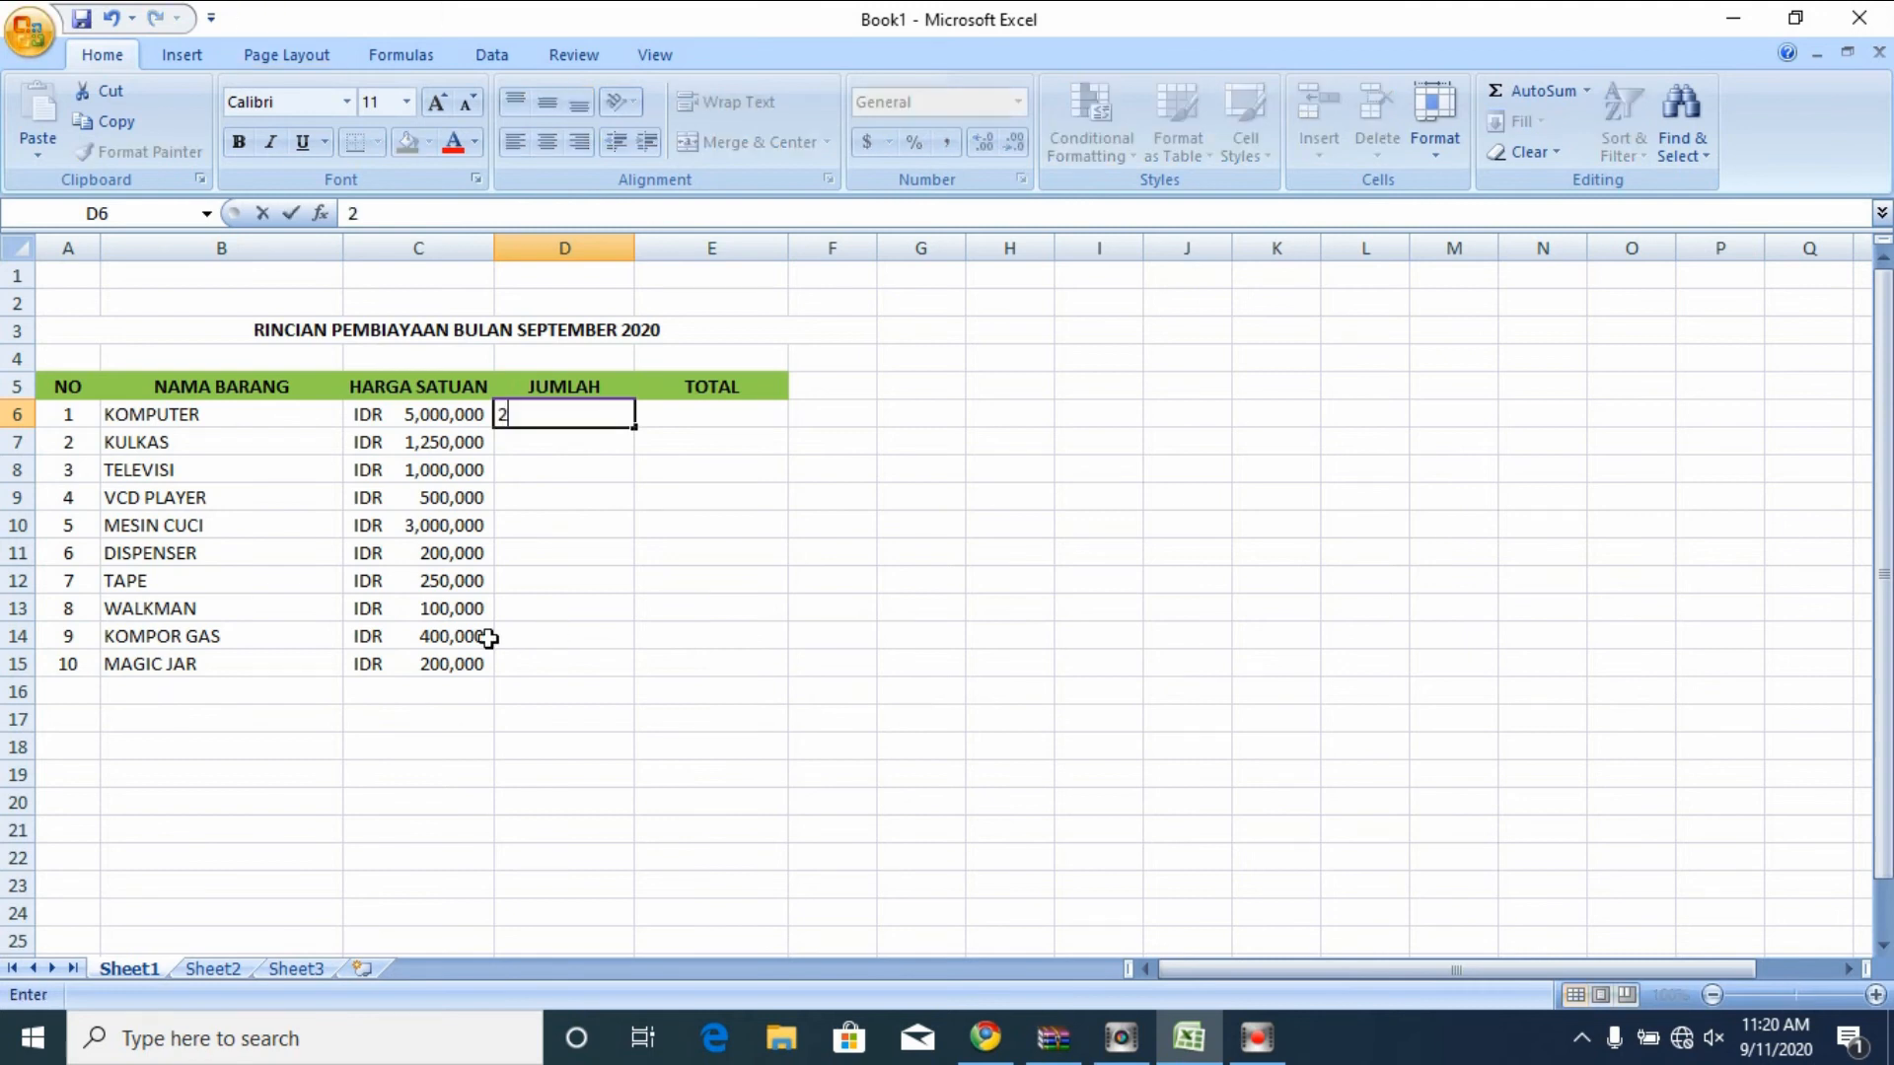
left_click(559, 448)
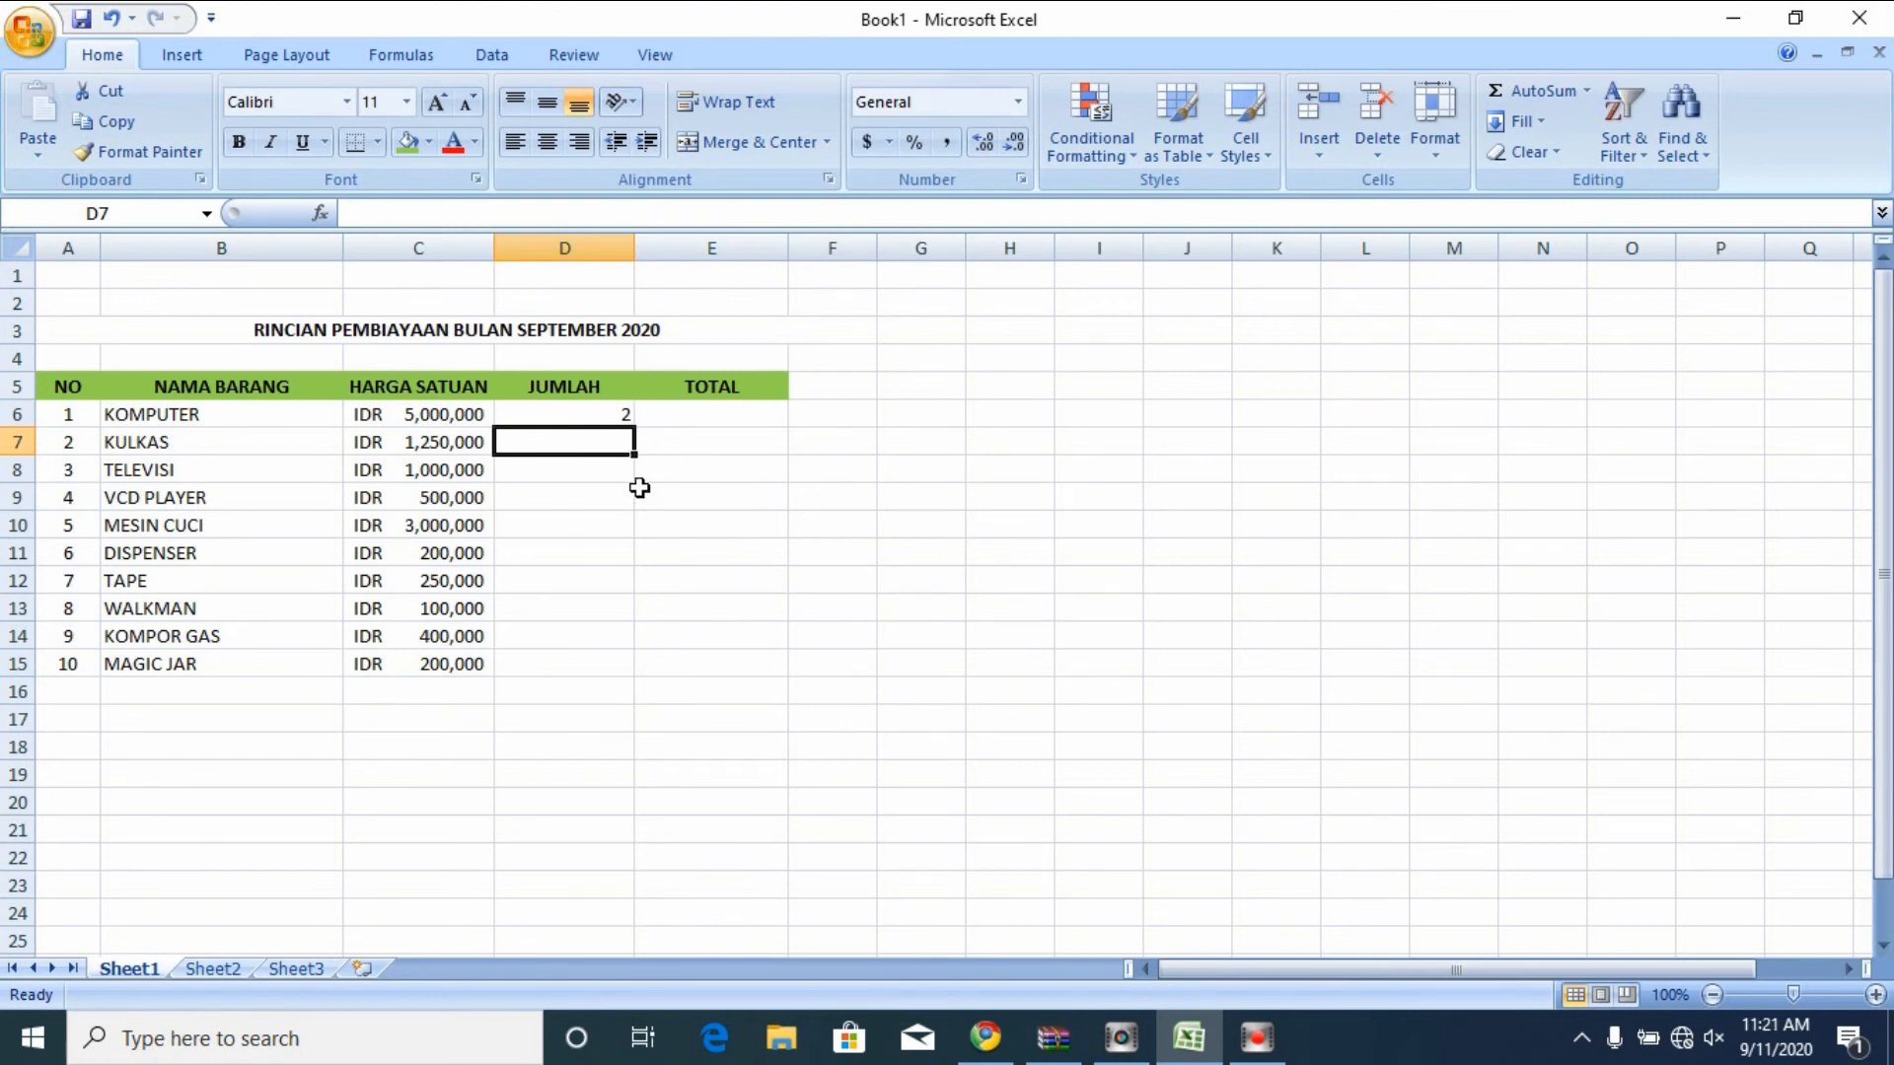
type("2")
left_click(588, 497)
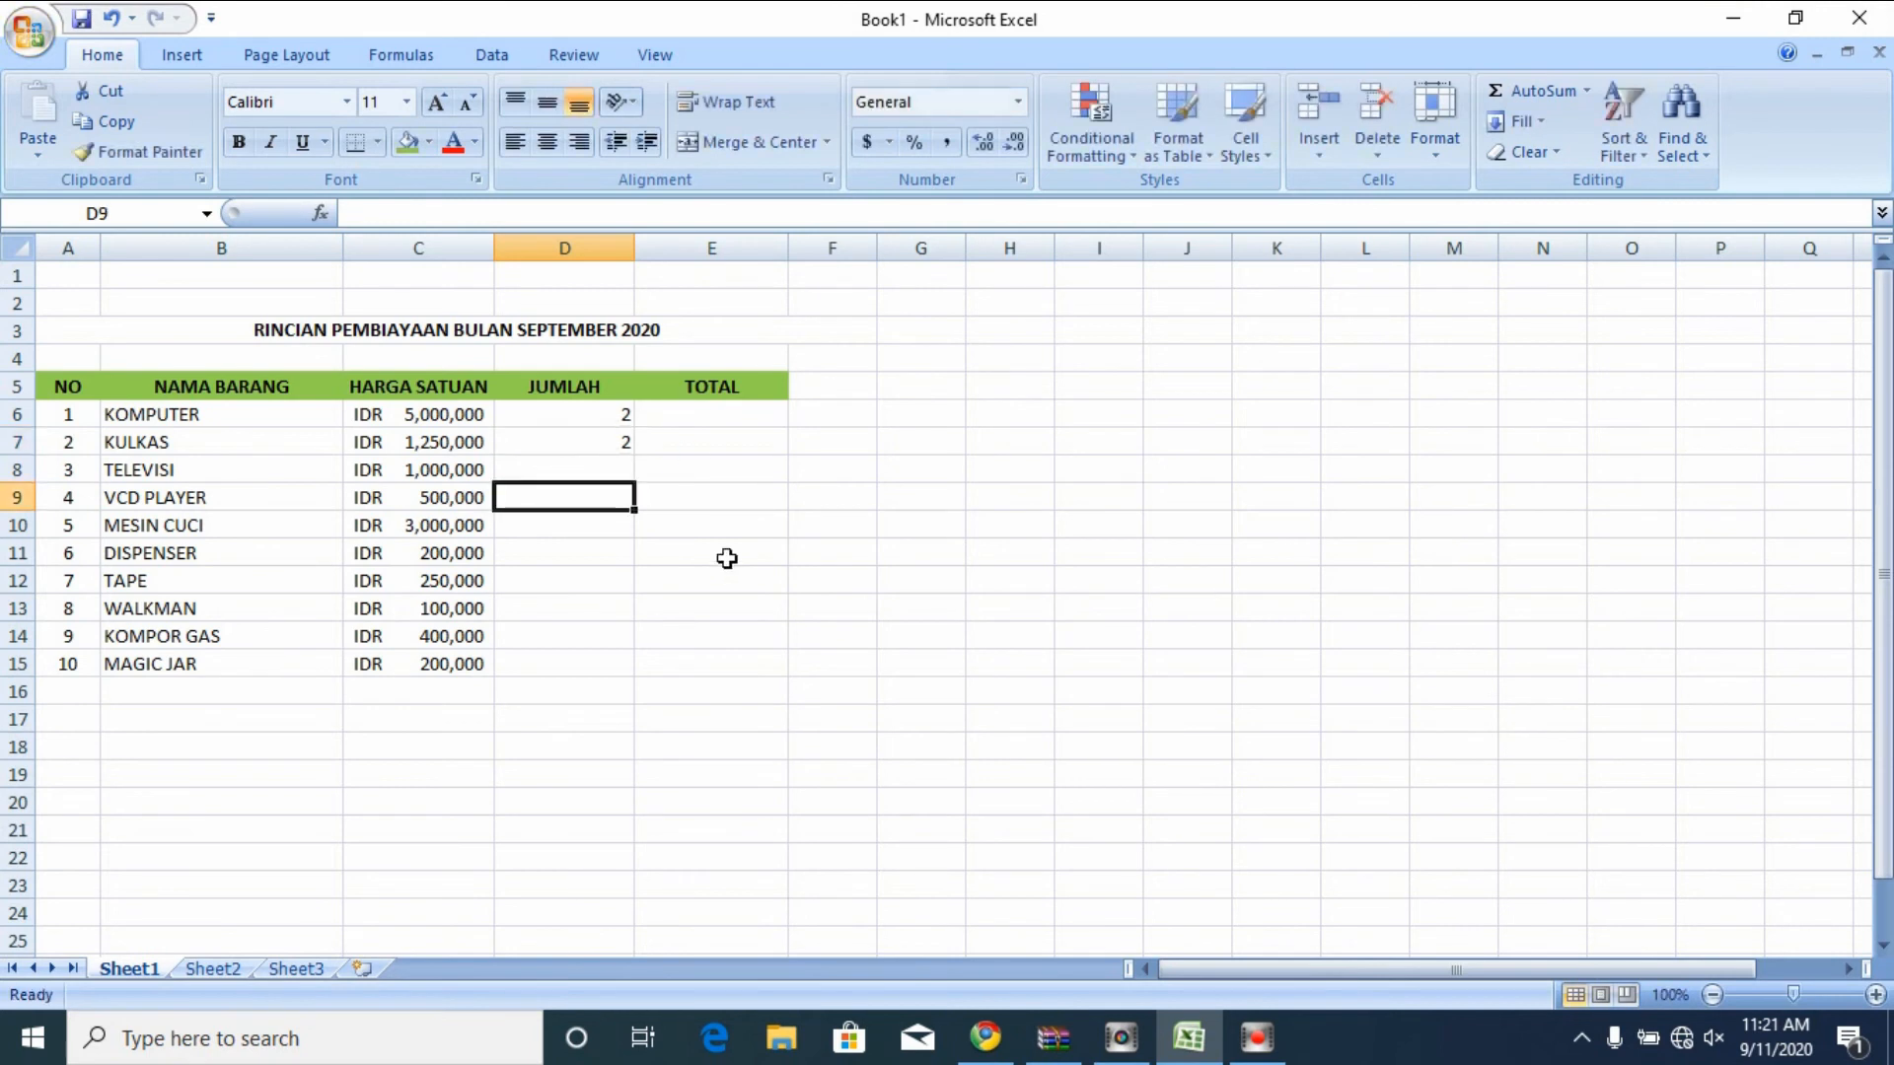
- Fill the quantity from D7 down to D15 and narrow the JUMLAH column slightly
left_click(621, 444)
left_click_drag(632, 455, 618, 680)
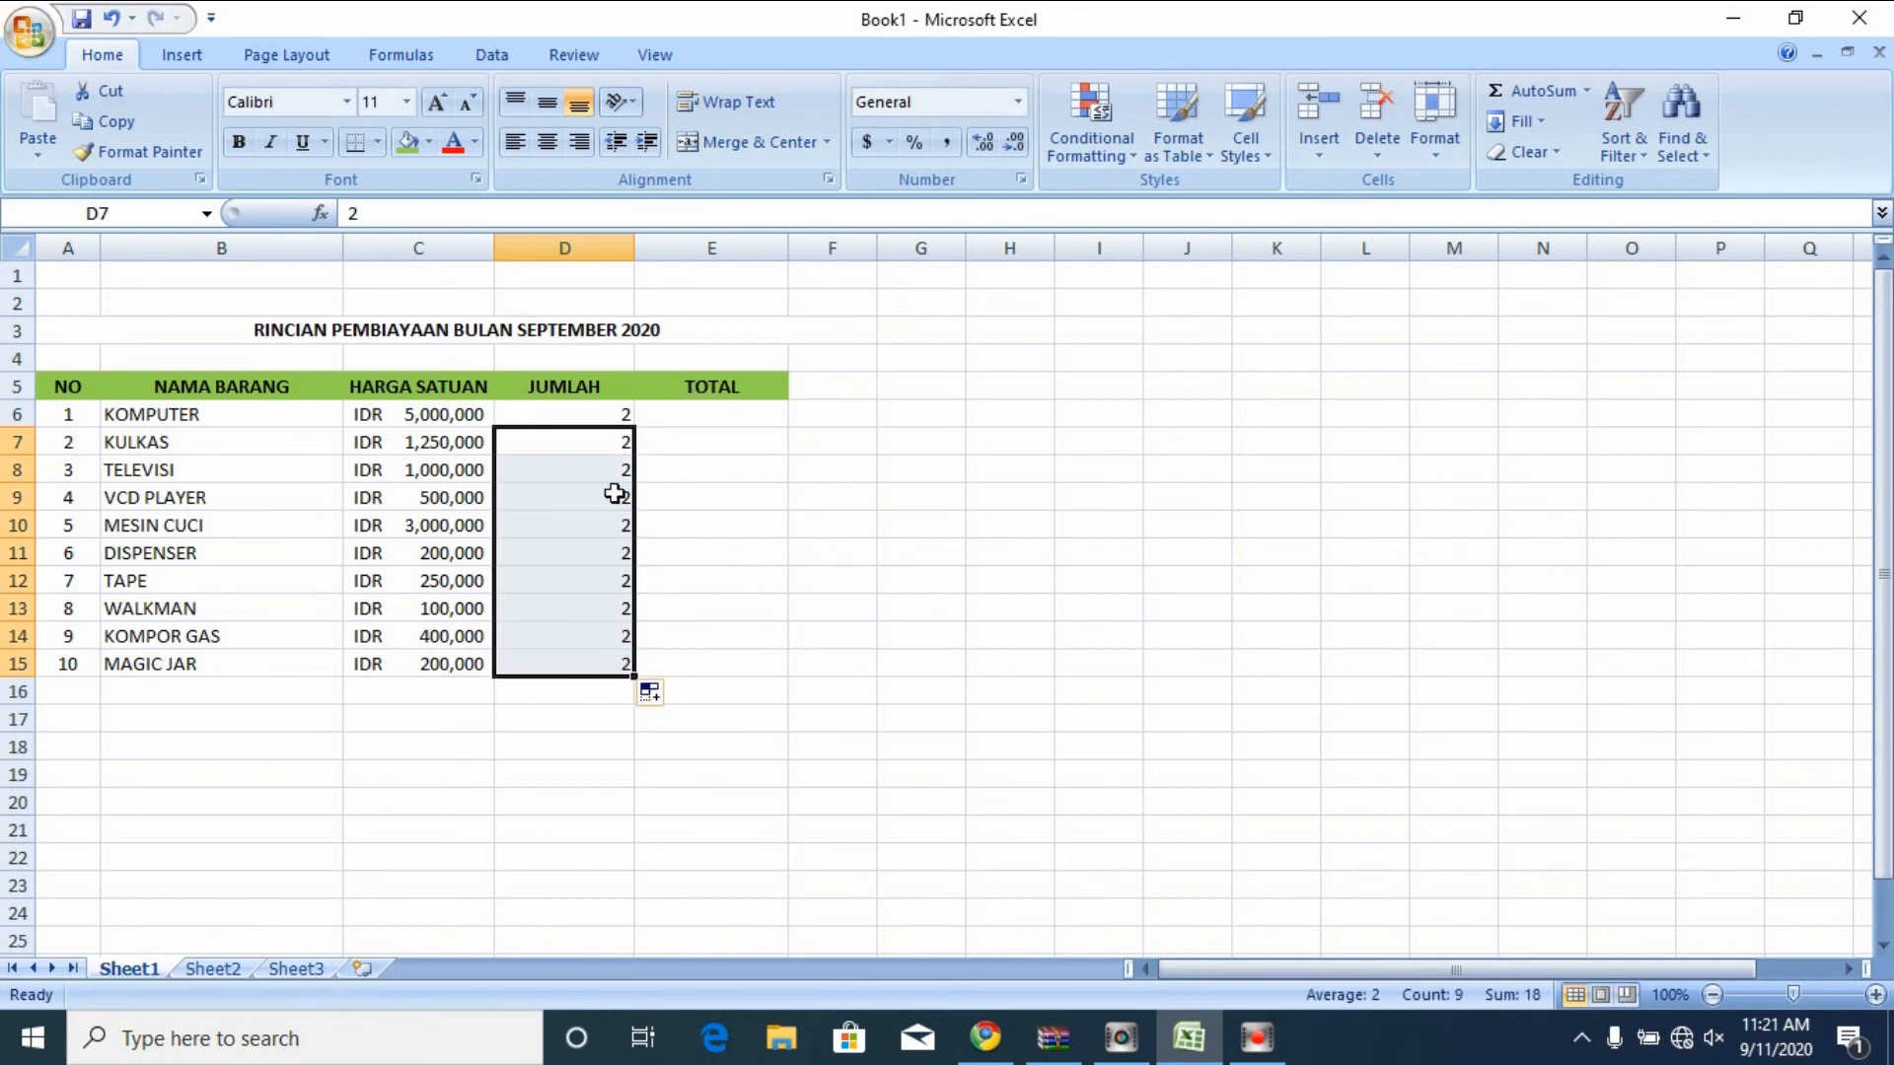
left_click(616, 742)
left_click_drag(634, 255, 606, 256)
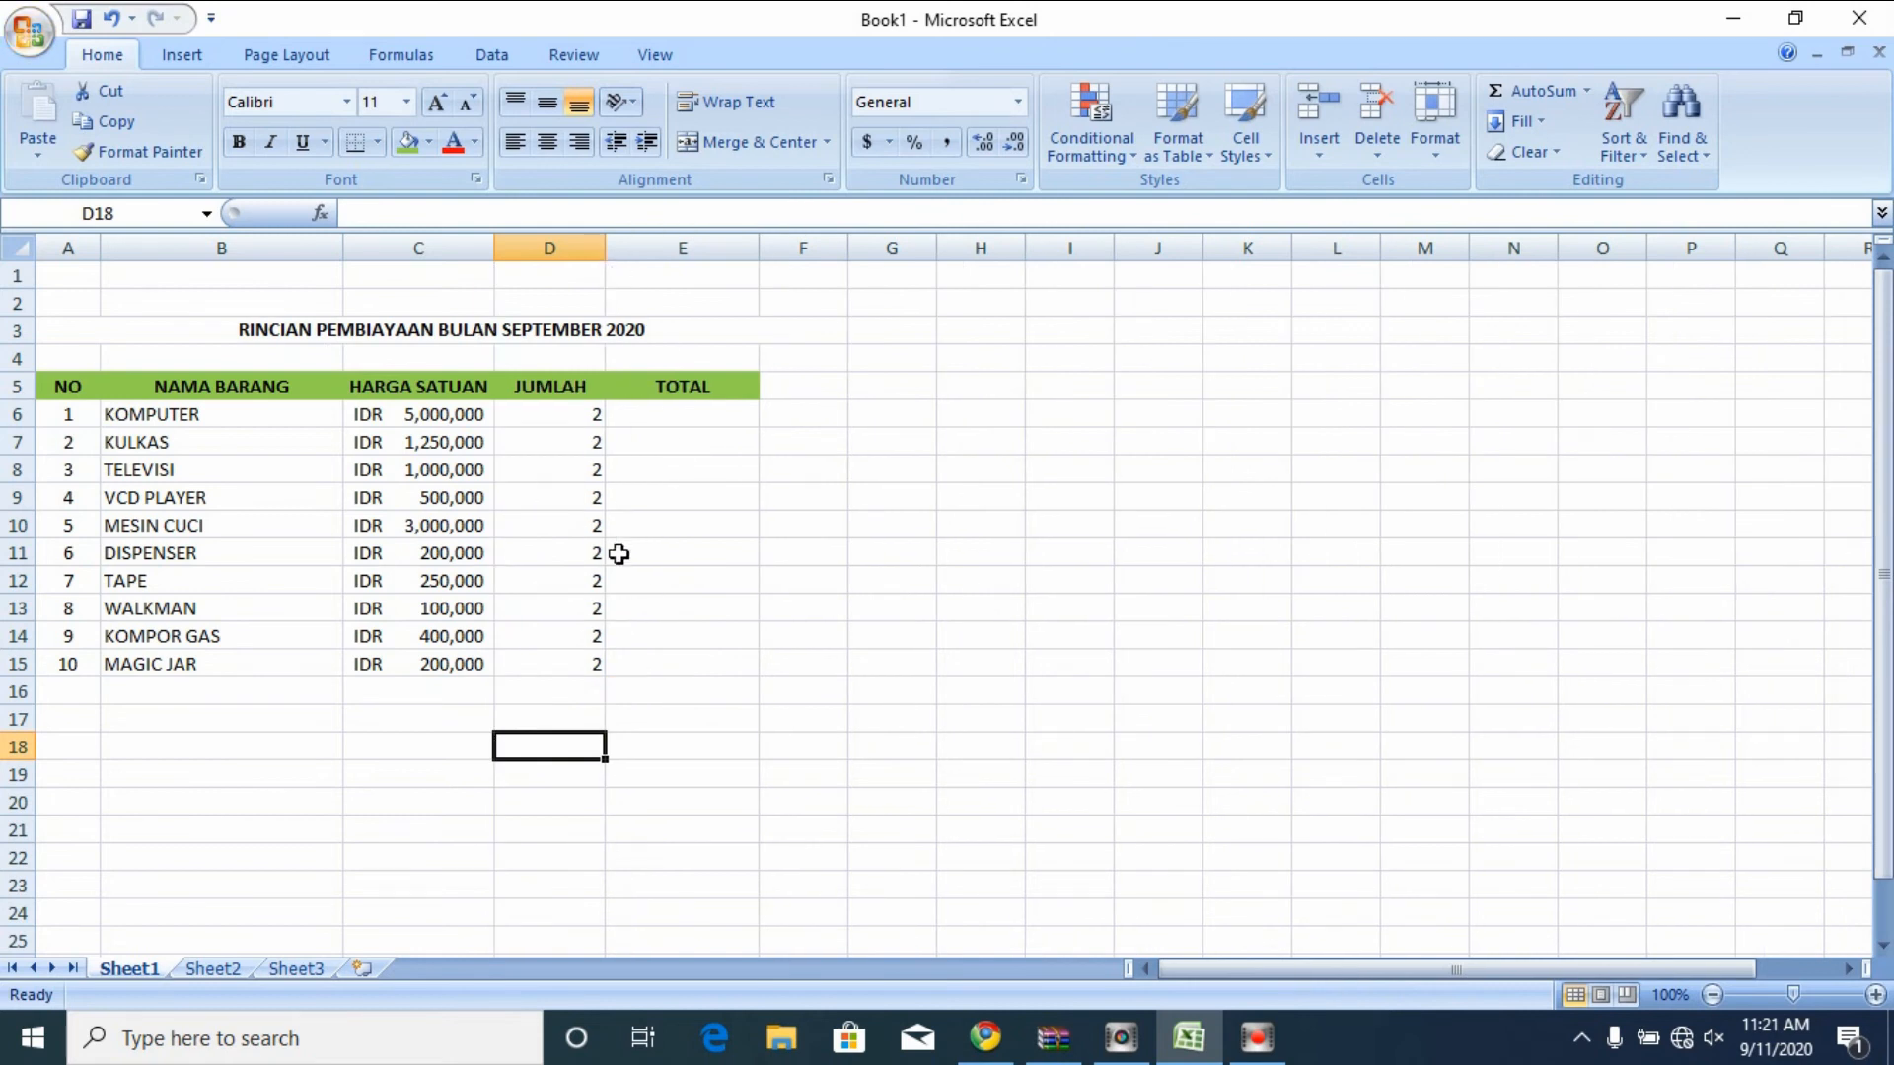
left_click(560, 523)
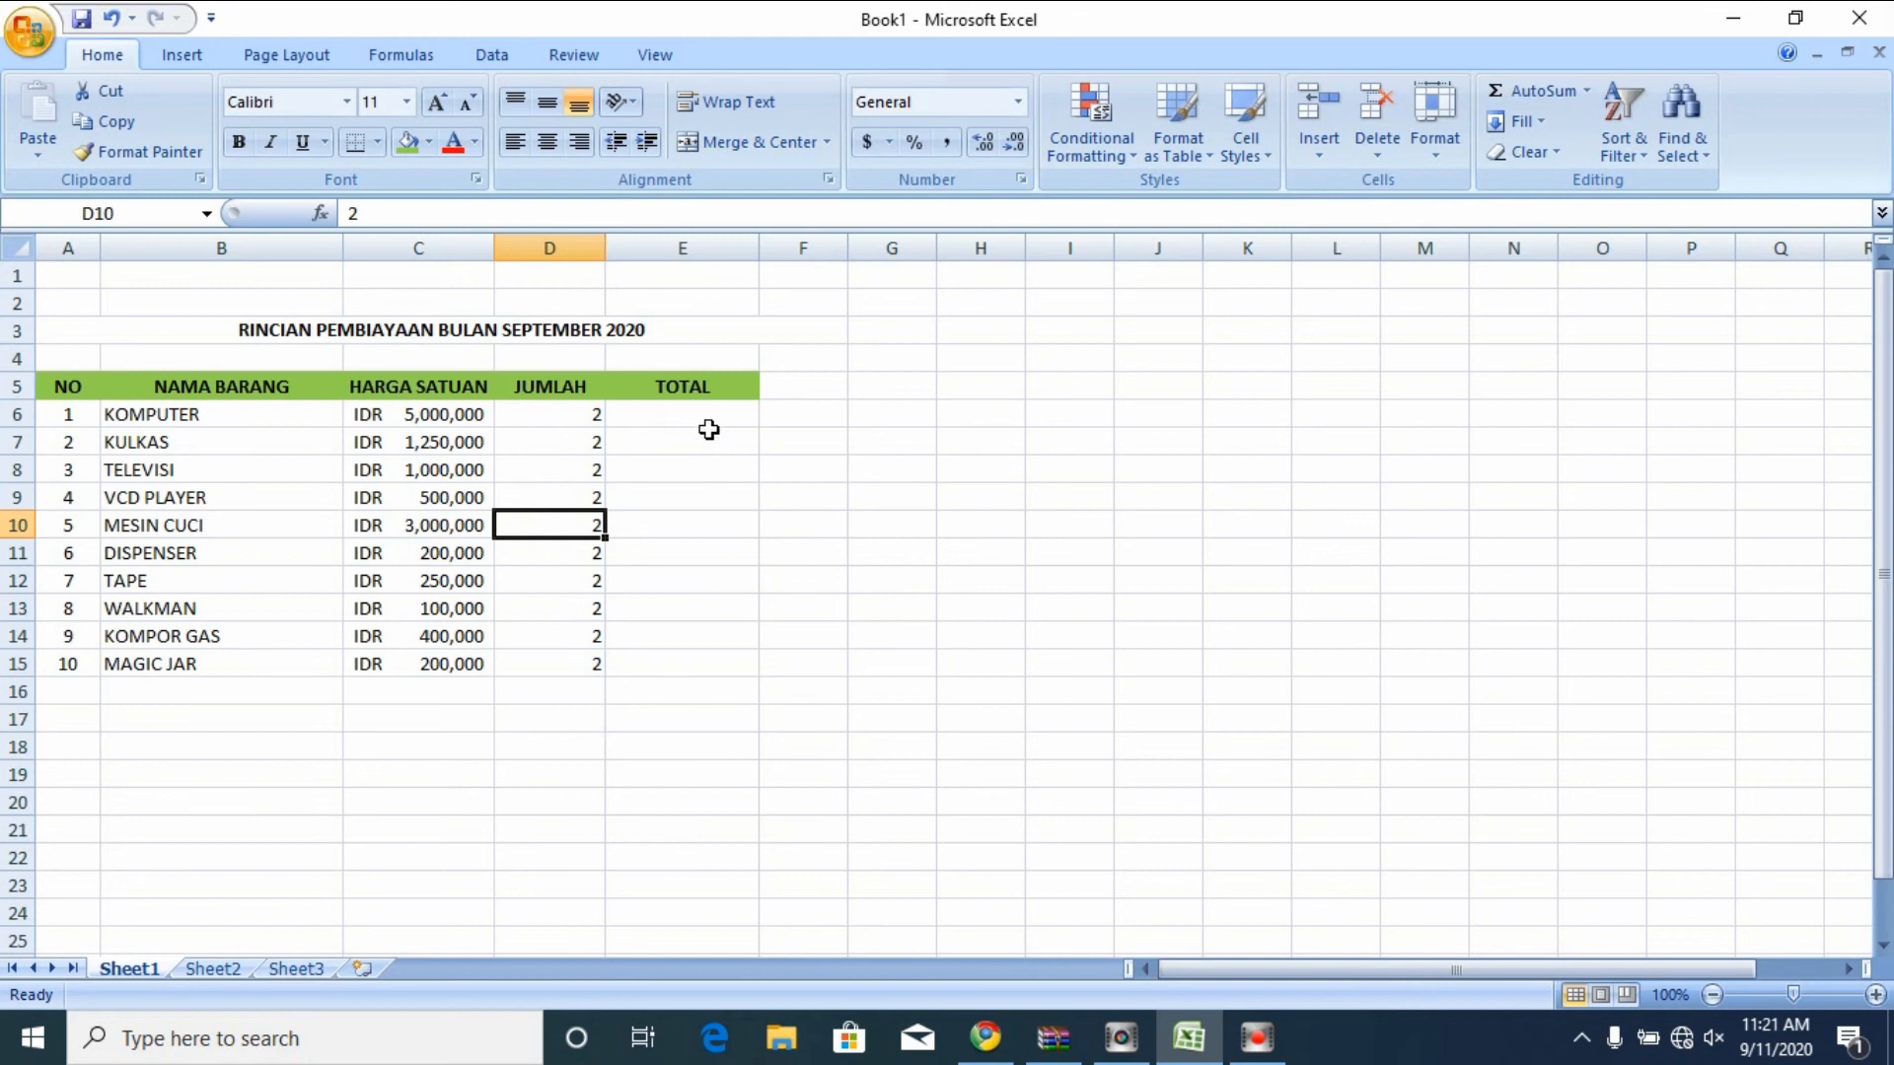
- Enter the formula =C6*D6 in E6 to calculate the KOMPUTER total
left_click(650, 417)
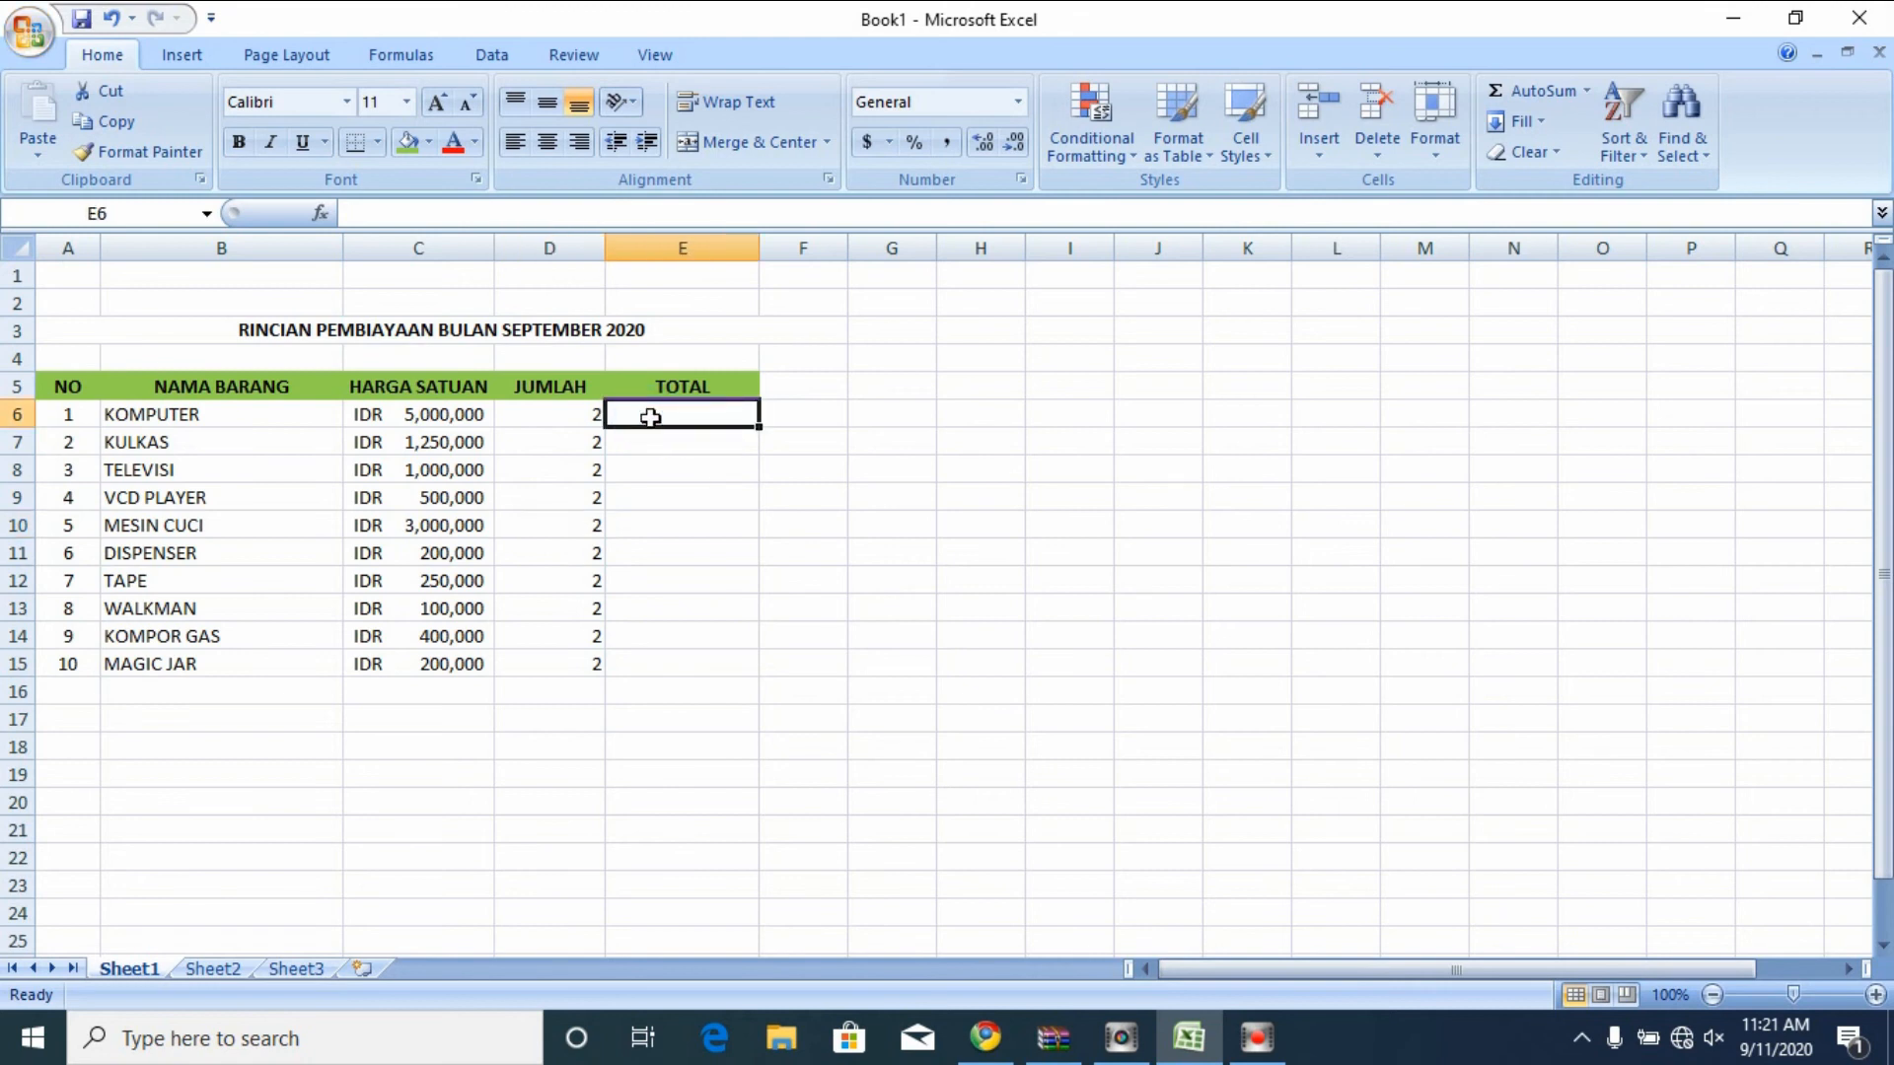
type("=")
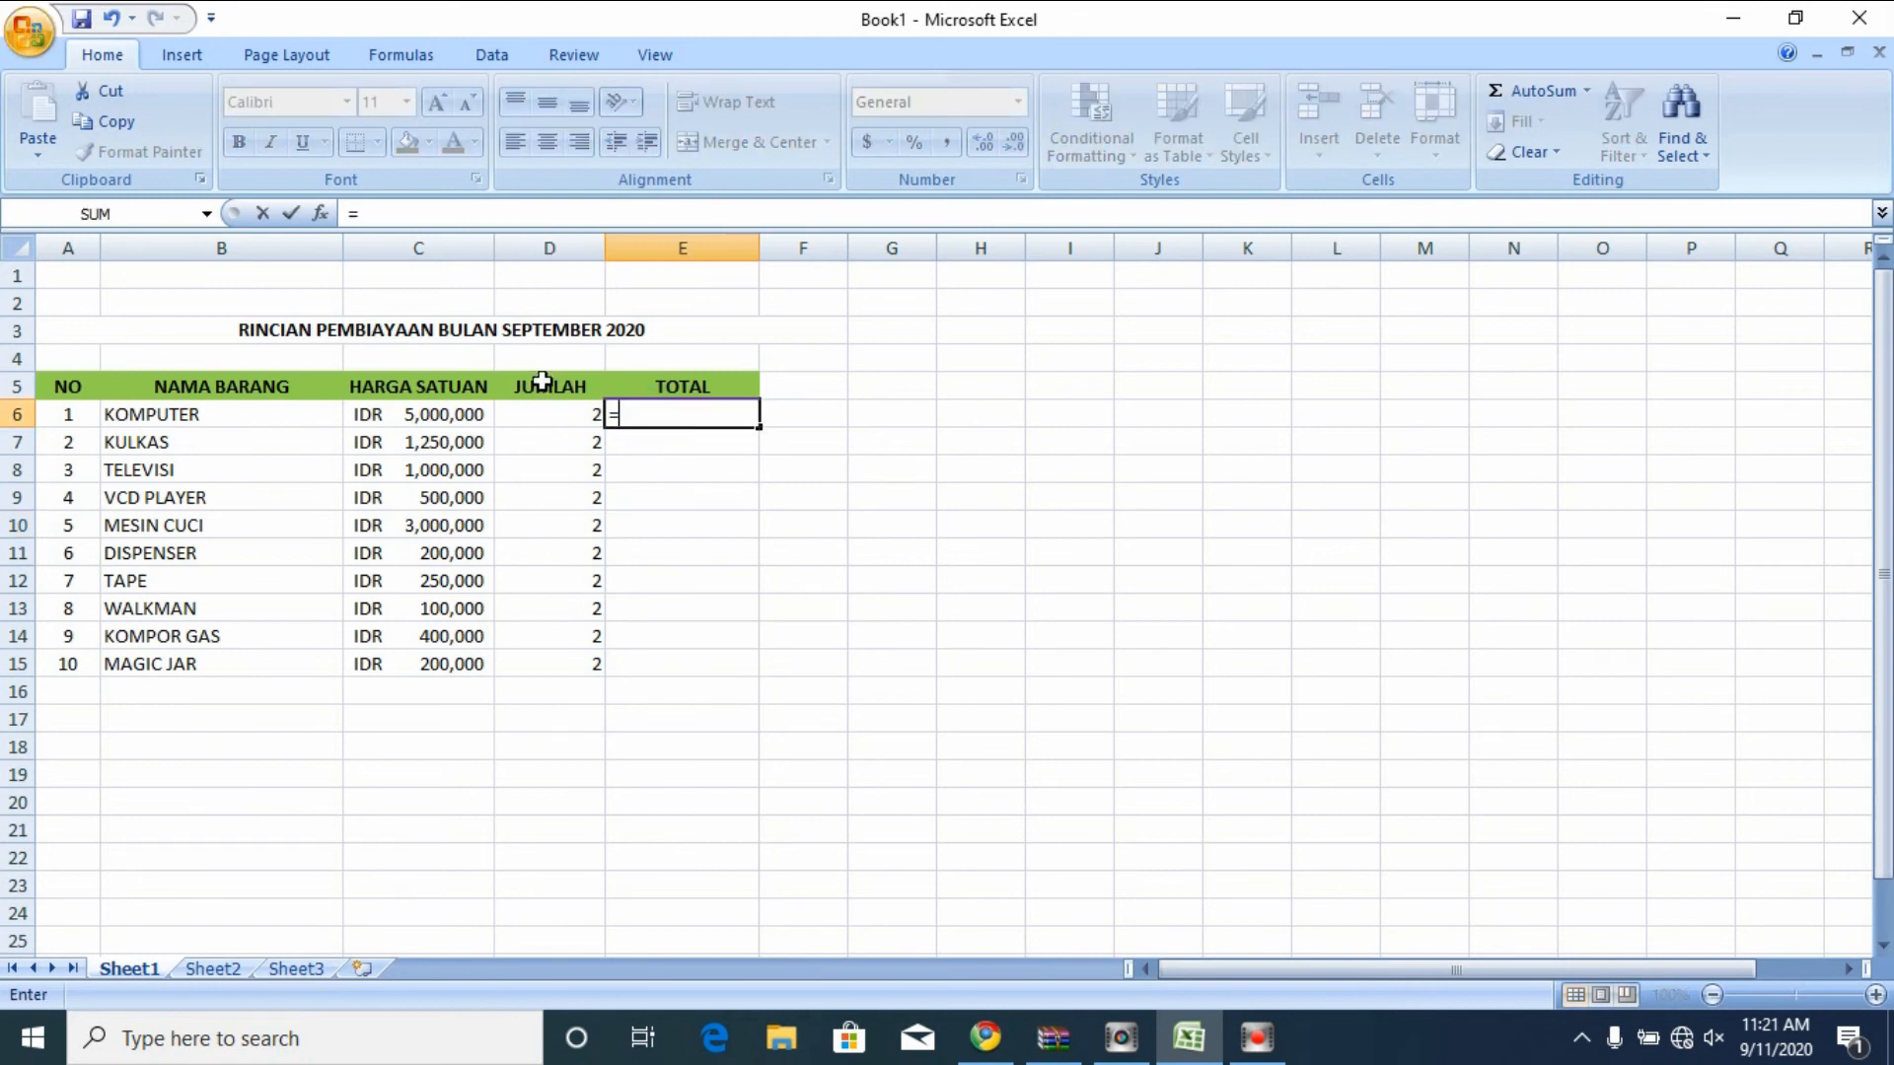
left_click(434, 415)
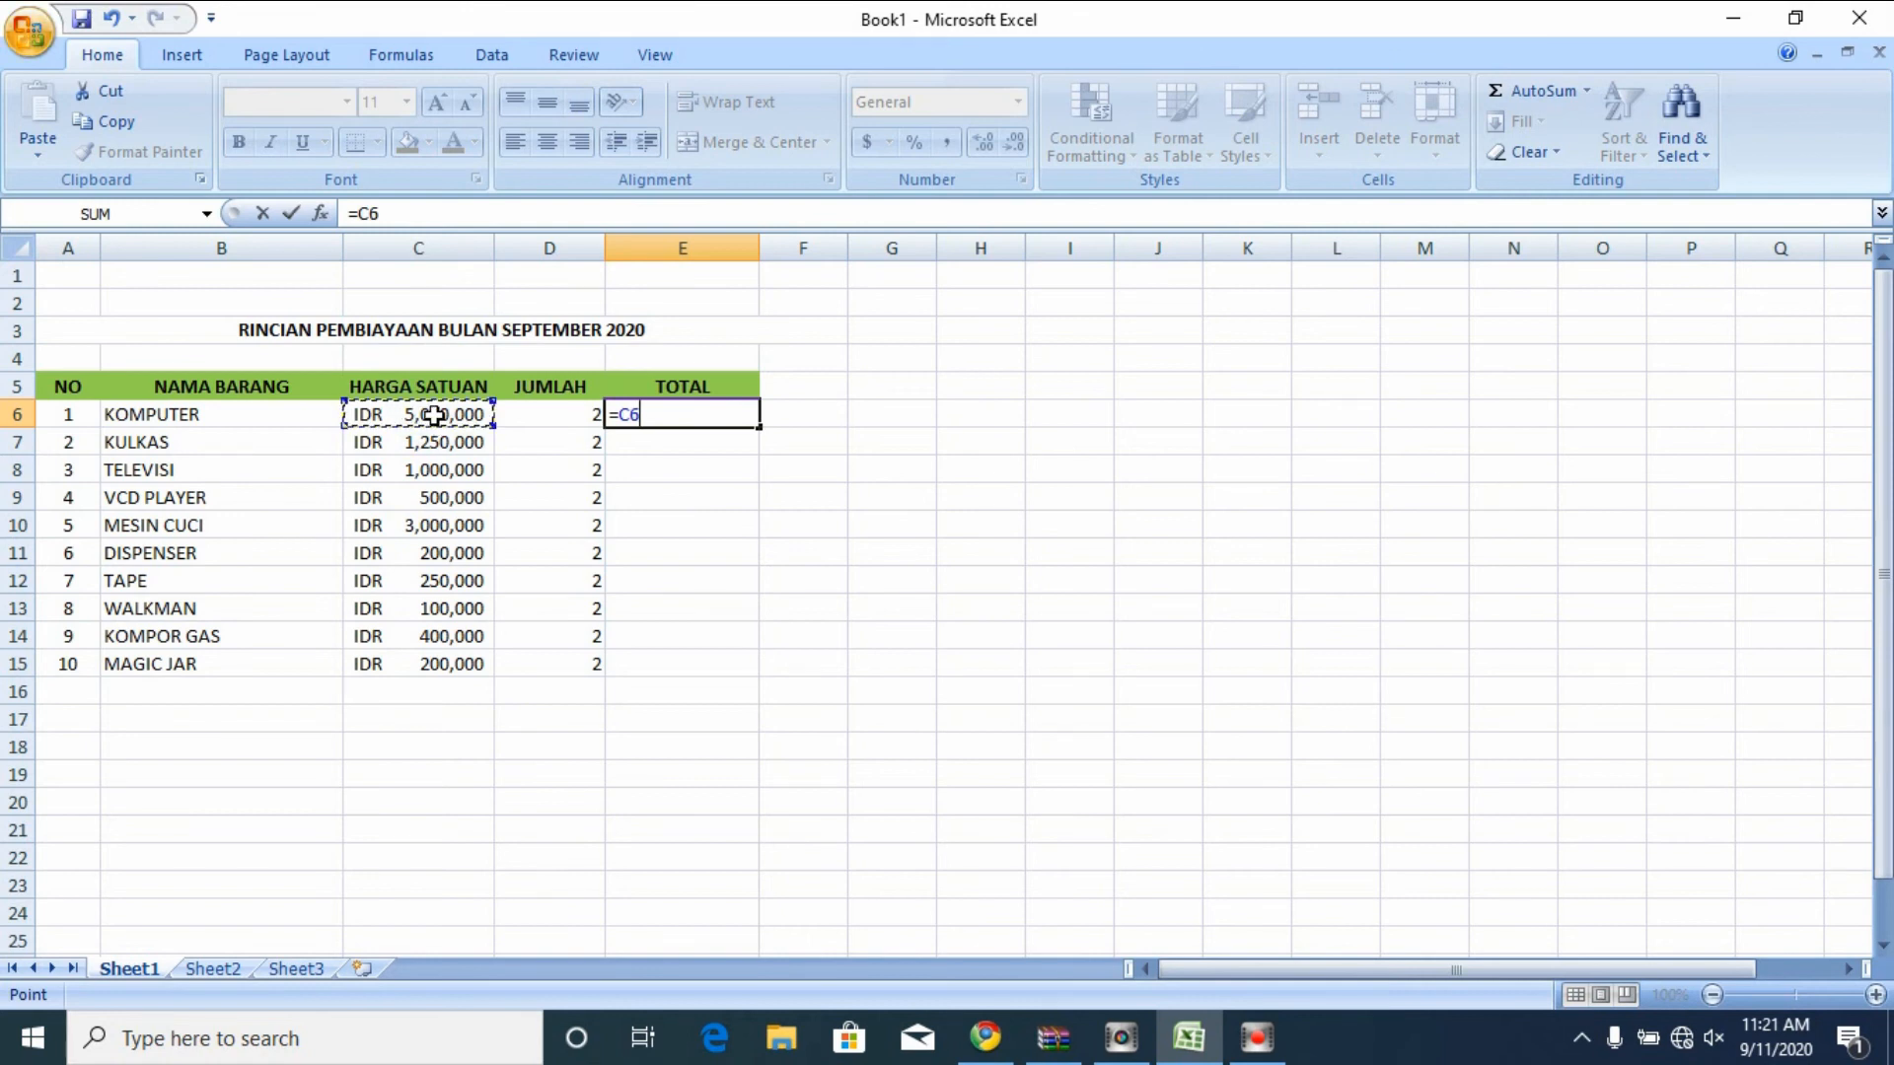
type("*")
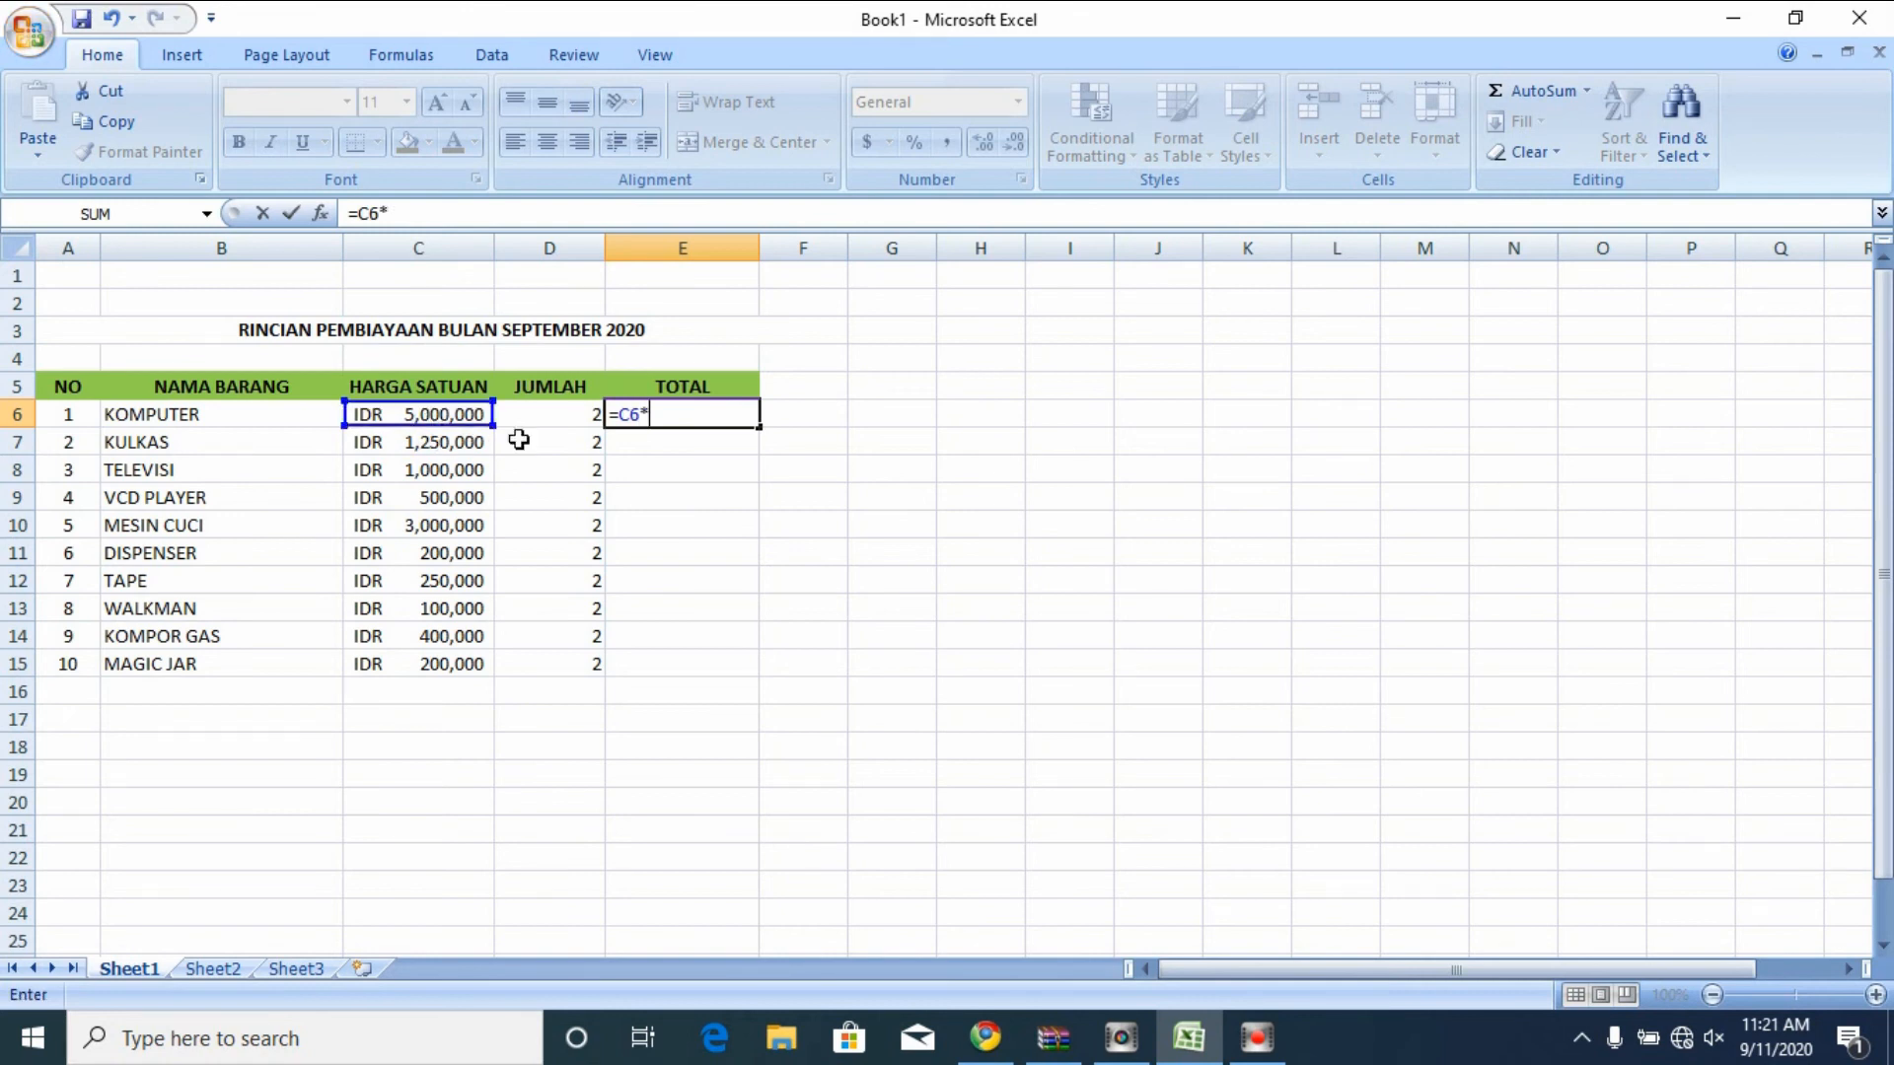
left_click(574, 415)
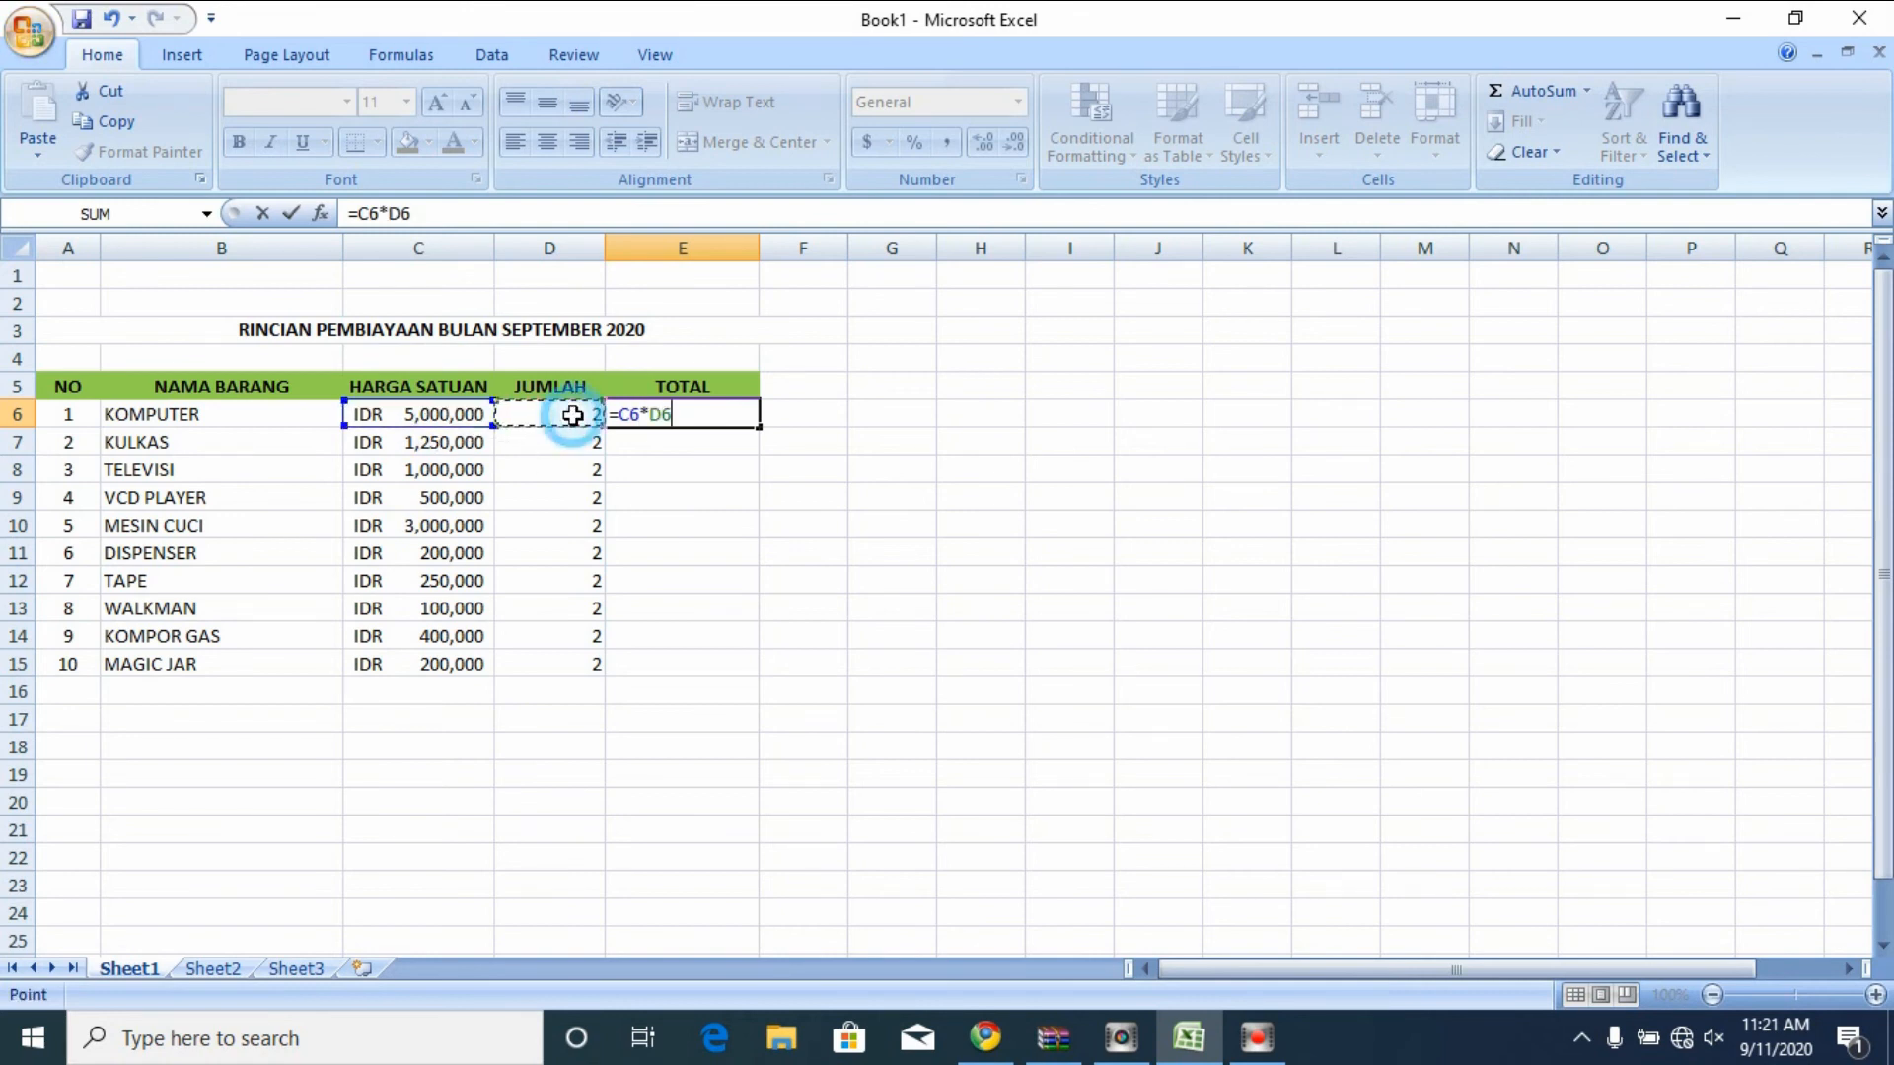
key("Return")
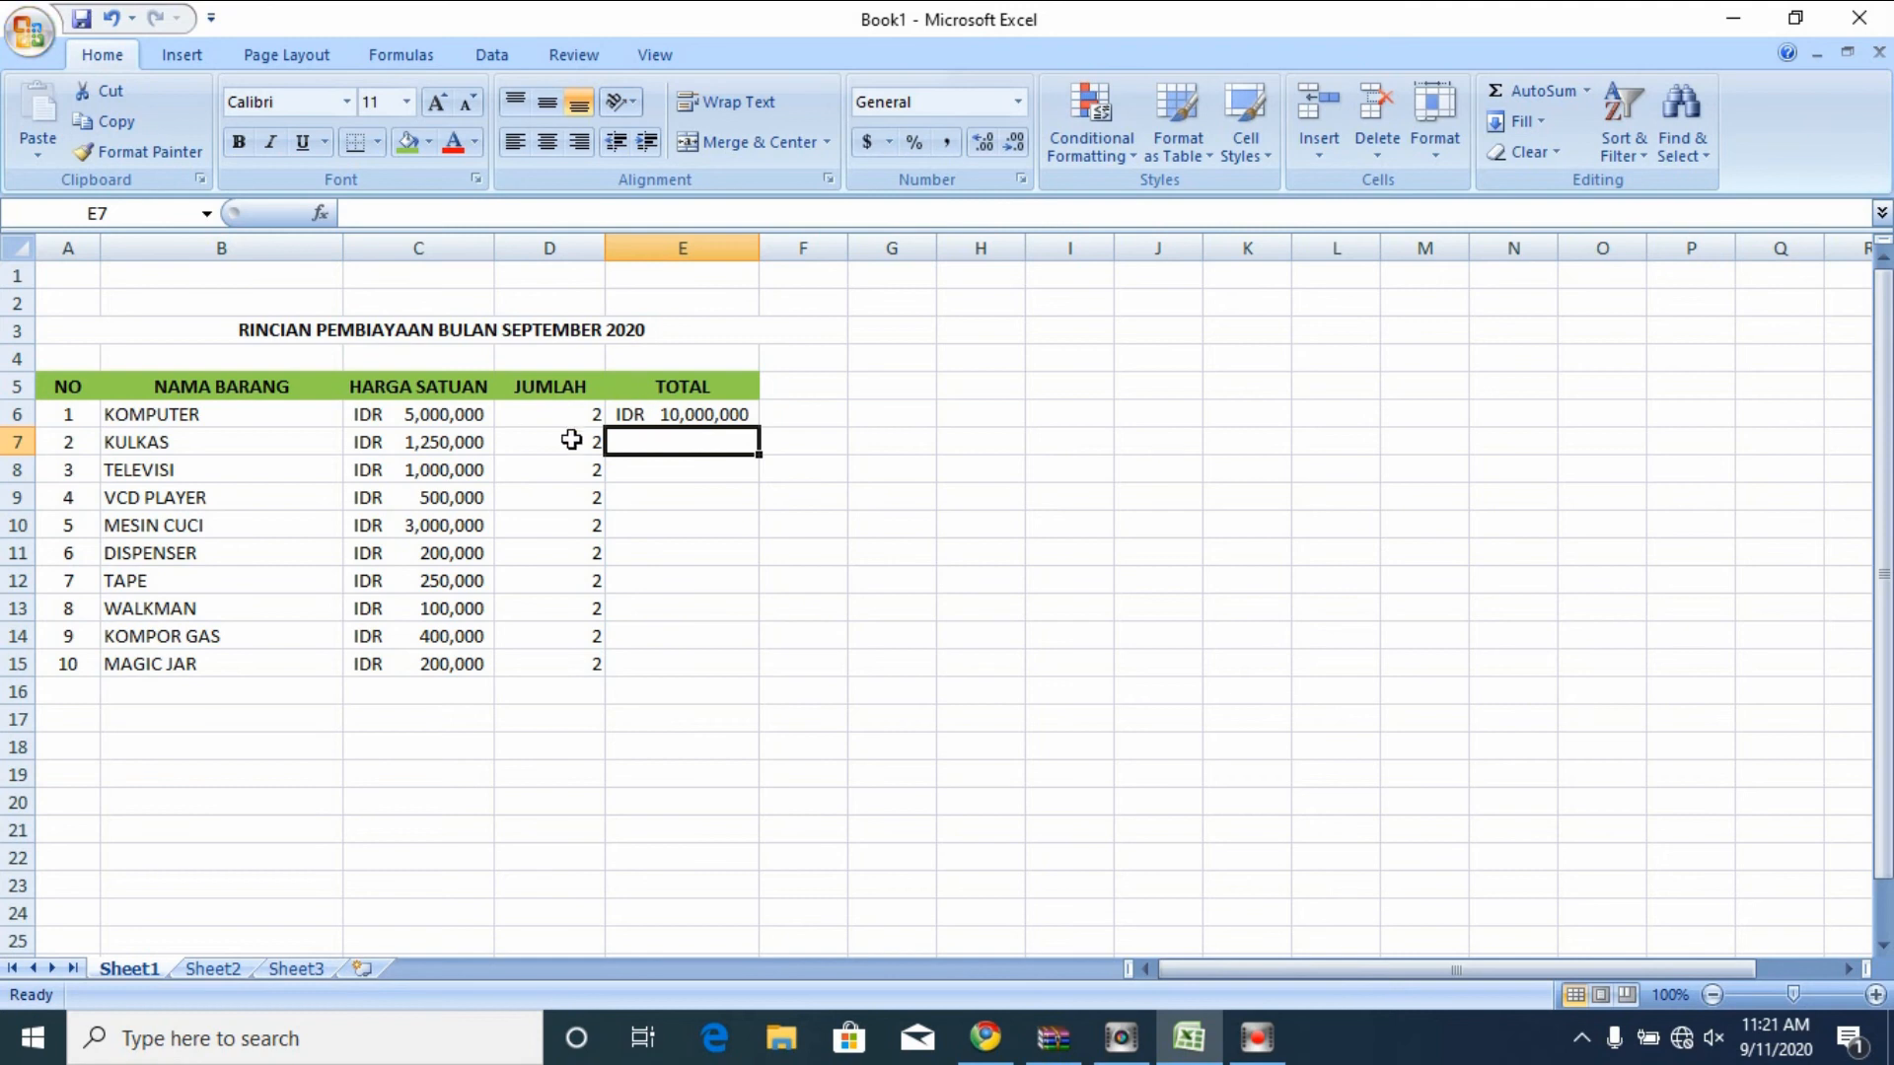
- Enter the formula =C7*D7 in E7 to calculate the KULKAS total
type("=")
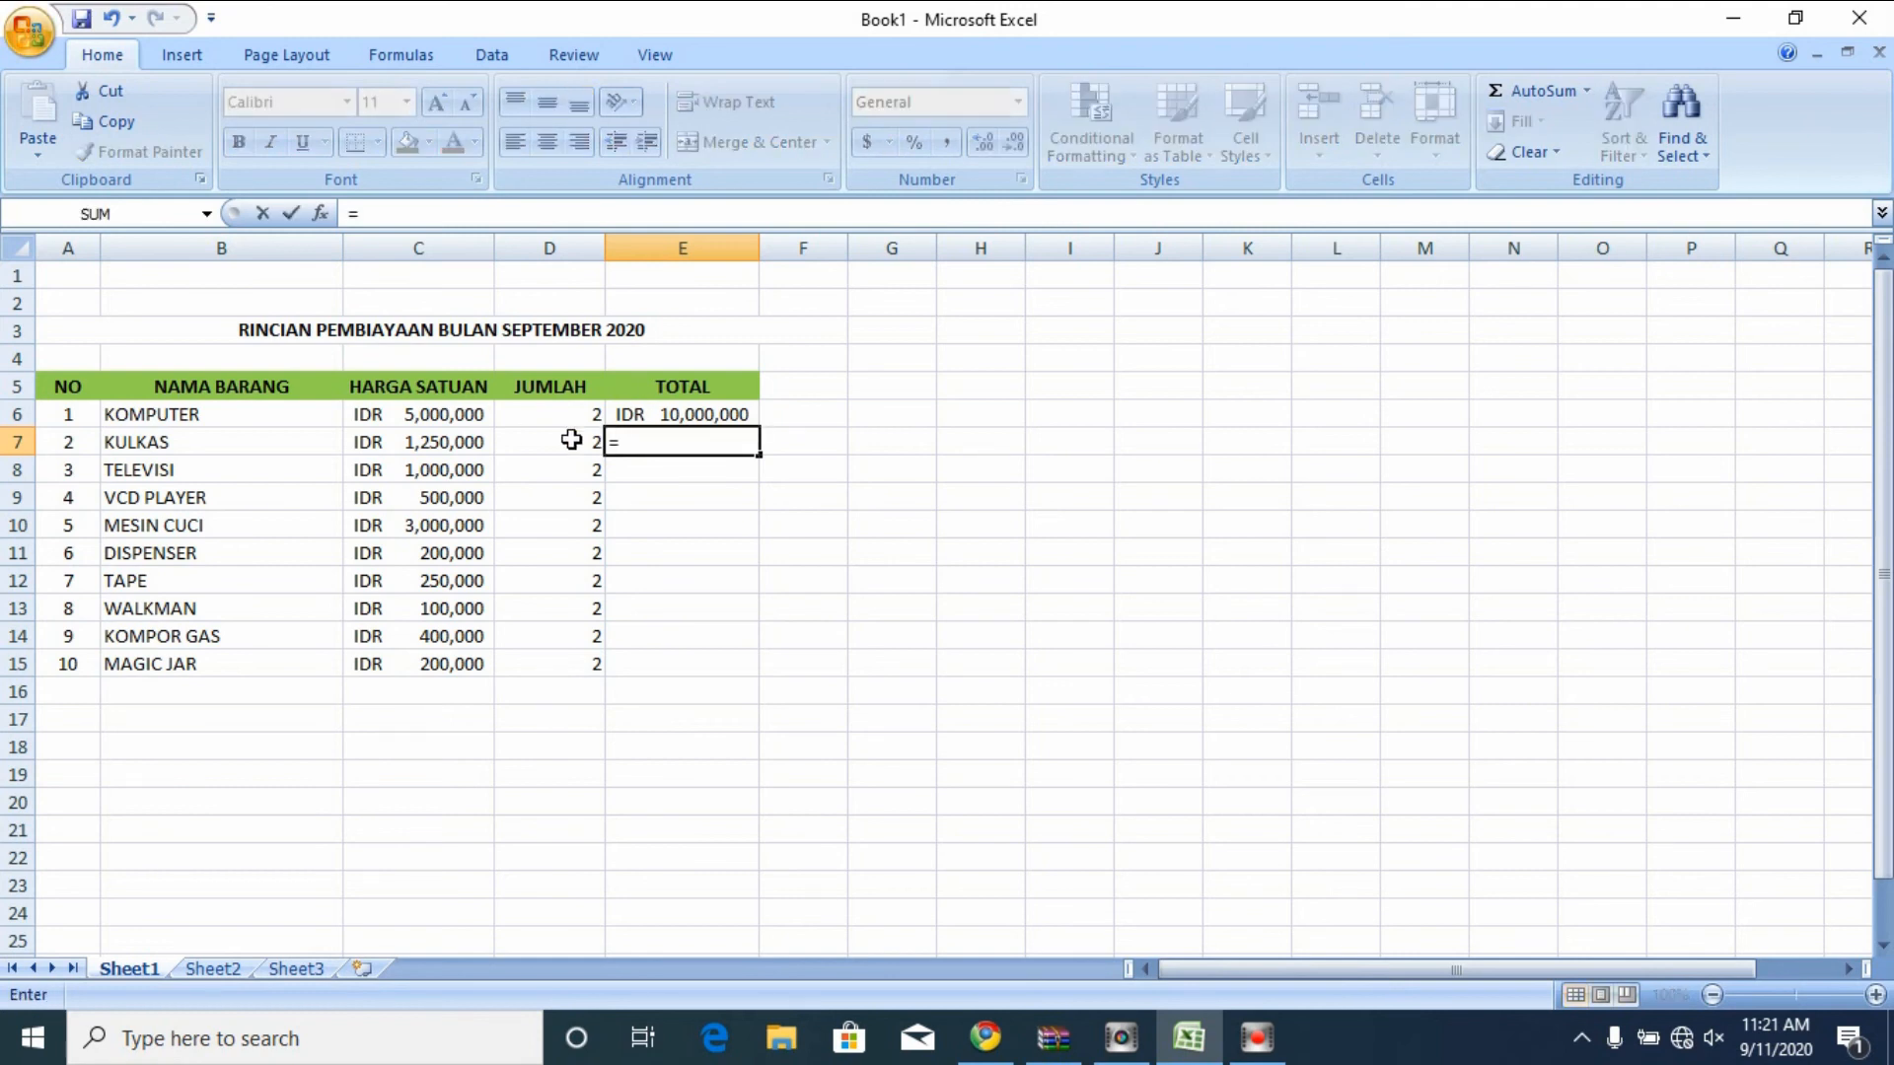
left_click(398, 446)
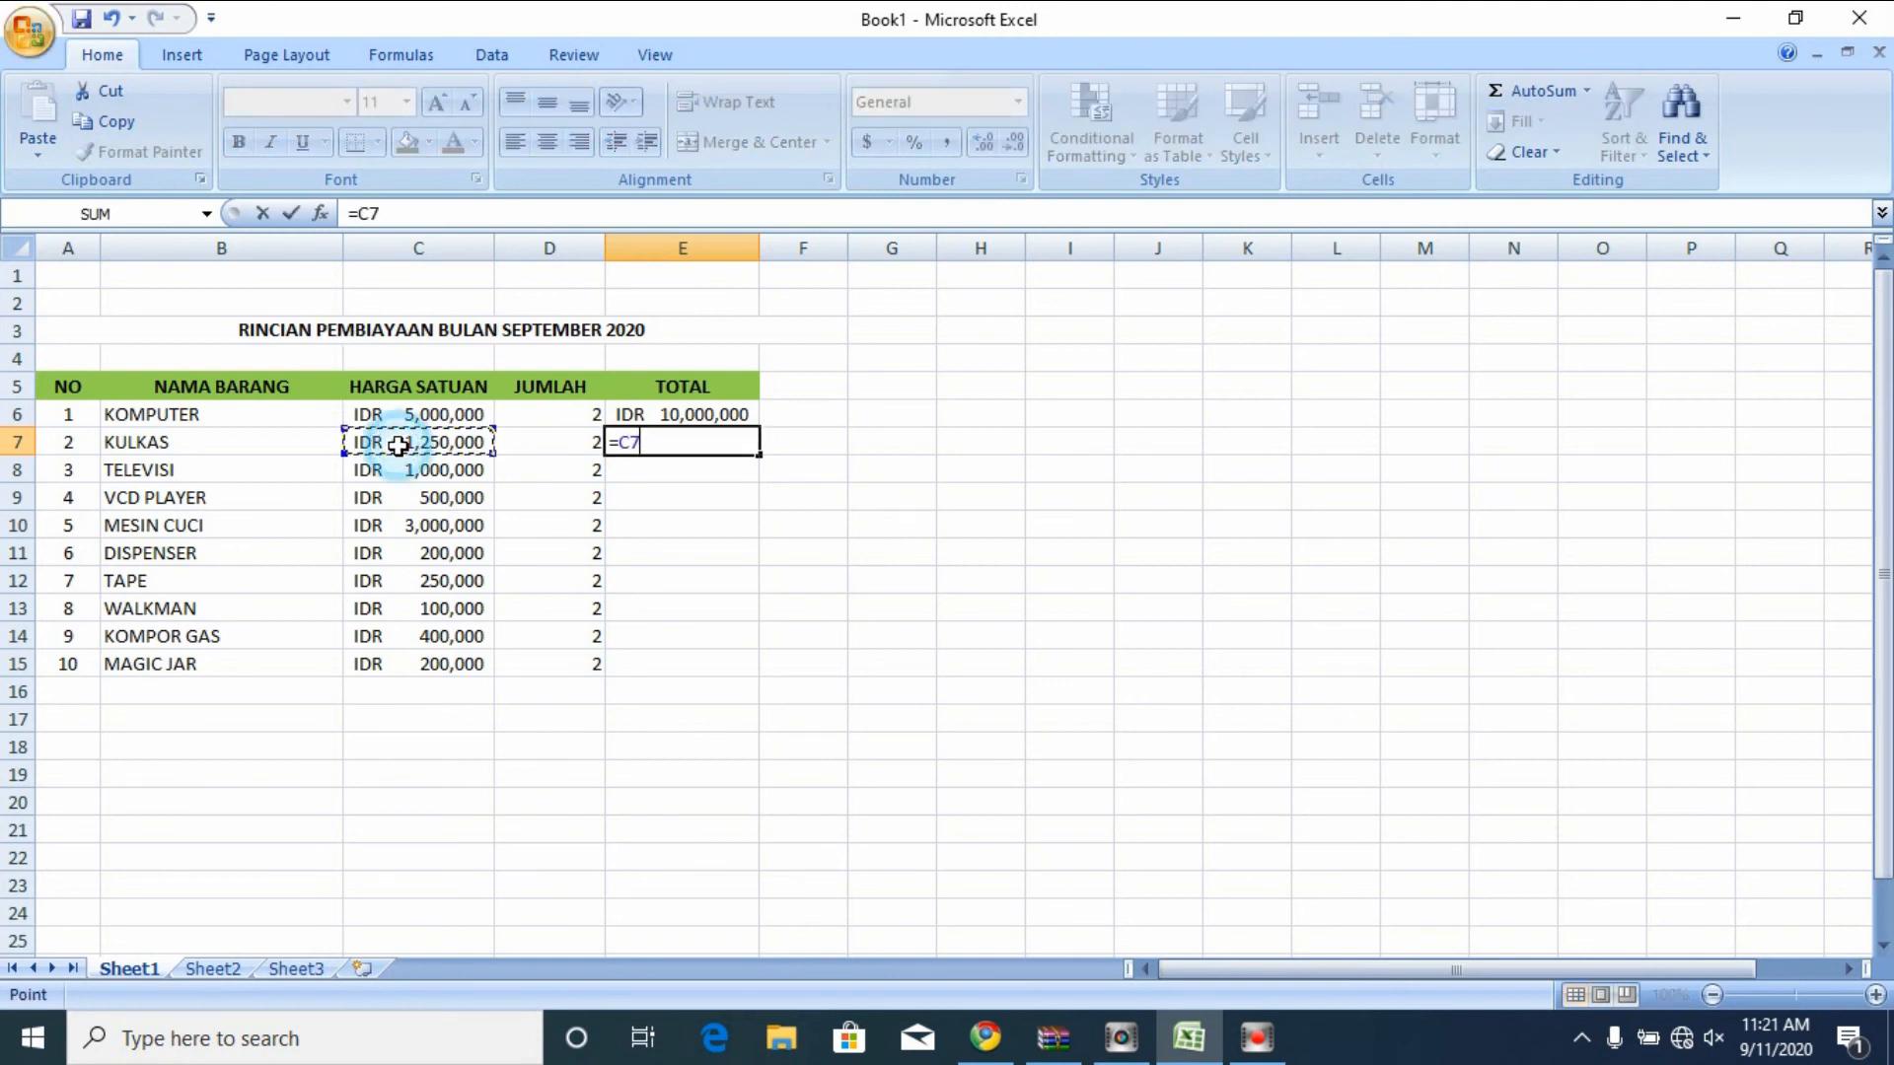
type("*")
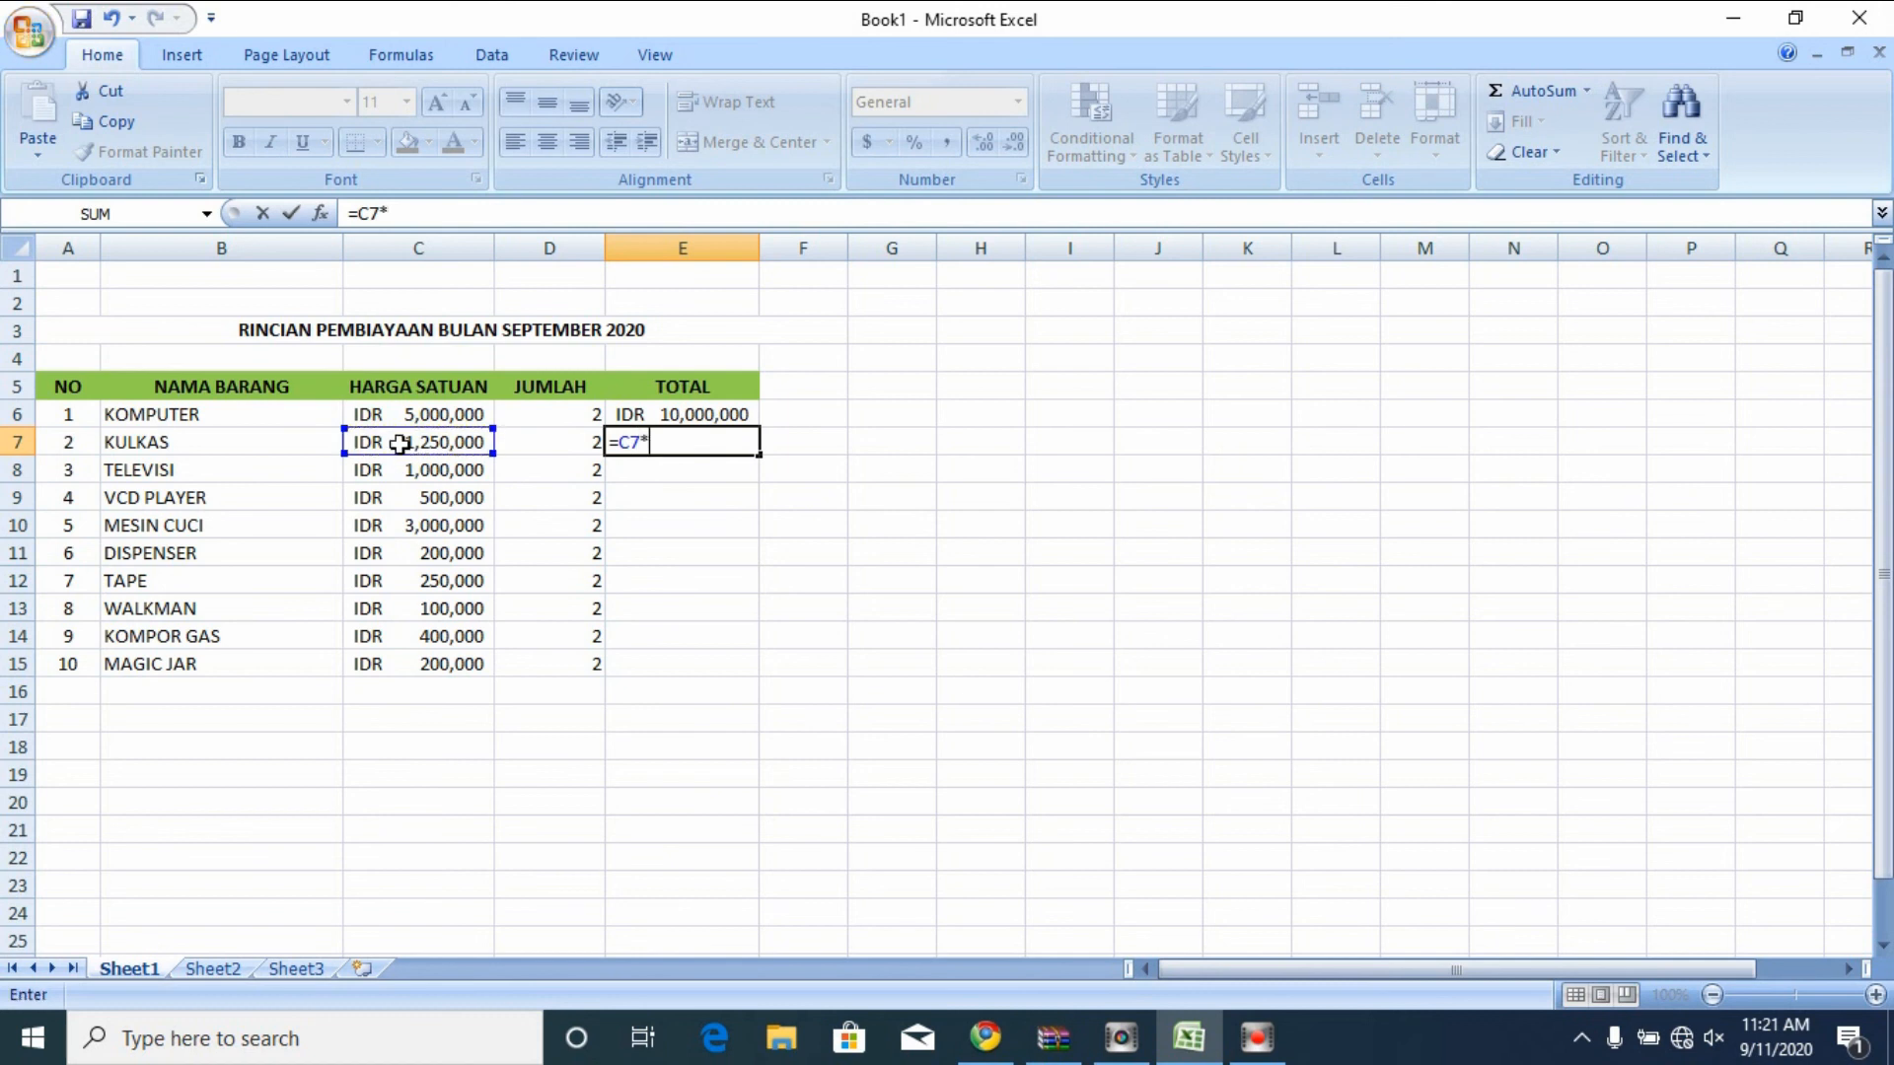
left_click(548, 449)
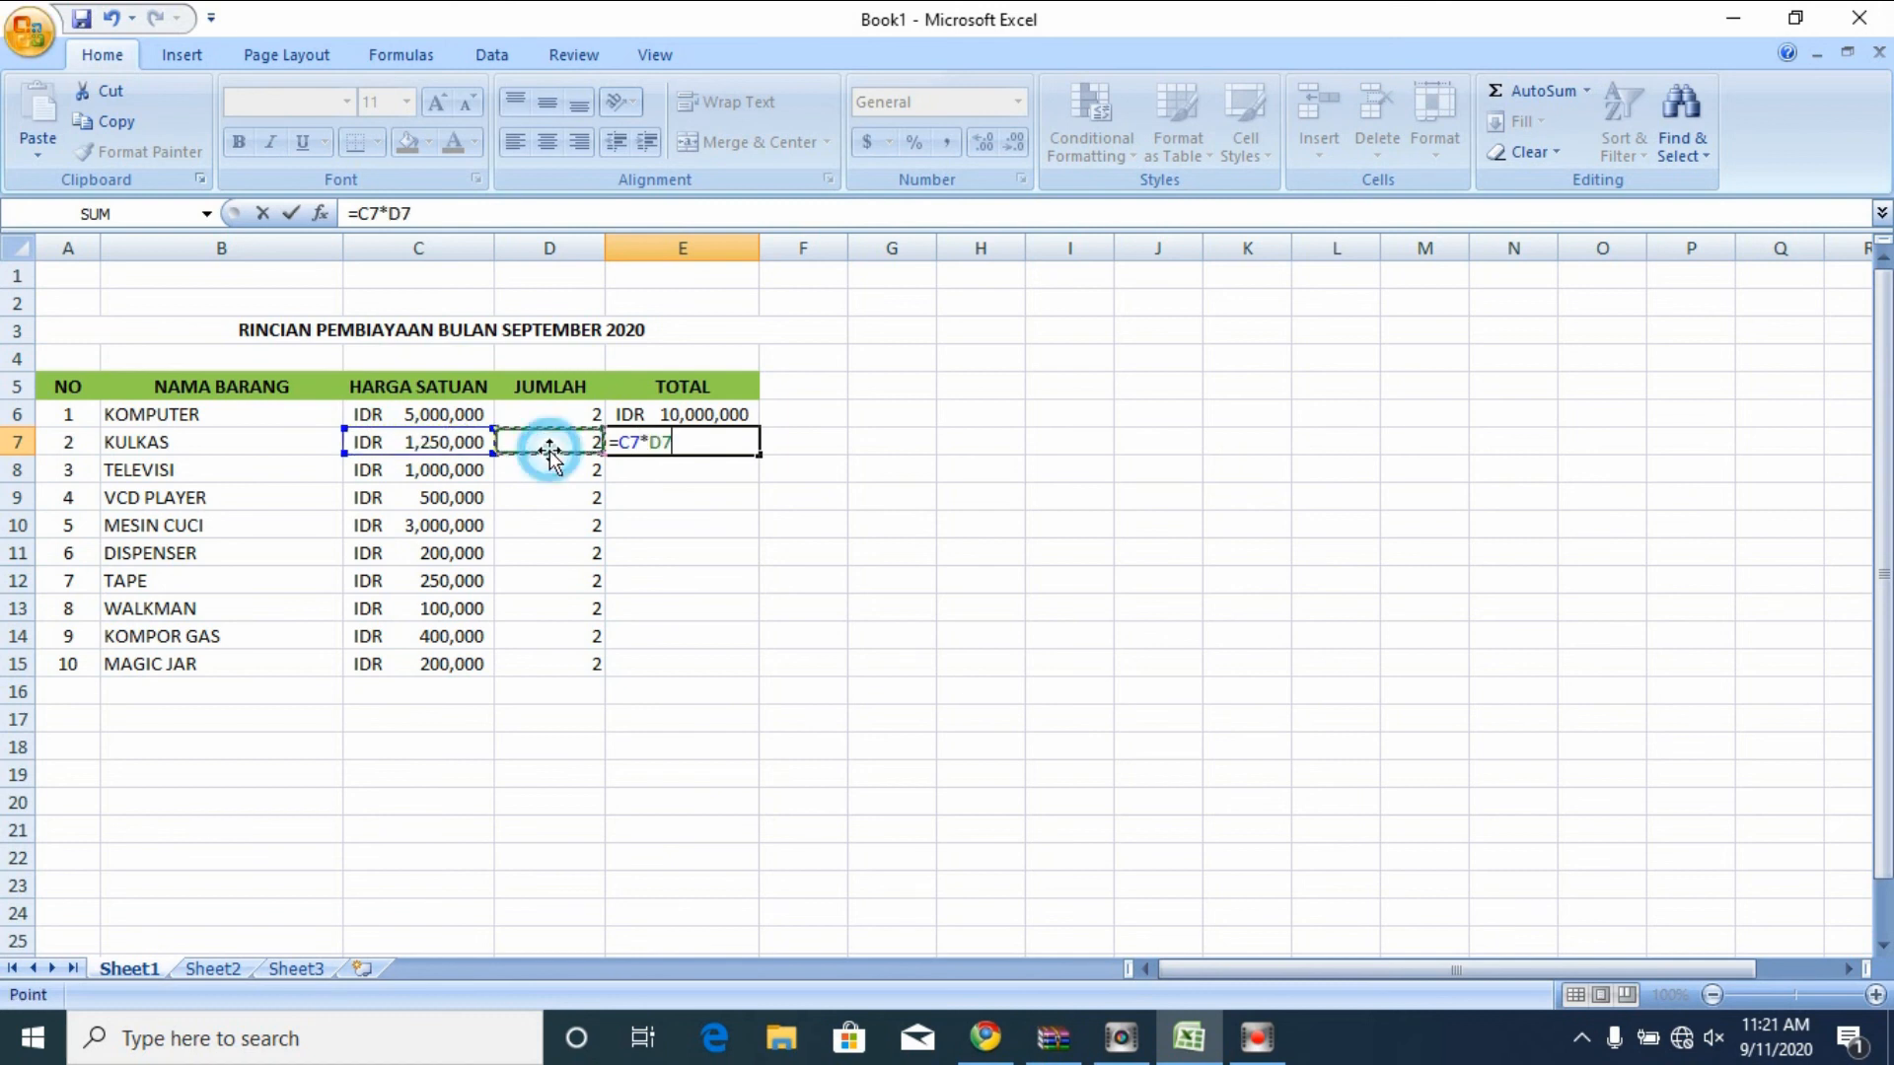
key("Return")
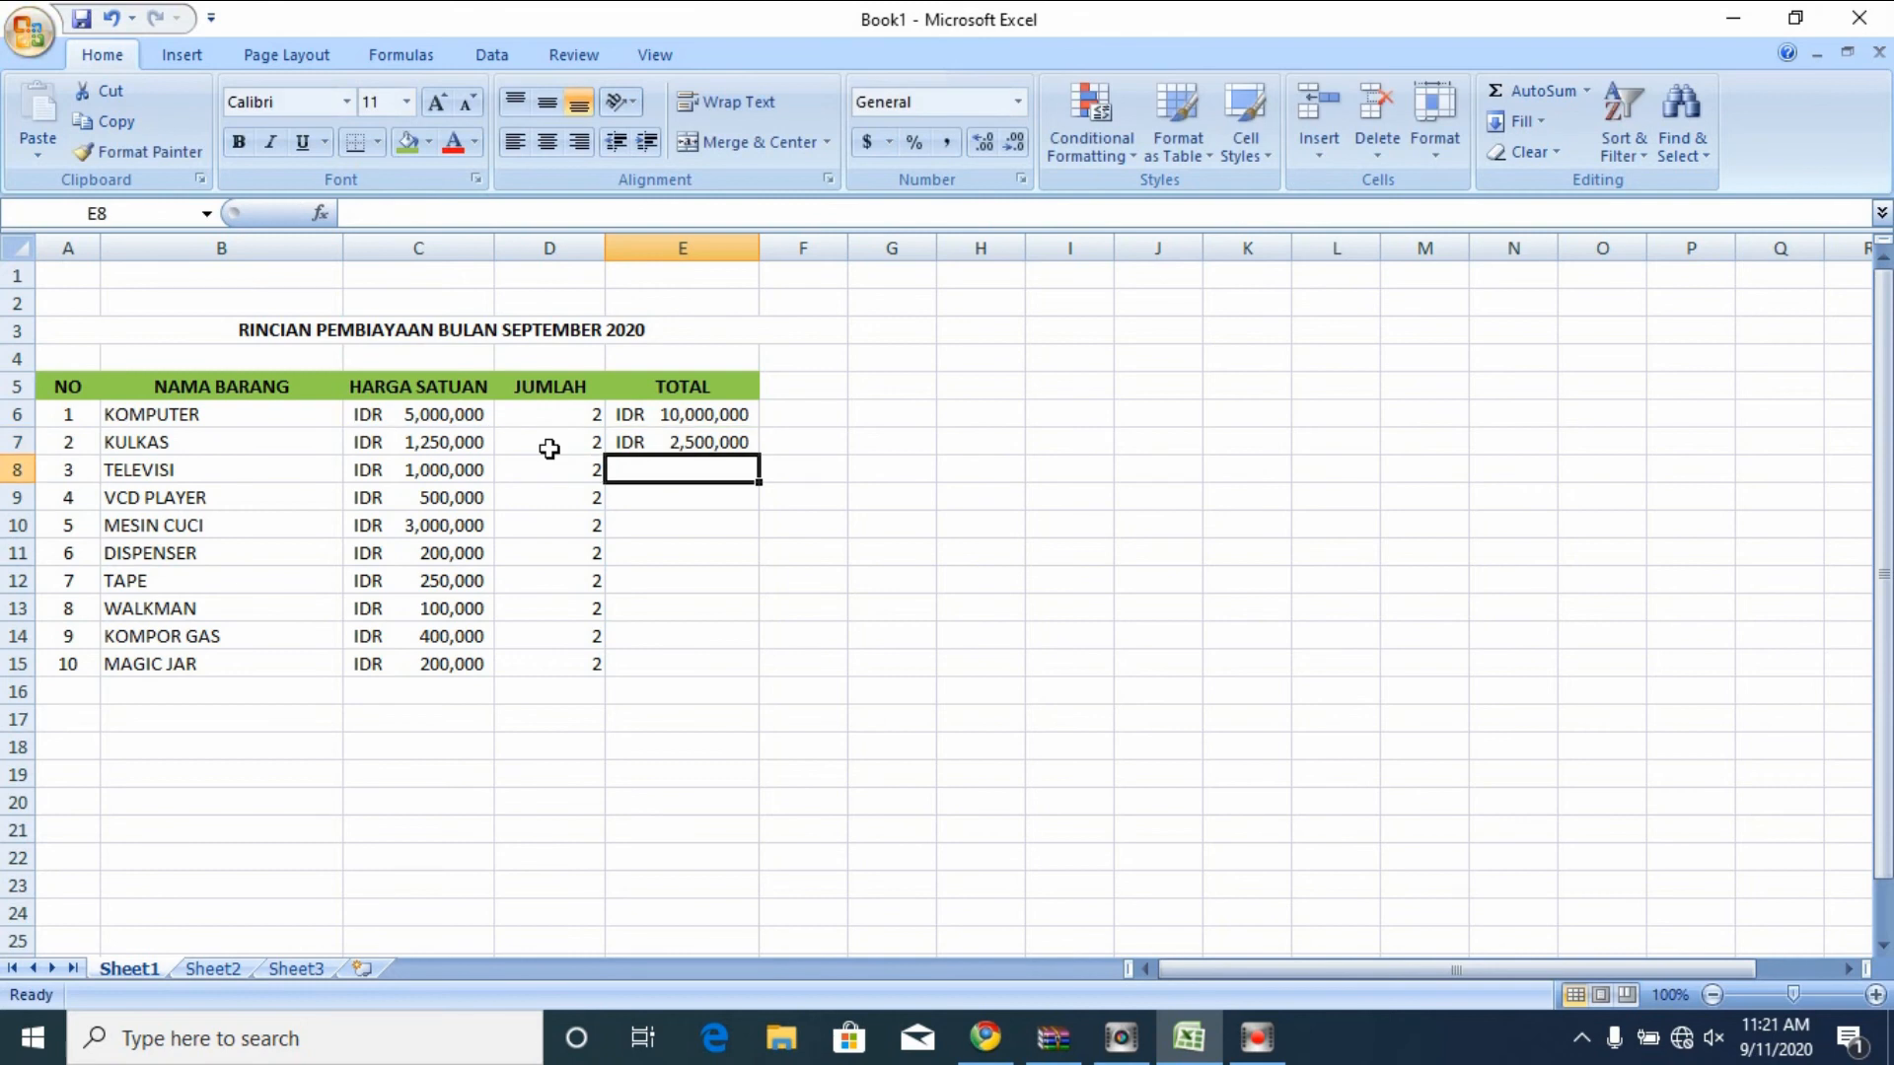
- Fill the total formula from E7 down to E15 for the remaining items
left_click(742, 443)
left_click_drag(759, 461, 749, 680)
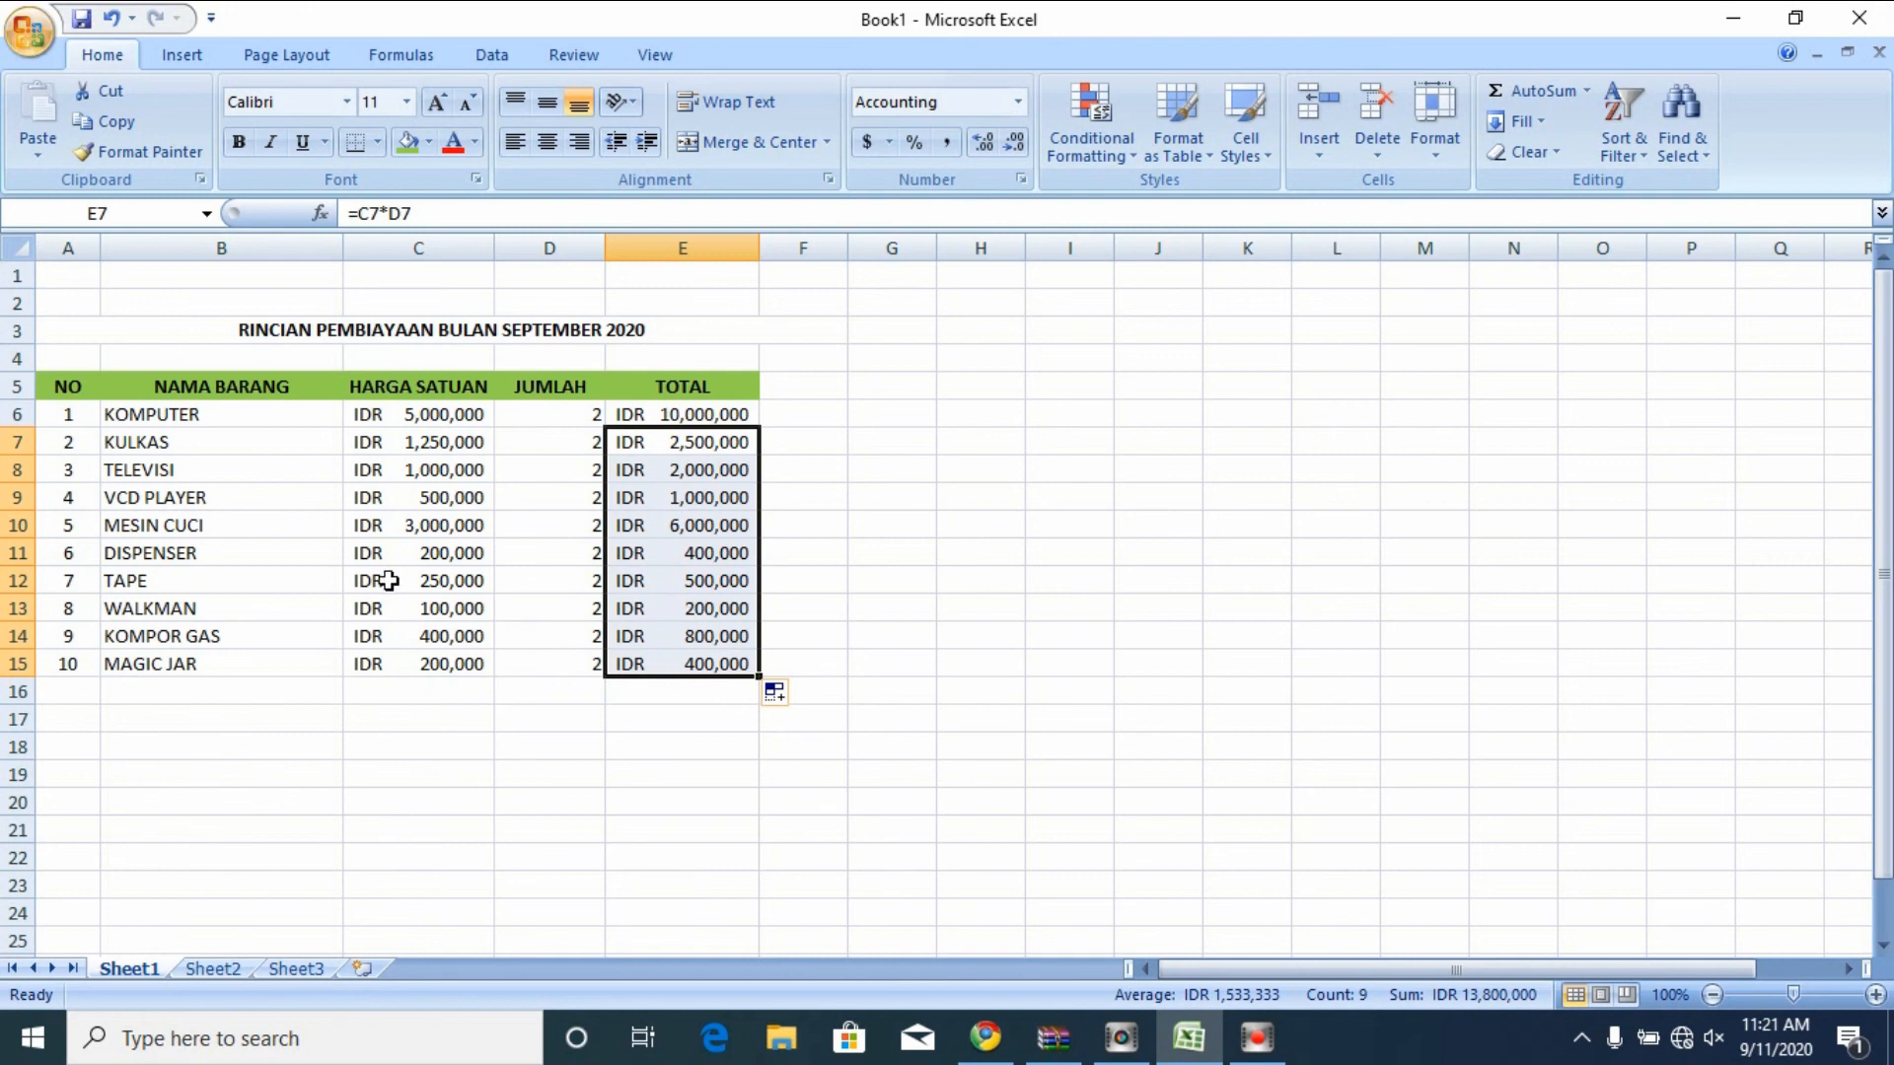
left_click(790, 613)
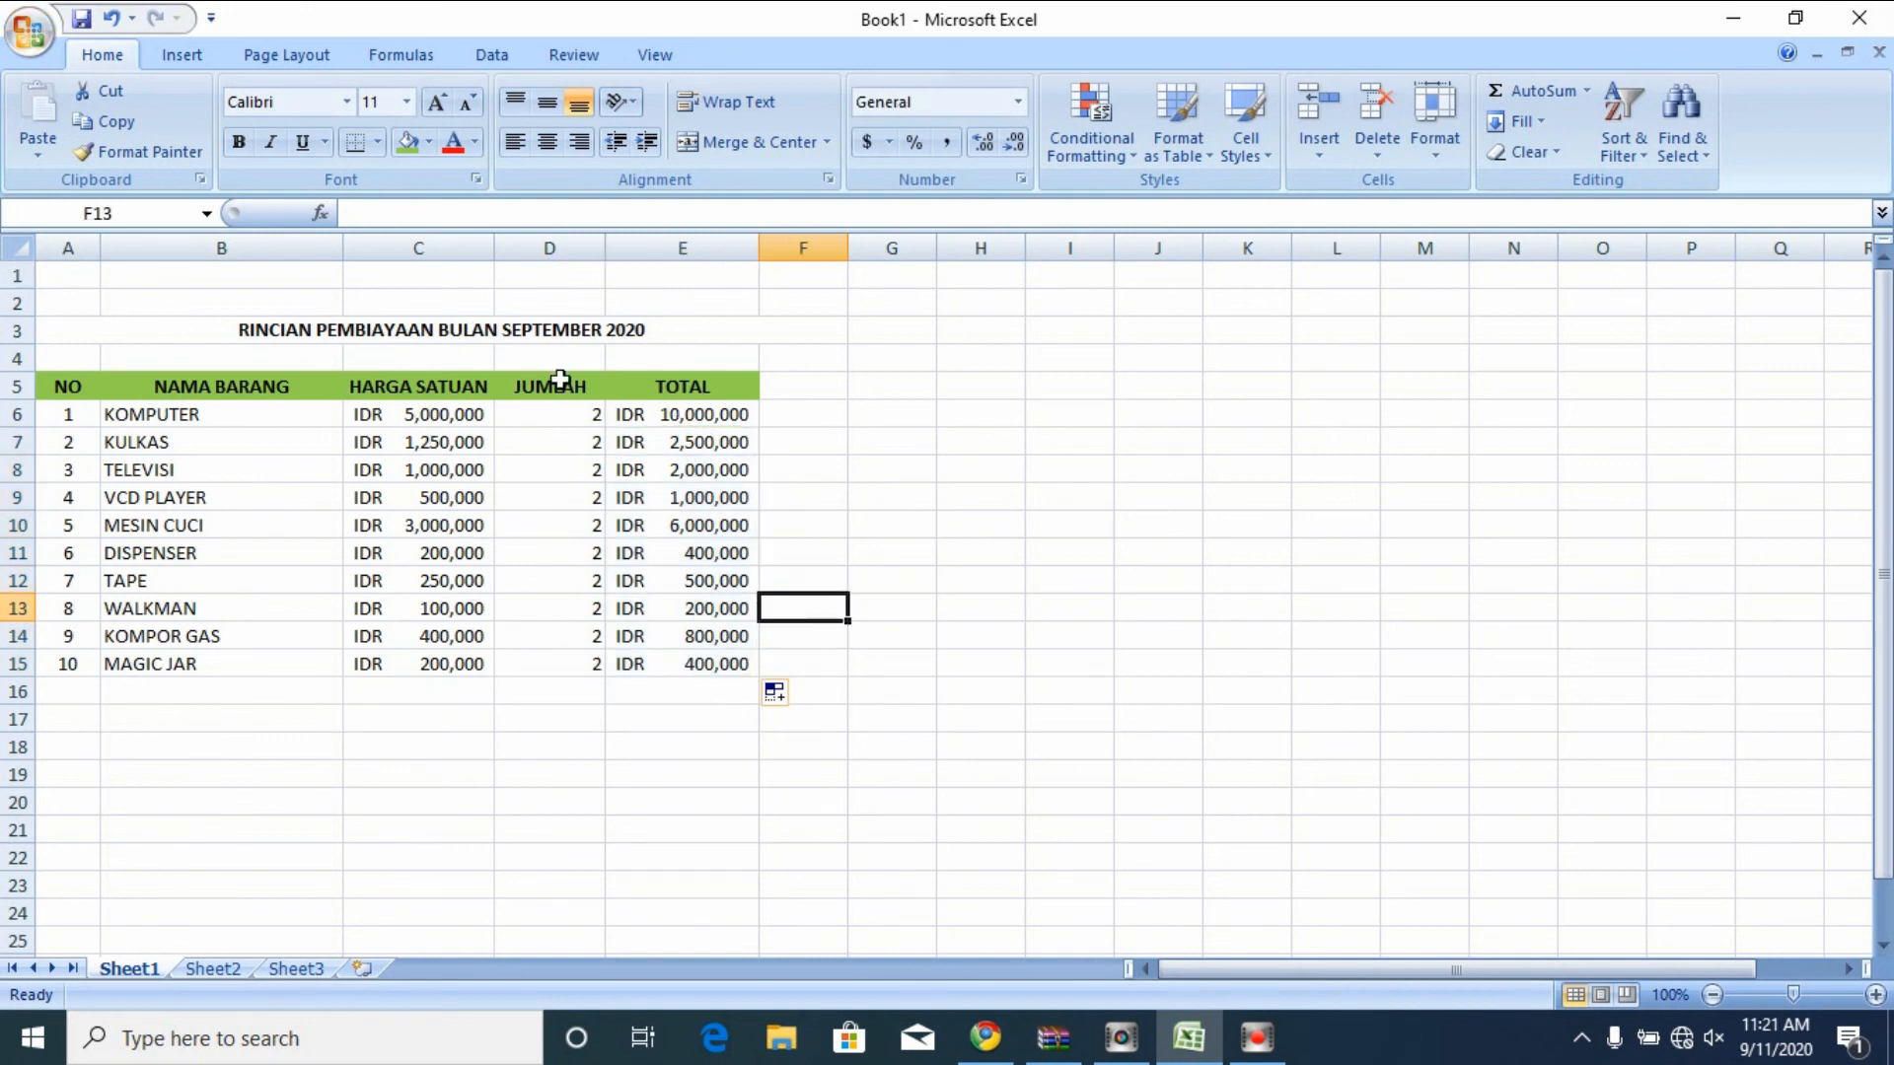
- Center the quantities and totals in D6:E15 both vertically and horizontally
left_click_drag(545, 412, 676, 652)
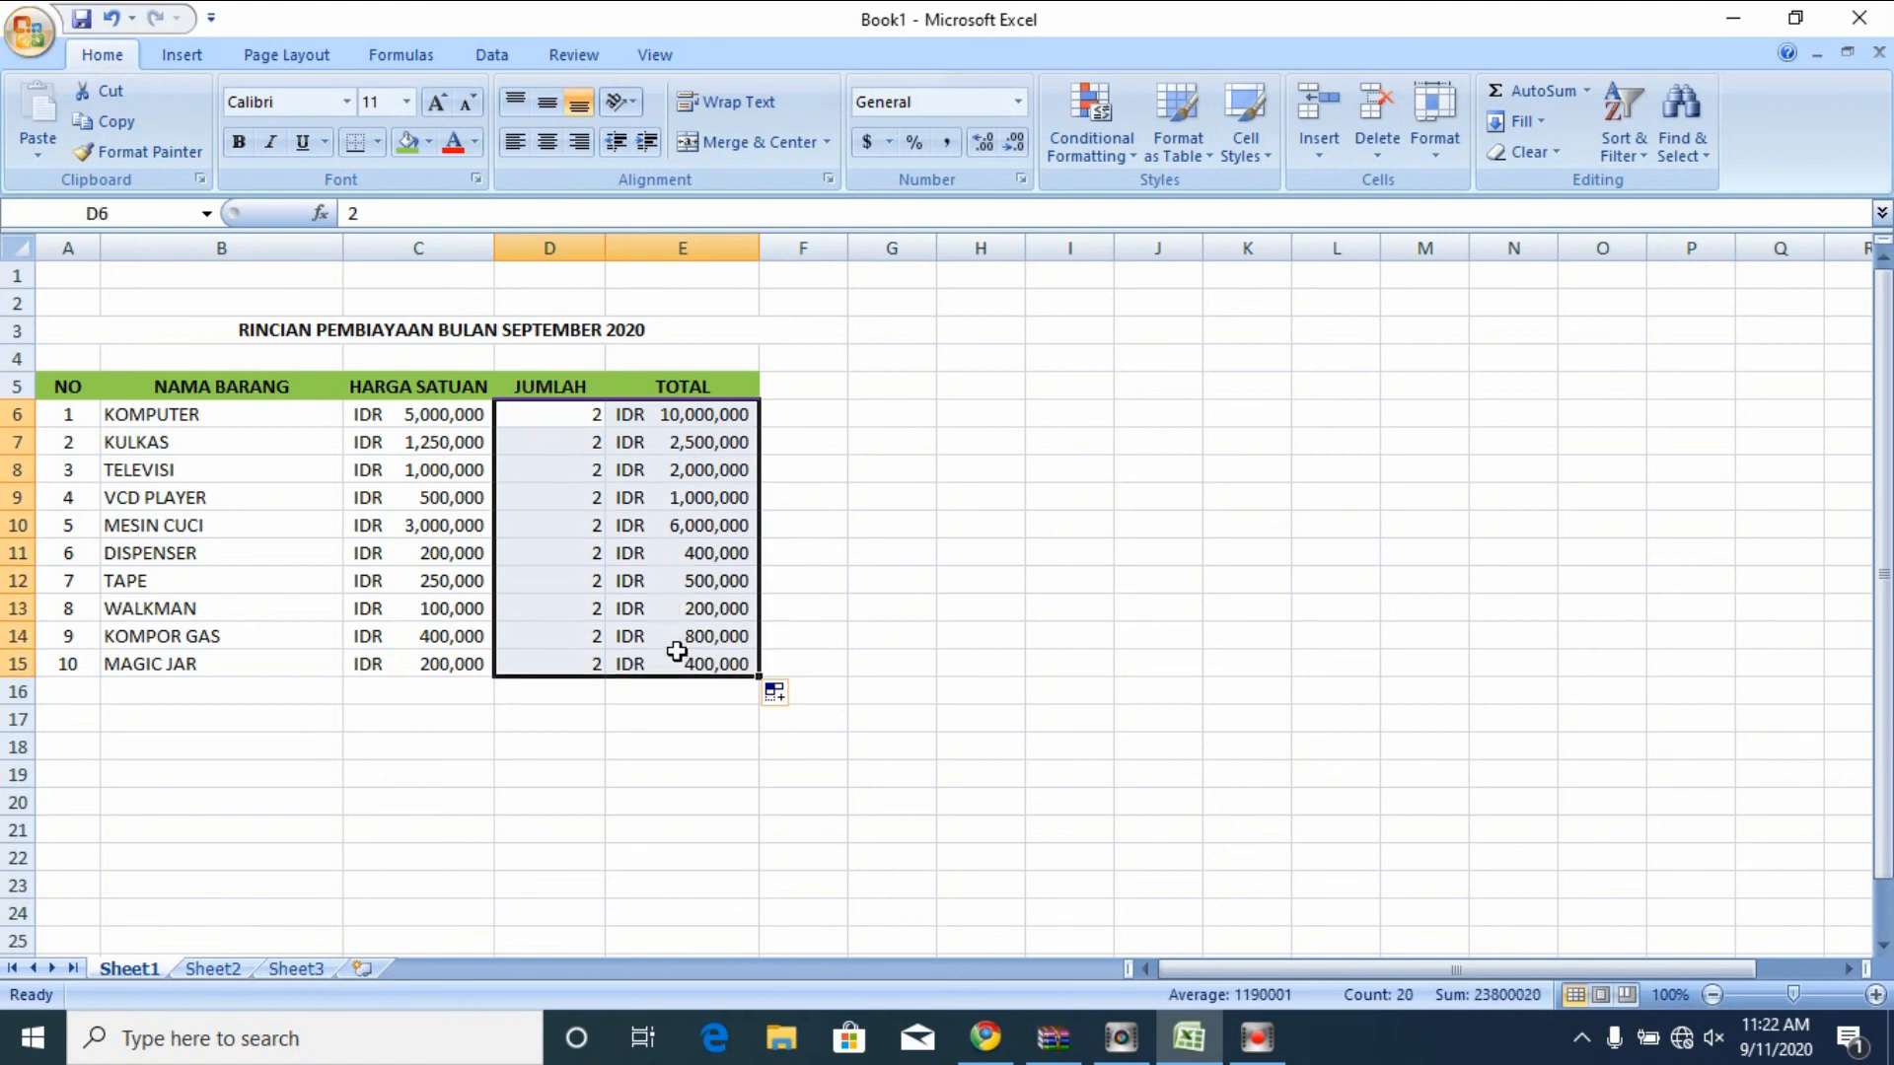
left_click(547, 103)
left_click(547, 143)
left_click(560, 715)
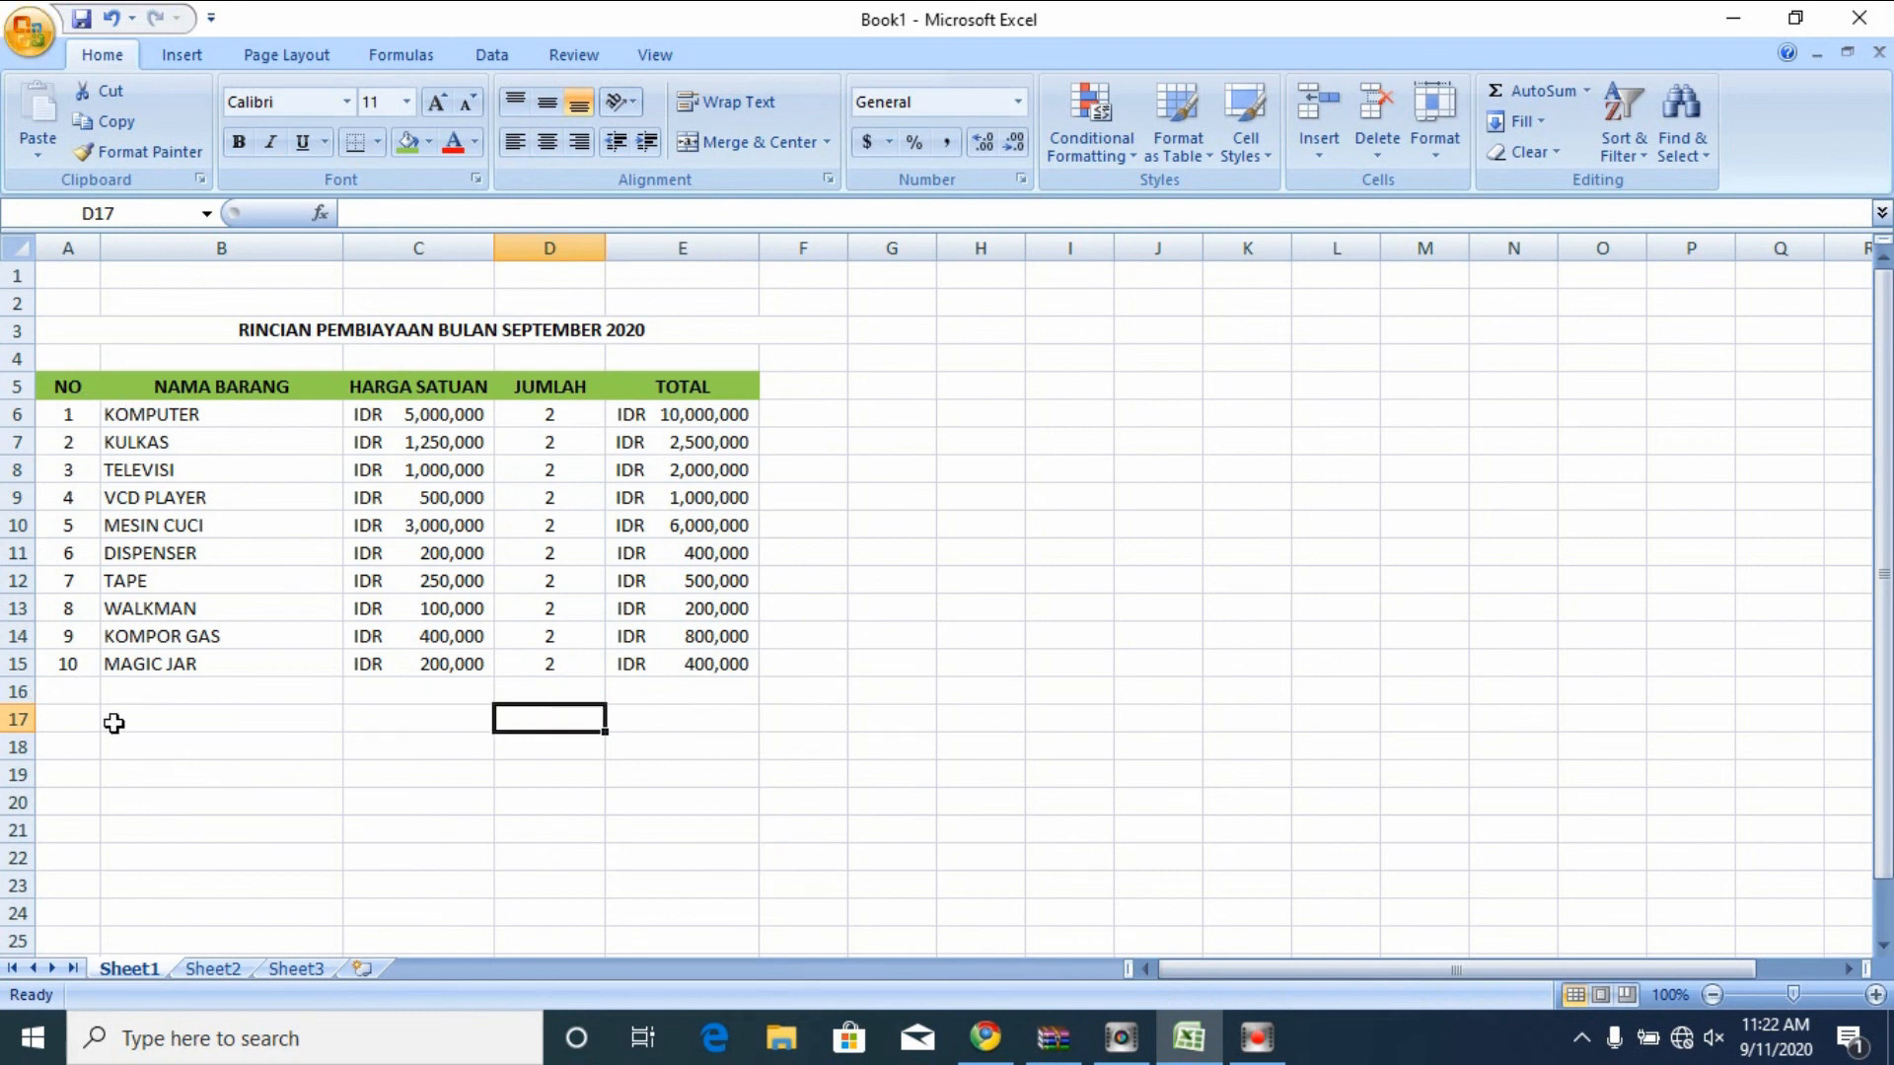
- Merge and center A16:D16 below the table and enter the label TOTAL KESELURUHAN
left_click_drag(76, 691, 533, 681)
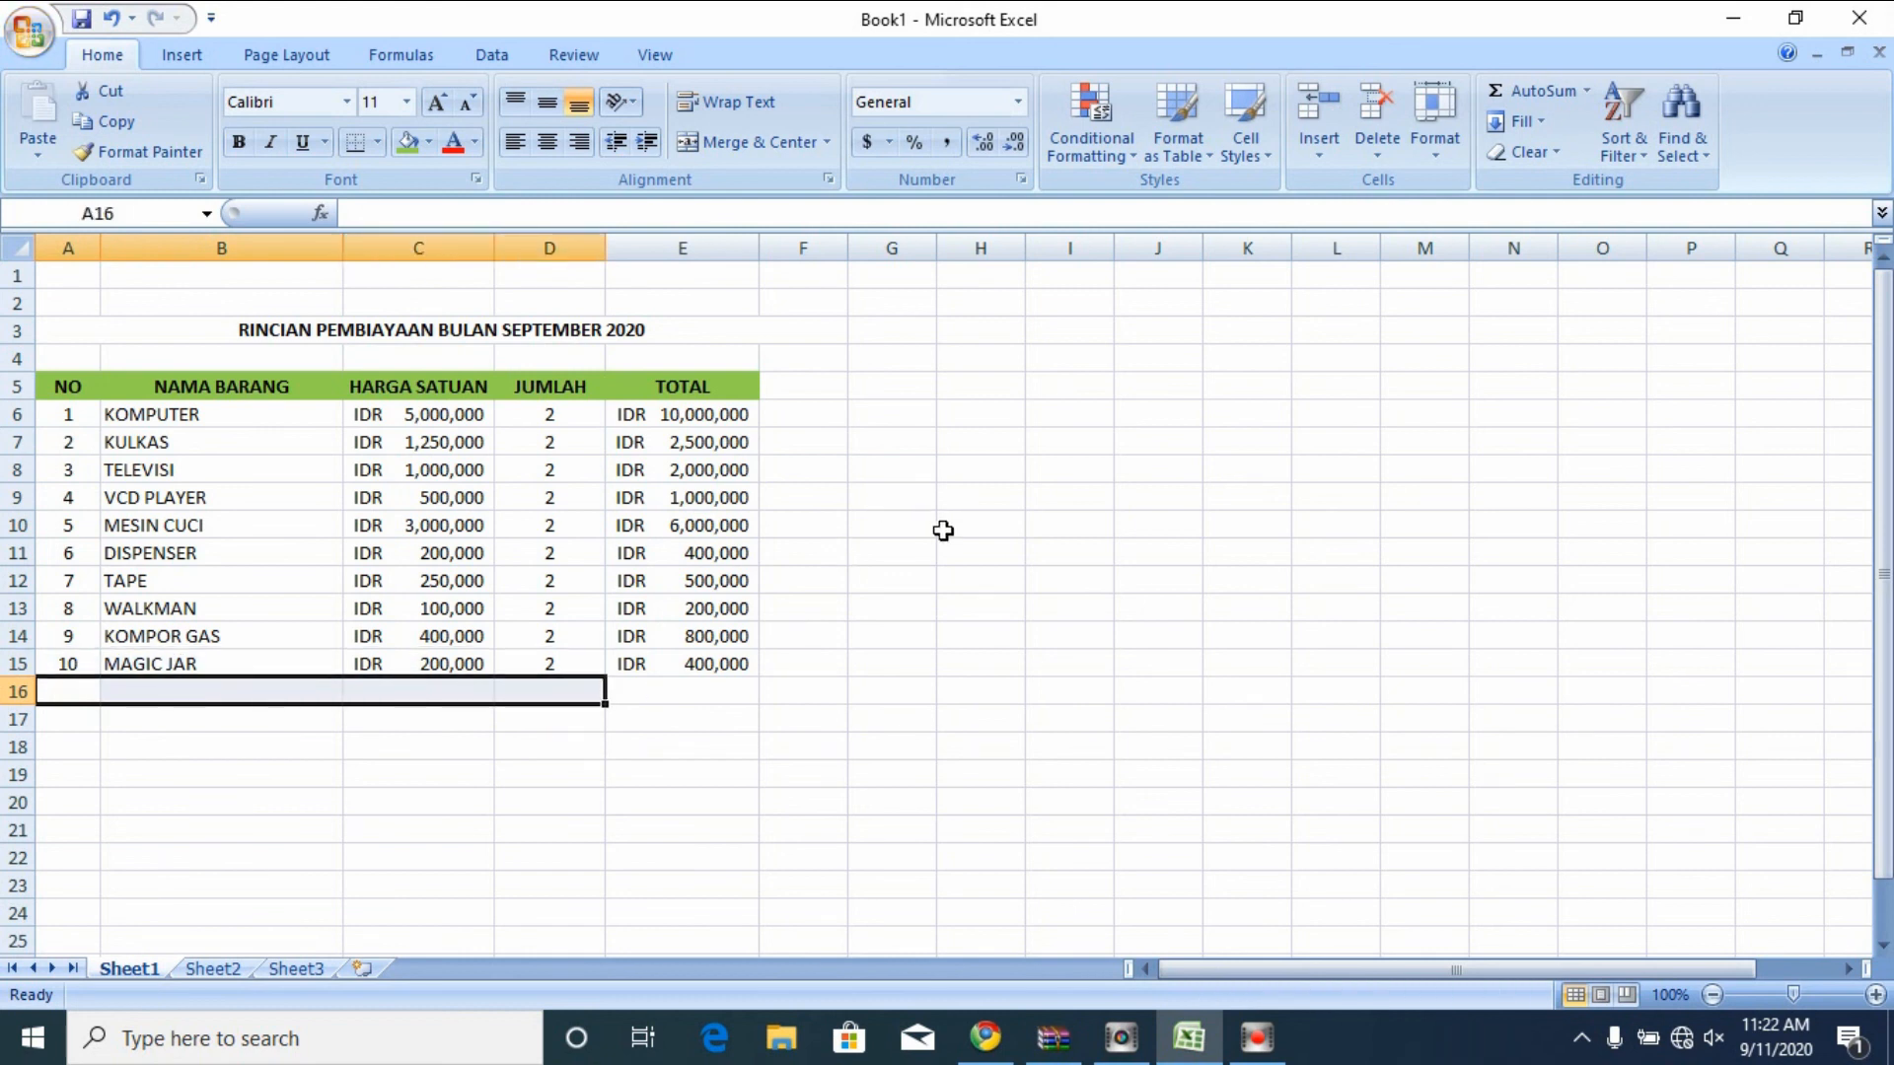
left_click(742, 152)
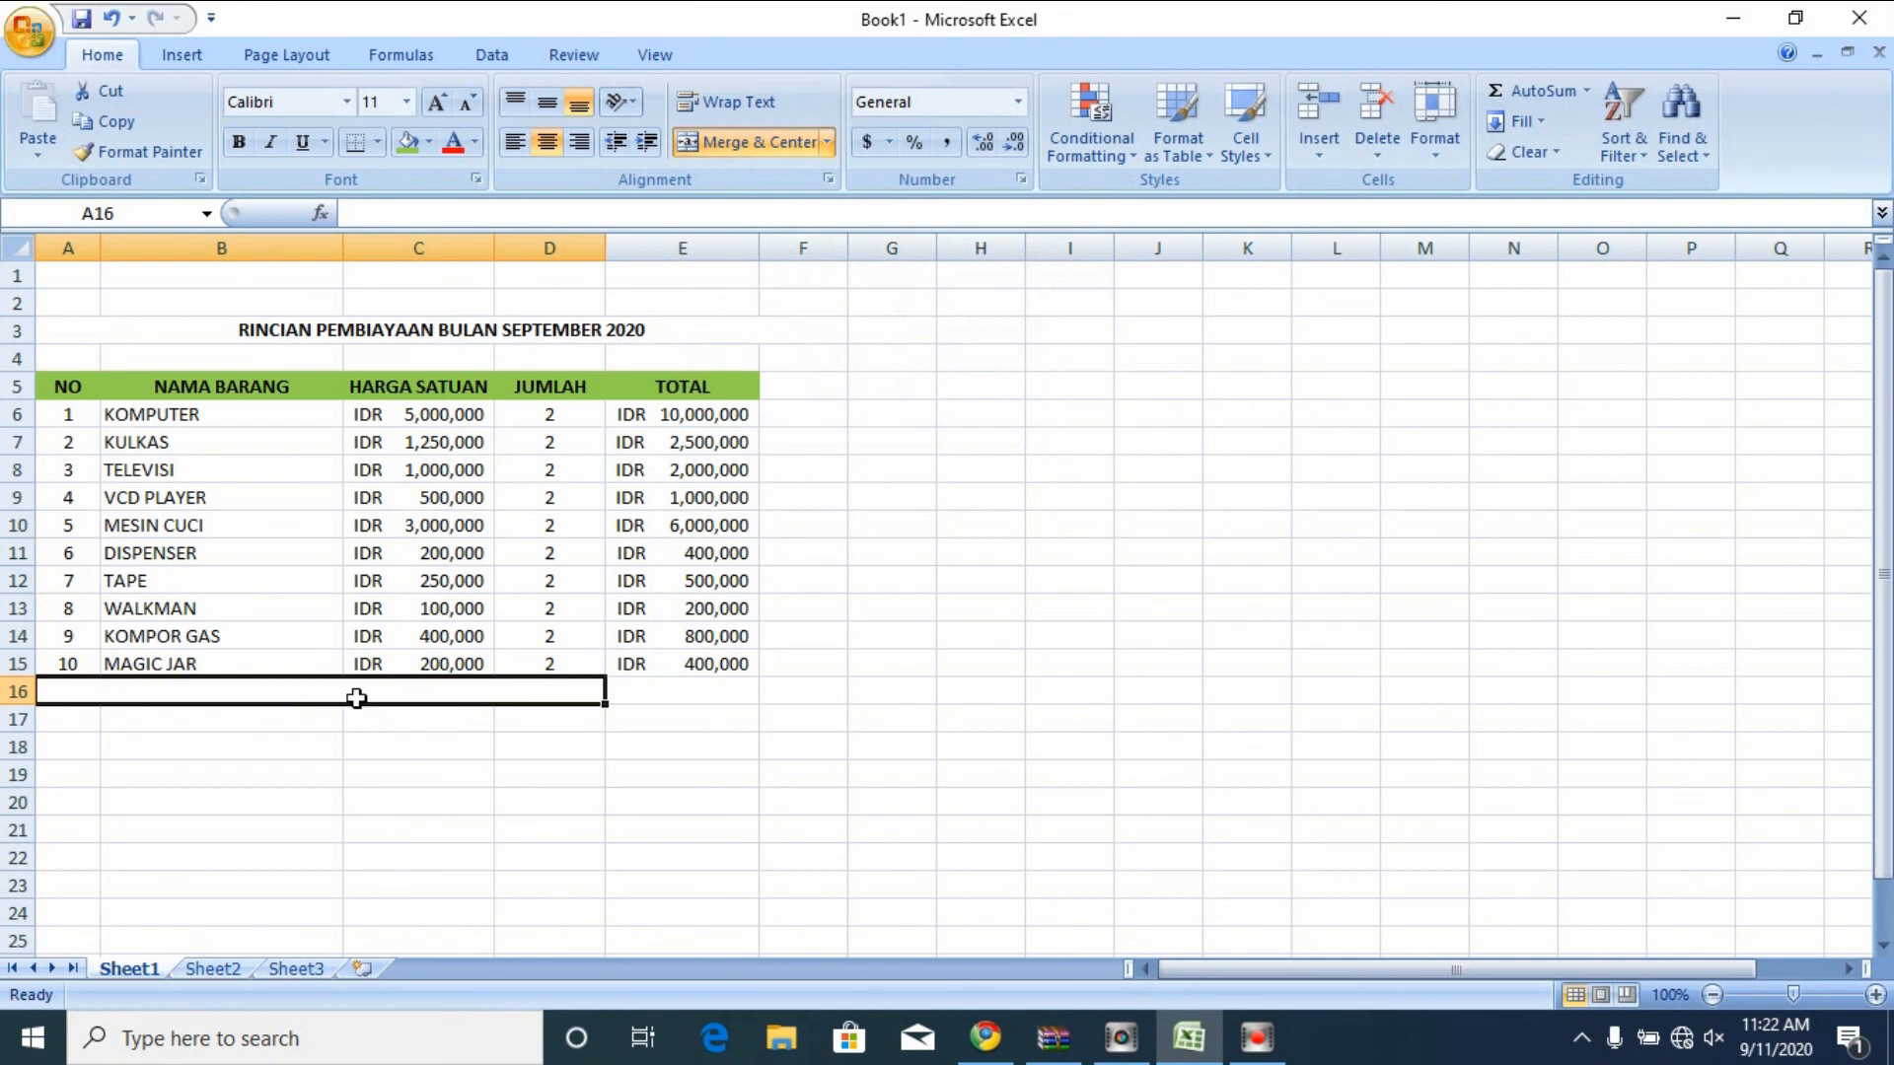
type("TOTAL")
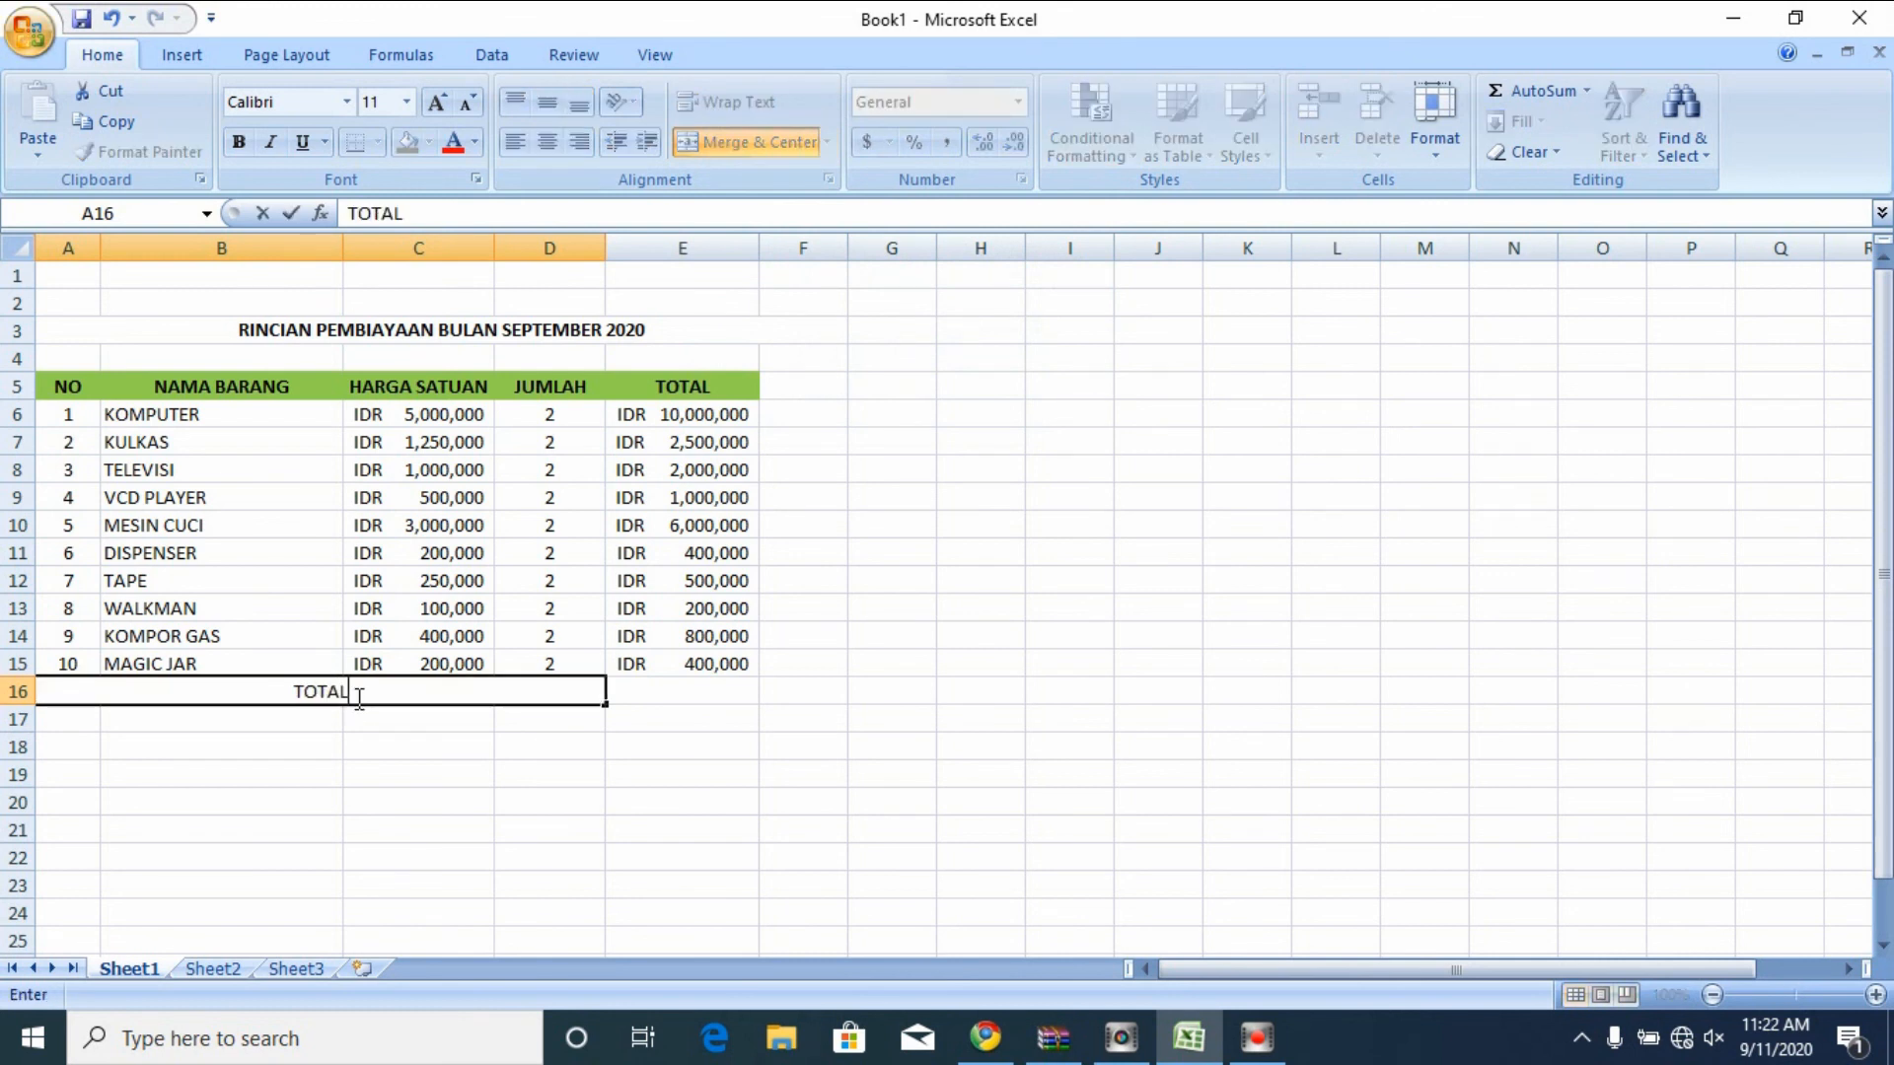
type(" KESE")
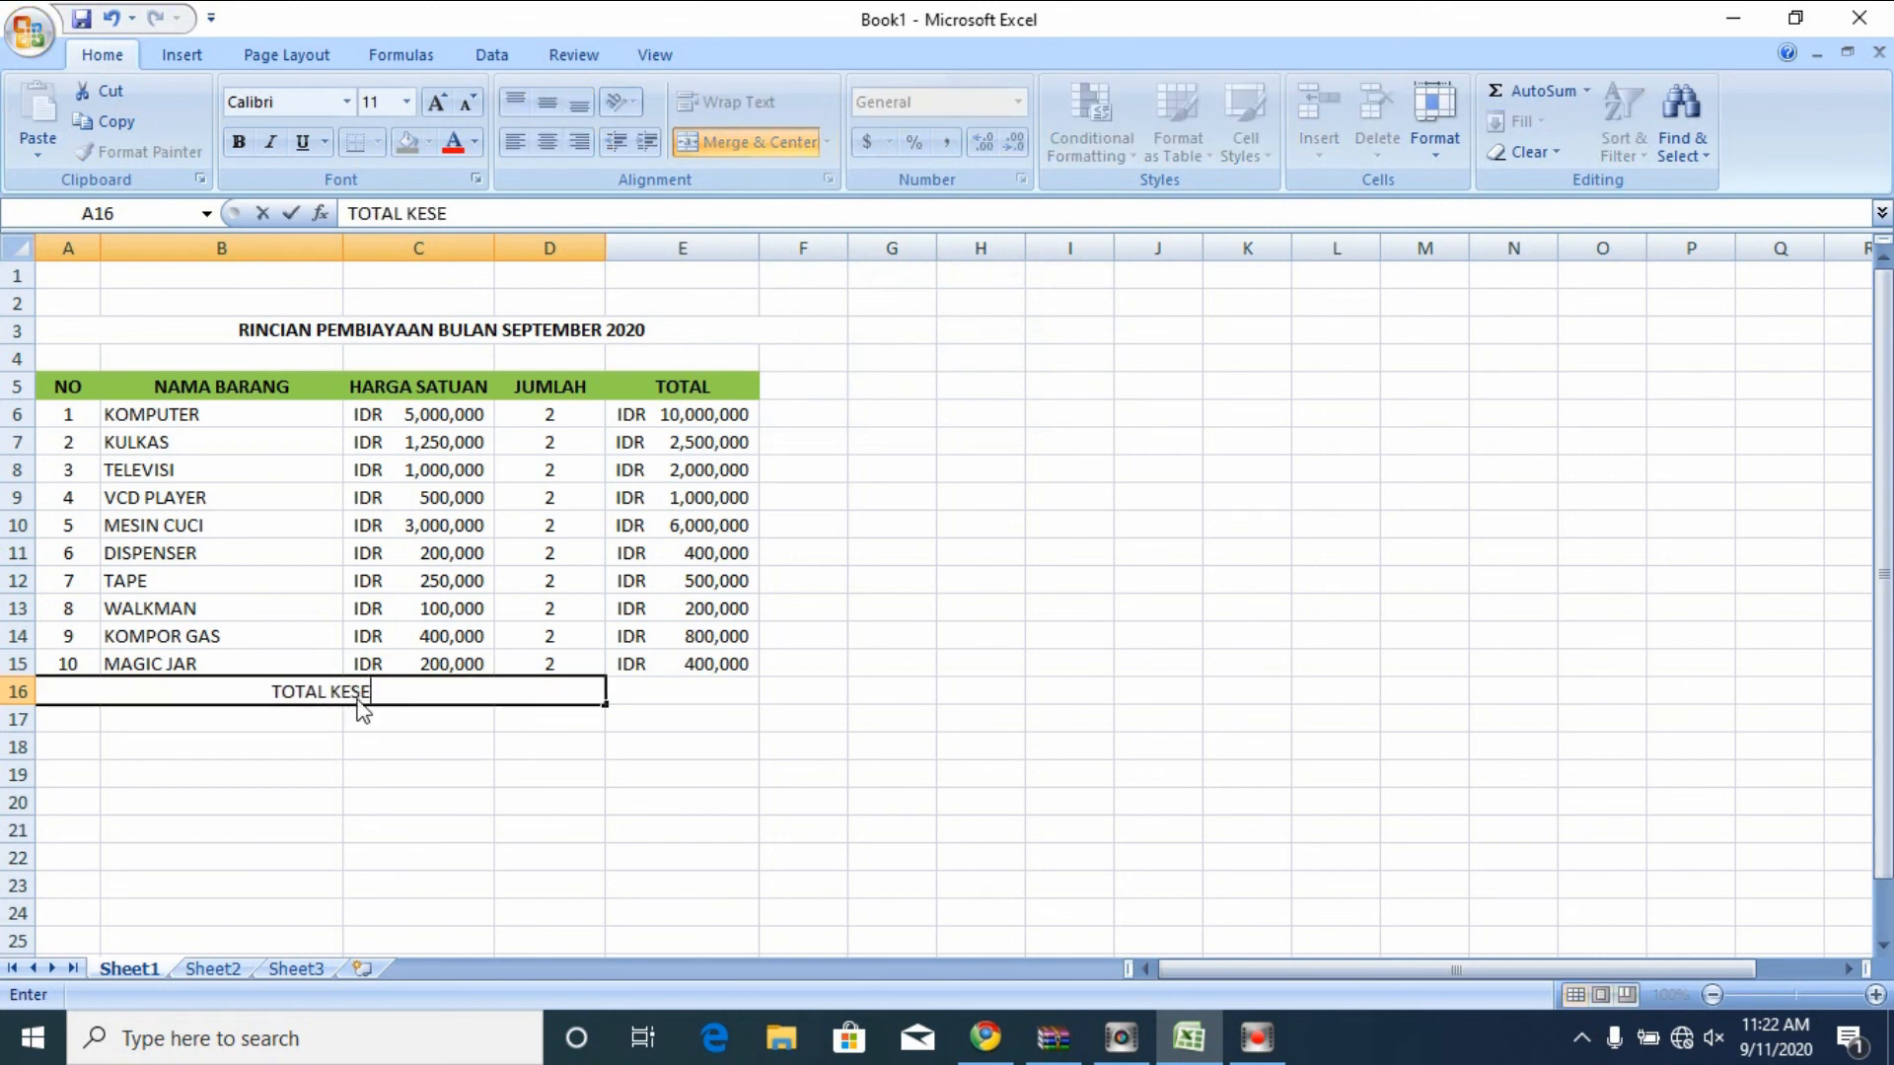
type("LURUHAN")
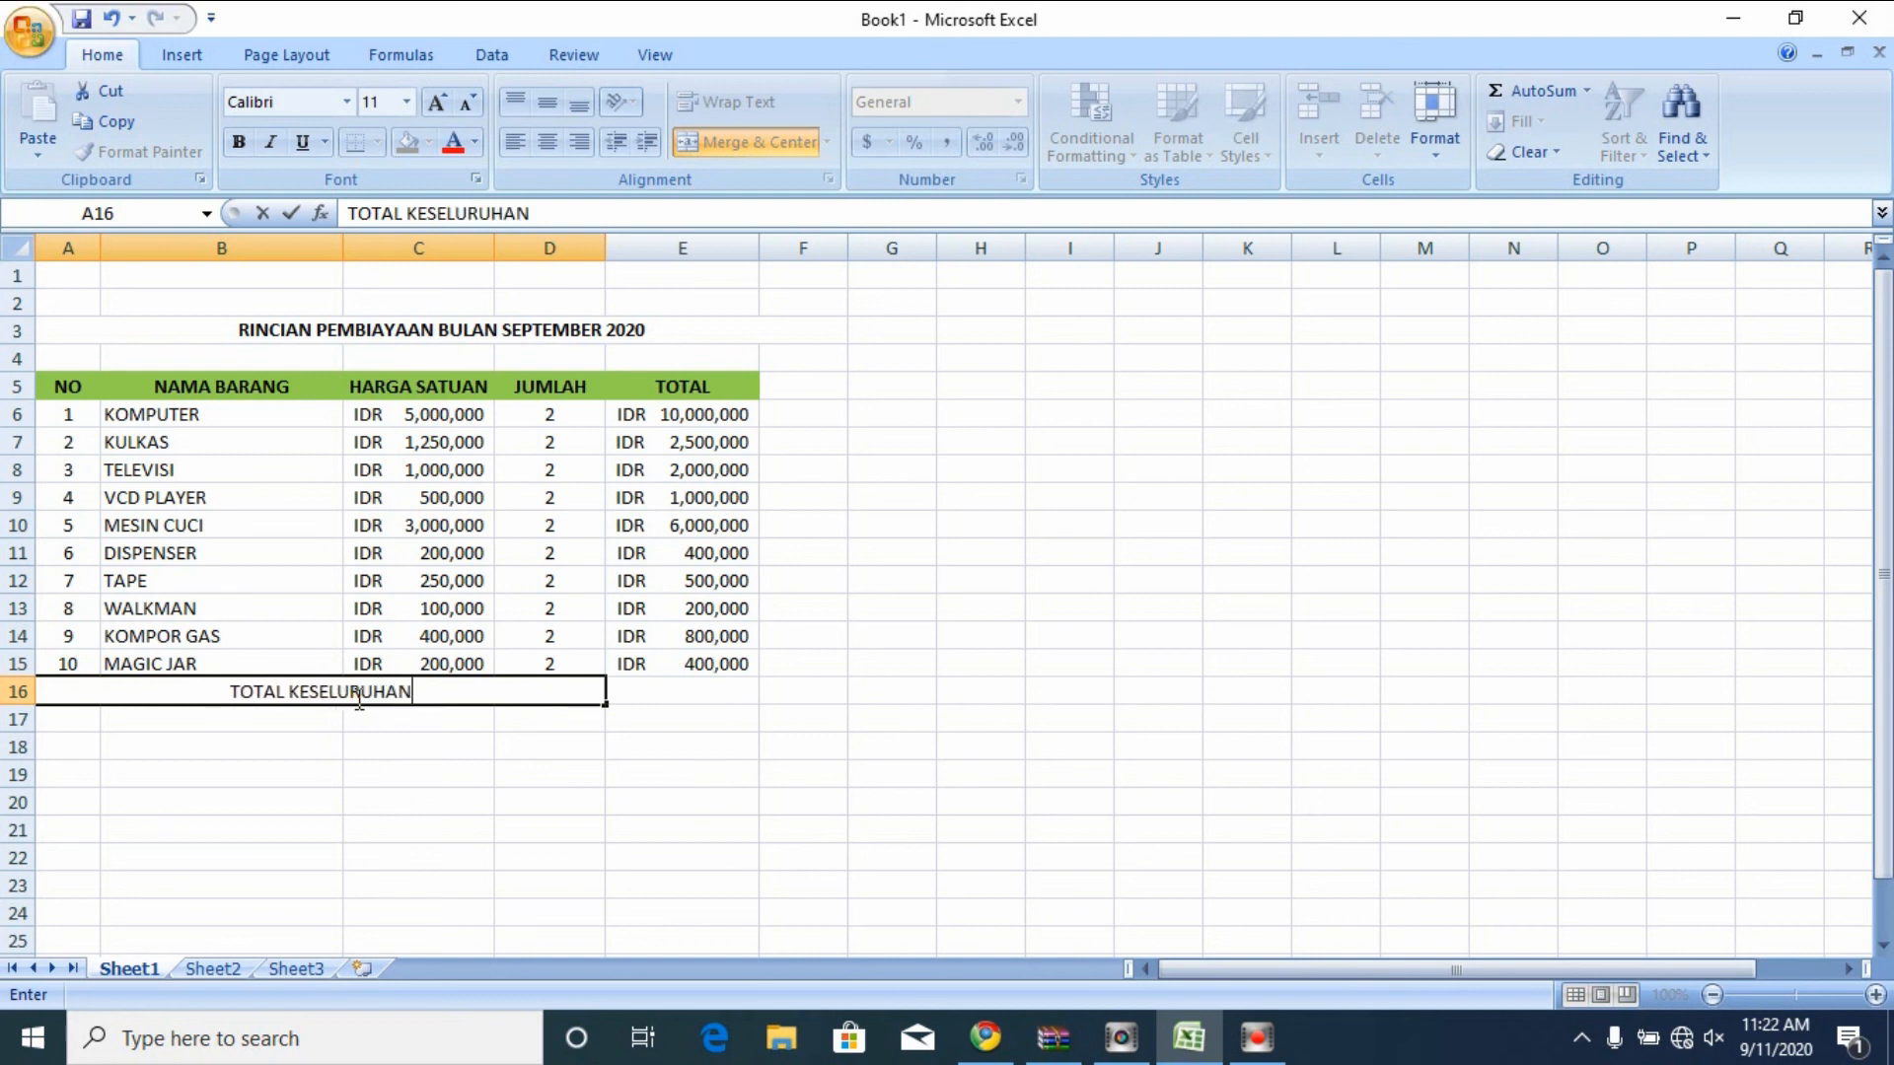
left_click(392, 718)
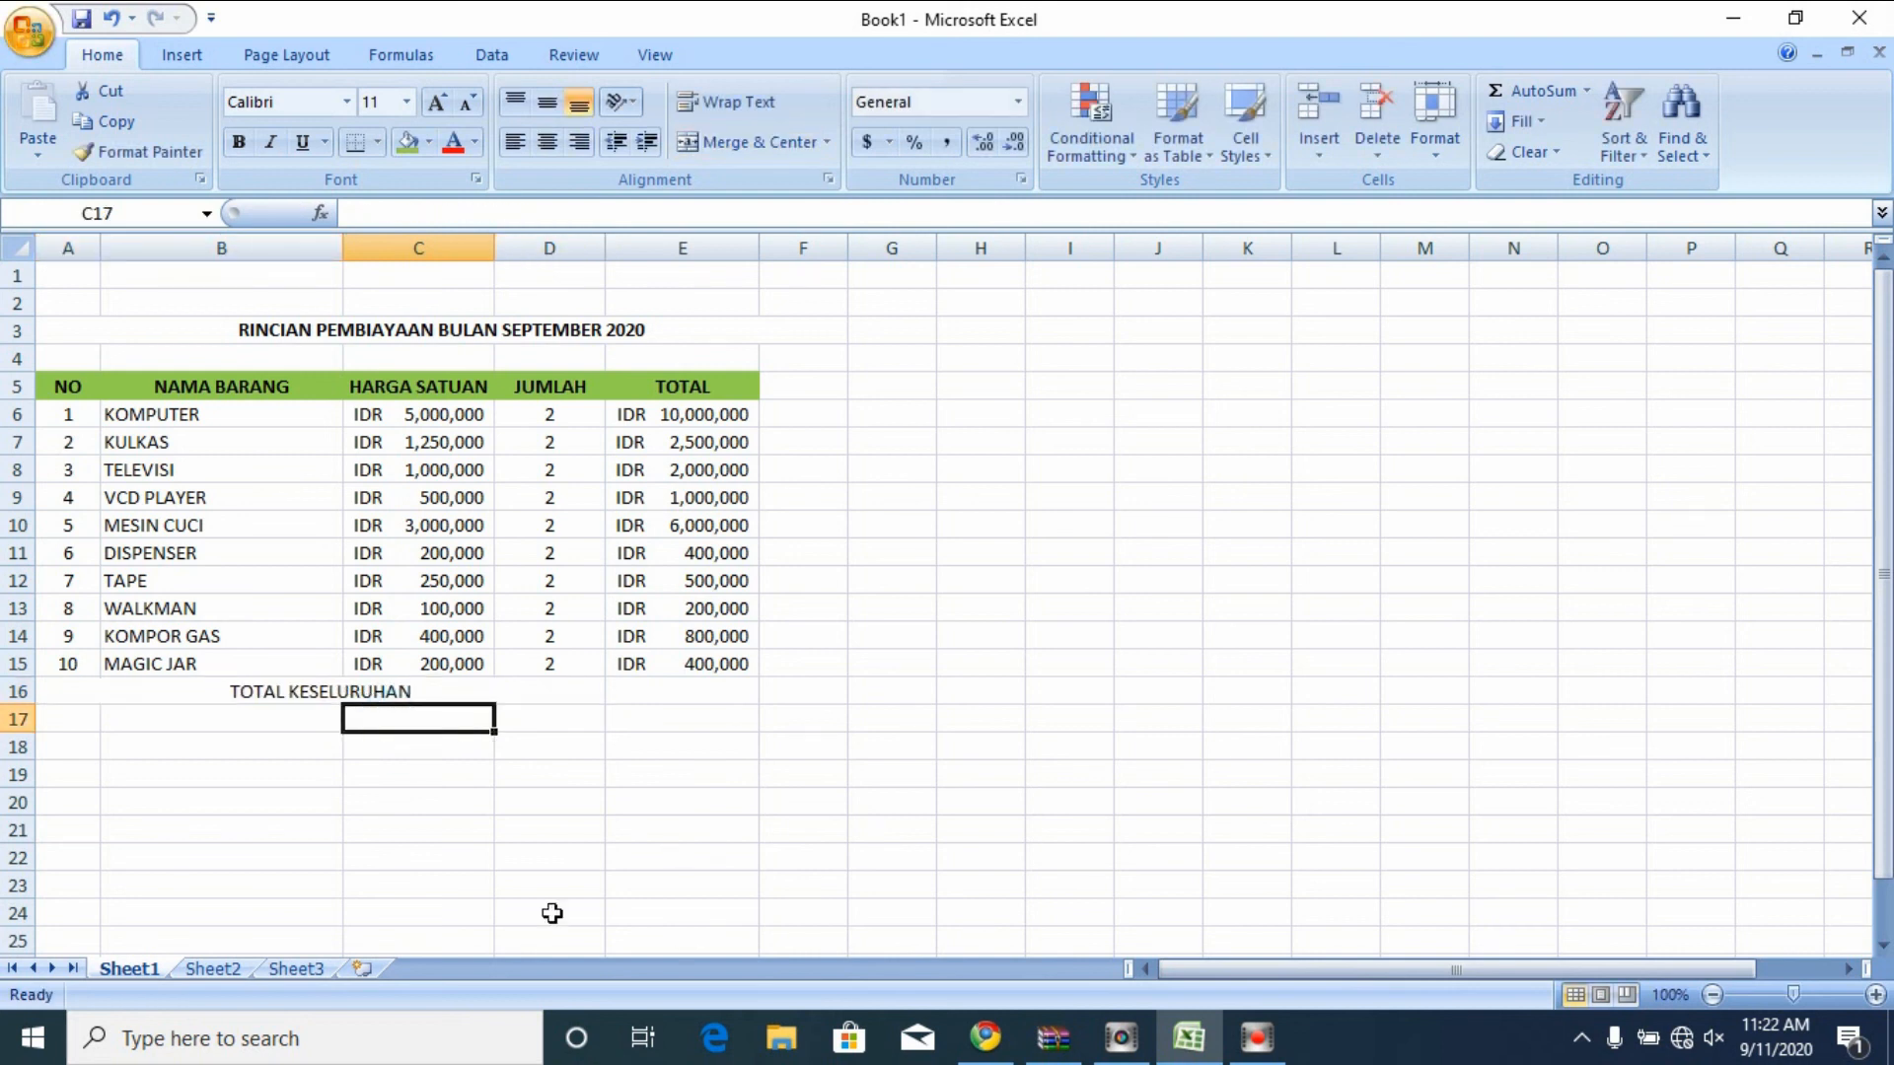
- Align the TOTAL KESELURUHAN label vertically to the middle and make it bold
left_click(330, 695)
left_click(550, 103)
left_click(247, 148)
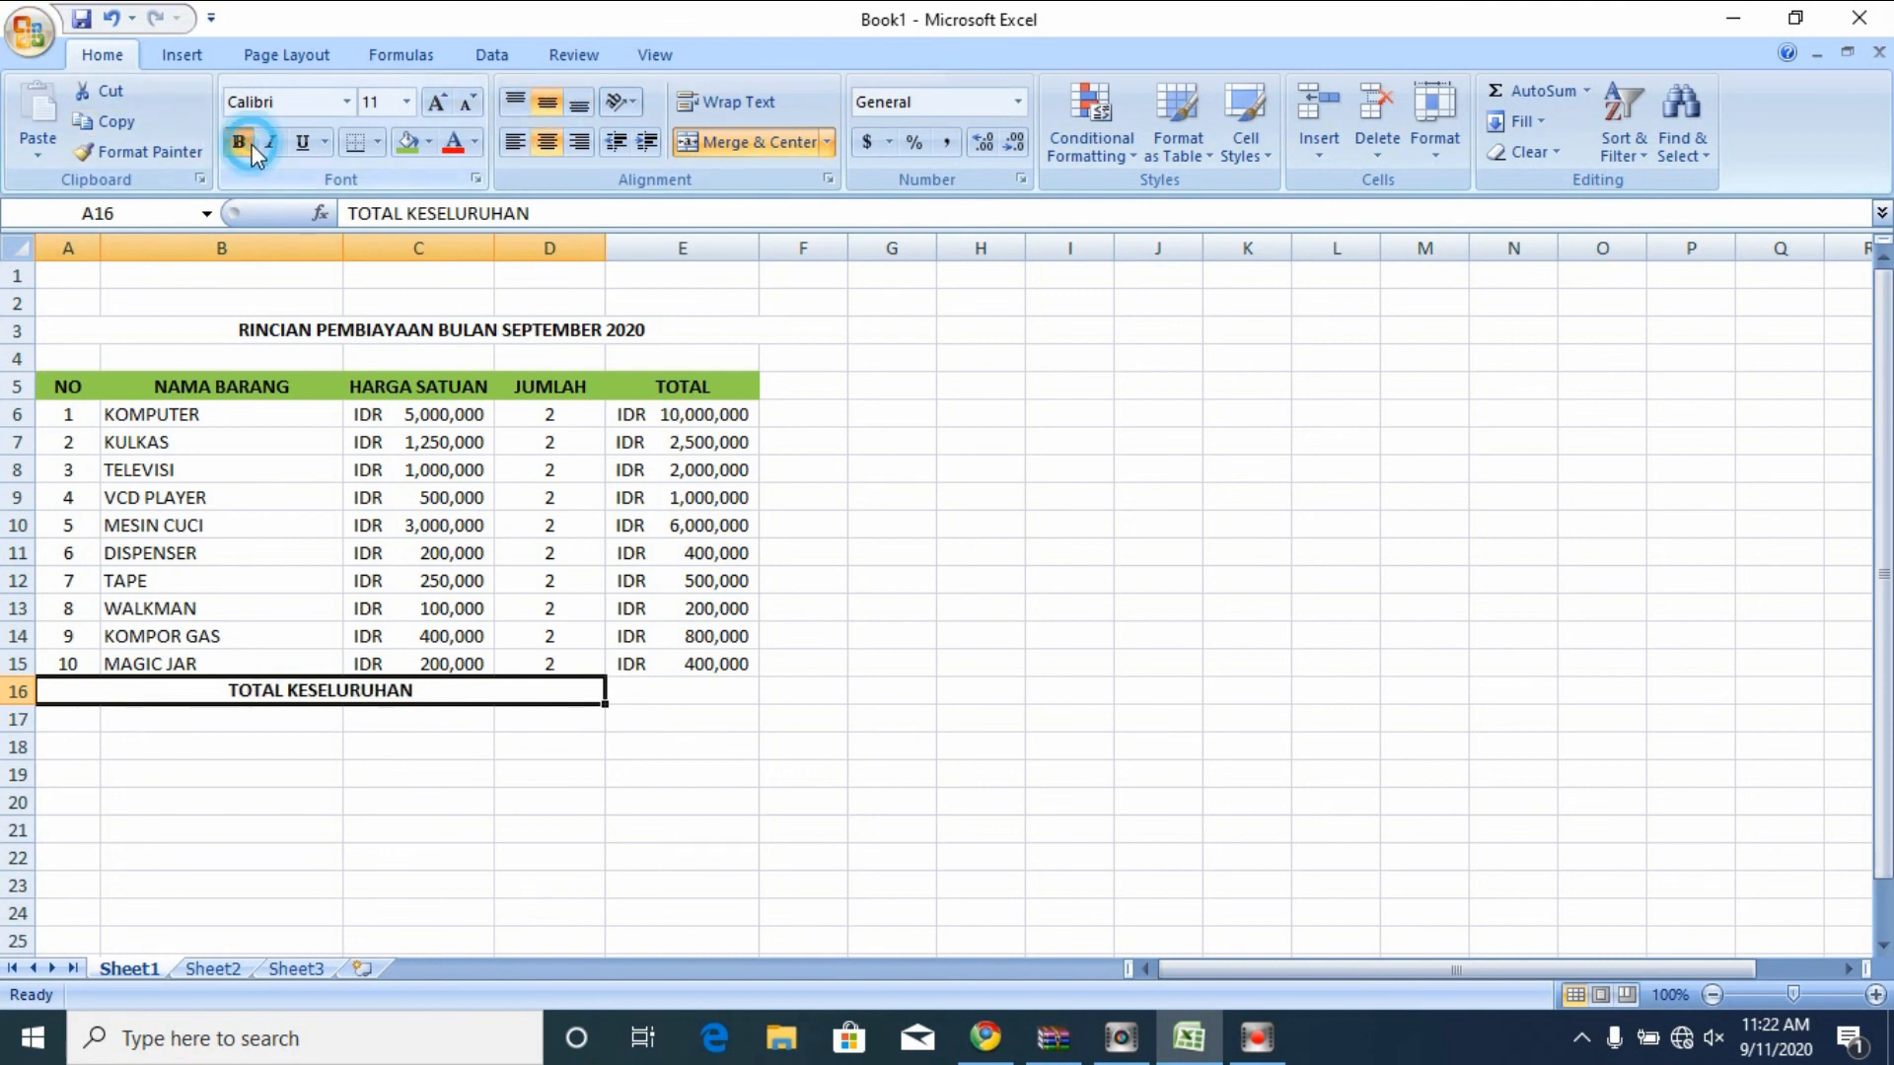
- Fill the merged TOTAL KESELURUHAN cell with the same green as the table's header row
left_click(430, 143)
left_click(498, 349)
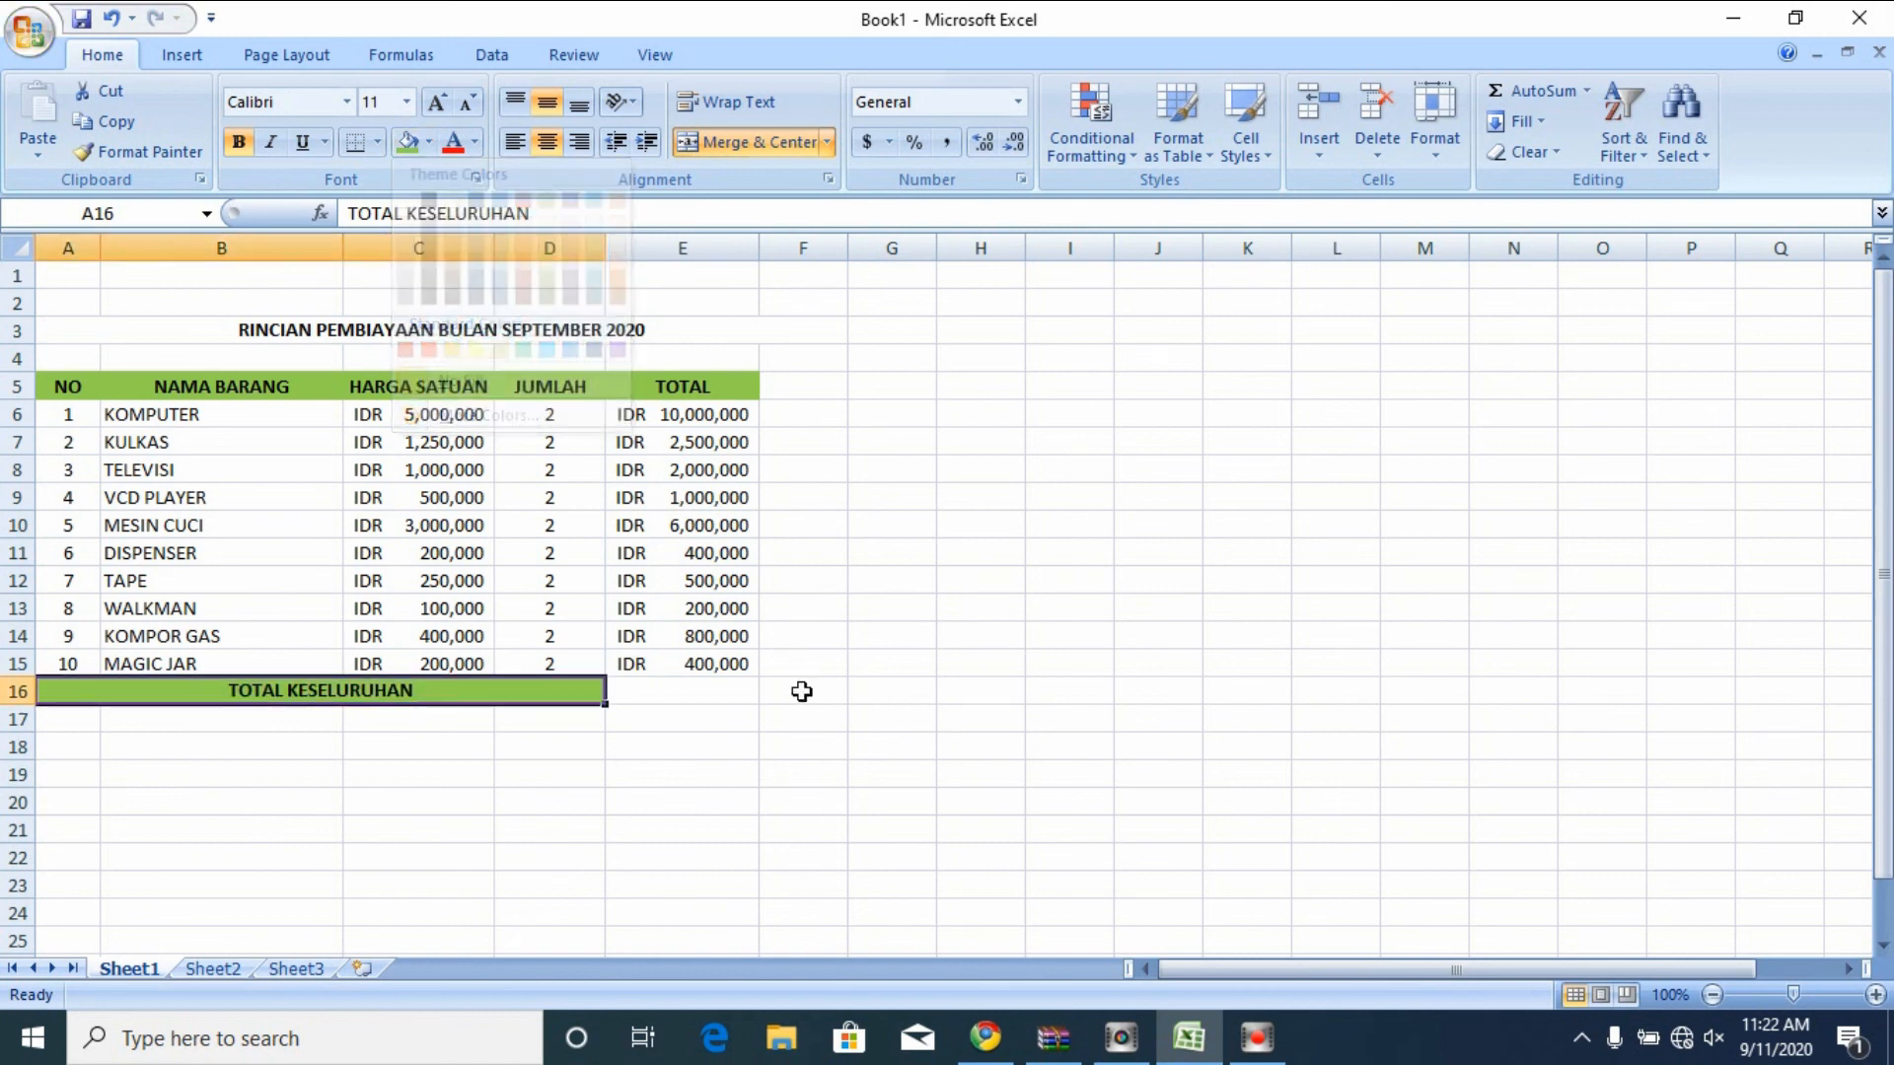
left_click(719, 691)
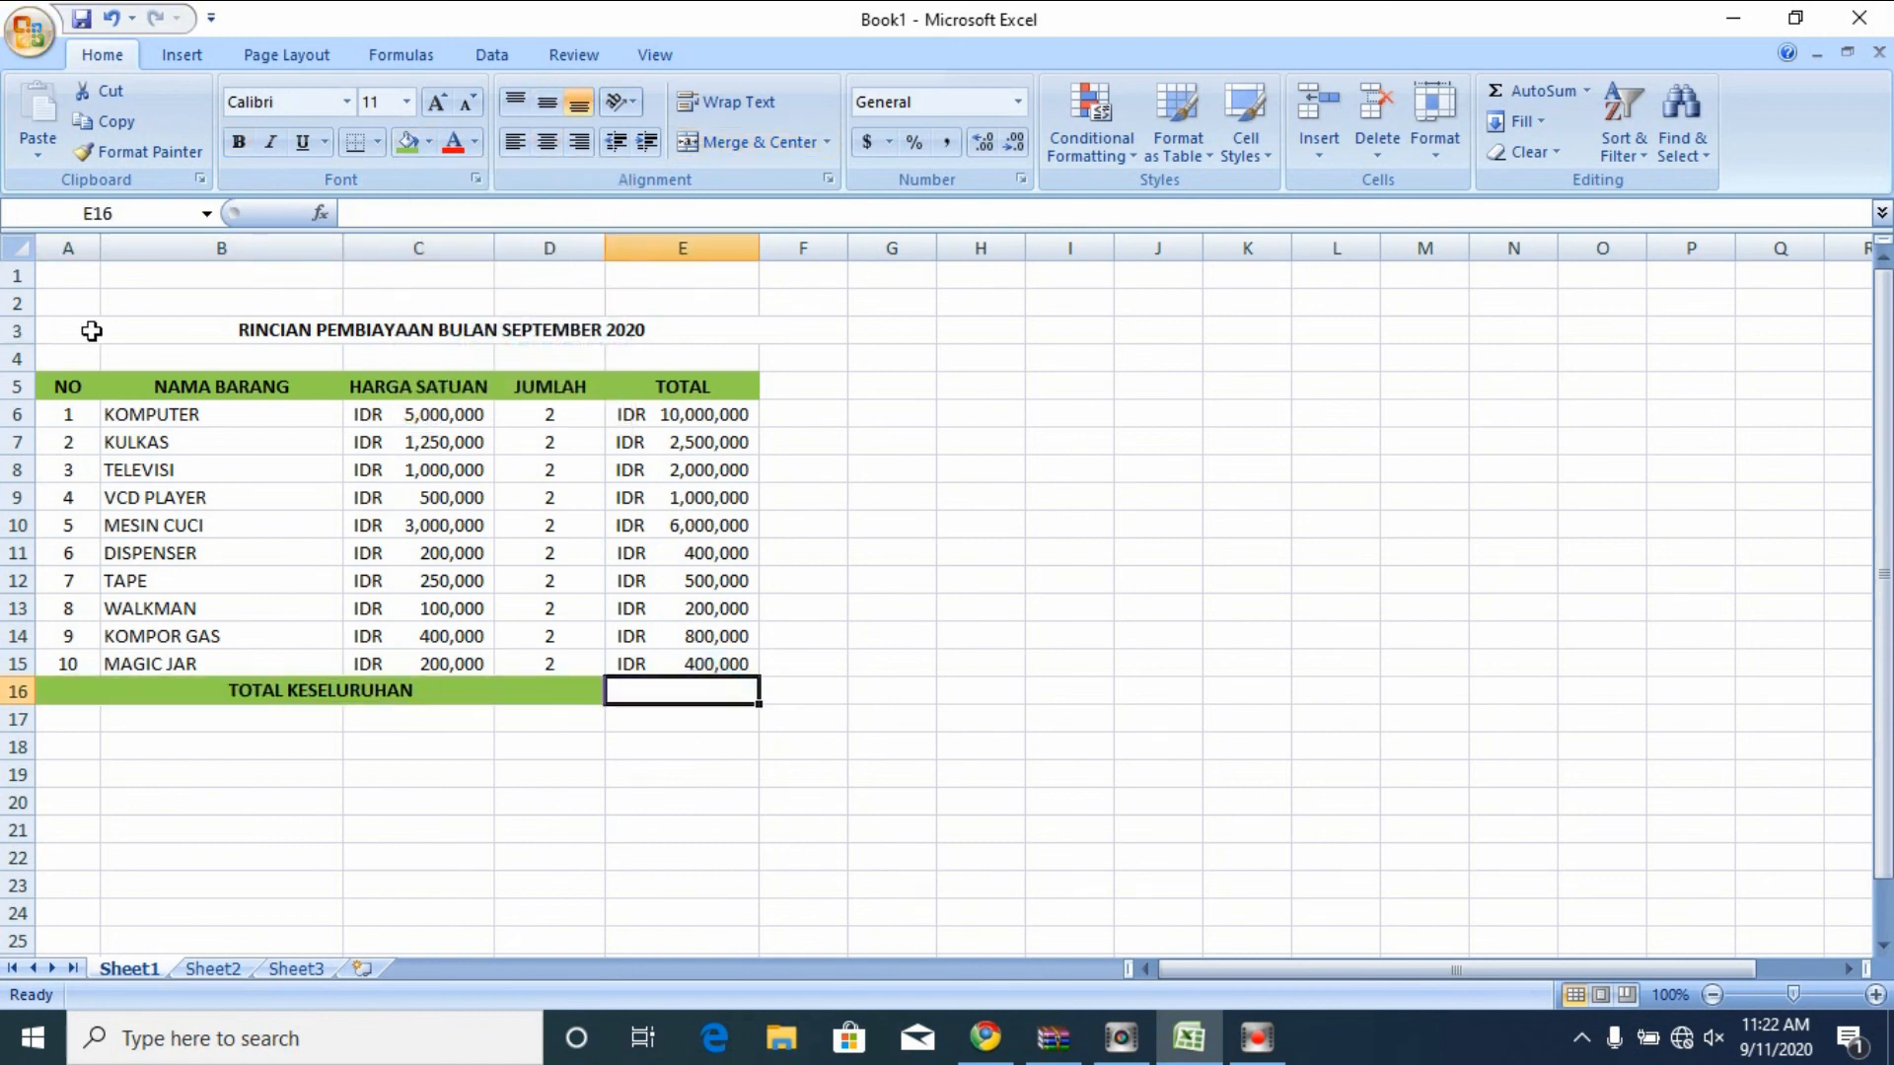
- Apply all borders to the whole table in A5:E16, from the header row through the grand total row
left_click_drag(72, 388, 681, 692)
left_click(378, 143)
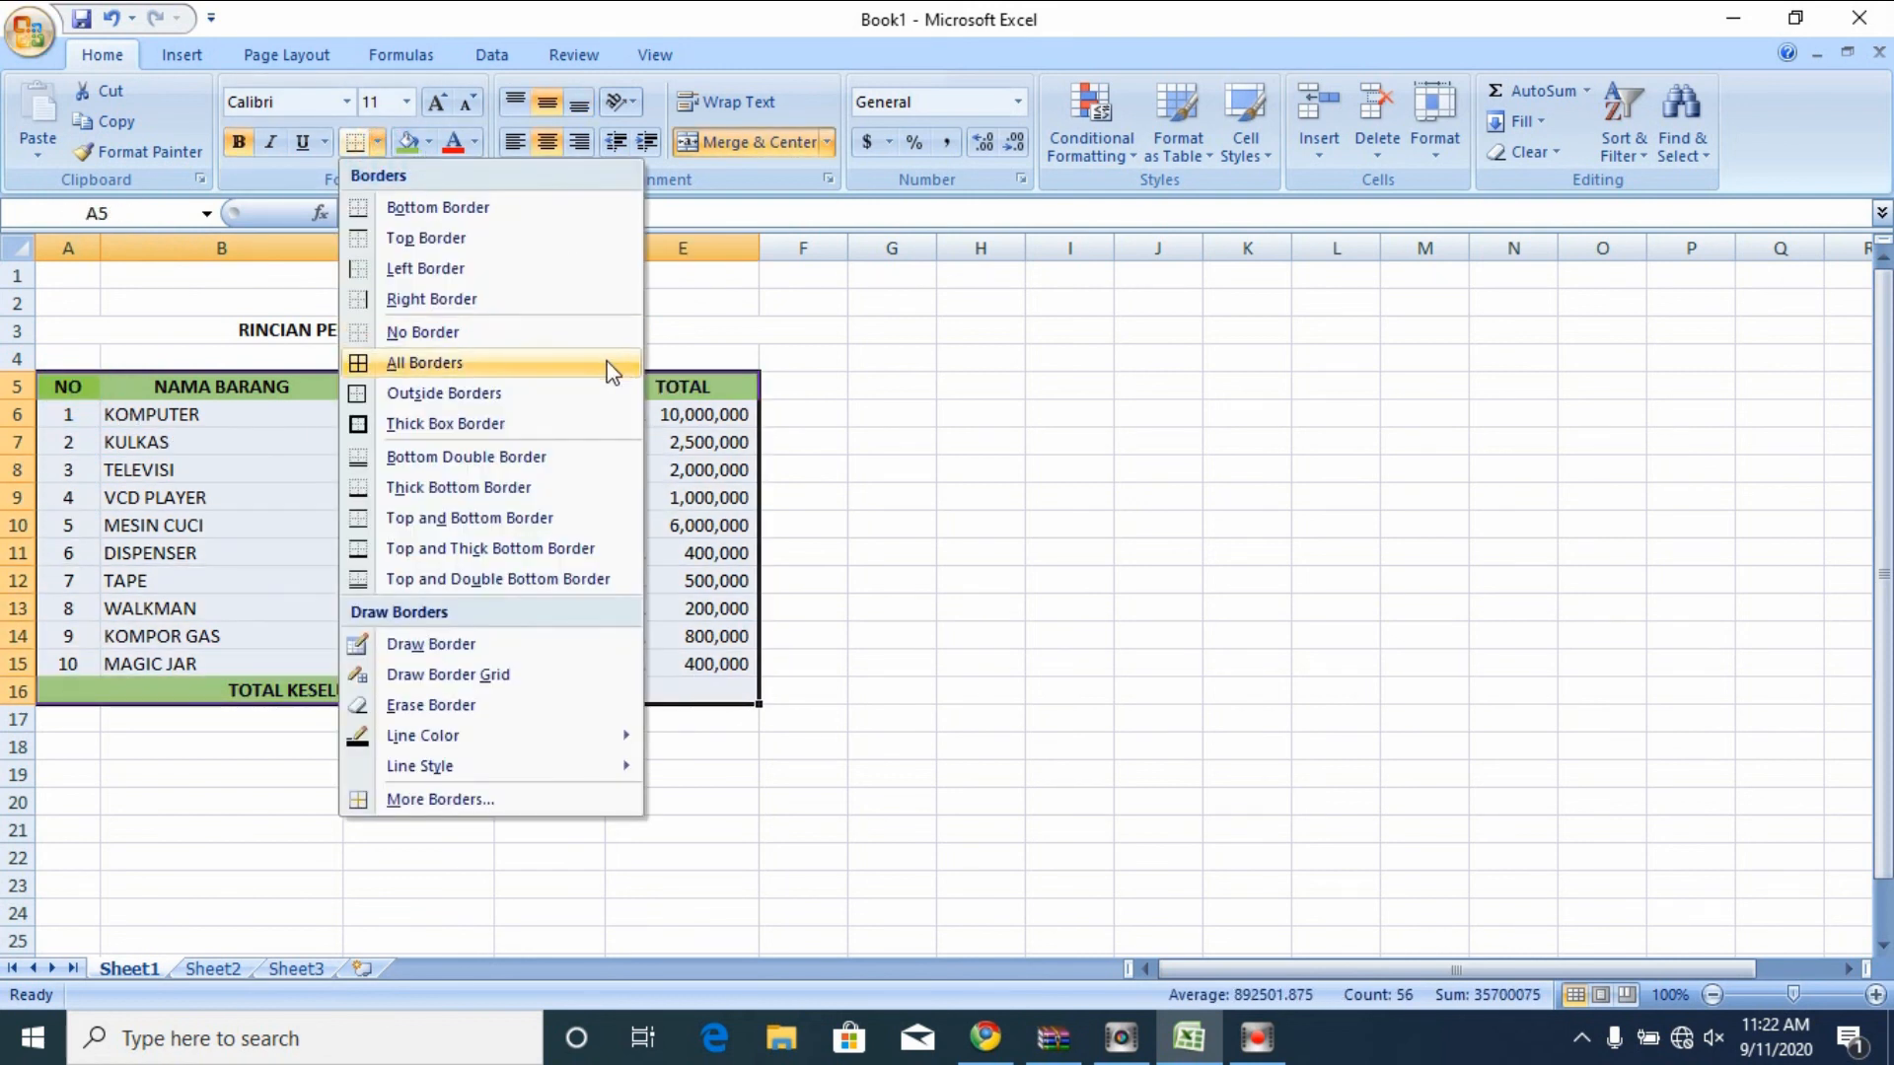
left_click(621, 363)
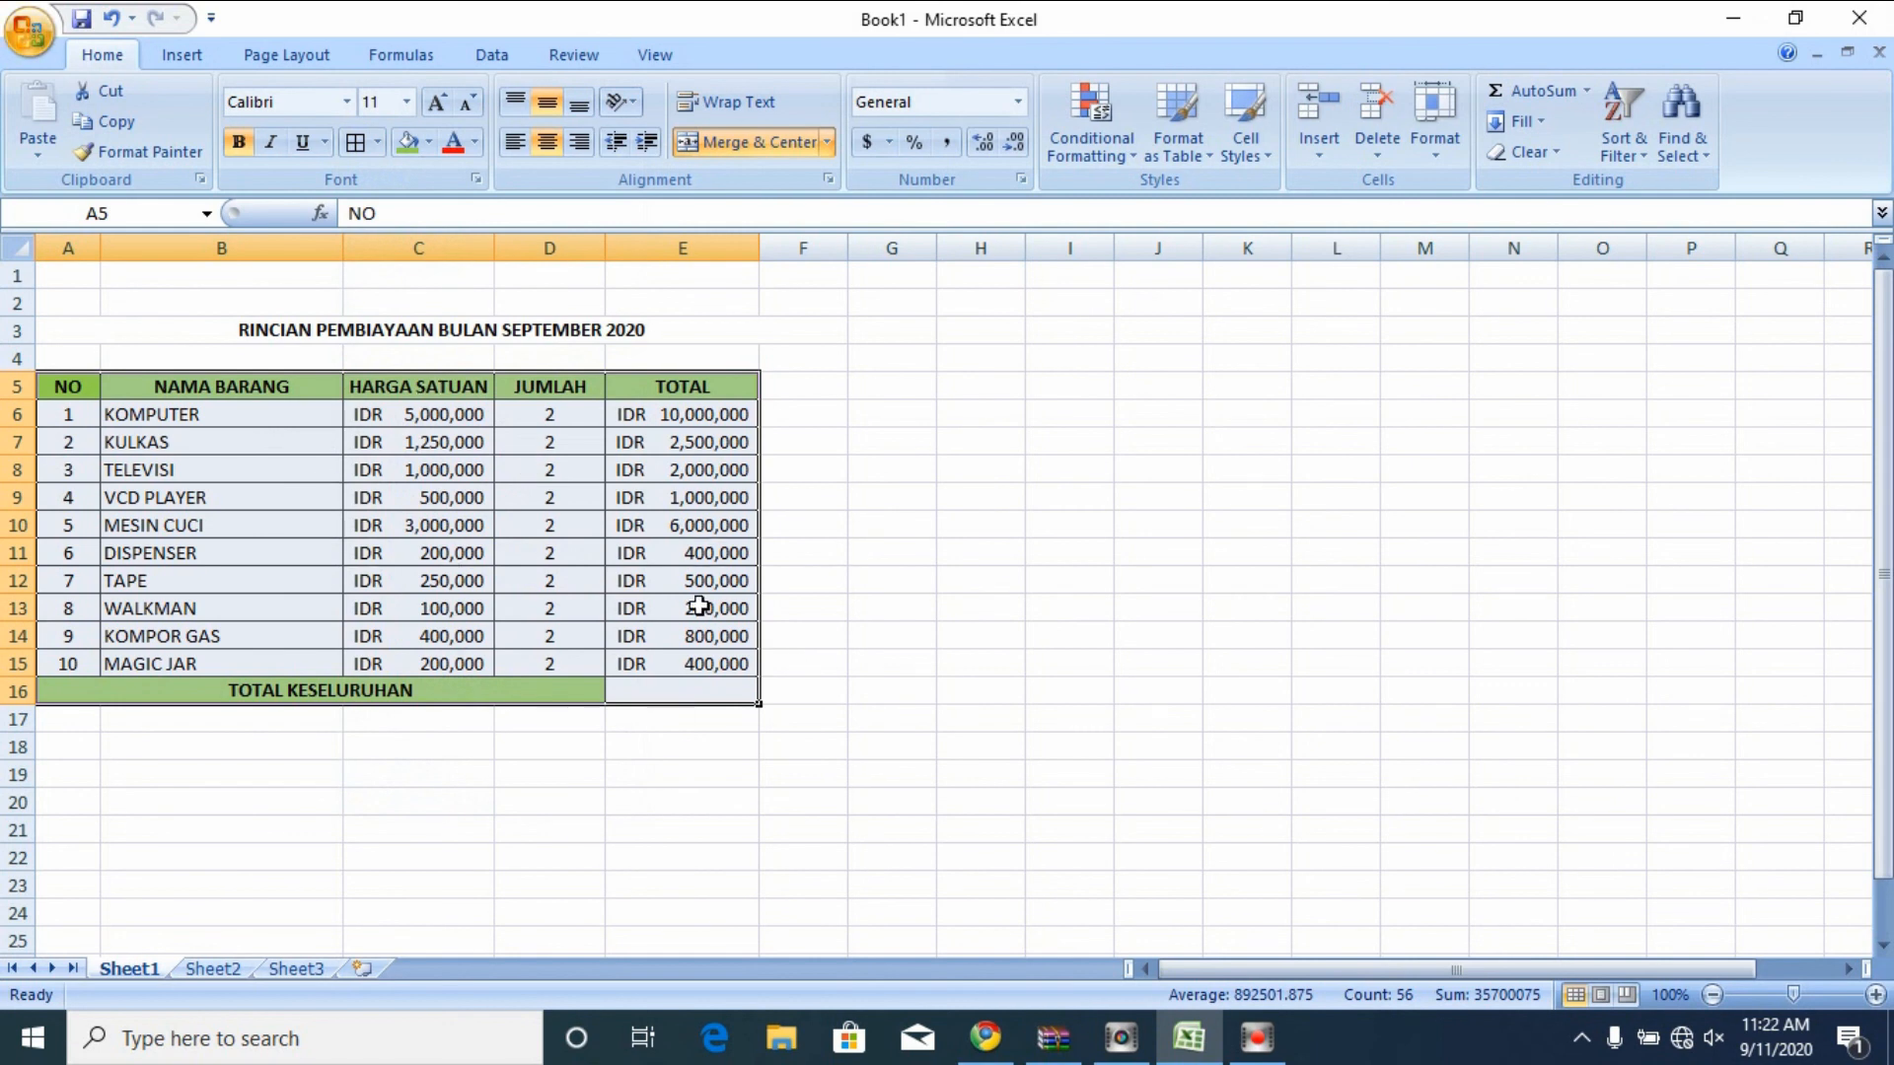
- Calculate the grand total in E16 with the formula =SUM(E6:E15)
left_click(717, 689)
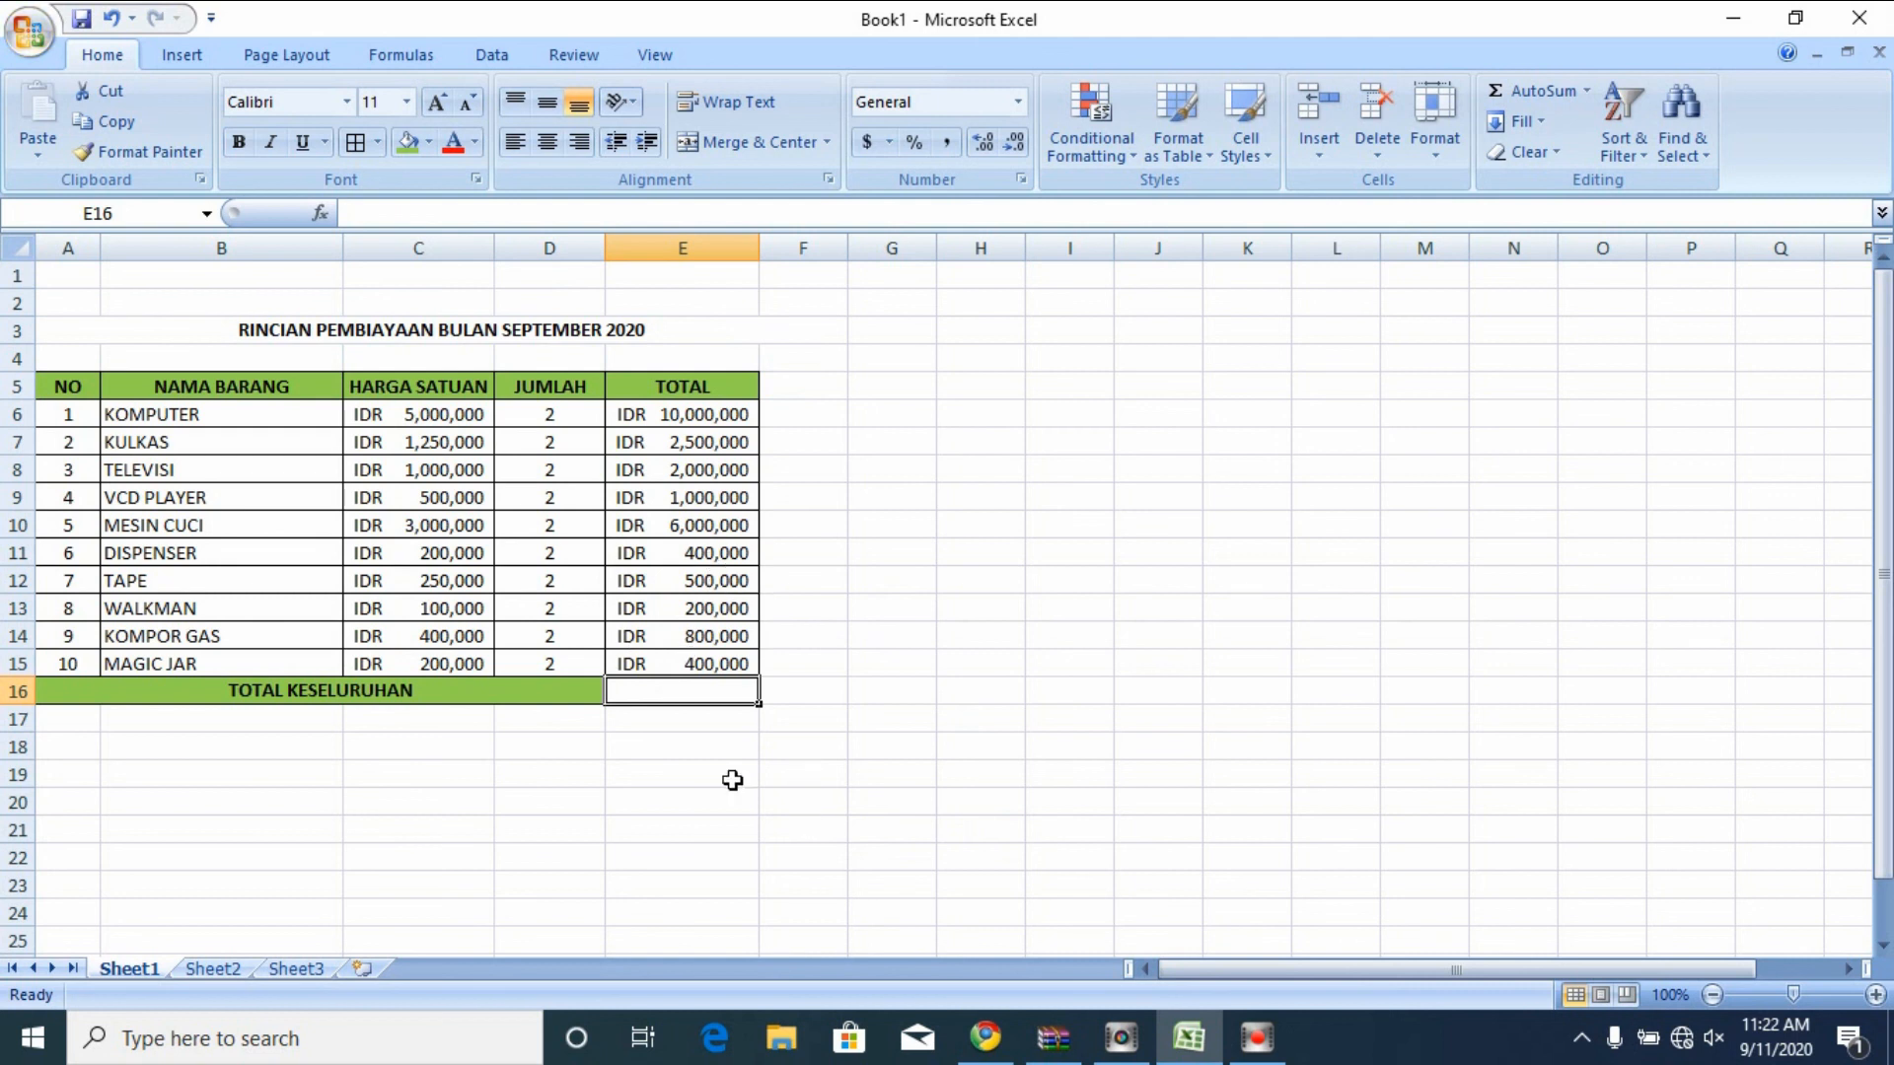
left_click(693, 687)
type("=")
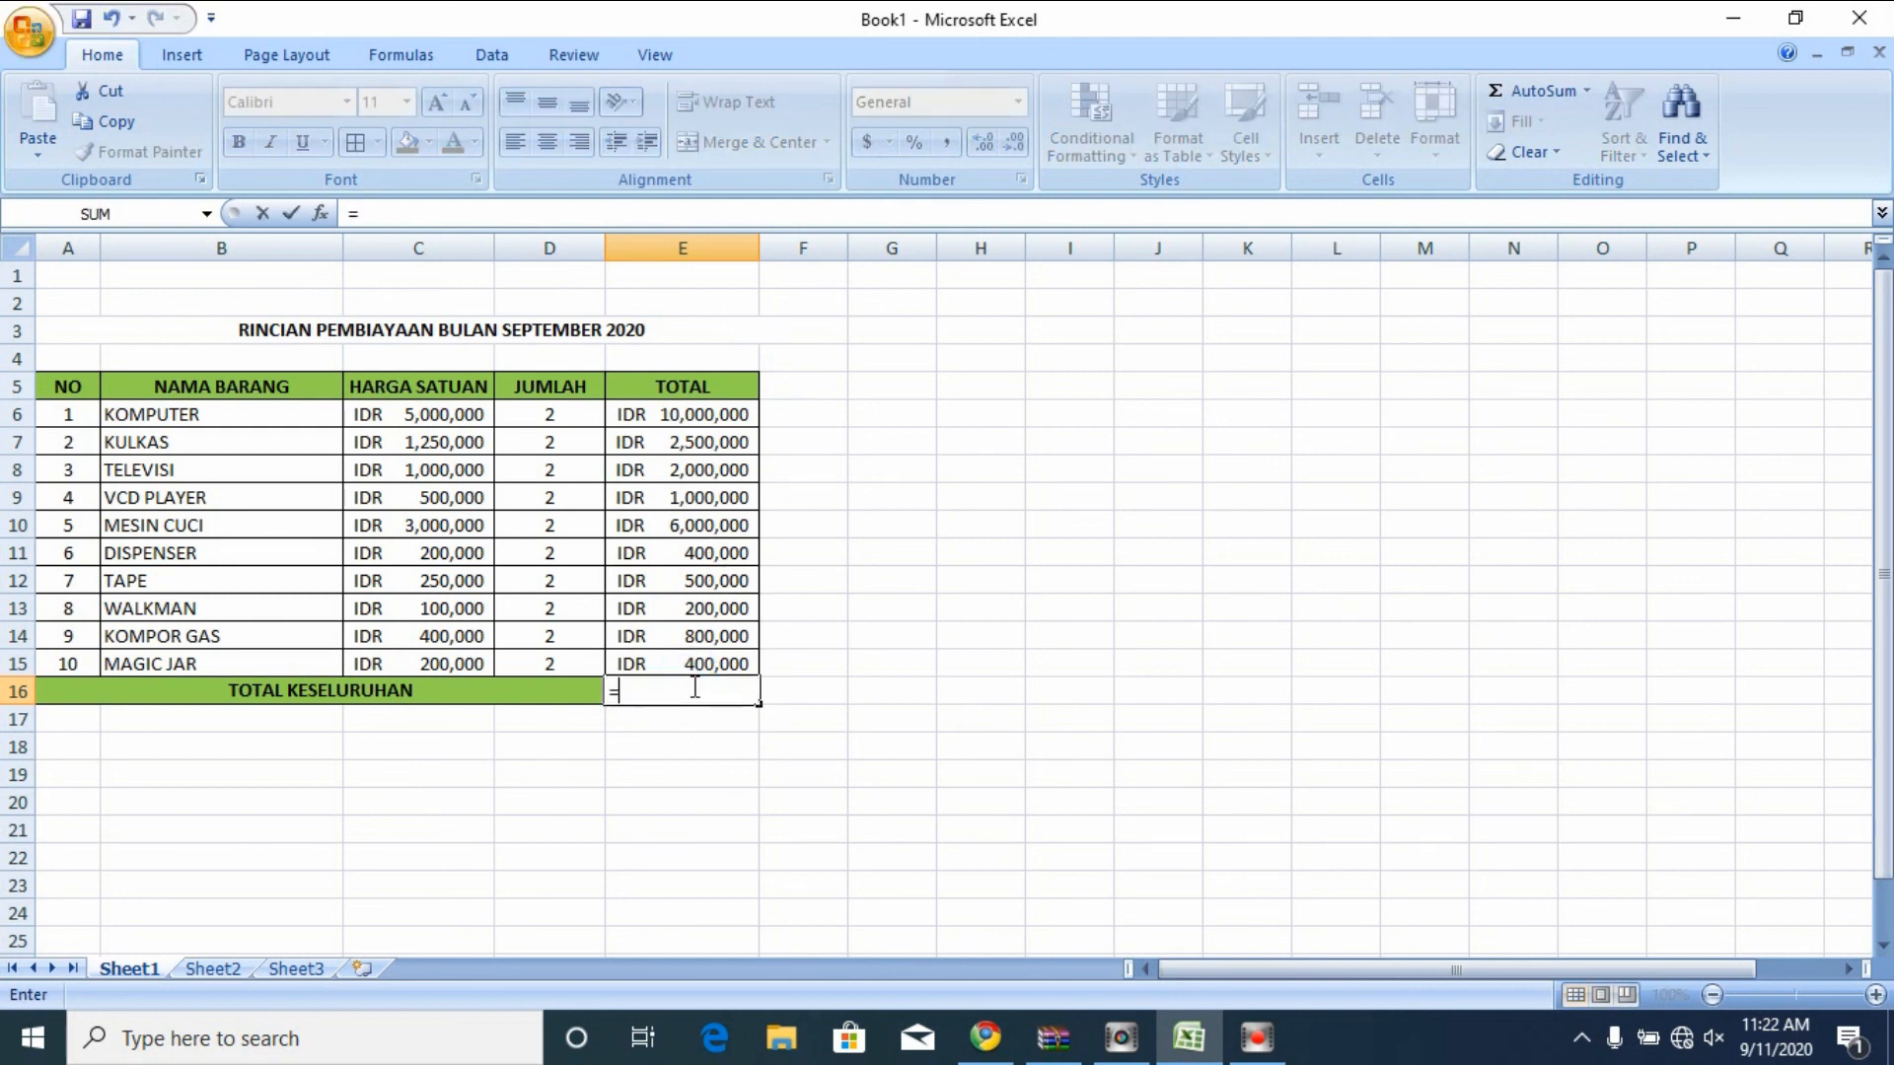
type("SUM")
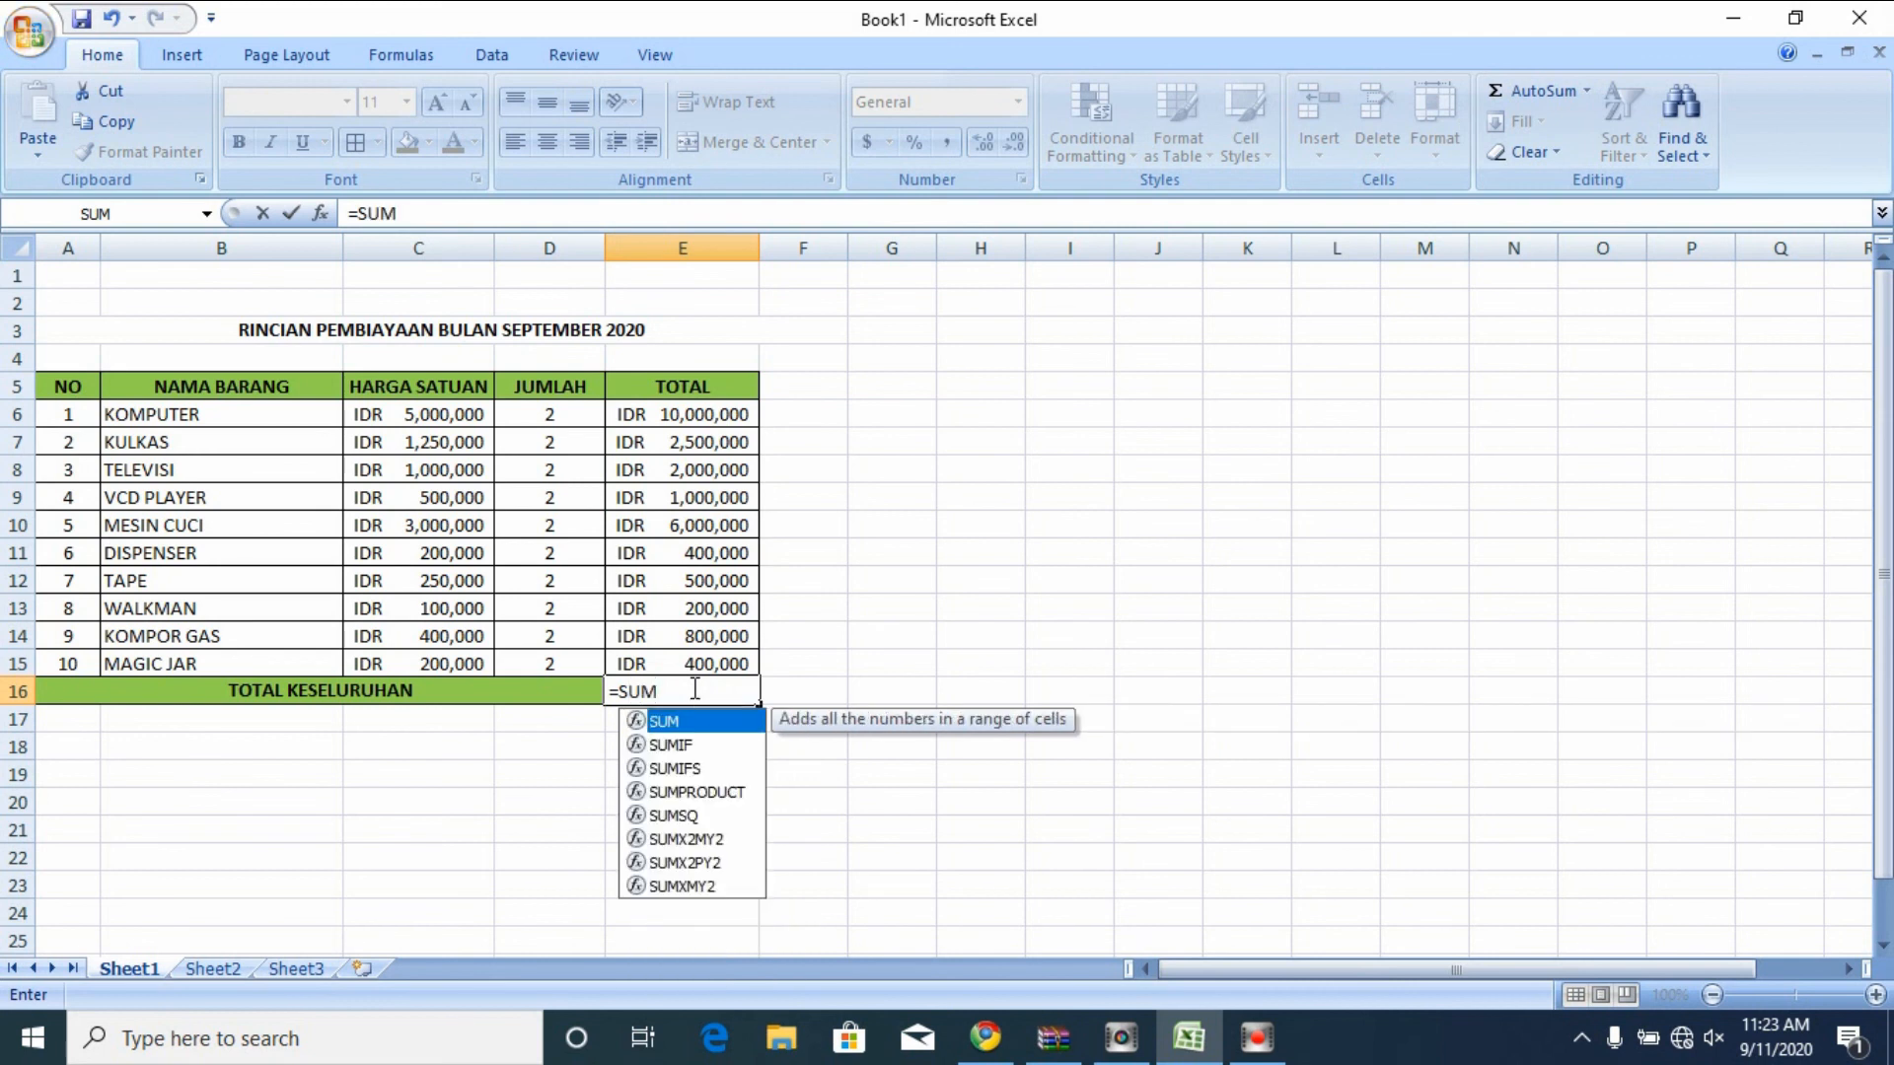
type("(")
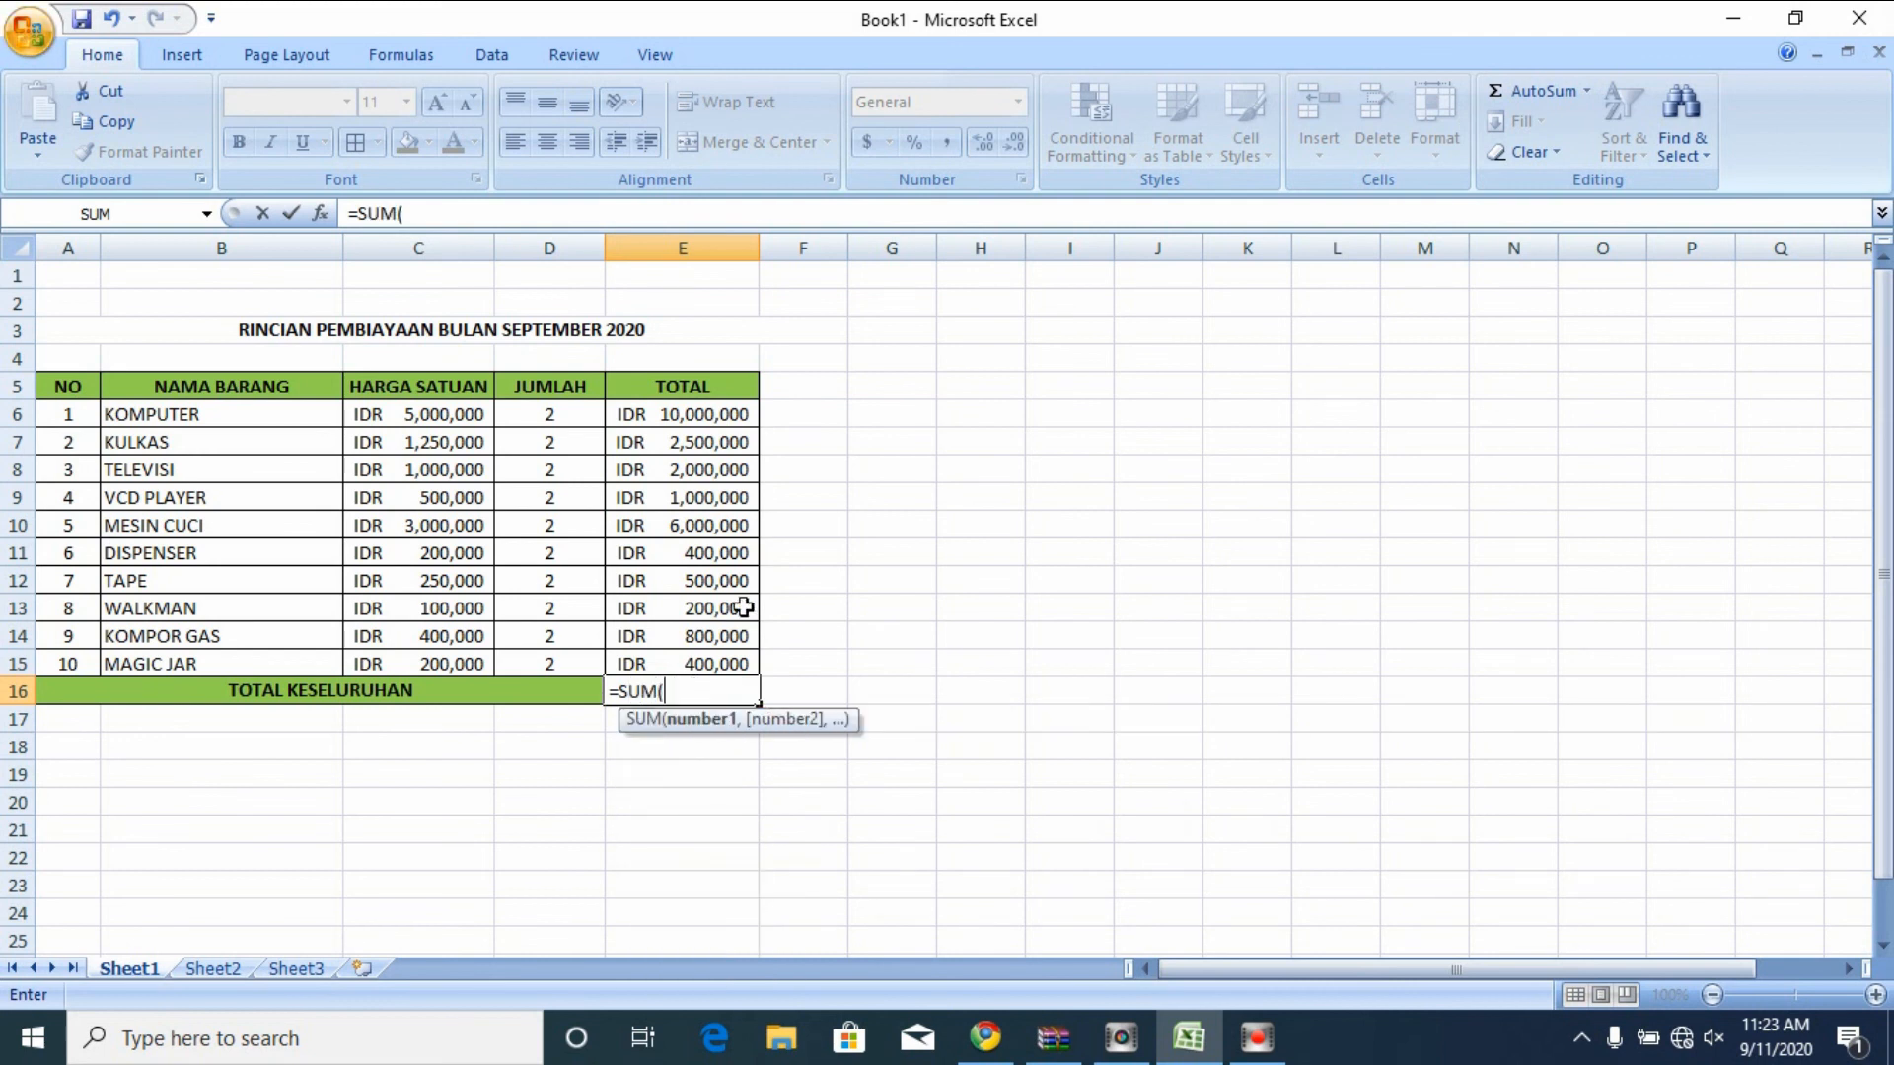
left_click_drag(727, 418, 723, 659)
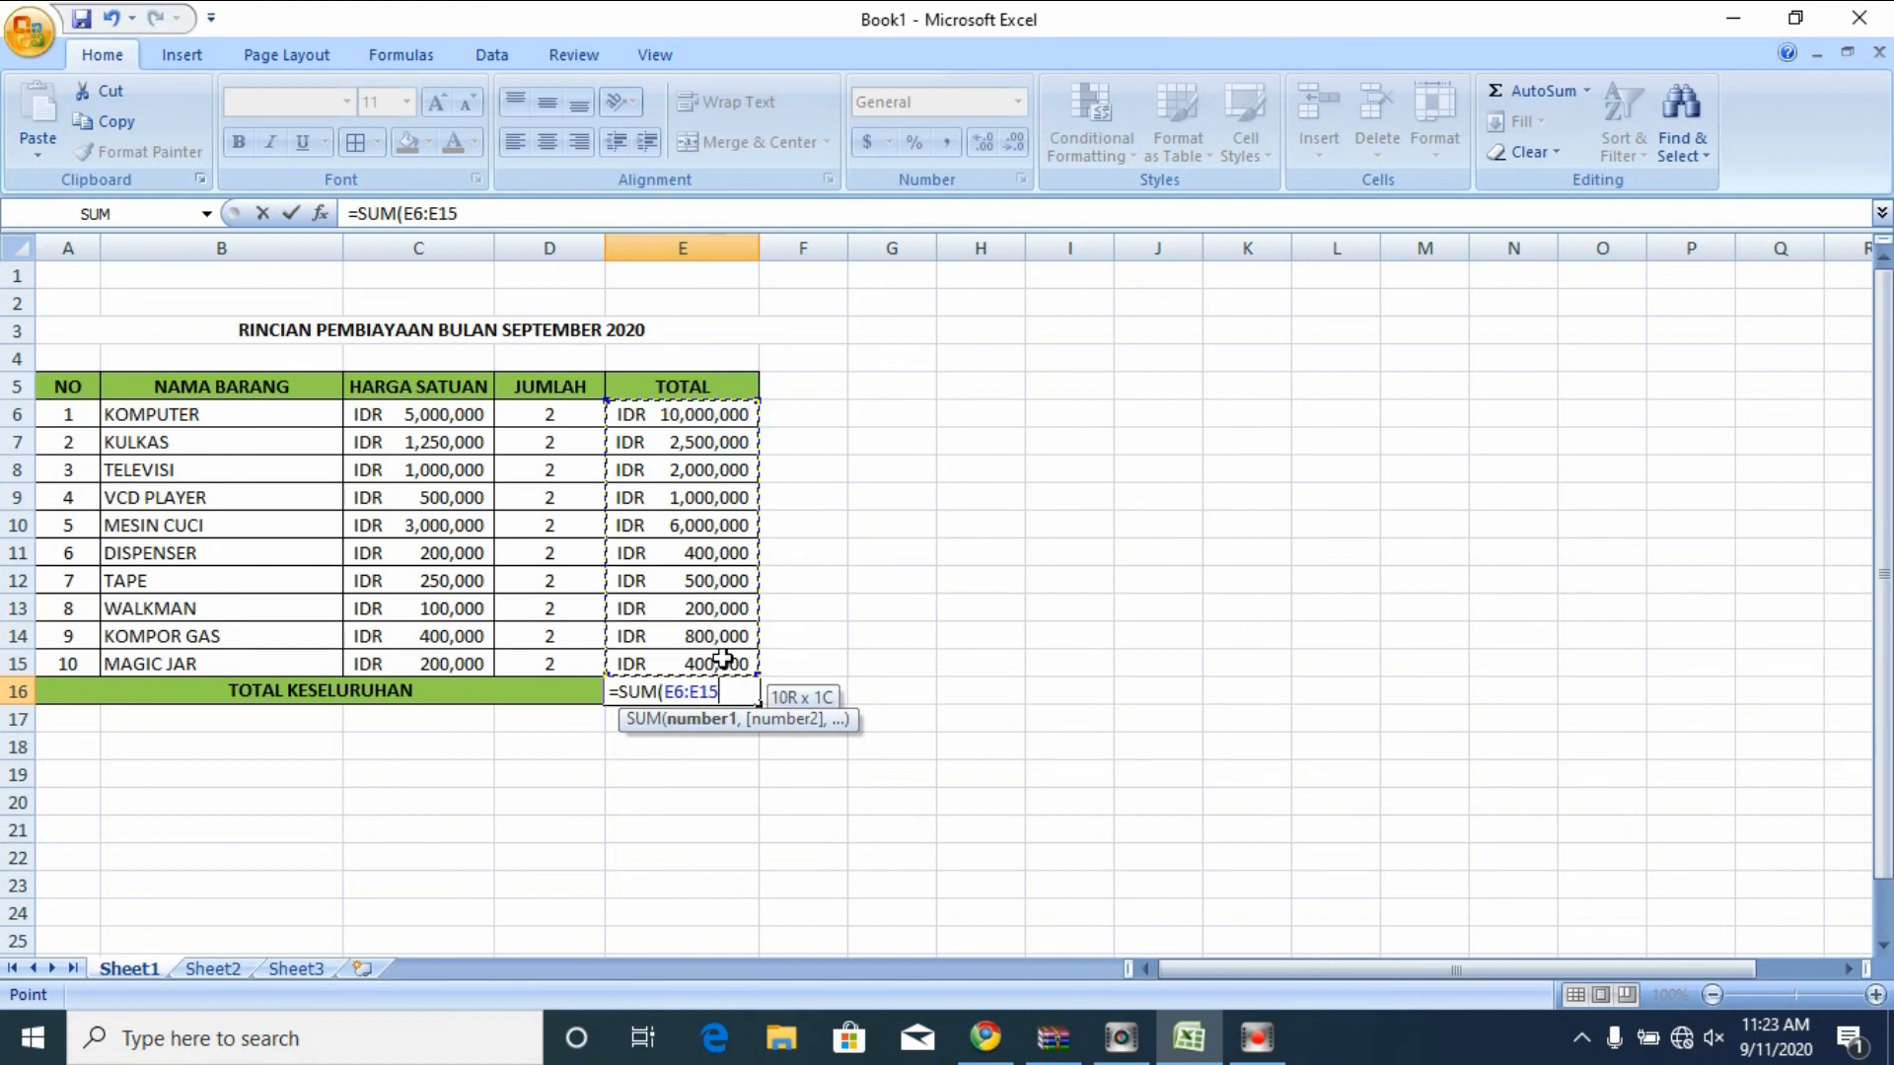
type(")")
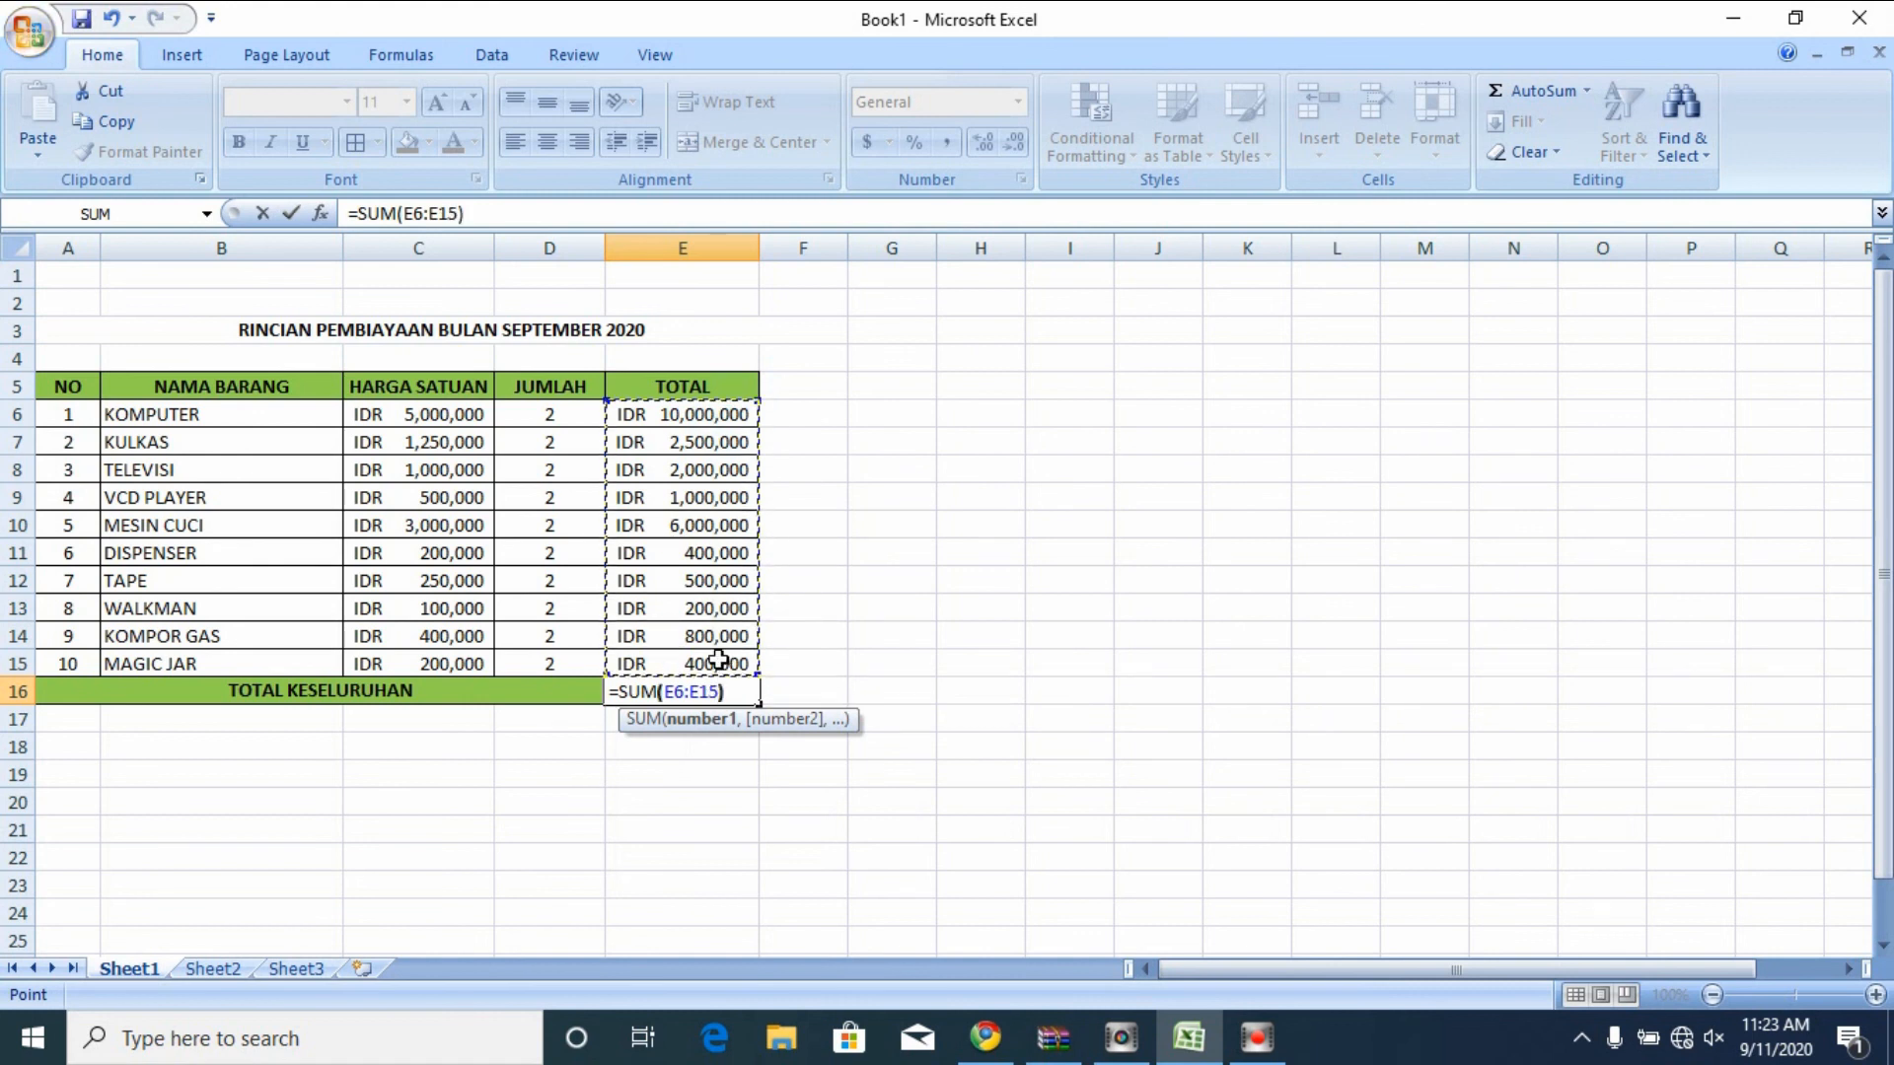
key("Return")
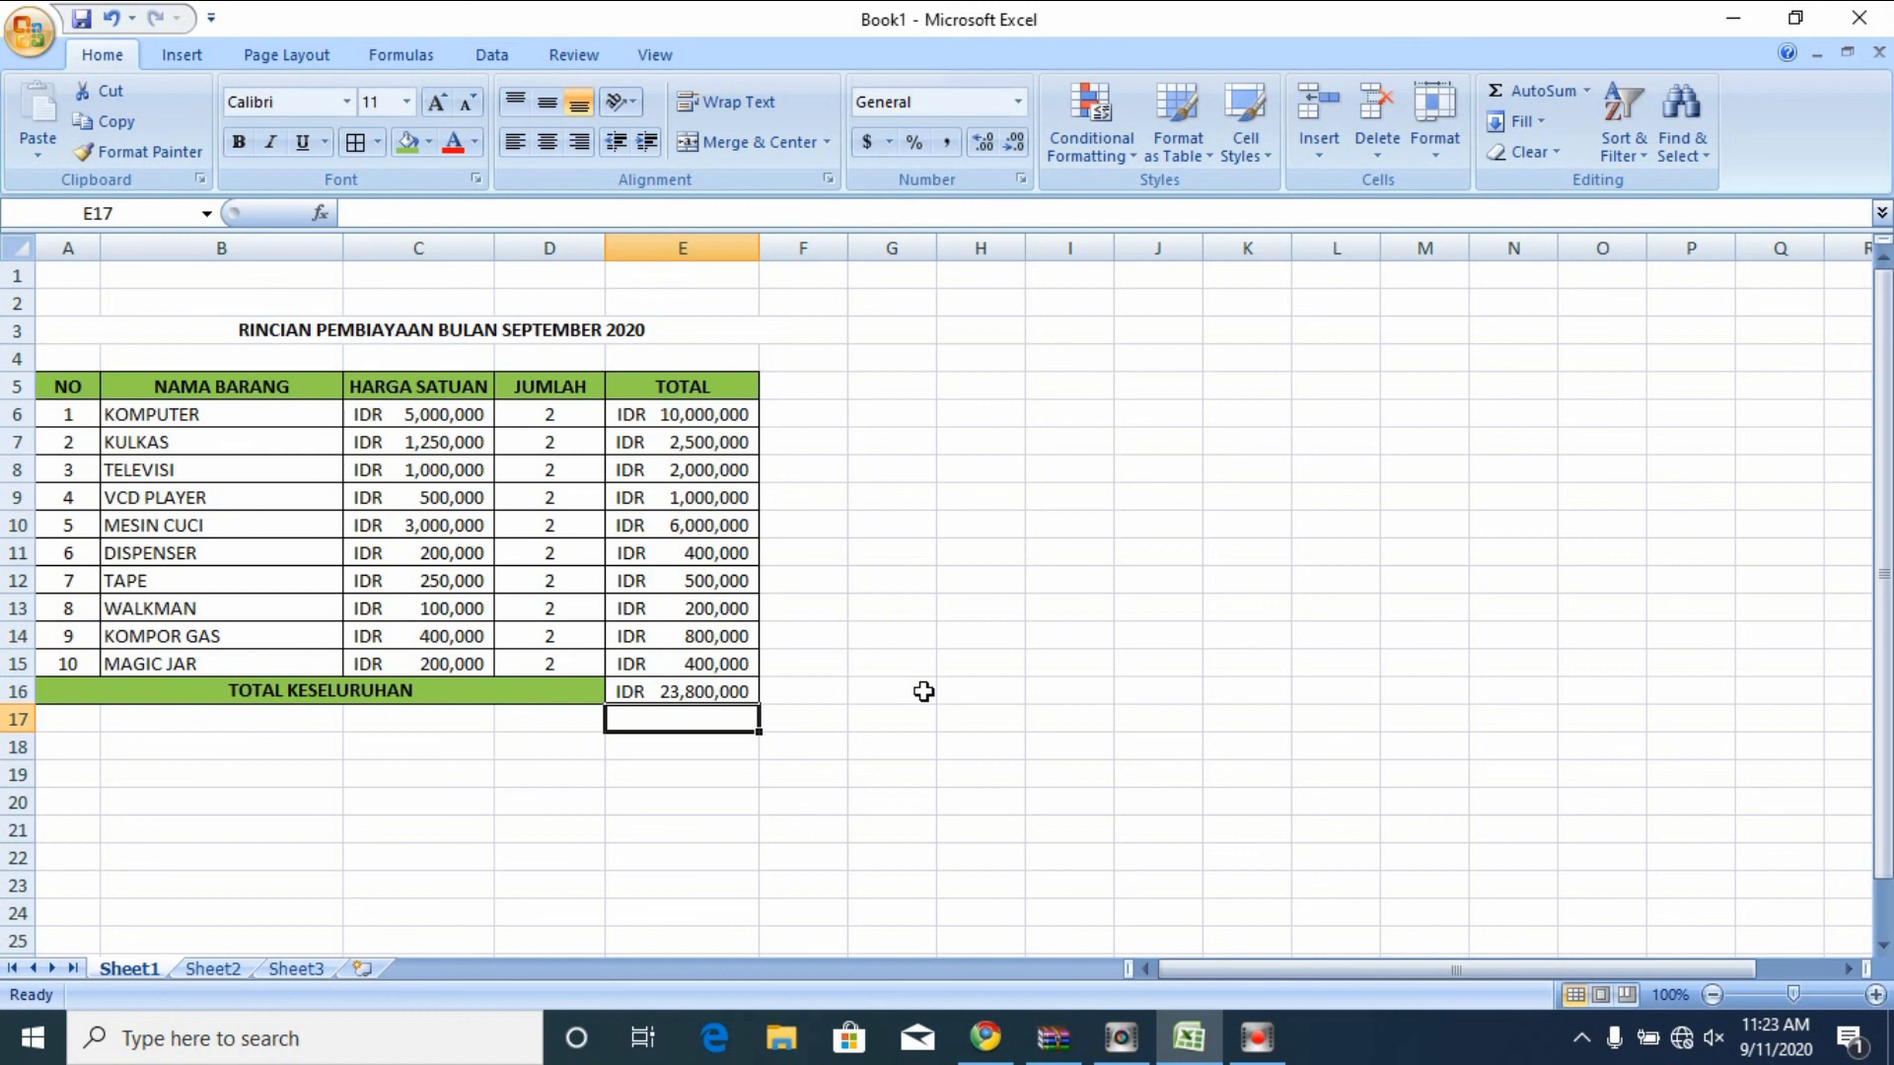
left_click(921, 603)
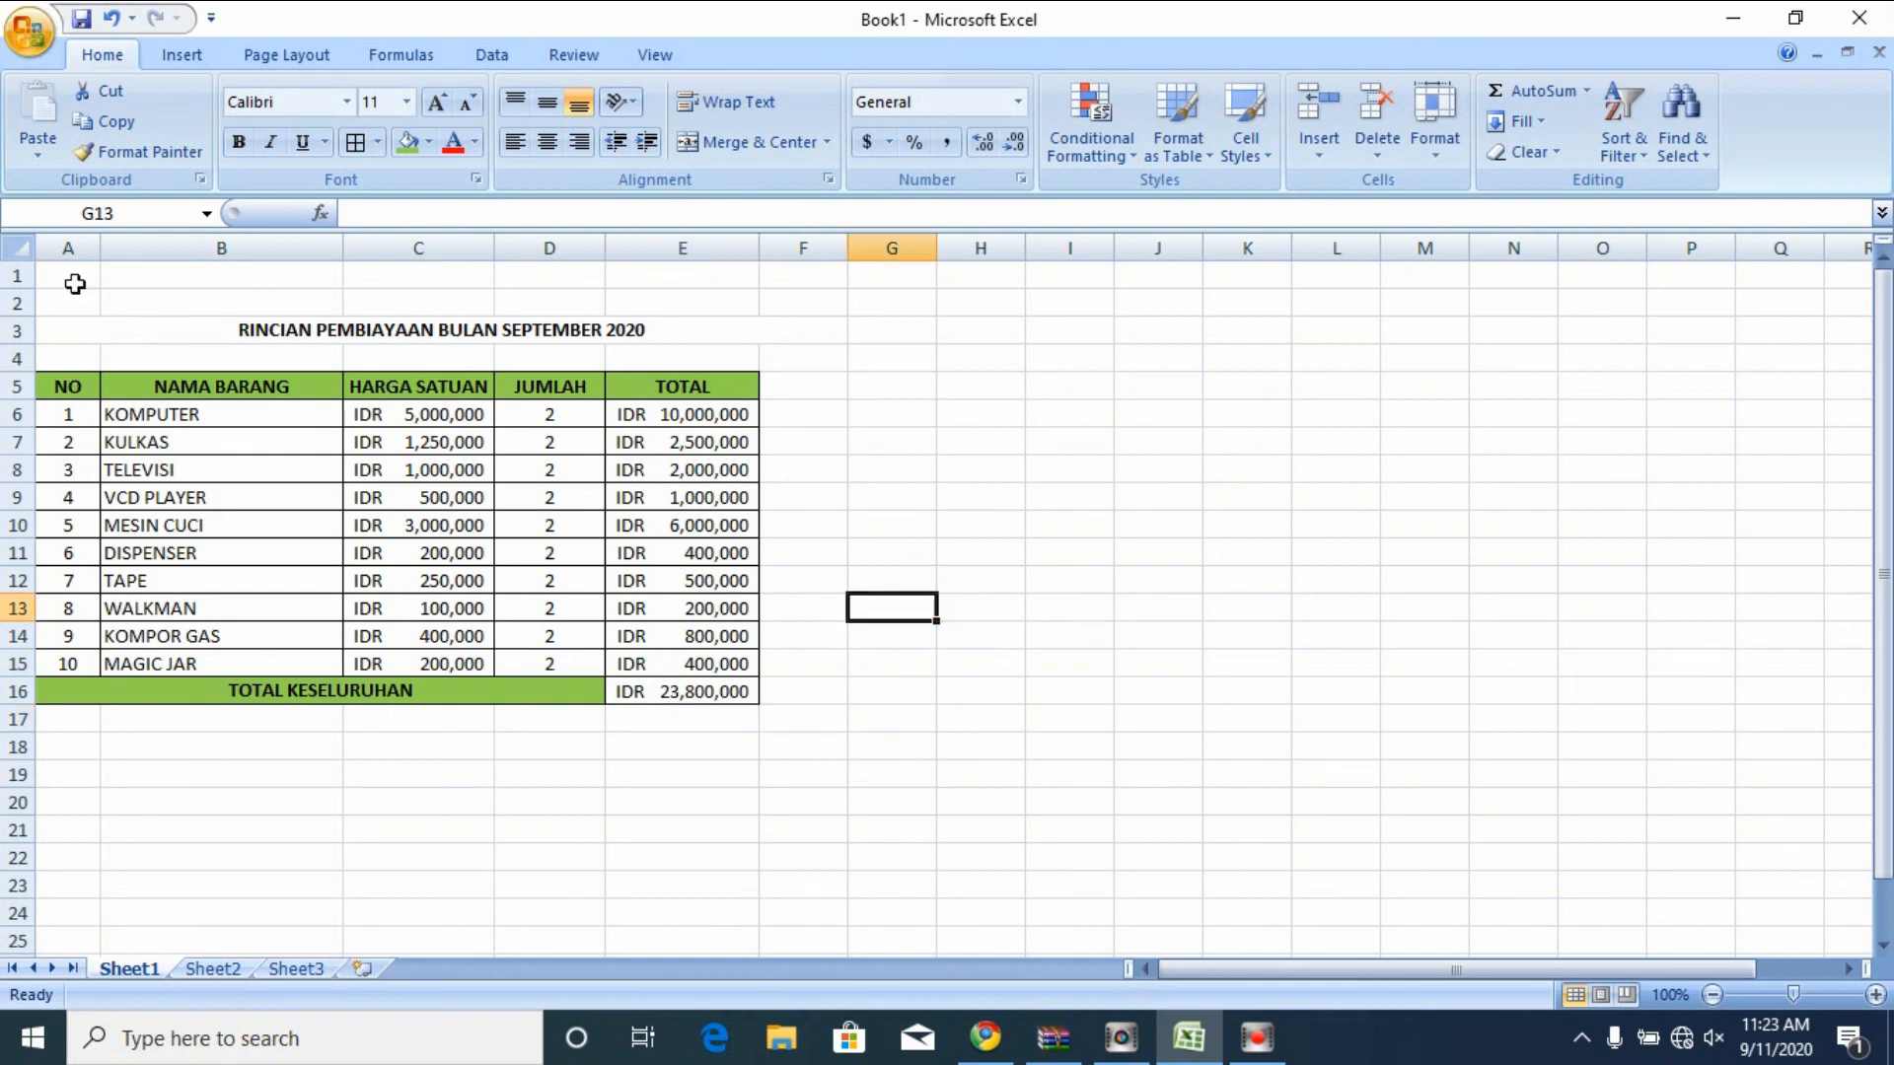